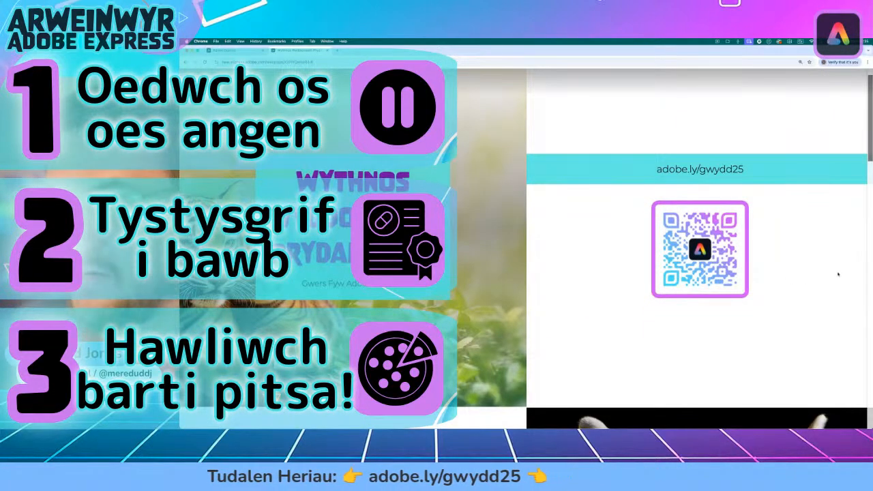
# - Look through the challenge page and open the Dogfen Wybodaeth document from the Her 1 animal adaptations video section
pyautogui.scroll(-15, 824, 253)
pyautogui.scroll(-5, 839, 274)
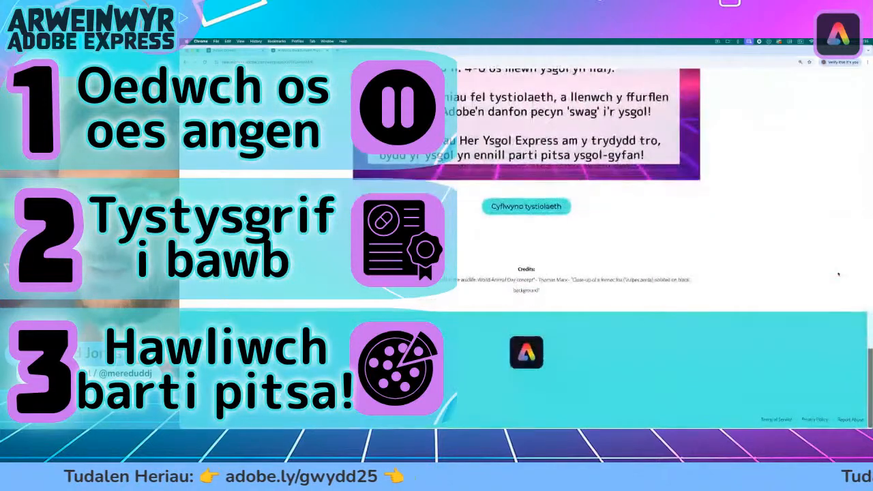
pyautogui.scroll(4, 838, 274)
pyautogui.scroll(-1, 838, 272)
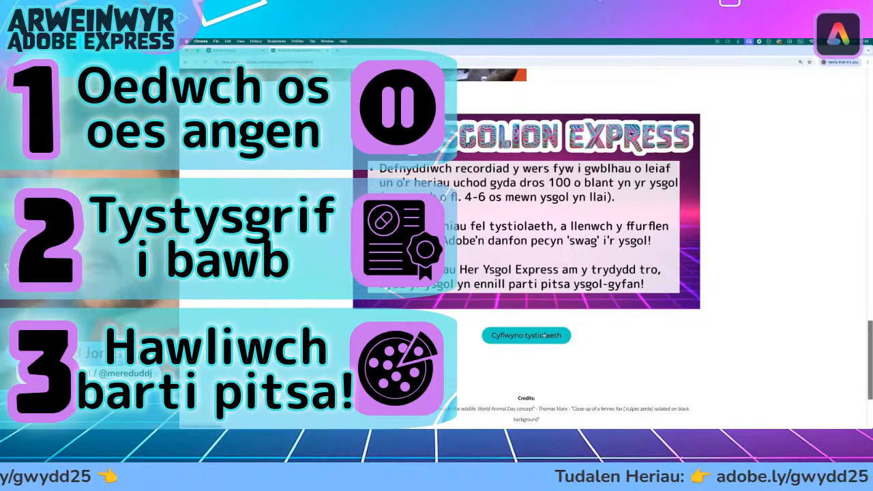
pyautogui.scroll(15, 680, 199)
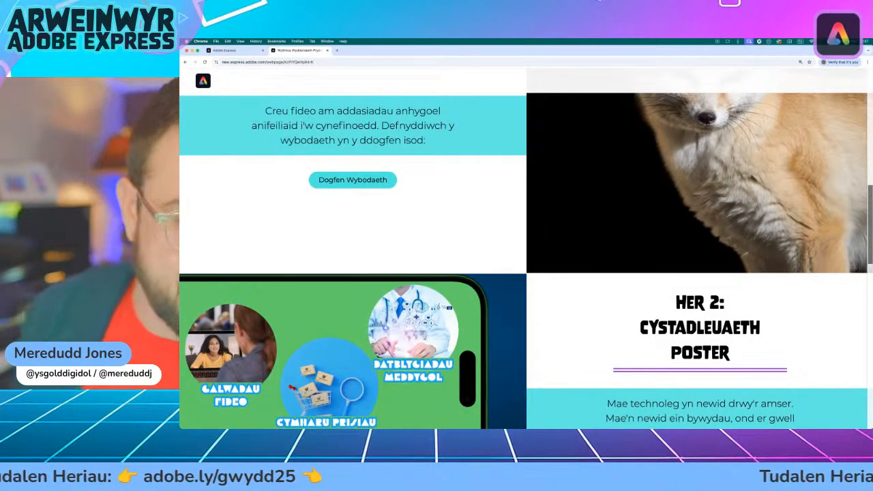
pyautogui.scroll(3, 519, 197)
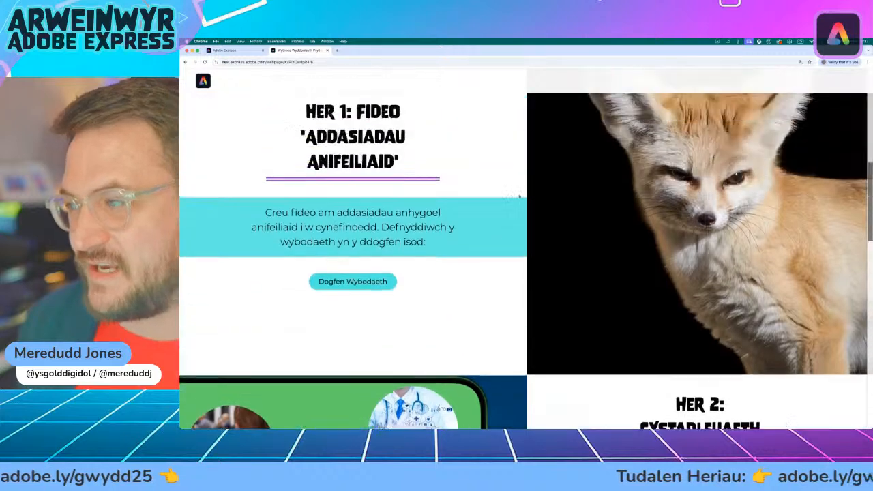
pyautogui.scroll(3, 519, 196)
pyautogui.scroll(-2, 520, 196)
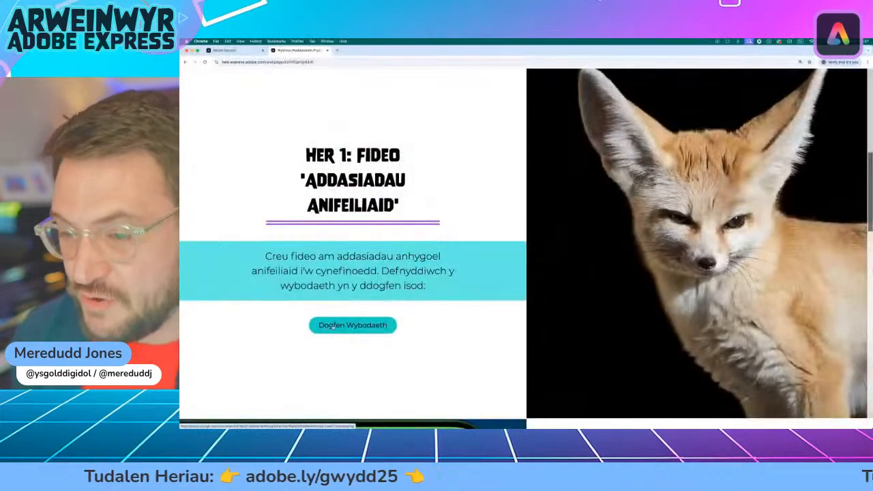
pyautogui.click(332, 326)
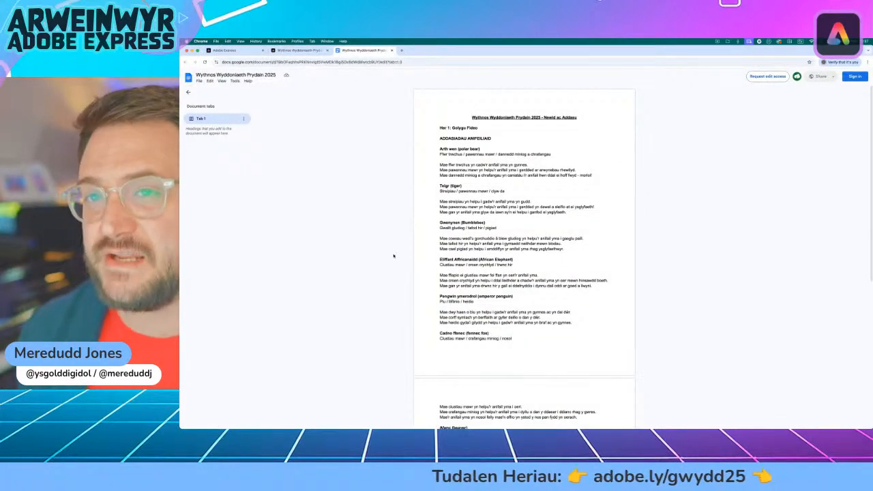
# - Read through the Wythnos Wyddoniaeth Prydain 2025 document, examining each animal's adaptations from the polar bear to the sloth
pyautogui.click(302, 51)
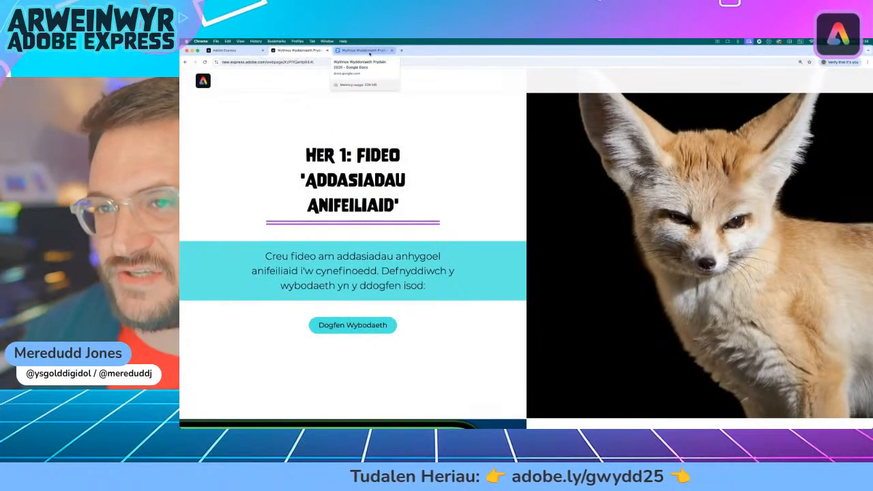
pyautogui.click(367, 51)
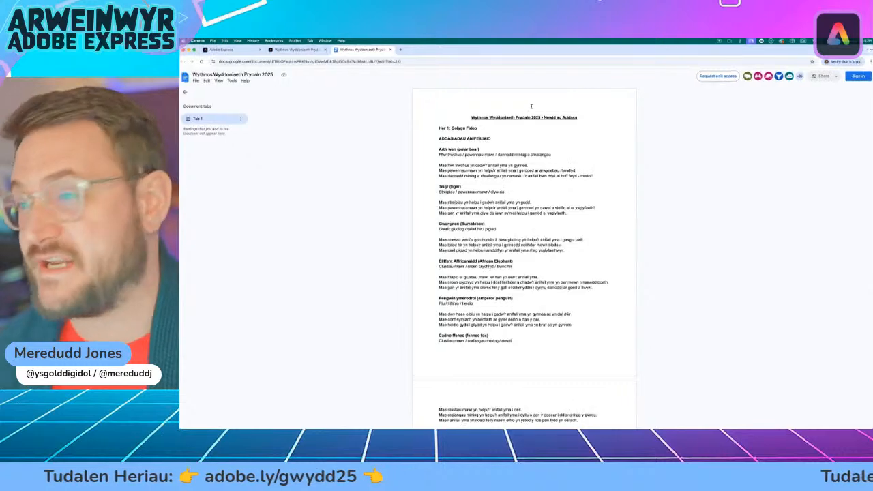
pyautogui.moveTo(581, 135); pyautogui.dragTo(637, 138)
pyautogui.click(563, 132)
pyautogui.moveTo(564, 132); pyautogui.dragTo(638, 132)
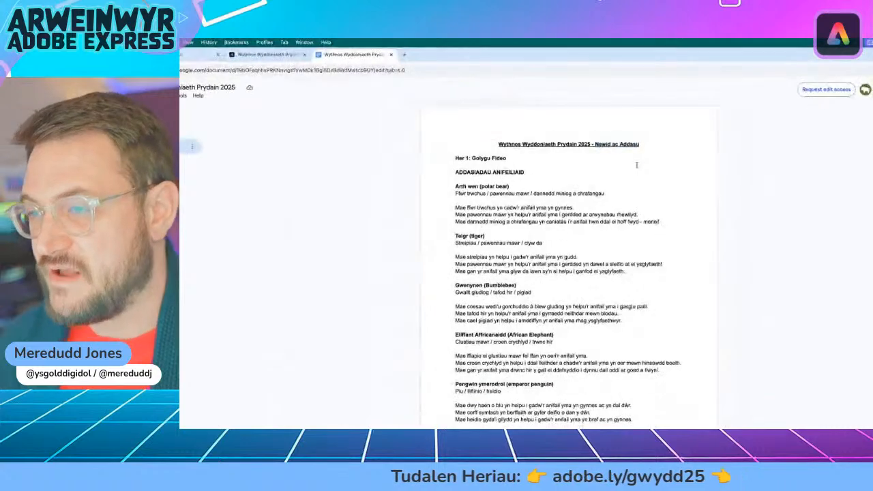
pyautogui.scroll(-1, 641, 167)
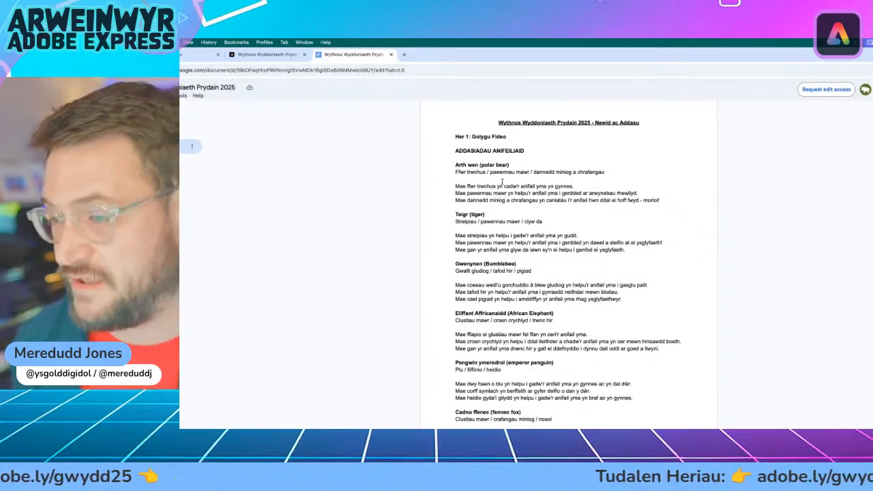
pyautogui.scroll(-4, 502, 181)
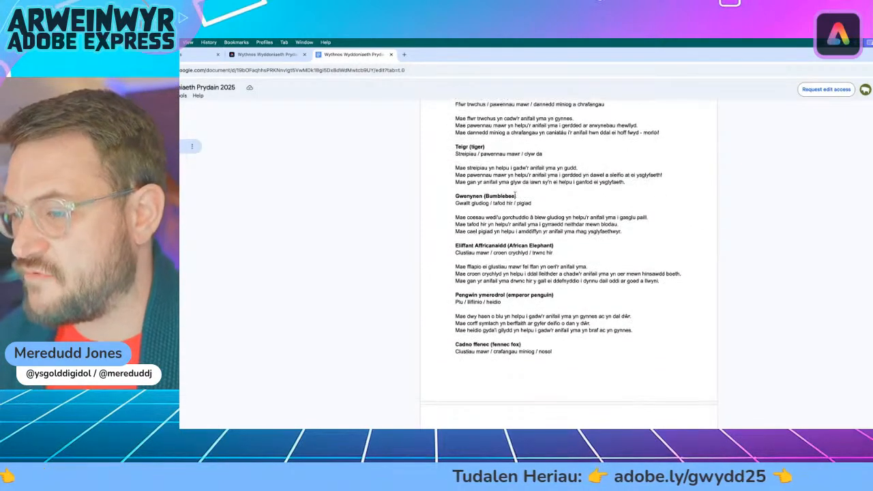
pyautogui.scroll(-9, 515, 196)
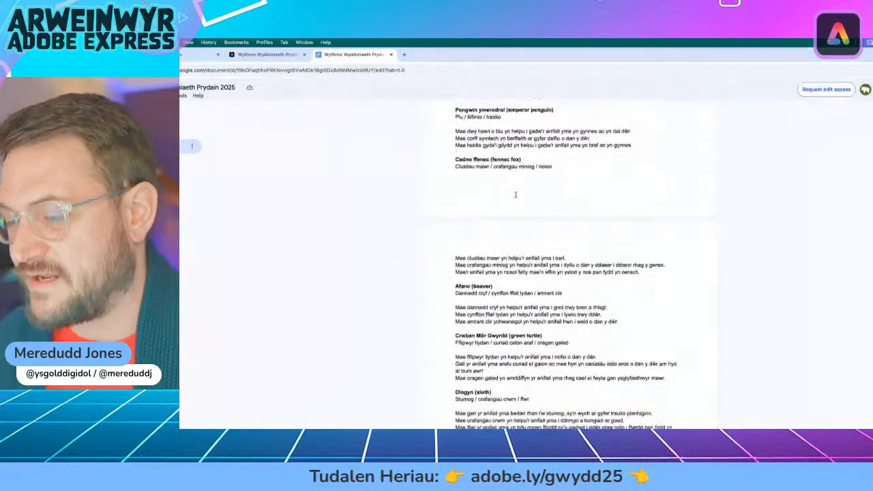
pyautogui.scroll(12, 515, 194)
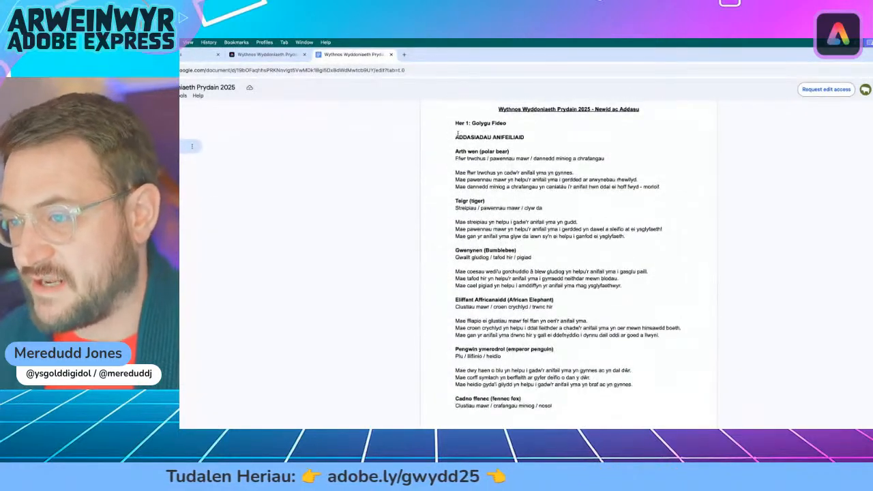
pyautogui.scroll(-2, 492, 224)
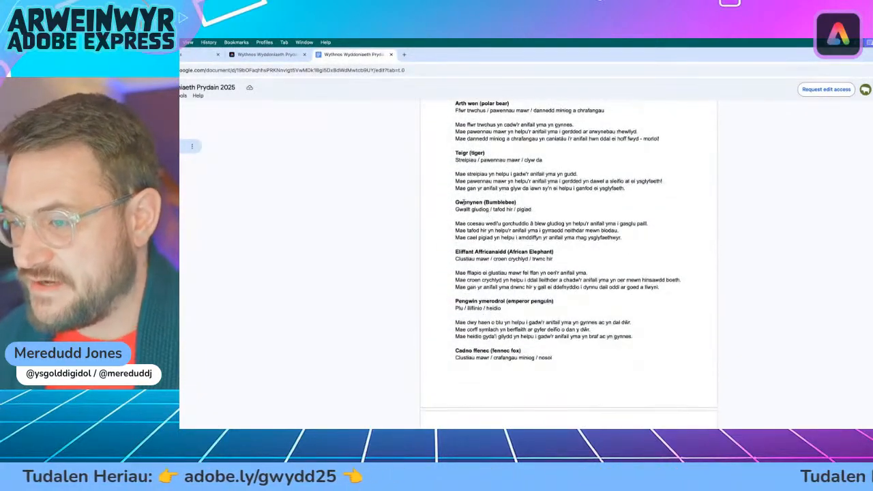
pyautogui.scroll(-1, 463, 203)
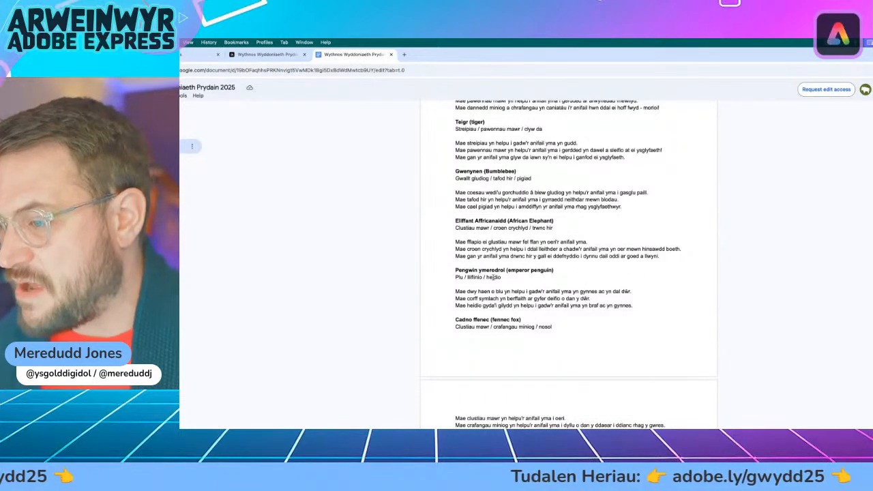
pyautogui.scroll(-5, 553, 334)
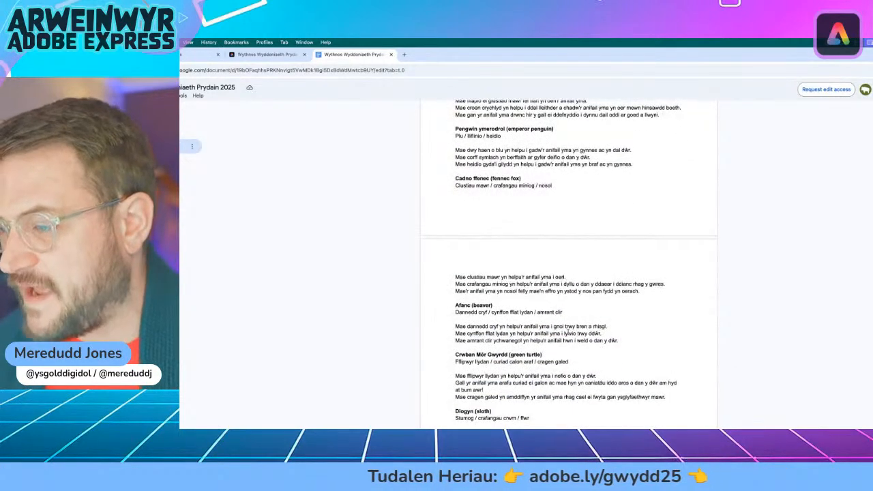
pyautogui.scroll(-2, 561, 321)
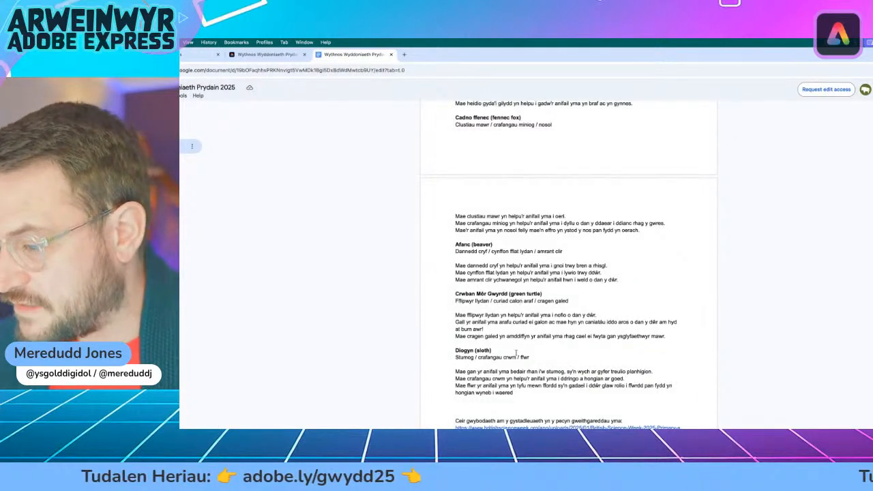
pyautogui.scroll(-1, 517, 353)
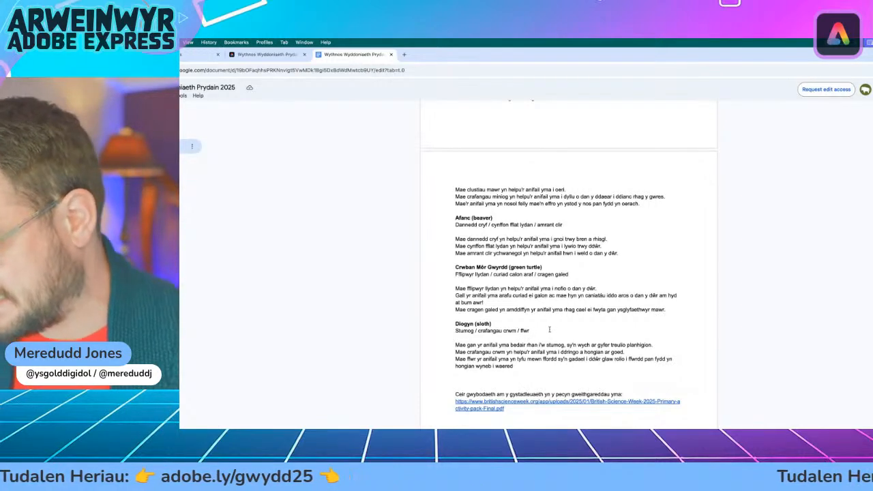
pyautogui.scroll(10, 549, 329)
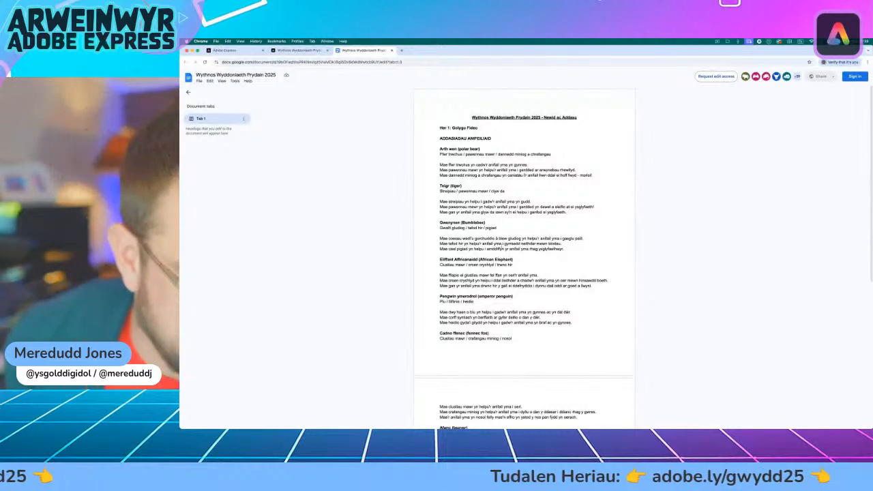
# - Switch to Adobe Express and set the preferred language to Cymraeg (Y Deyrnas Unedig) in the account settings
pyautogui.click(224, 50)
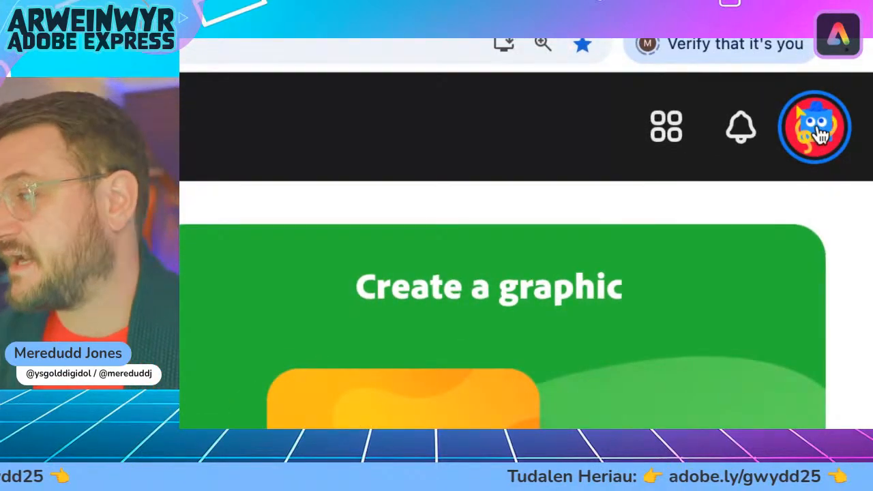
pyautogui.click(812, 137)
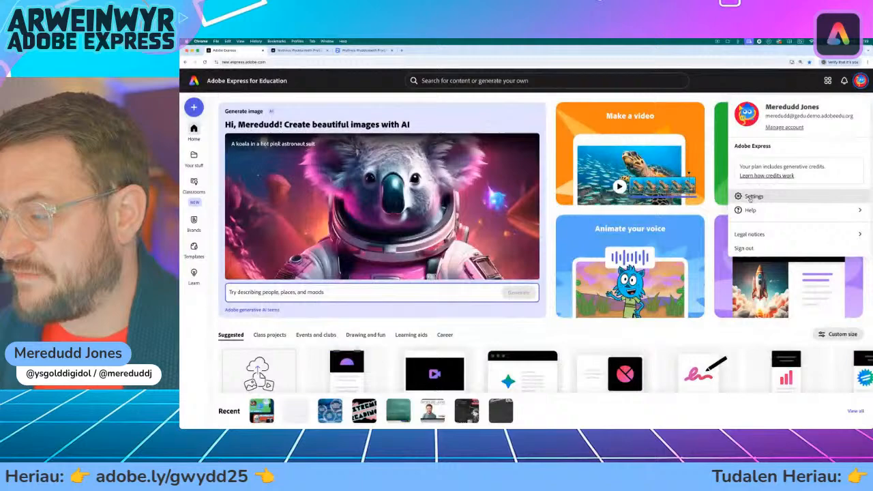
pyautogui.click(690, 227)
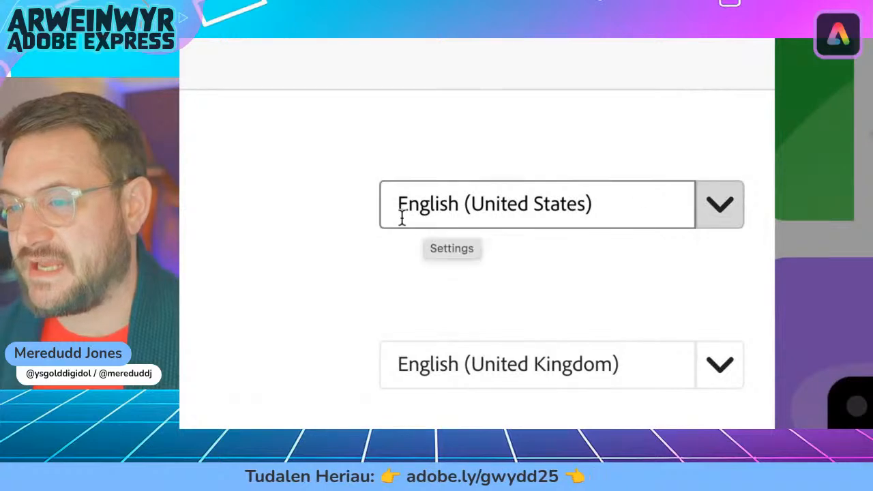
pyautogui.scroll(-1, 444, 205)
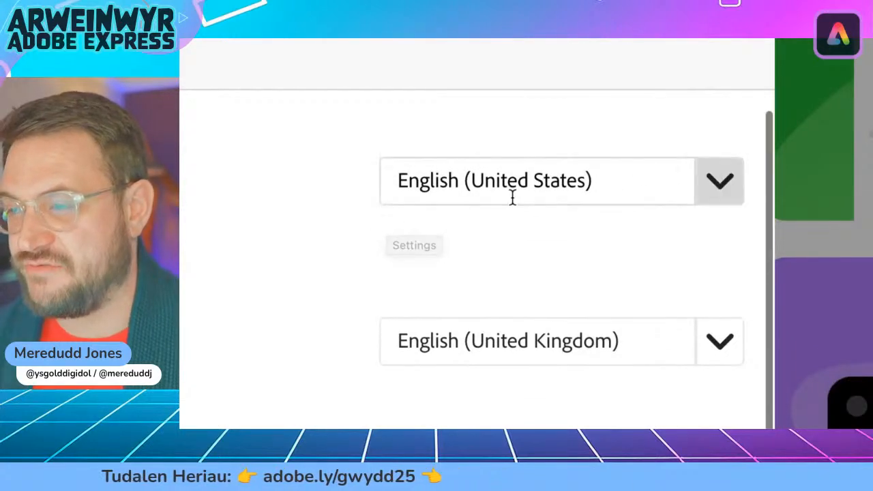
pyautogui.click(701, 194)
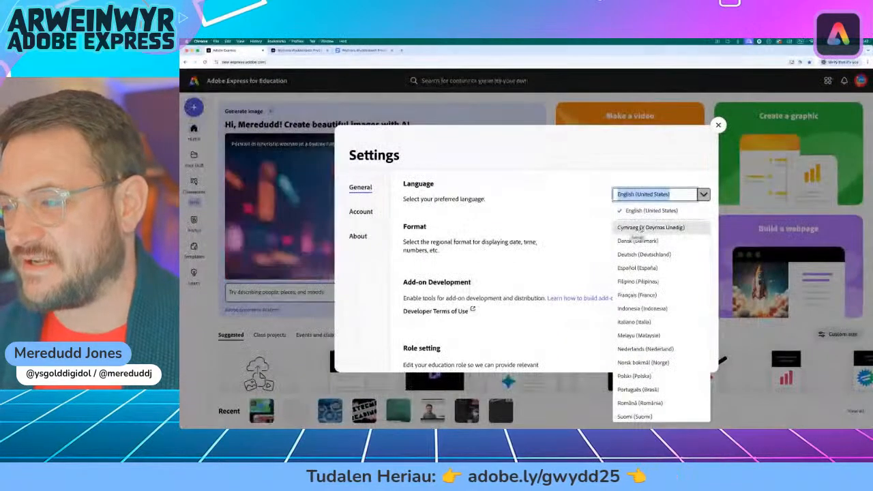
pyautogui.click(641, 227)
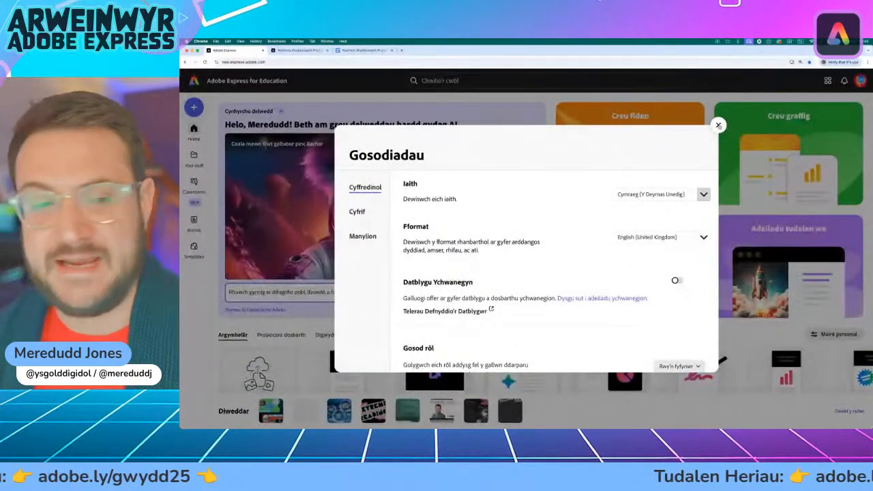
pyautogui.click(718, 125)
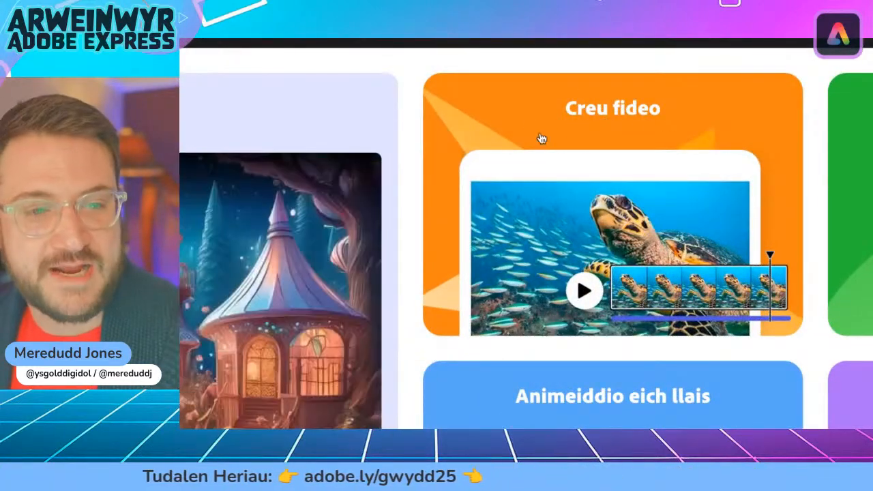
# - Start a new project for creating a video and dismiss the education filters tip
pyautogui.click(591, 136)
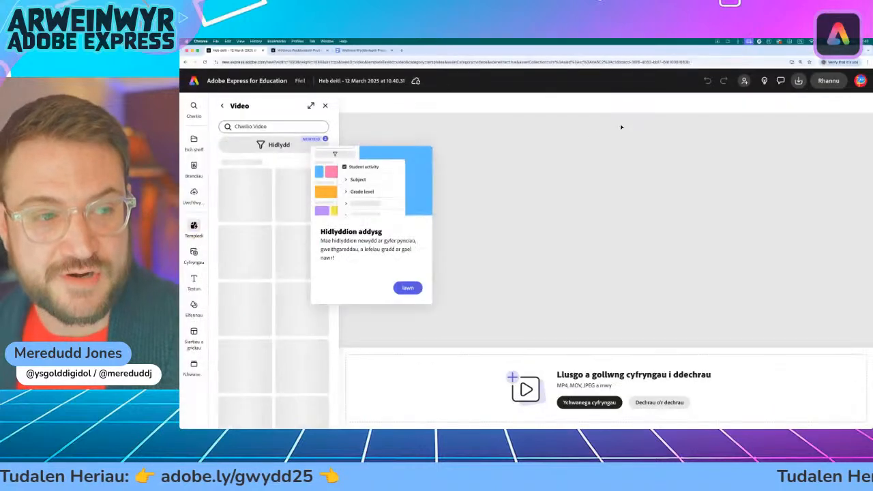
pyautogui.click(411, 290)
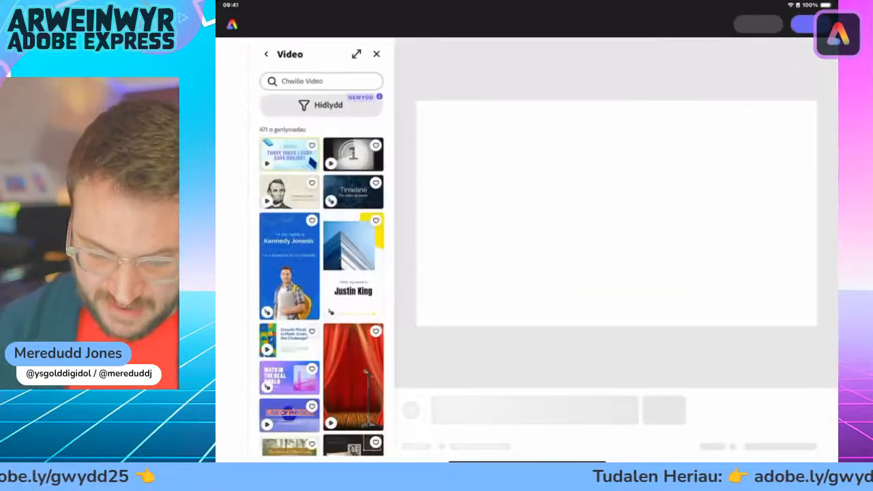
# - Switch to Chrome on the iPad and open the challenge page's Dogfen Wybodaeth link in a new tab, bringing that document into view
pyautogui.moveTo(526, 460); pyautogui.dragTo(607, 294)
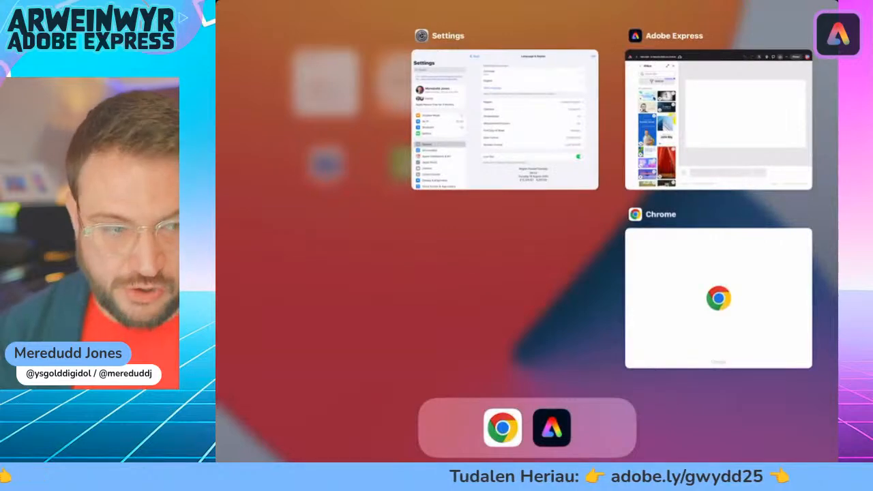
pyautogui.click(718, 298)
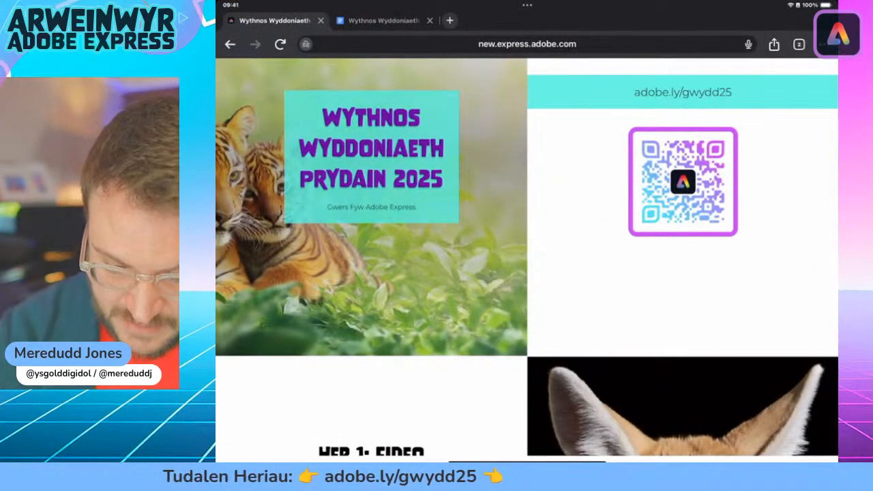
pyautogui.scroll(-10, 527, 258)
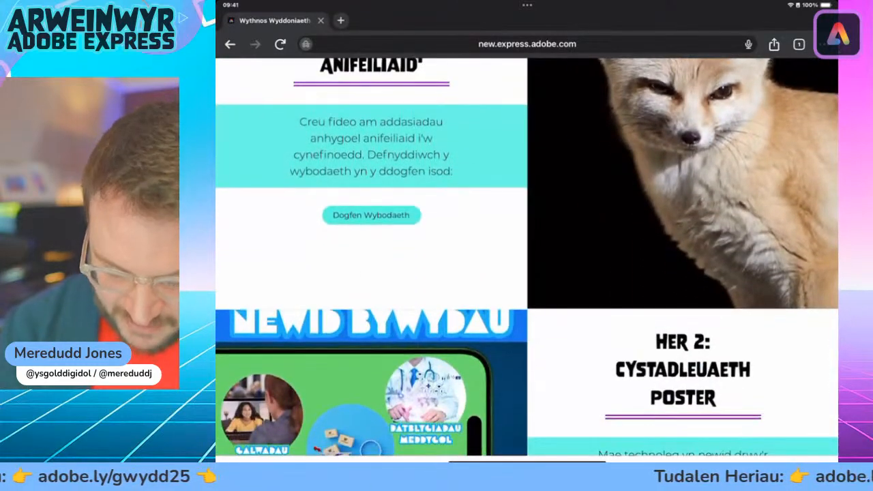
pyautogui.scroll(5, 331, 238)
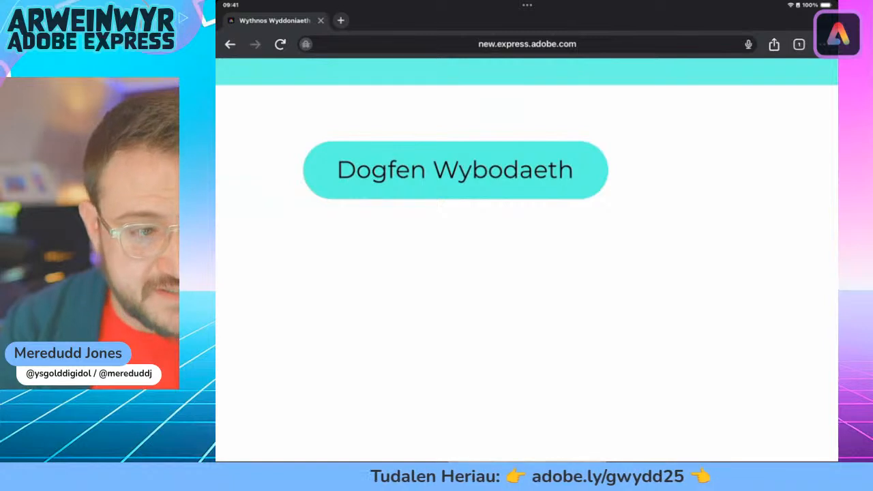
pyautogui.rightClick(437, 183)
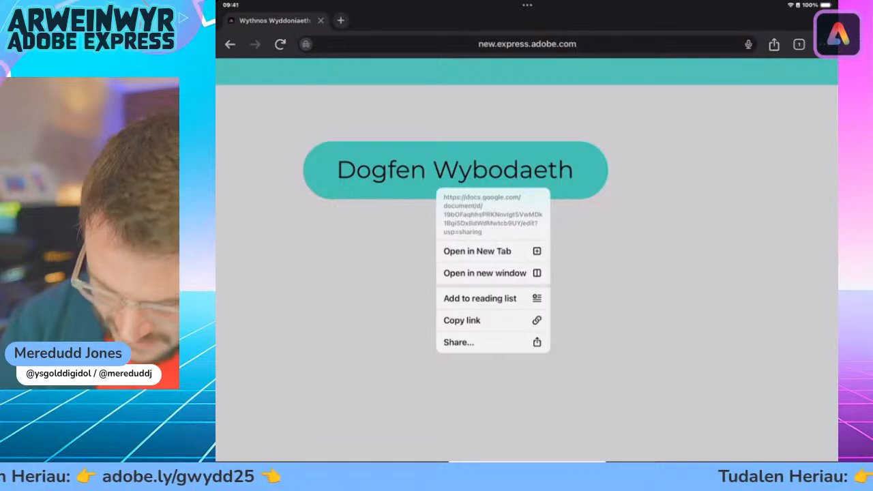
pyautogui.click(477, 251)
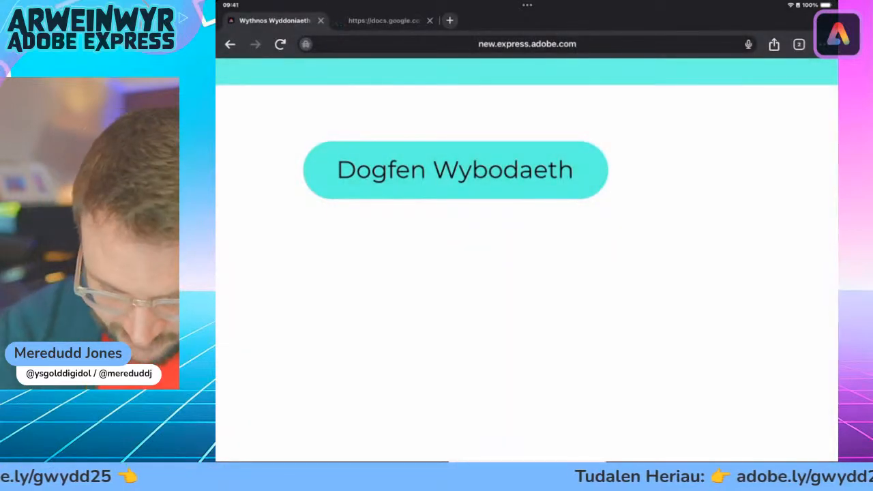
pyautogui.click(383, 20)
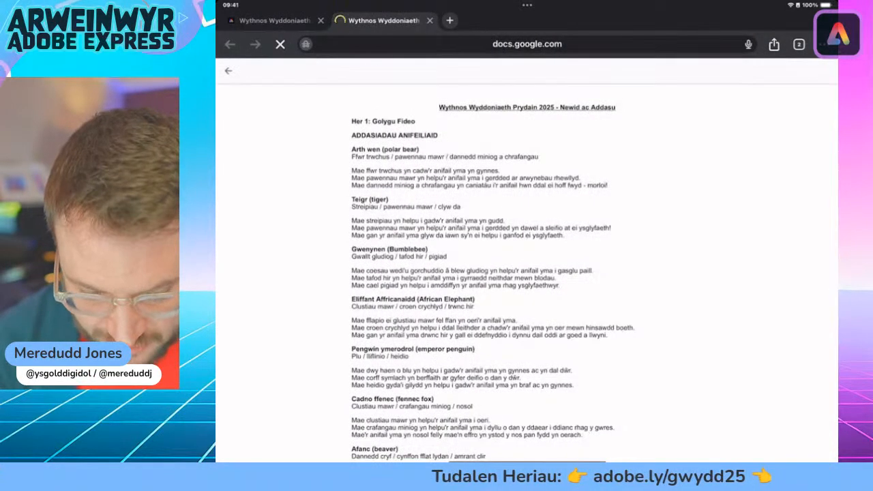
# - Revisit the challenge page and its Dogfen Wybodaeth document, and return to the blank video project in Adobe Express
pyautogui.click(275, 20)
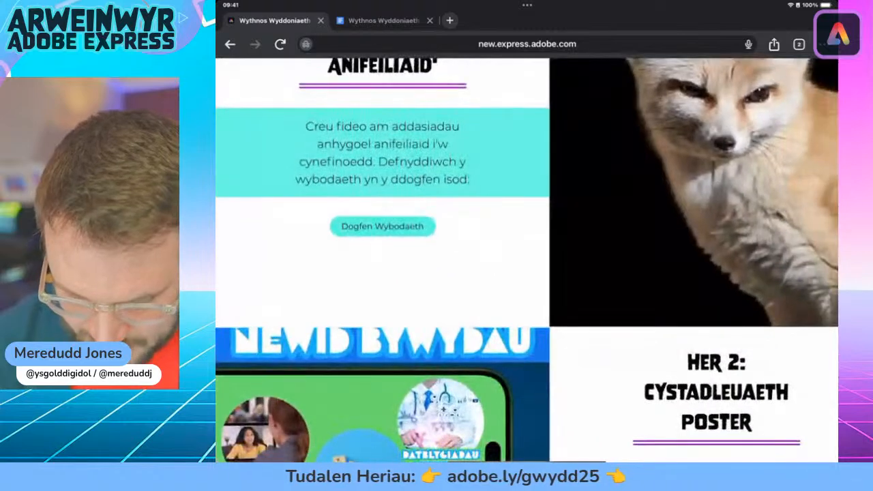
pyautogui.click(383, 20)
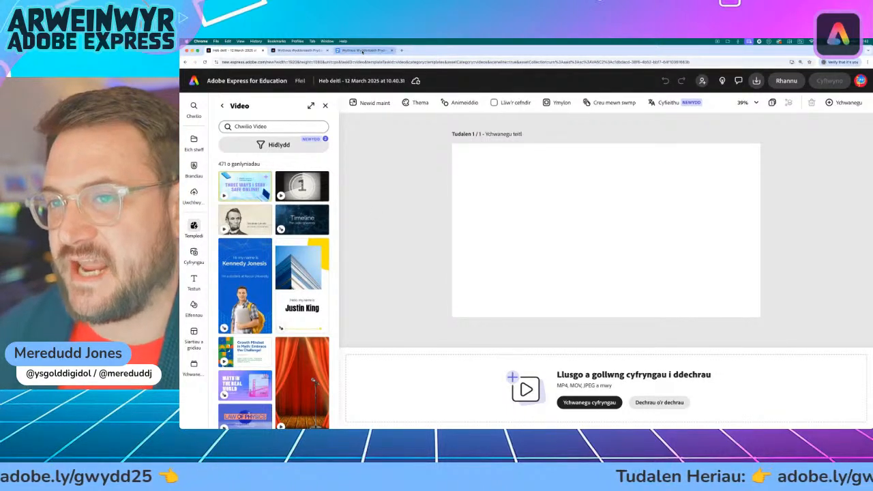
pyautogui.click(362, 51)
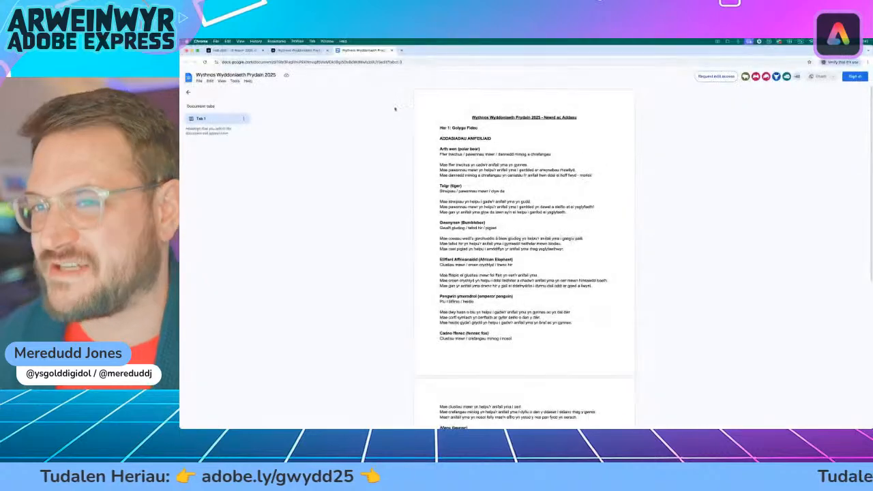
pyautogui.click(236, 50)
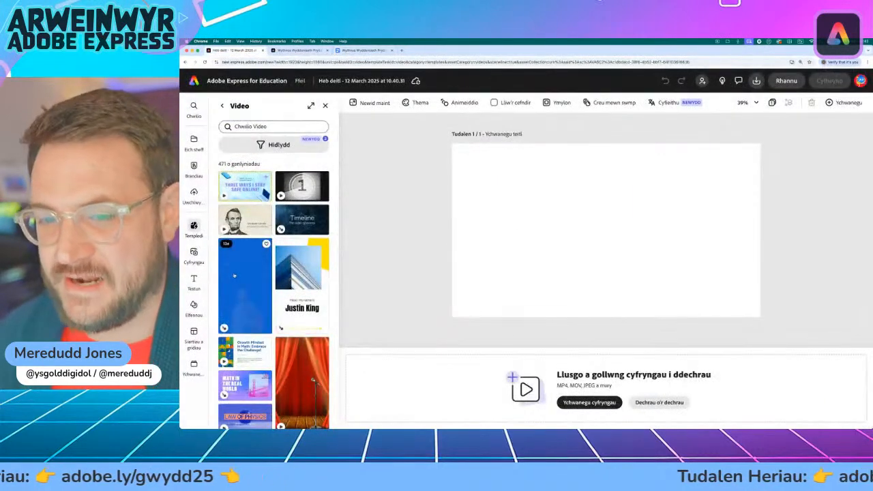
# - Add the title text "Addasiadau Anhygoel!" to the page and enlarge it to size 129 across the middle
pyautogui.moveTo(194, 279)
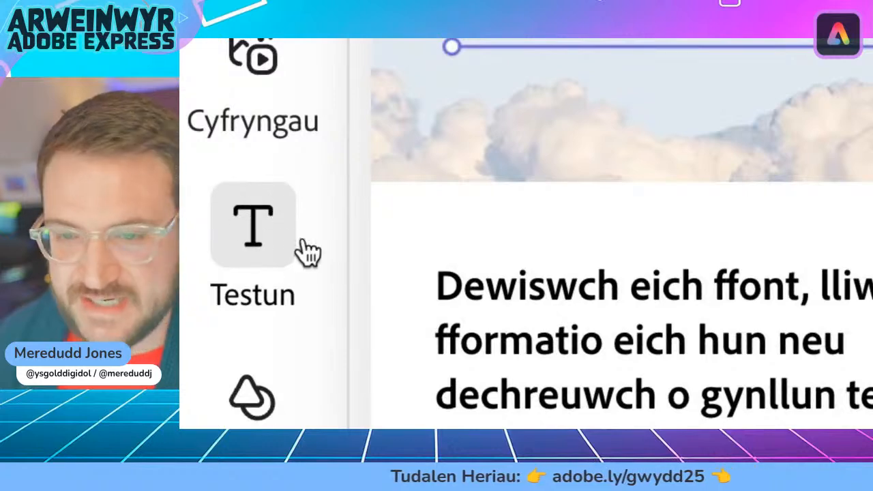
pyautogui.click(262, 241)
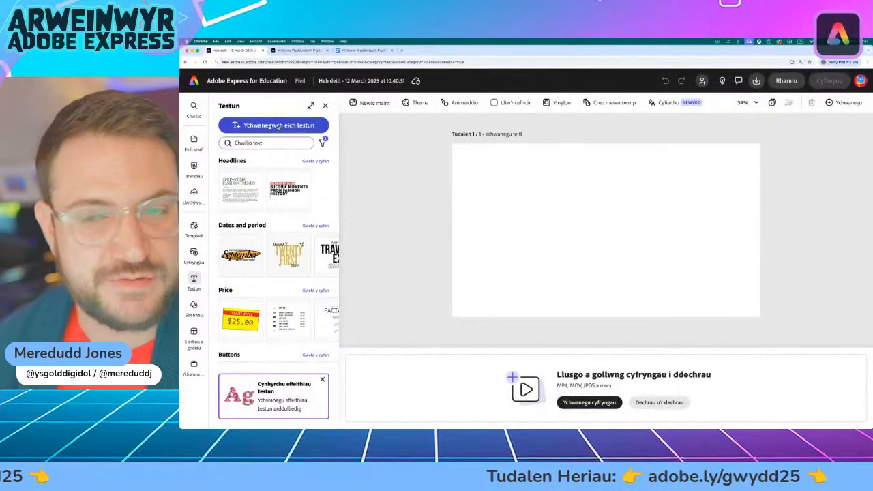
pyautogui.click(428, 159)
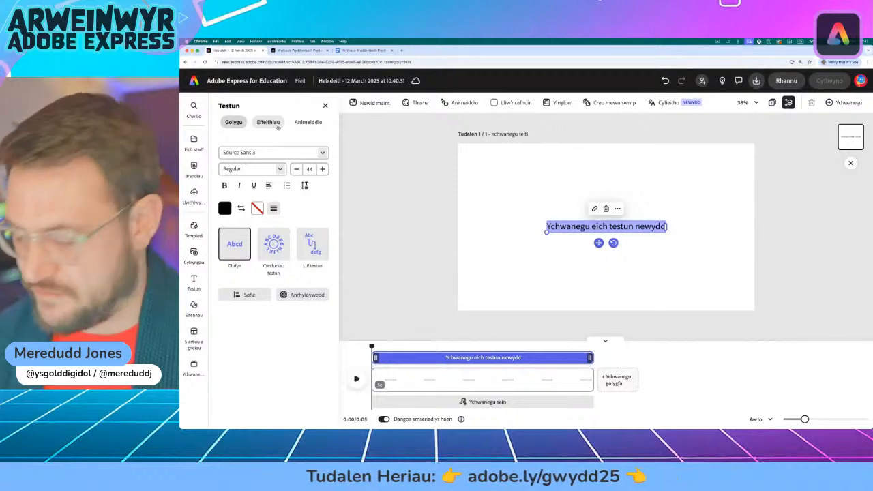
pyautogui.write('Add')
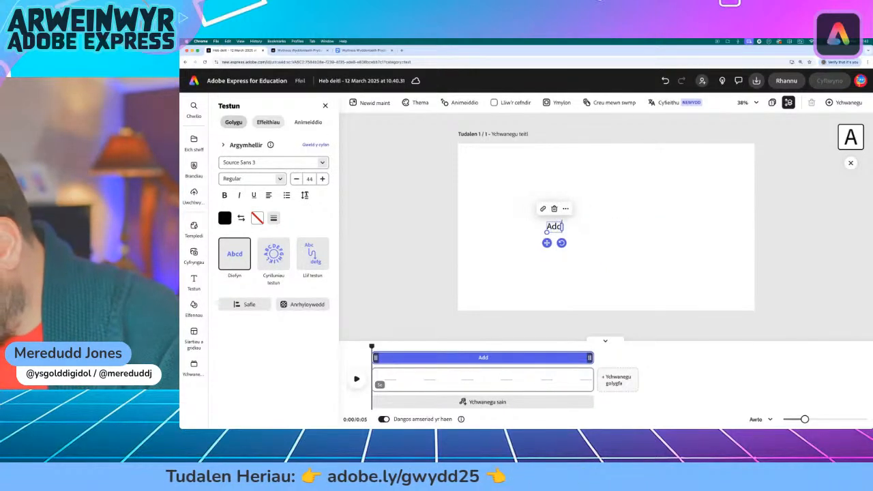
pyautogui.write('asiadau')
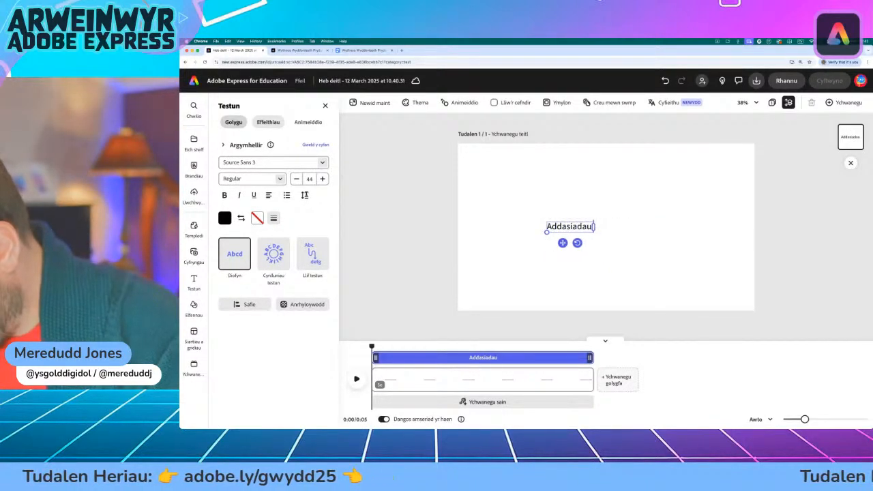
pyautogui.write(' Arhygo')
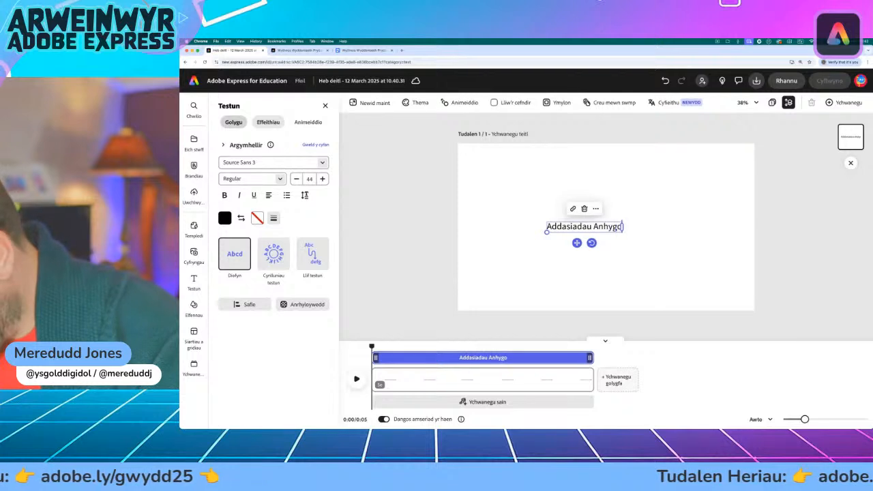
pyautogui.write('el!')
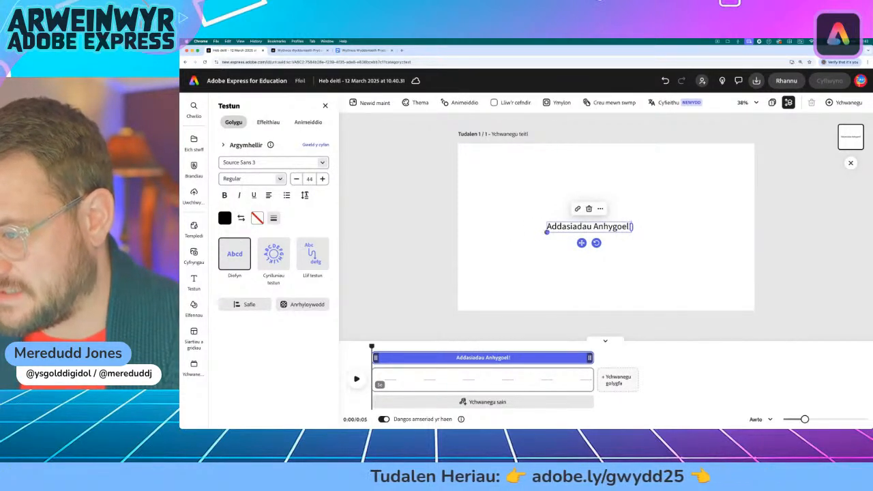
pyautogui.press('Escape')
pyautogui.moveTo(631, 239); pyautogui.dragTo(735, 253)
pyautogui.moveTo(604, 262)
pyautogui.mouseDown()
pyautogui.moveTo(603, 238)
pyautogui.moveTo(601, 249)
pyautogui.mouseUp()
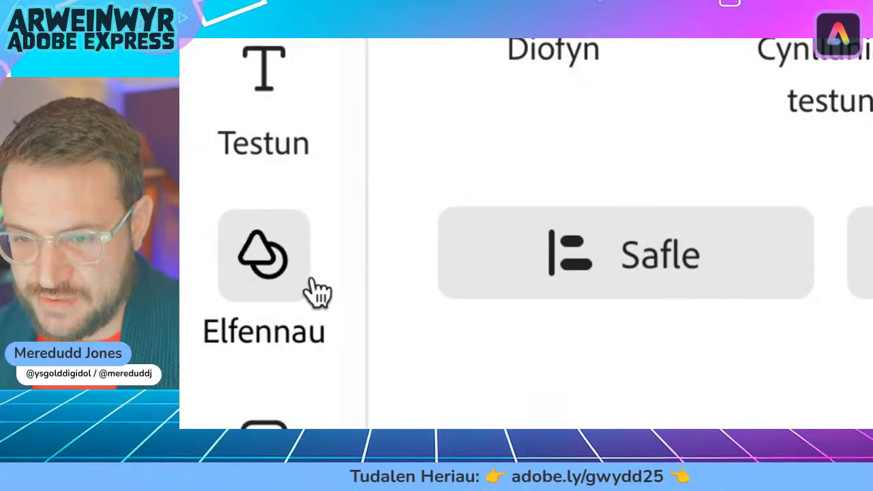
# - Search the Cefndiroedd category of the design elements for "animal pattern"
pyautogui.click(263, 253)
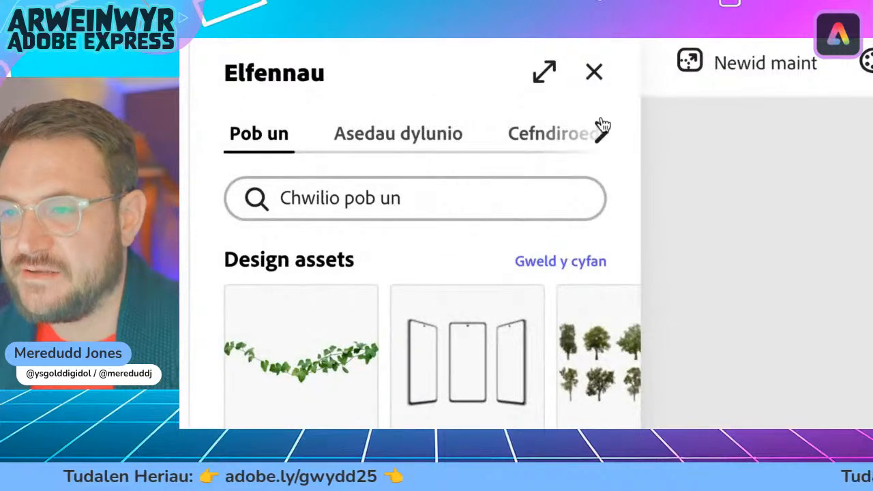
pyautogui.click(525, 140)
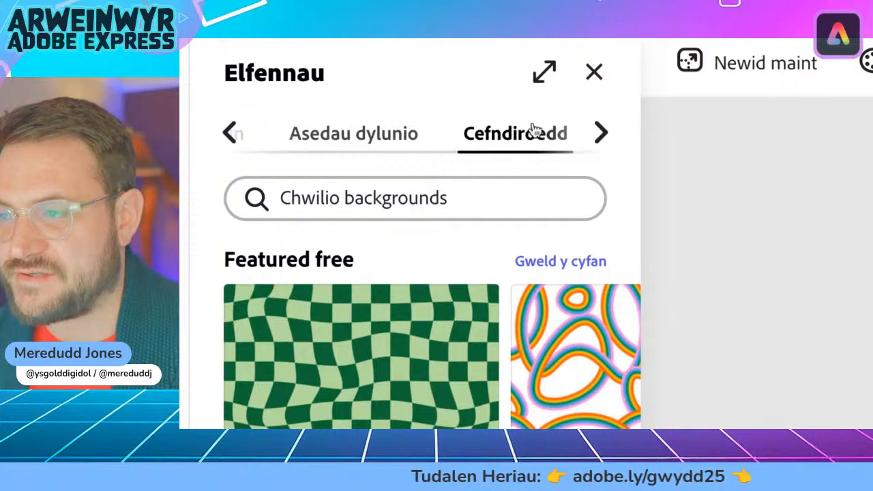
pyautogui.click(375, 199)
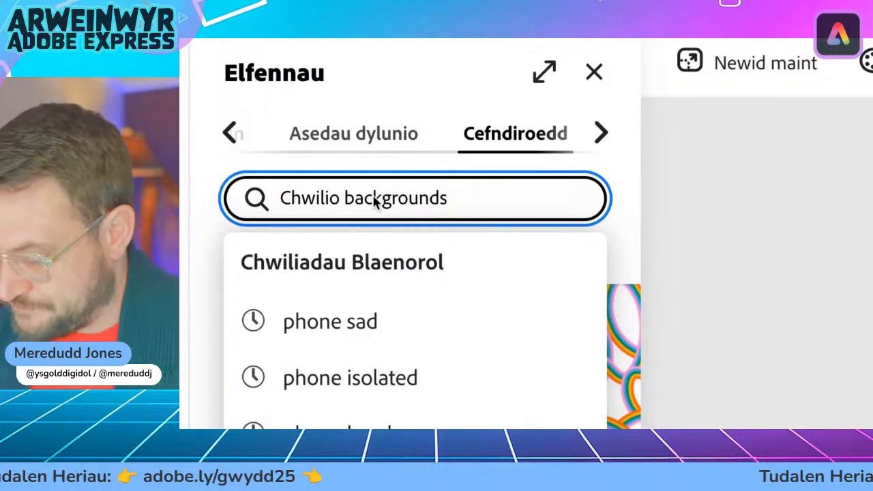
pyautogui.write('animal pattern')
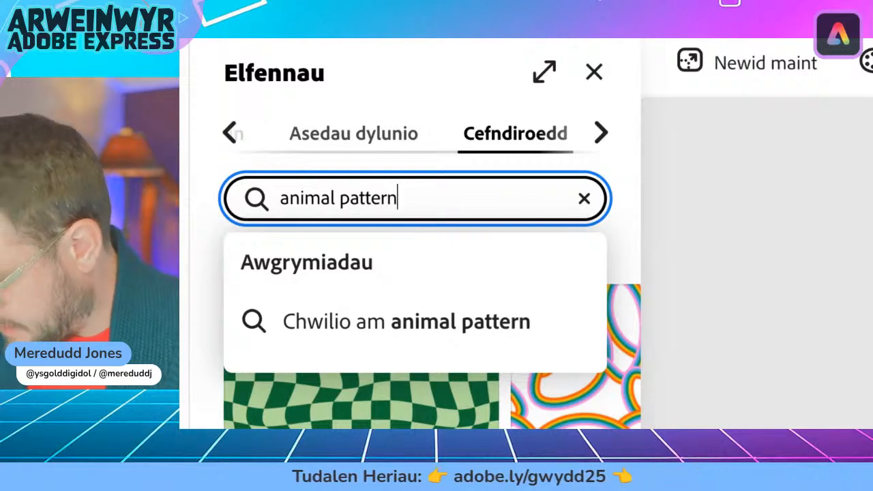
pyautogui.press('Return')
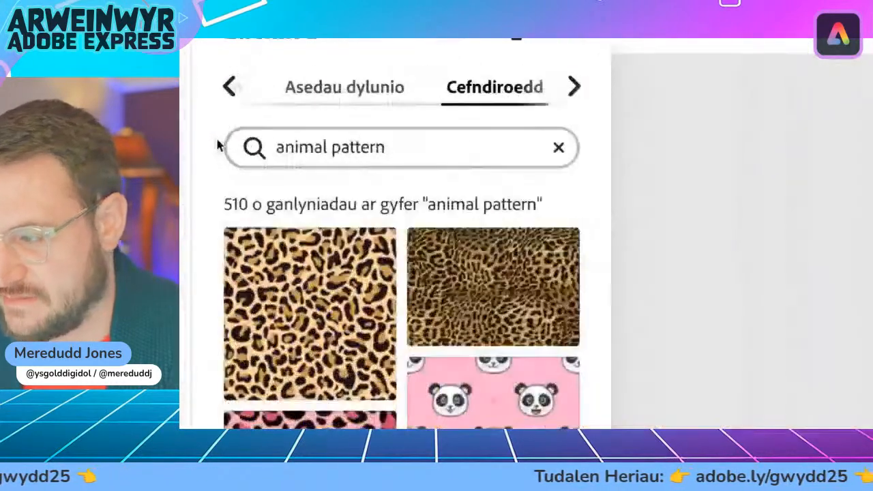
# - Browse the animal pattern backgrounds for a design that suits the title page
pyautogui.scroll(-1, 225, 204)
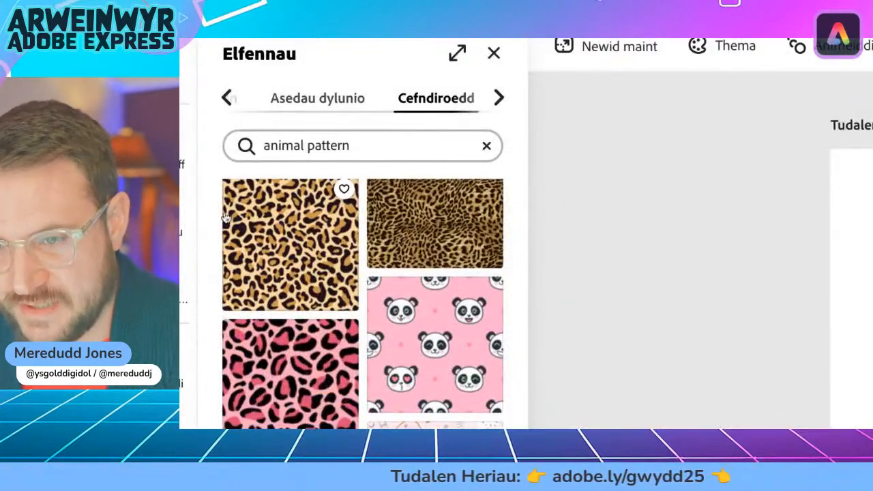
pyautogui.scroll(1, 227, 216)
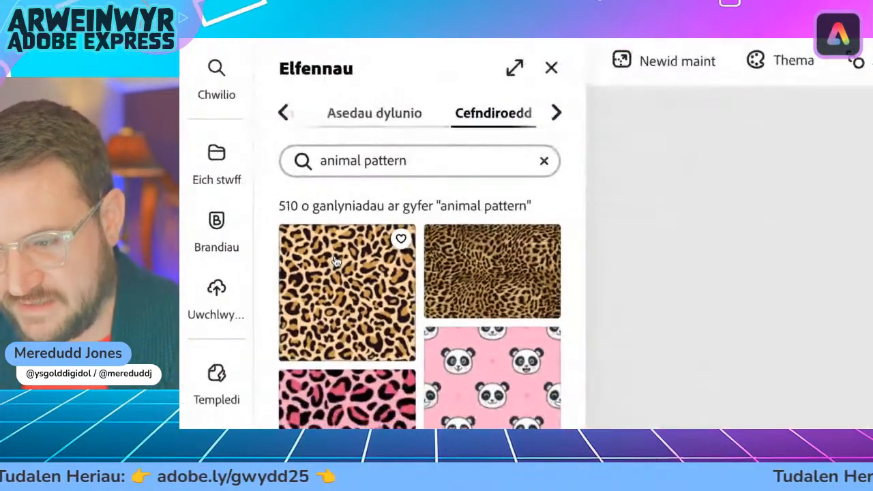
pyautogui.scroll(-4, 380, 266)
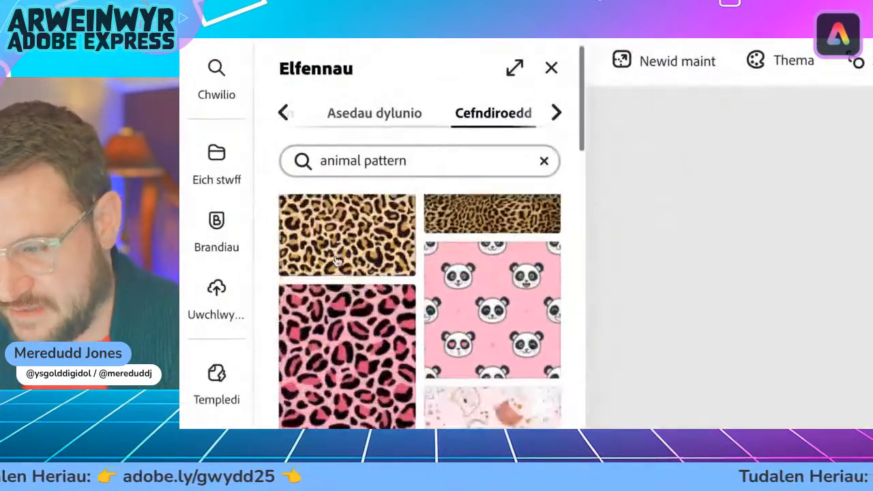
pyautogui.scroll(-10, 336, 261)
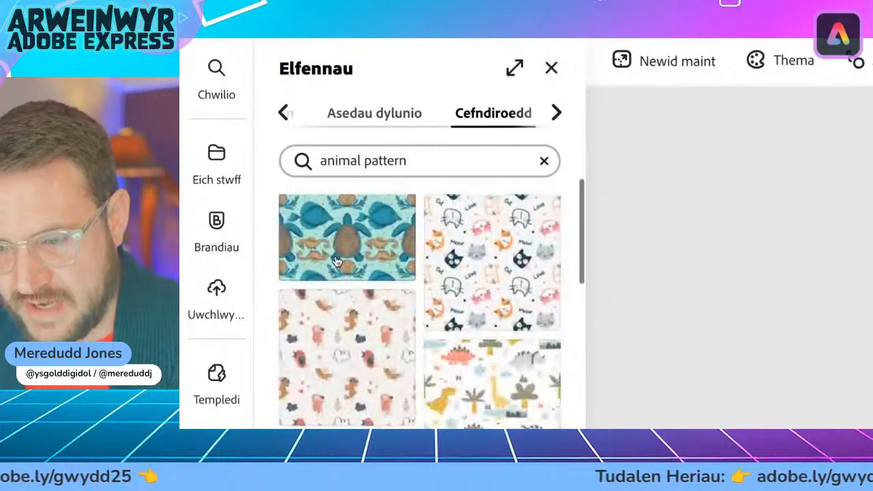
pyautogui.scroll(-4, 337, 261)
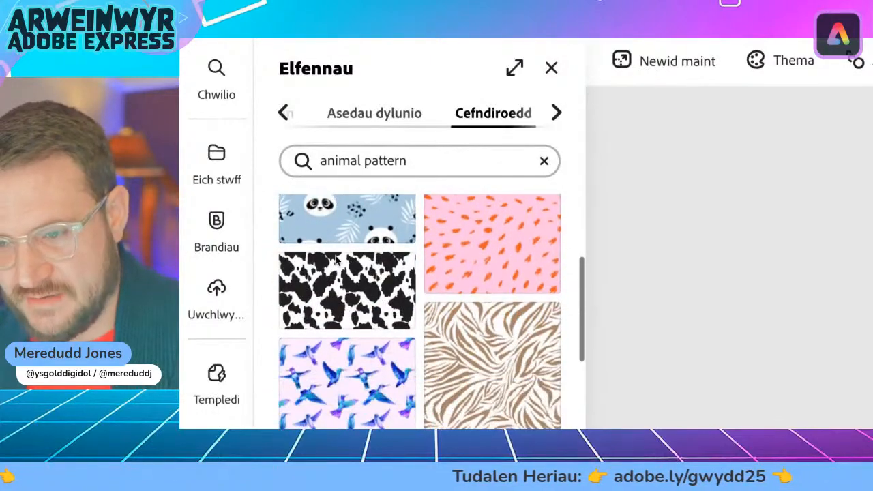
pyautogui.scroll(-2, 335, 263)
pyautogui.scroll(2, 302, 266)
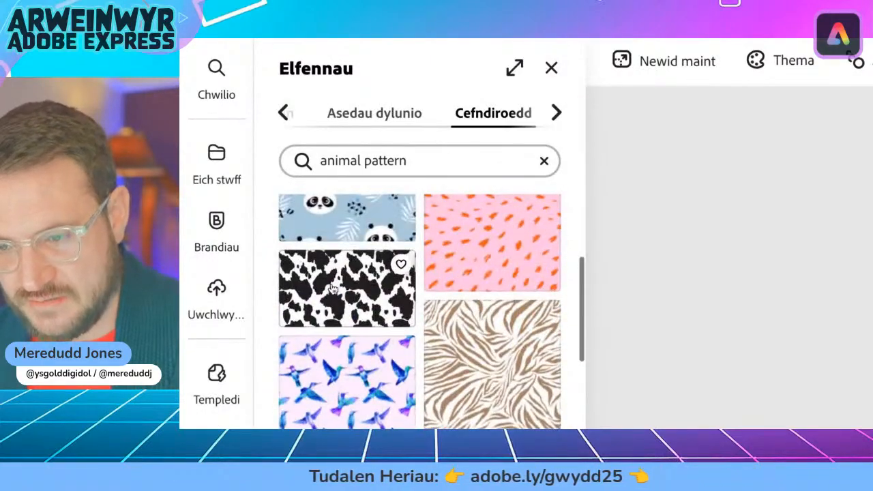
pyautogui.scroll(-8, 332, 290)
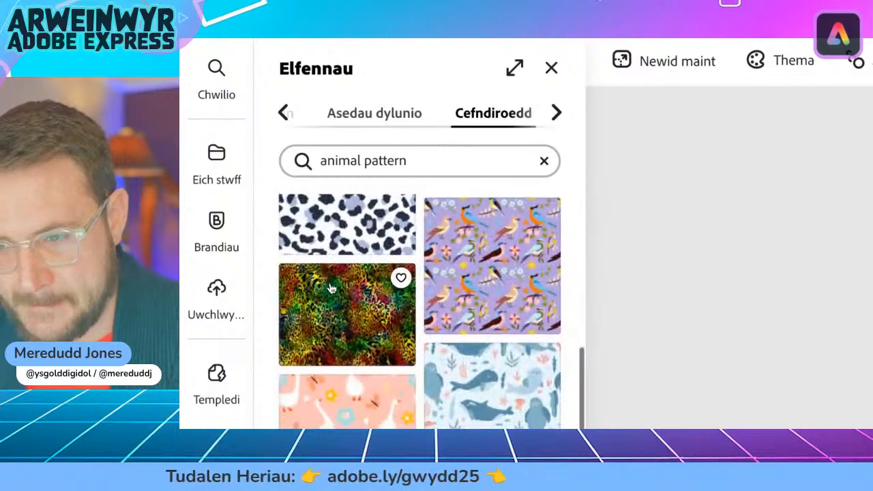
pyautogui.scroll(-5, 332, 286)
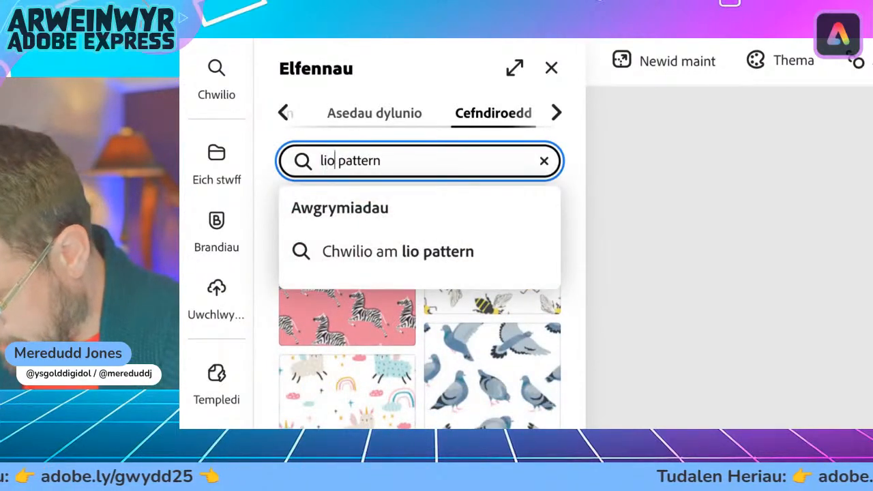
# - Search the backgrounds for "lion pattern" and "tiger pattern"
pyautogui.press('Return')
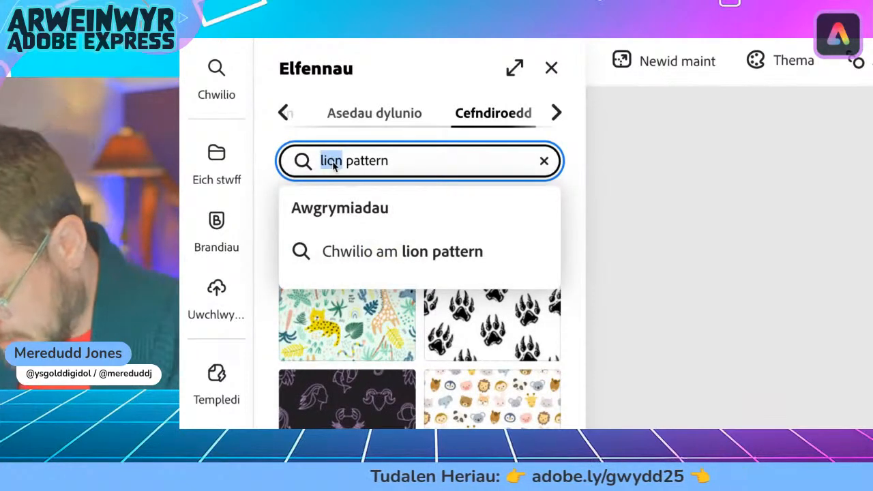
pyautogui.write('r')
pyautogui.press('Return')
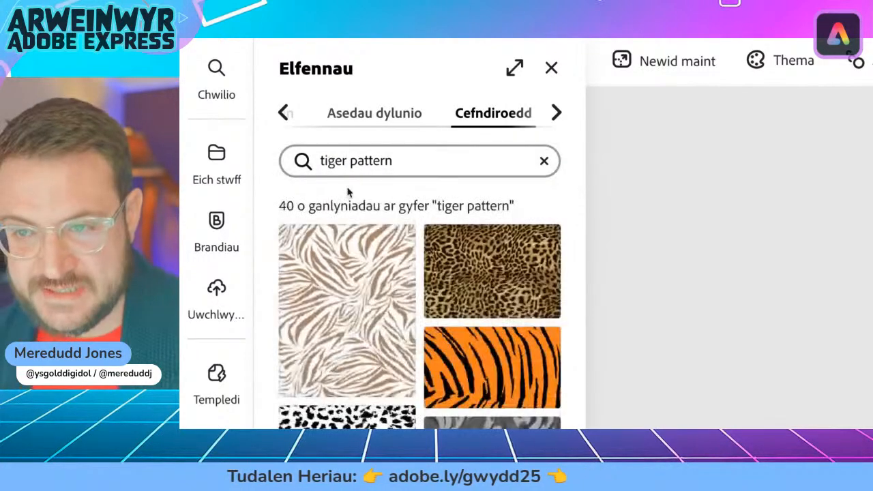
# - Search the backgrounds for "zebra pattern" and apply the pink and black zebra stripes as the page background
pyautogui.doubleClick(336, 160)
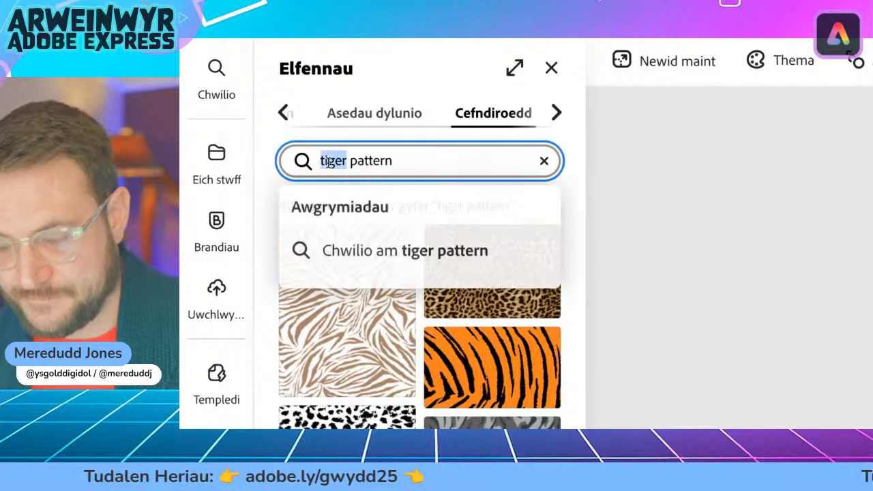
pyautogui.write('zebra')
pyautogui.press('Return')
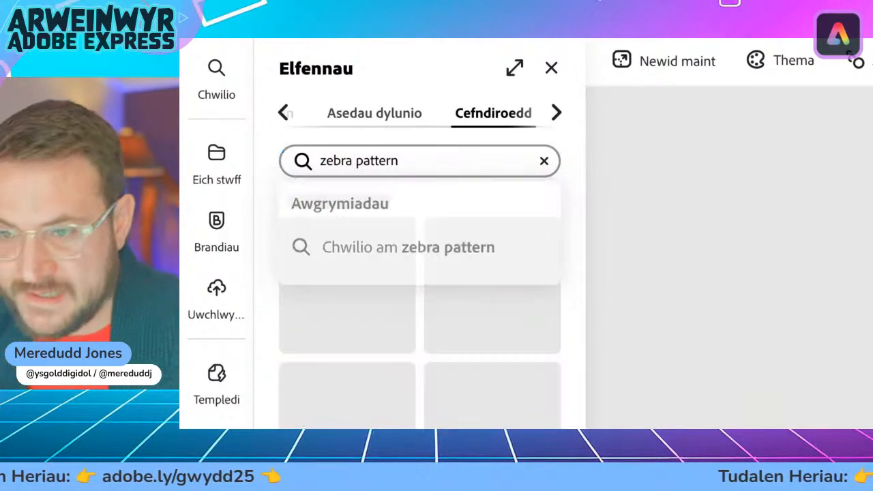
pyautogui.scroll(-2, 409, 300)
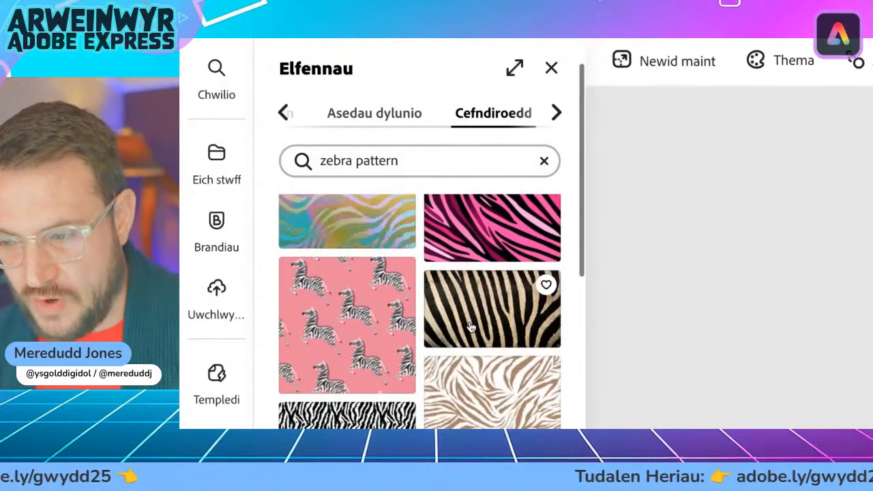
pyautogui.scroll(1, 347, 265)
pyautogui.scroll(-10, 508, 300)
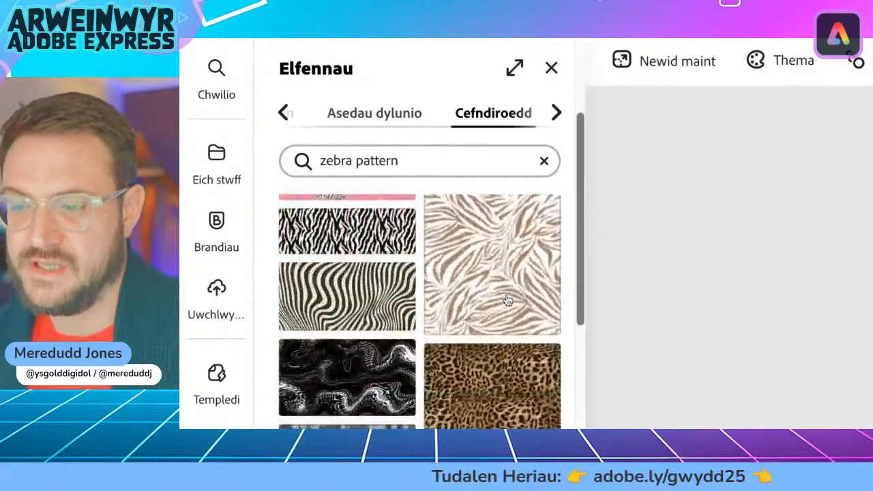
pyautogui.scroll(10, 505, 300)
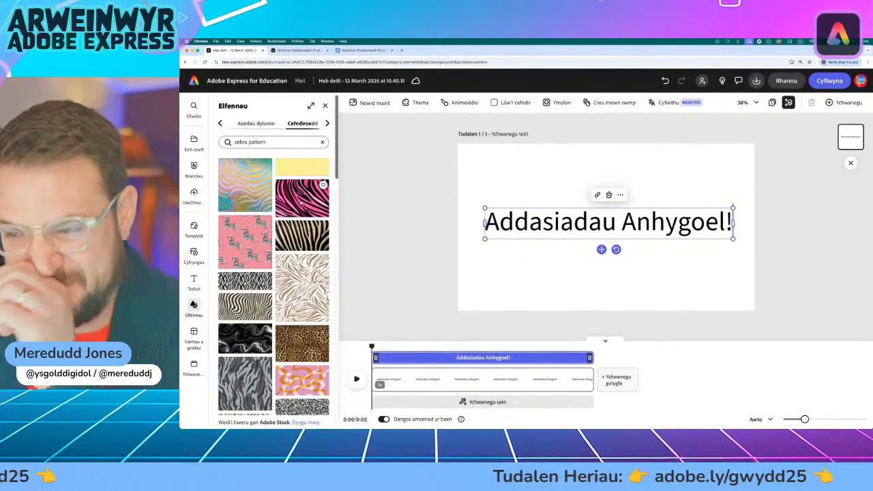
pyautogui.click(301, 203)
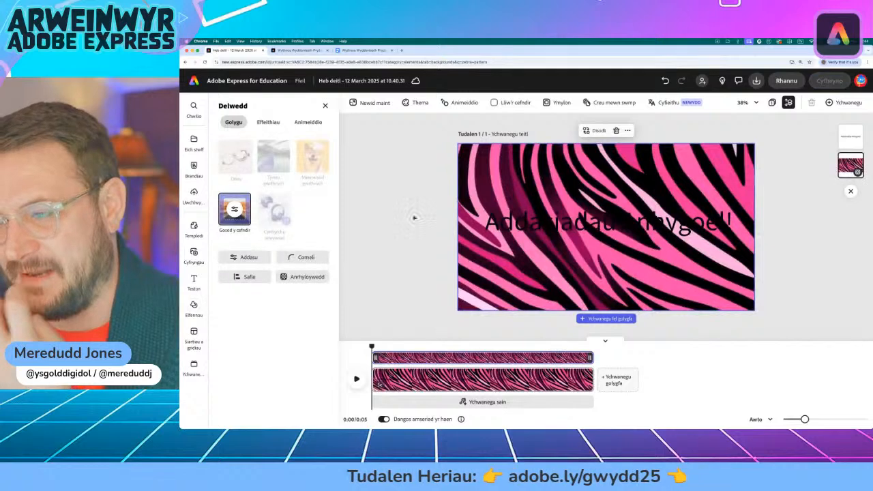
# - Move the "Addasiadau Anhygoel!" title slightly higher on the page
pyautogui.click(614, 235)
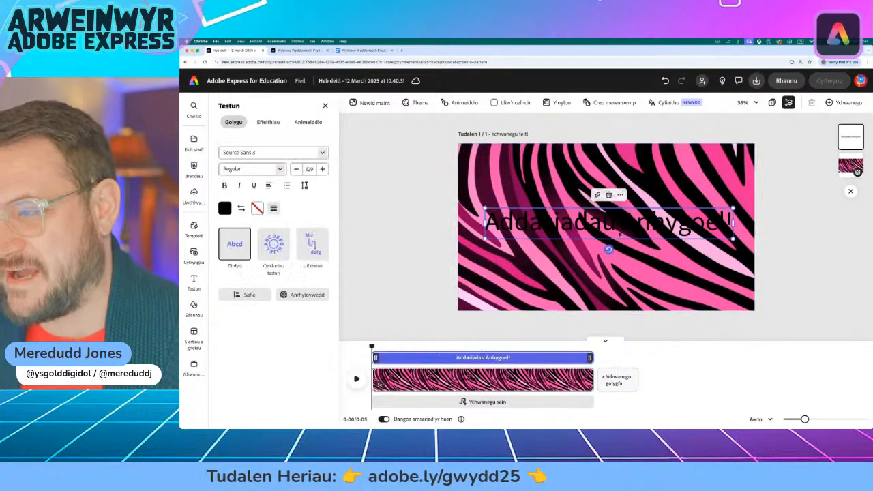
pyautogui.moveTo(614, 225)
pyautogui.mouseDown()
pyautogui.moveTo(612, 272)
pyautogui.moveTo(612, 217)
pyautogui.mouseUp()
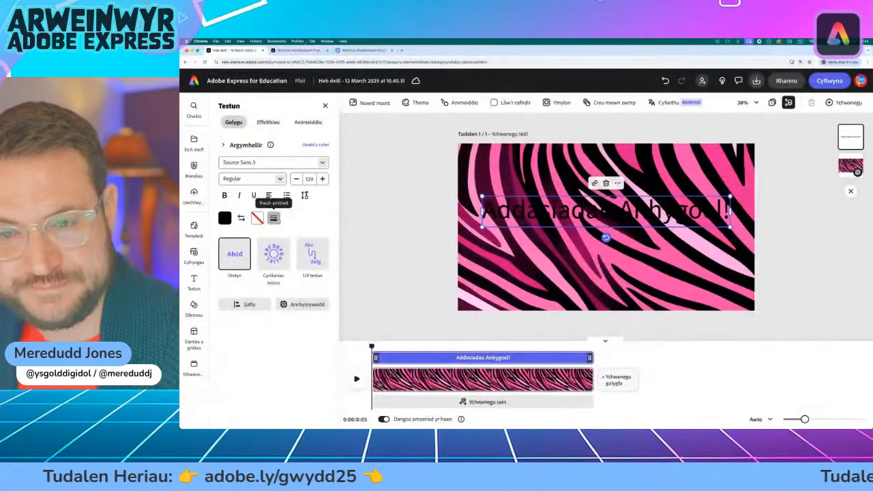
# - Add an outline with a thickness of 100 to the "Addasiadau Anhygoel!" title and move the title slightly lower
pyautogui.click(274, 217)
pyautogui.moveTo(226, 257); pyautogui.dragTo(312, 259)
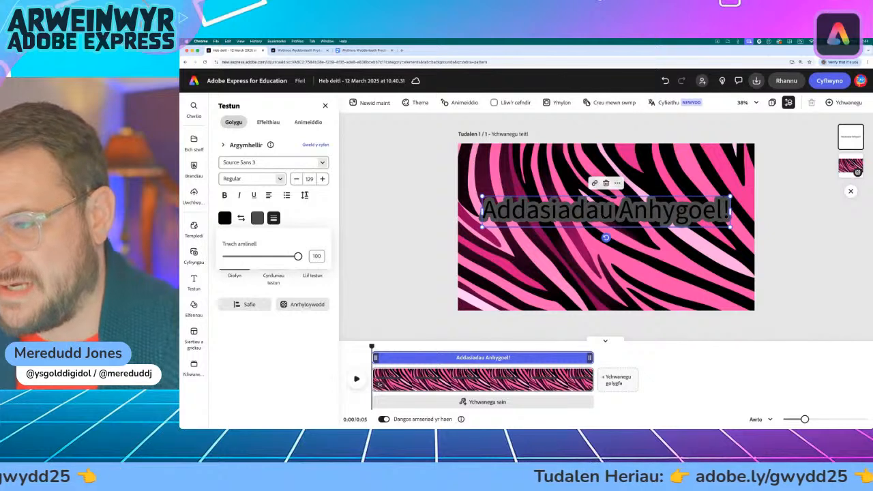
pyautogui.click(303, 219)
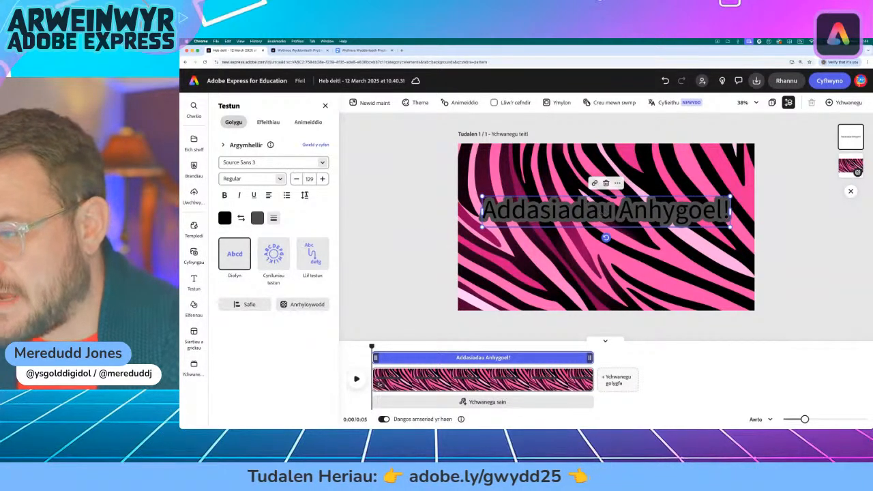
pyautogui.moveTo(603, 213)
pyautogui.mouseDown()
pyautogui.moveTo(602, 235)
pyautogui.moveTo(603, 220)
pyautogui.mouseUp()
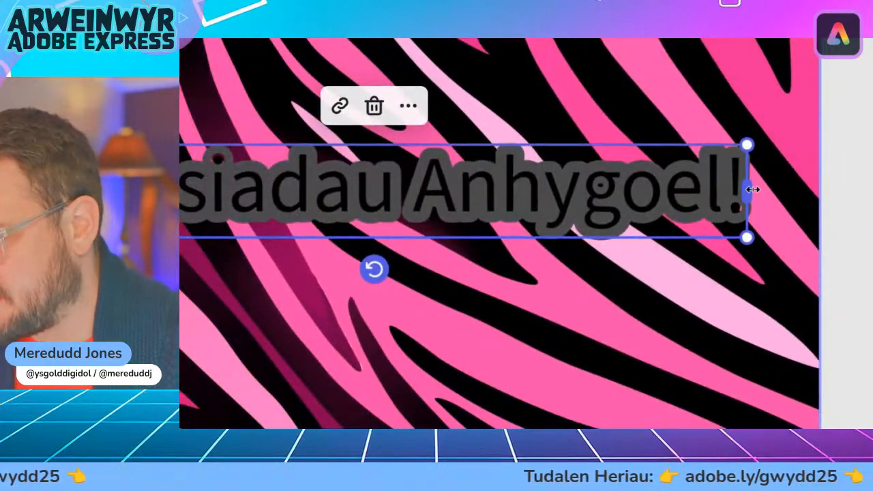
# - Wrap the title onto two centre-aligned lines and enlarge it to size 221 in the middle of the page
pyautogui.moveTo(752, 190); pyautogui.dragTo(421, 185)
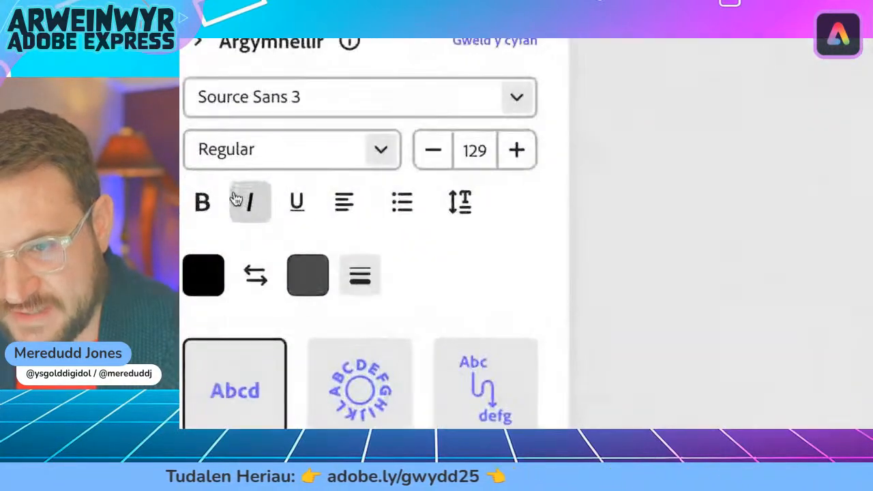
pyautogui.click(268, 195)
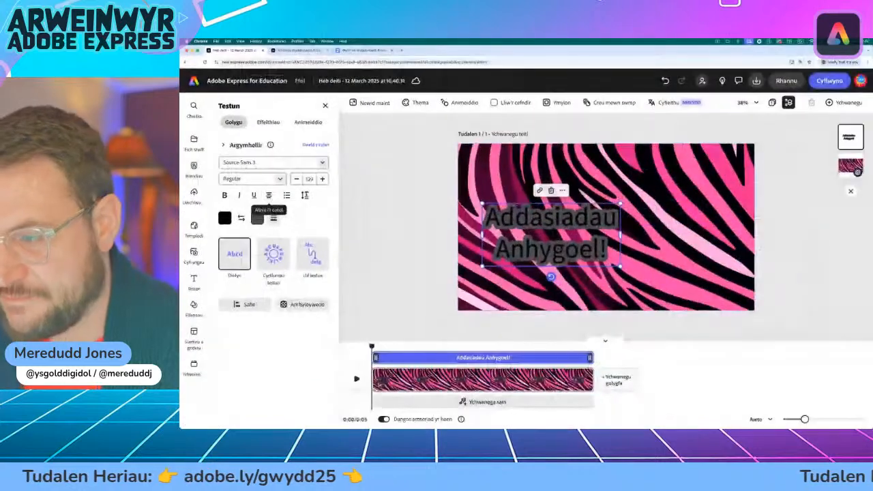
pyautogui.moveTo(620, 267); pyautogui.dragTo(718, 312)
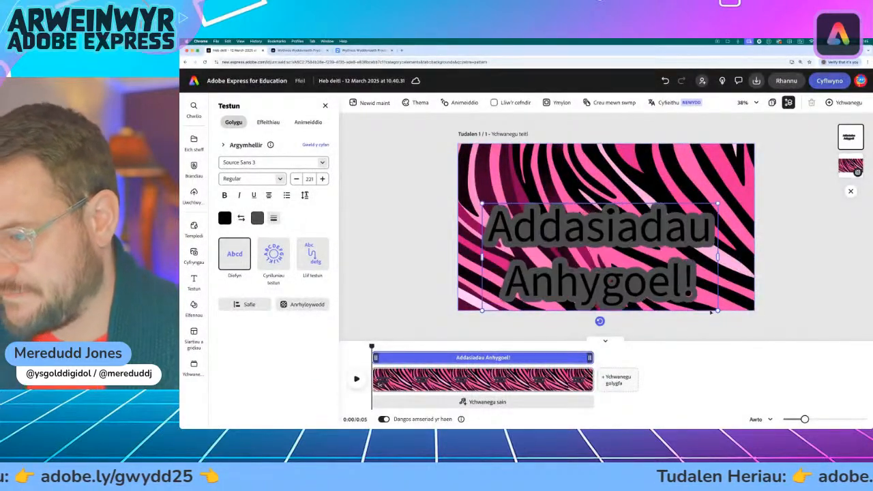
pyautogui.moveTo(612, 239); pyautogui.dragTo(618, 210)
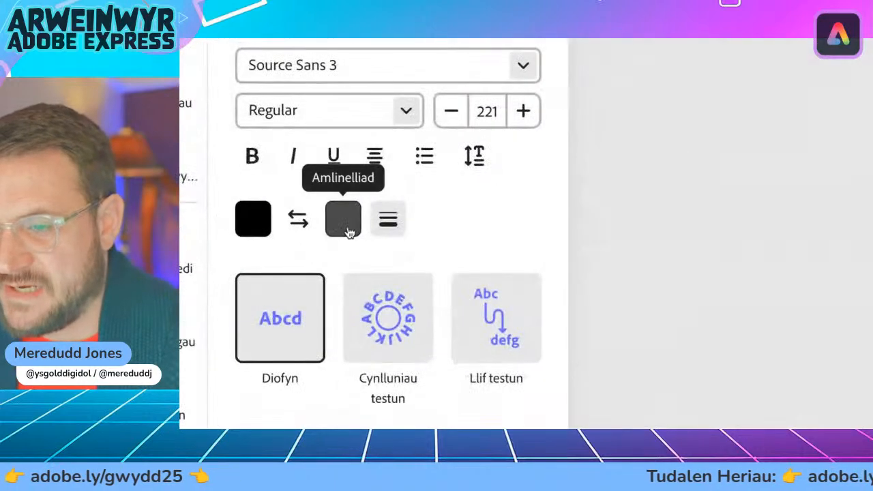
# - Change the title's outline colour to the light pink sampled from the zebra background
pyautogui.click(303, 218)
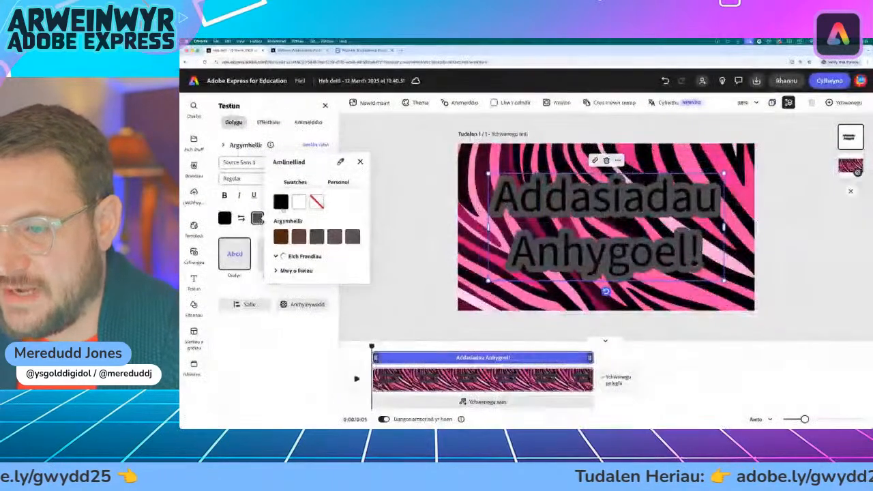
pyautogui.click(298, 203)
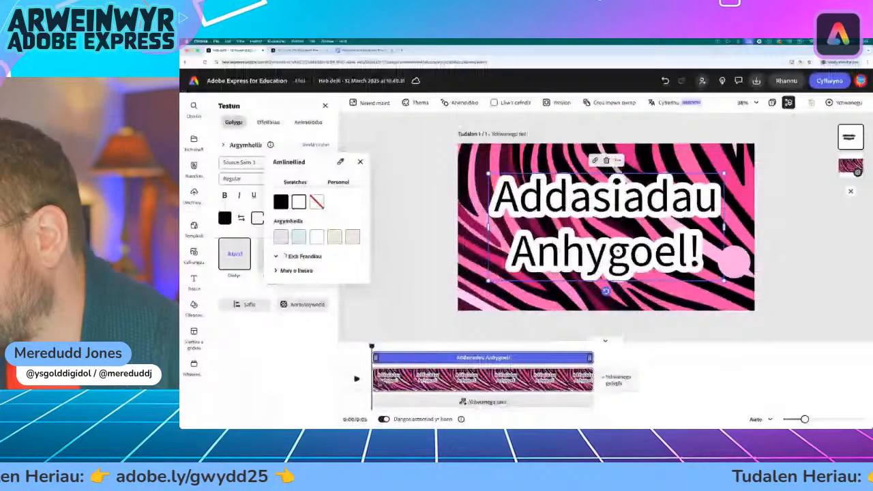
pyautogui.click(727, 259)
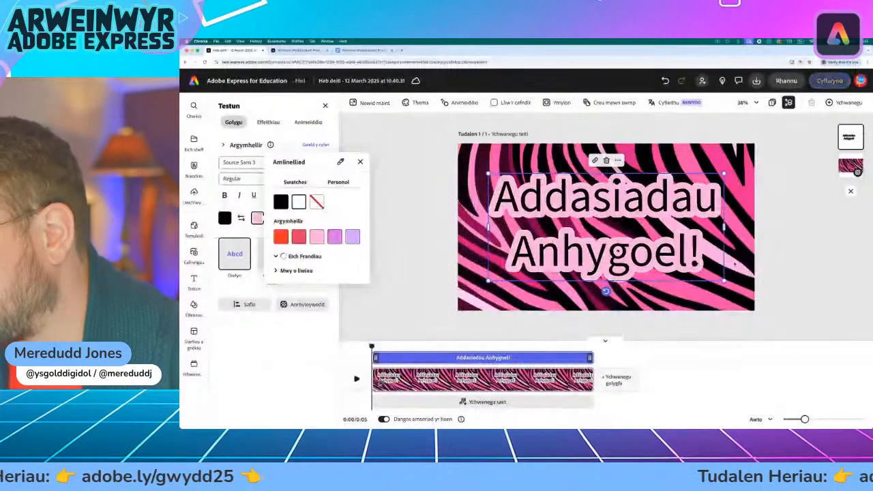
pyautogui.click(360, 162)
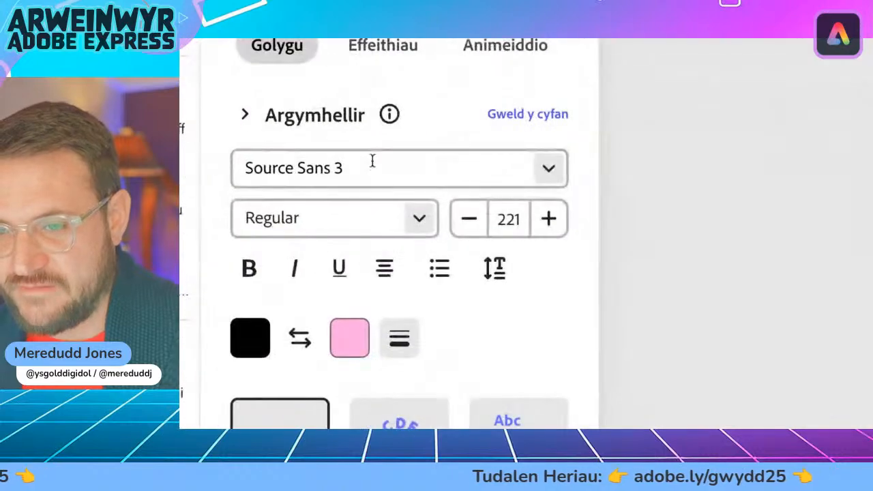
# - Change the title's font to Filicudi Solid
pyautogui.click(549, 172)
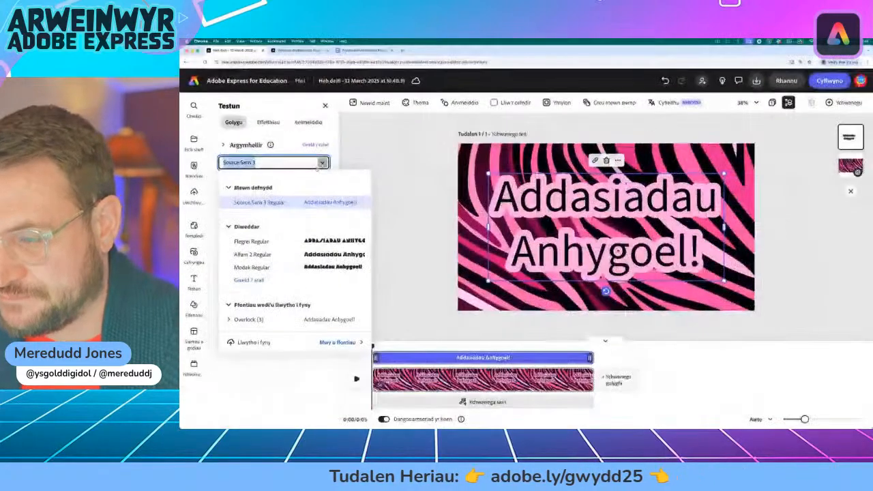
pyautogui.scroll(-10, 235, 238)
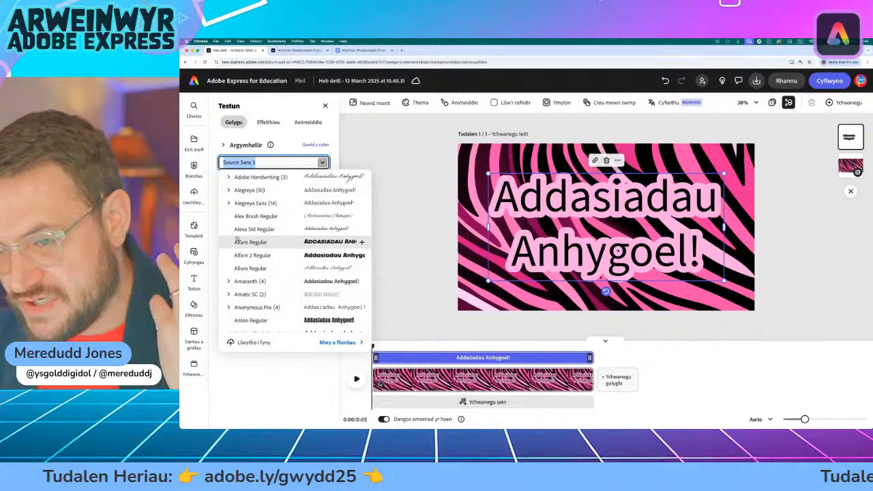
pyautogui.scroll(-2, 236, 238)
pyautogui.scroll(-4, 237, 237)
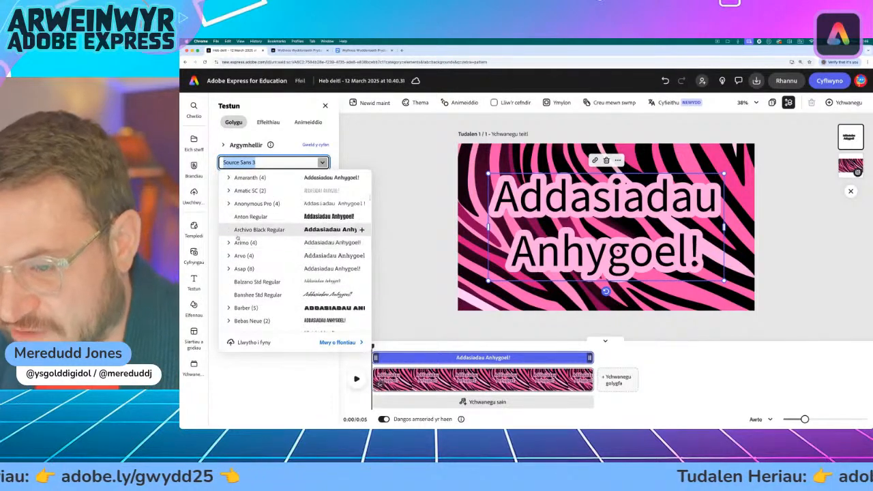
pyautogui.scroll(-3, 235, 240)
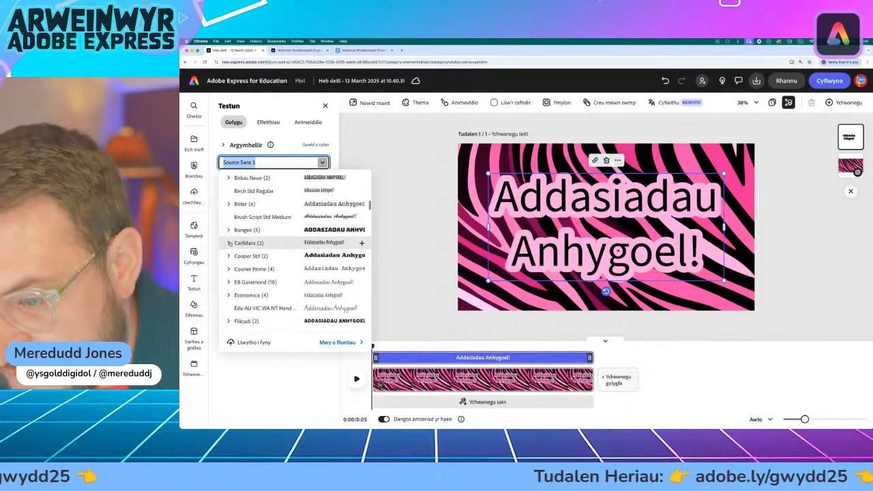
pyautogui.scroll(-1, 229, 242)
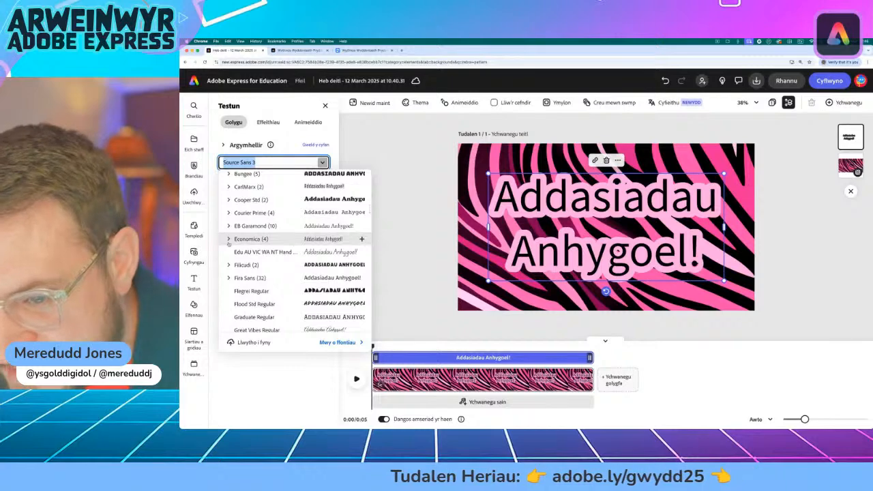
pyautogui.scroll(-1, 229, 242)
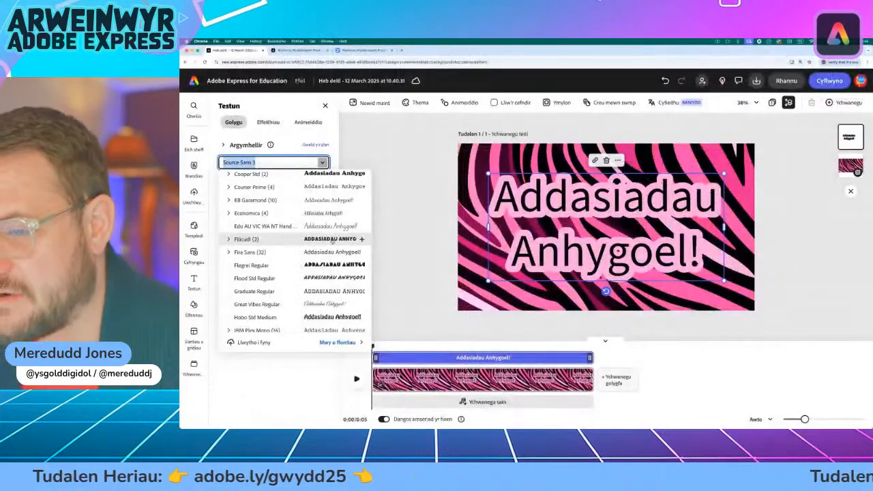
pyautogui.click(493, 233)
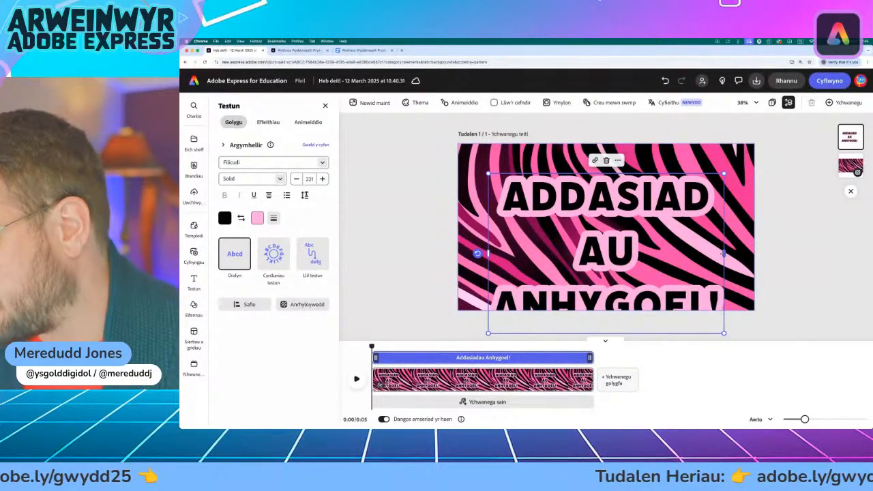
# - Resize the title to size 216 so it fits on two lines, and tilt it counter-clockwise across the page
pyautogui.moveTo(723, 253); pyautogui.dragTo(735, 268)
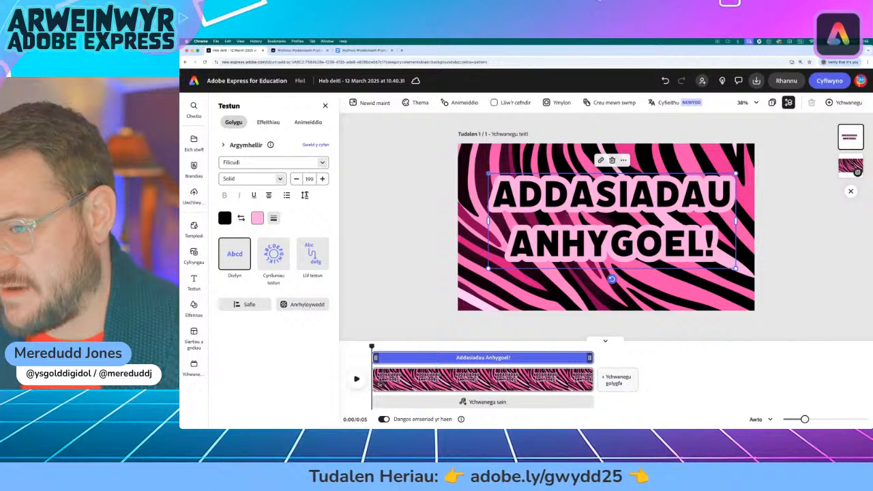
pyautogui.moveTo(488, 173); pyautogui.dragTo(467, 165)
pyautogui.moveTo(601, 202); pyautogui.dragTo(601, 208)
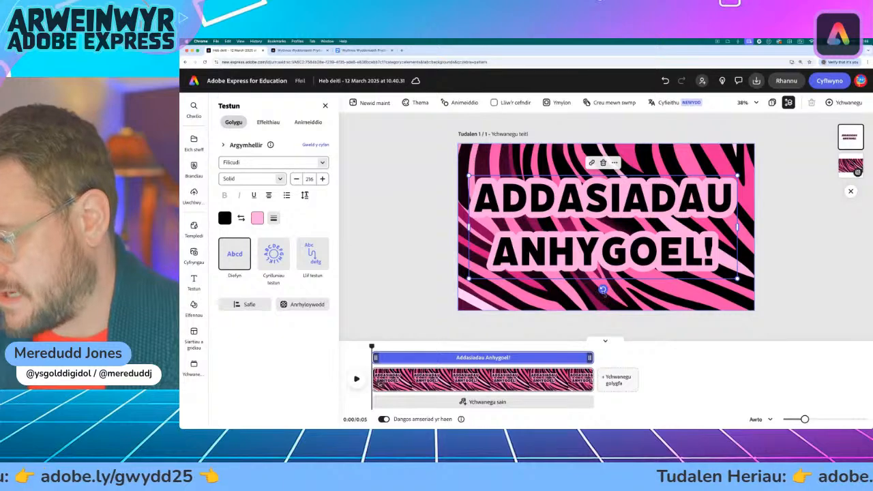
pyautogui.moveTo(603, 290); pyautogui.dragTo(619, 289)
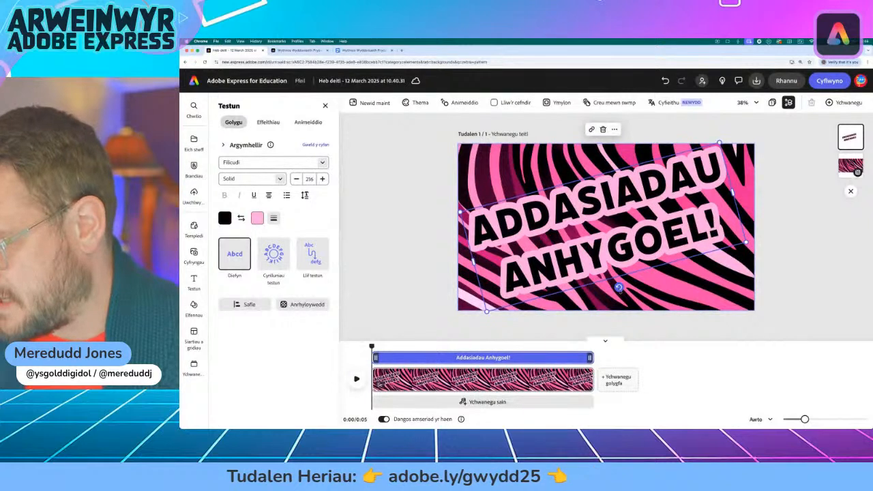
pyautogui.moveTo(619, 287); pyautogui.dragTo(616, 288)
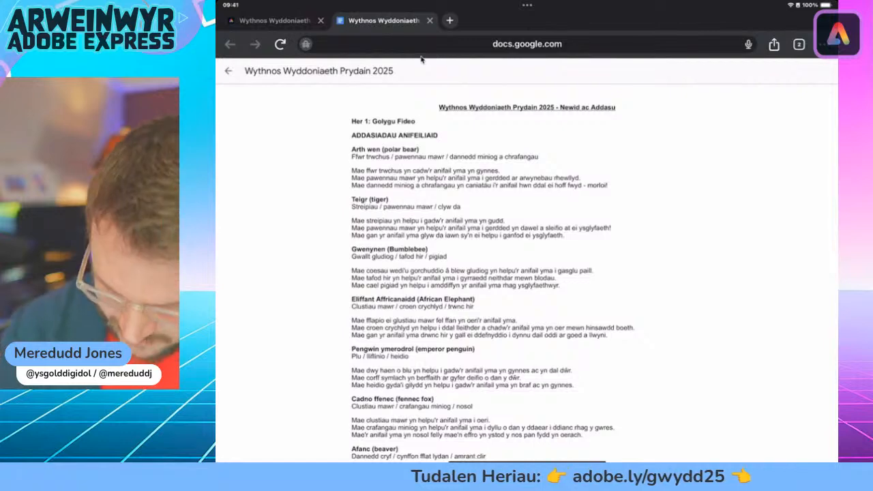
# - Switch to Adobe Express on the iPad and add the title text "Addasiadau Anhygoel!" to the blank page
pyautogui.press('super+Up')
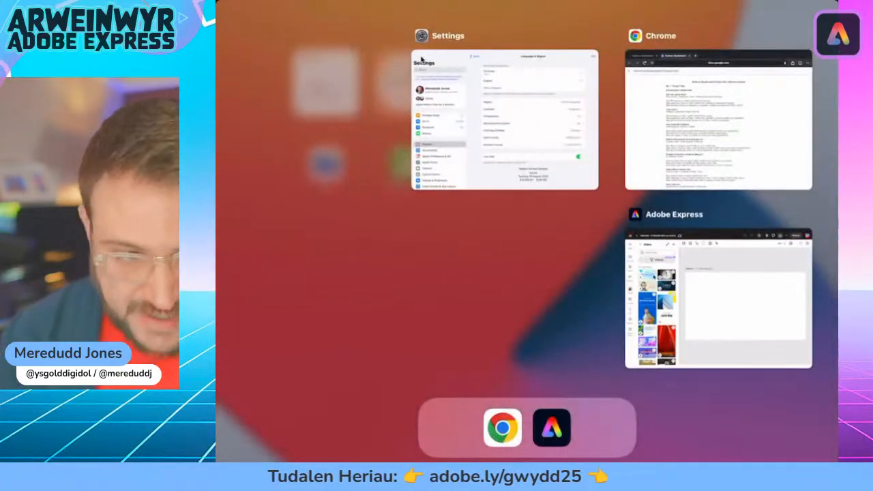
pyautogui.press('super+Tab')
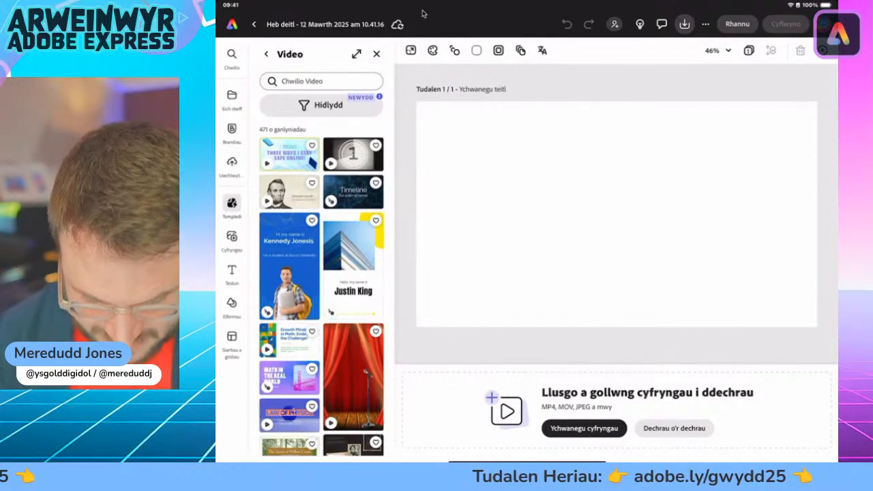
pyautogui.press('t')
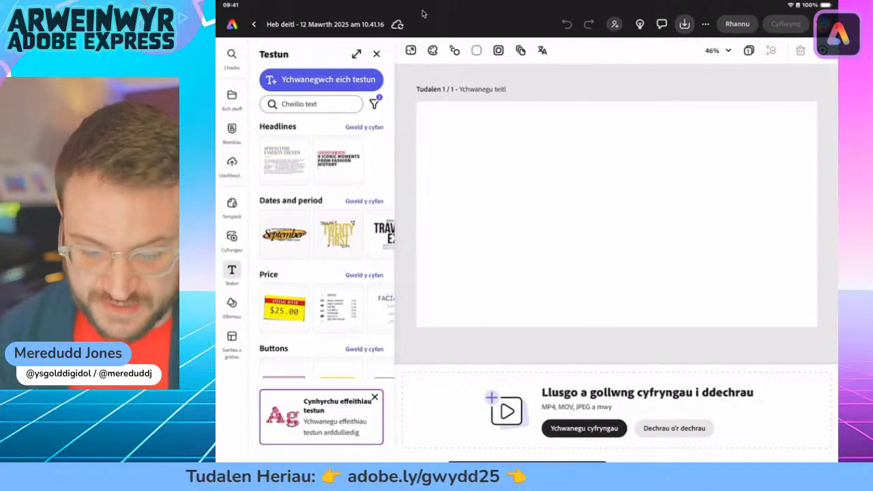
pyautogui.click(321, 79)
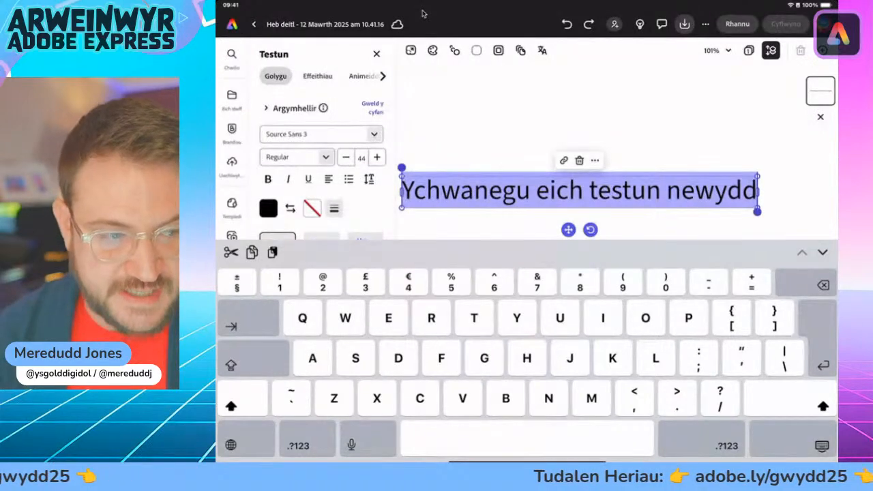
pyautogui.write('Add')
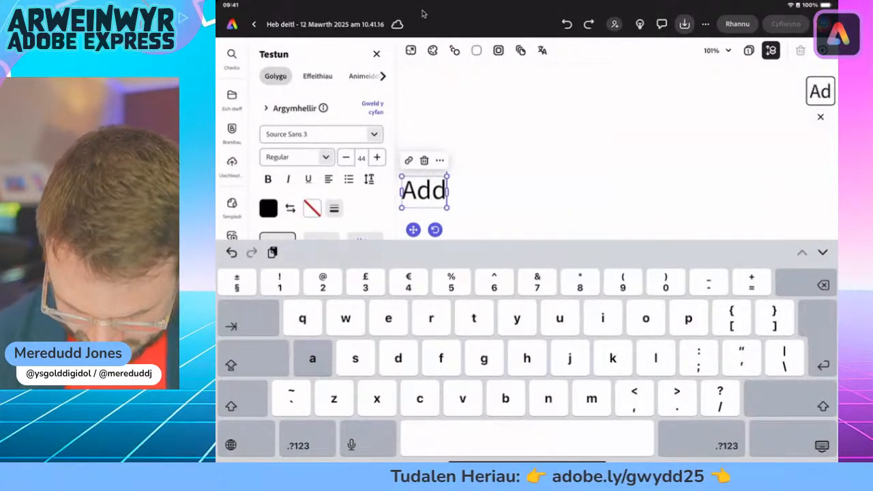
pyautogui.write('asiadau')
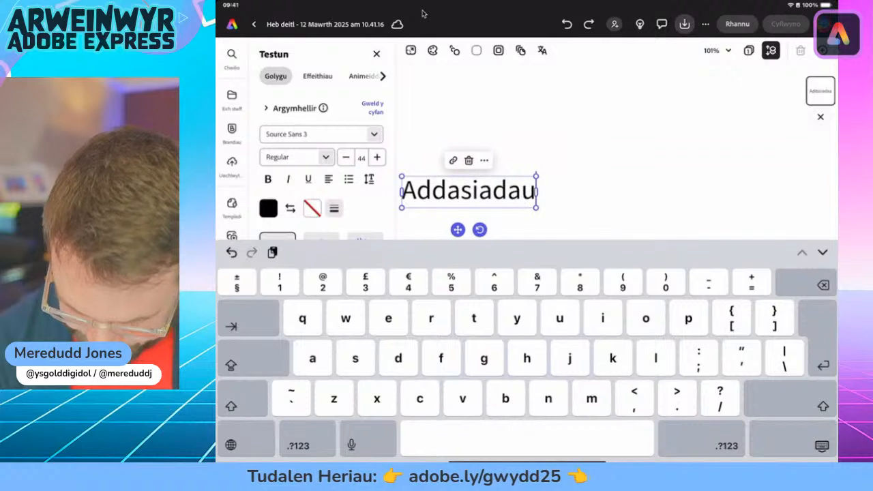
pyautogui.press('shift')
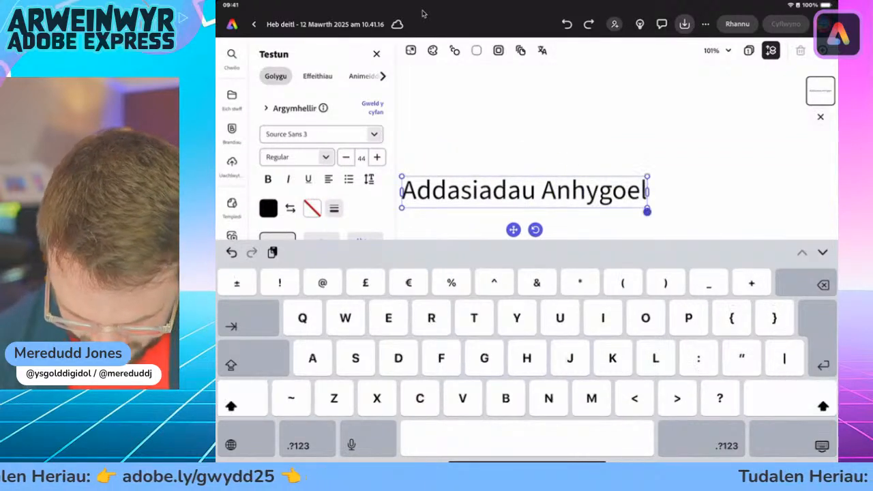
pyautogui.write('!')
pyautogui.press('Escape')
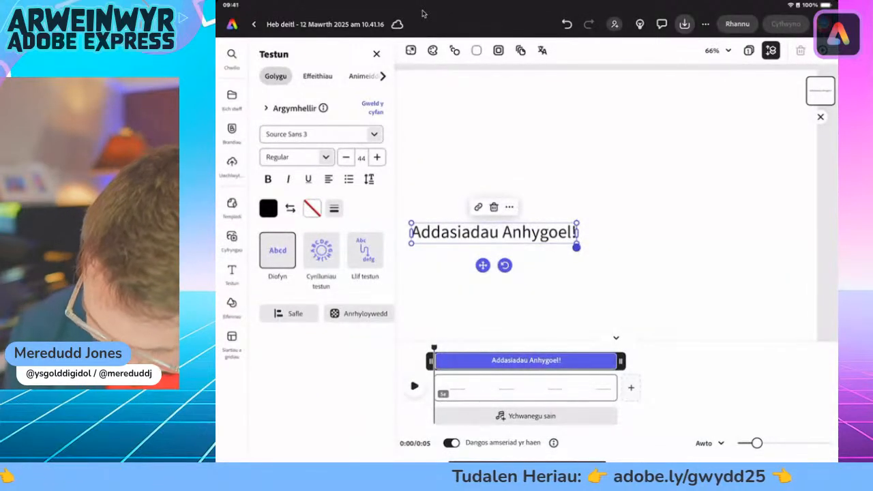
# - Wrap the iPad page's title onto two centre-aligned lines and enlarge it to size 154
pyautogui.moveTo(576, 223); pyautogui.dragTo(795, 195)
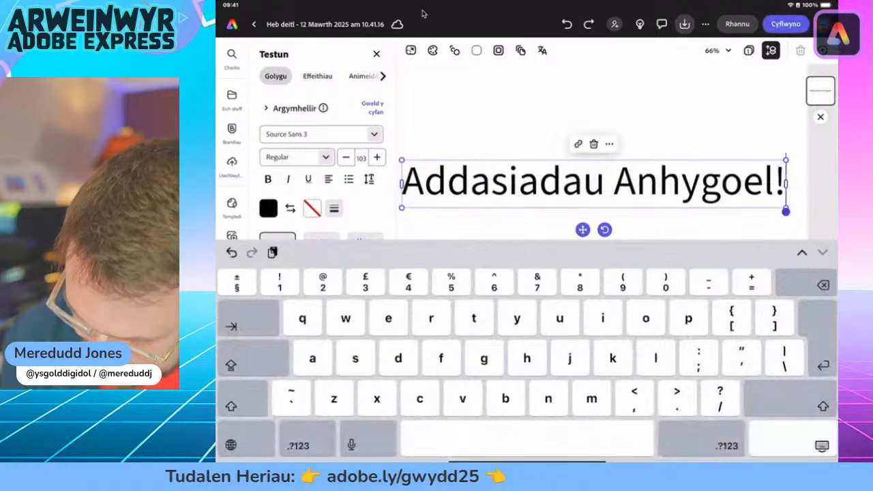
pyautogui.moveTo(796, 246); pyautogui.dragTo(732, 244)
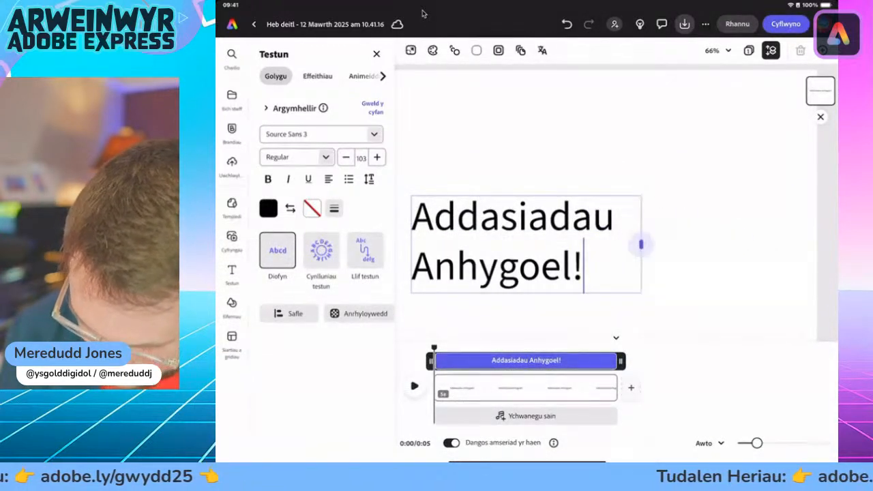
pyautogui.moveTo(641, 244); pyautogui.dragTo(644, 244)
pyautogui.click(328, 179)
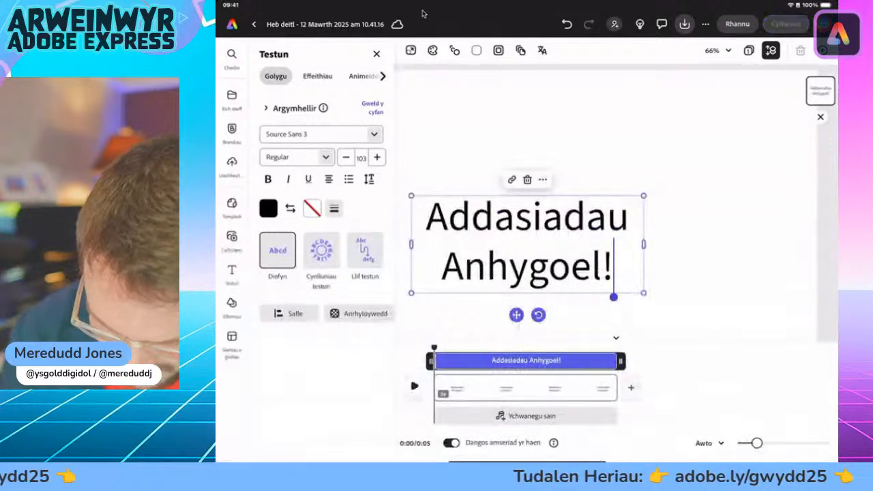
pyautogui.moveTo(644, 195); pyautogui.dragTo(759, 147)
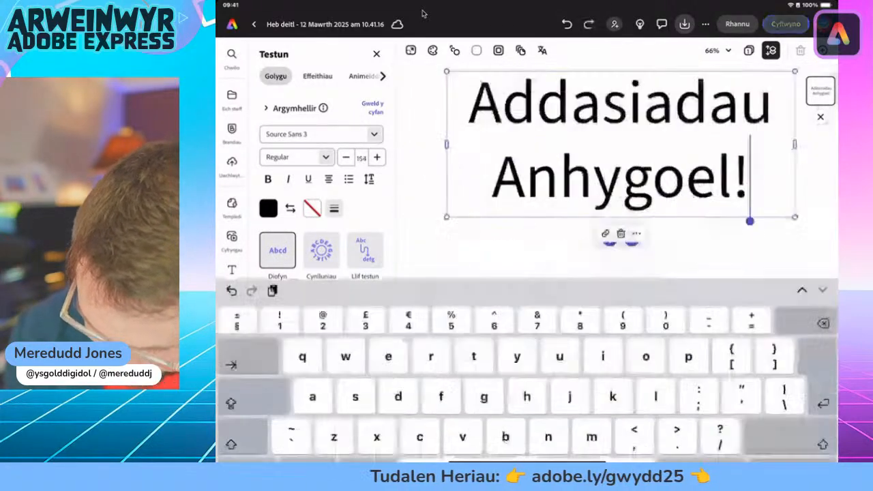
pyautogui.click(769, 444)
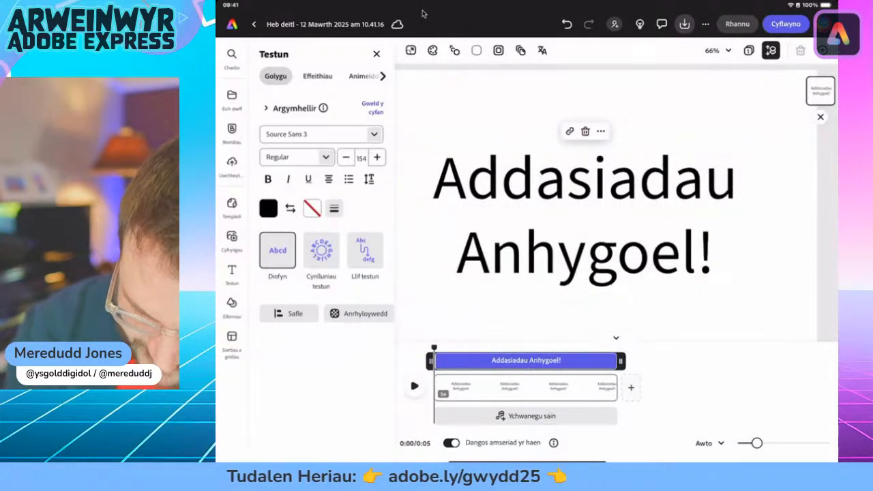
# - Deselect the title and search the background elements for "Animal pattern"
pyautogui.press('Escape')
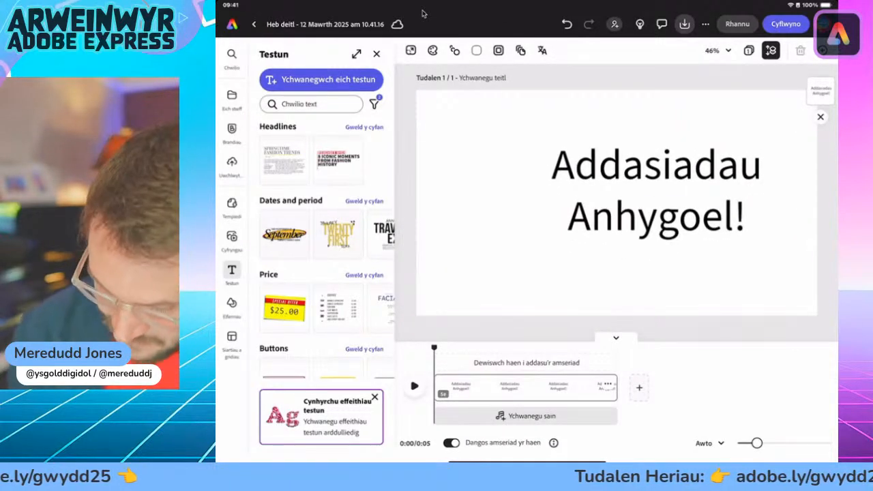
pyautogui.click(231, 302)
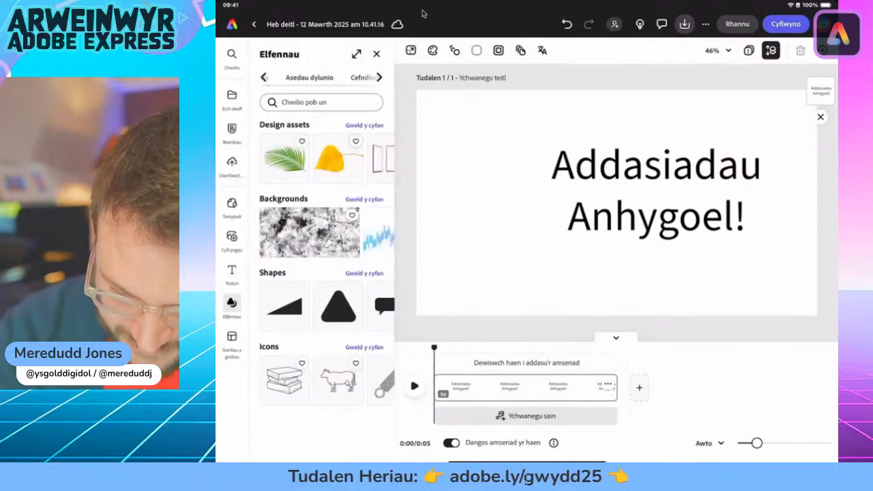
pyautogui.click(341, 77)
pyautogui.click(320, 102)
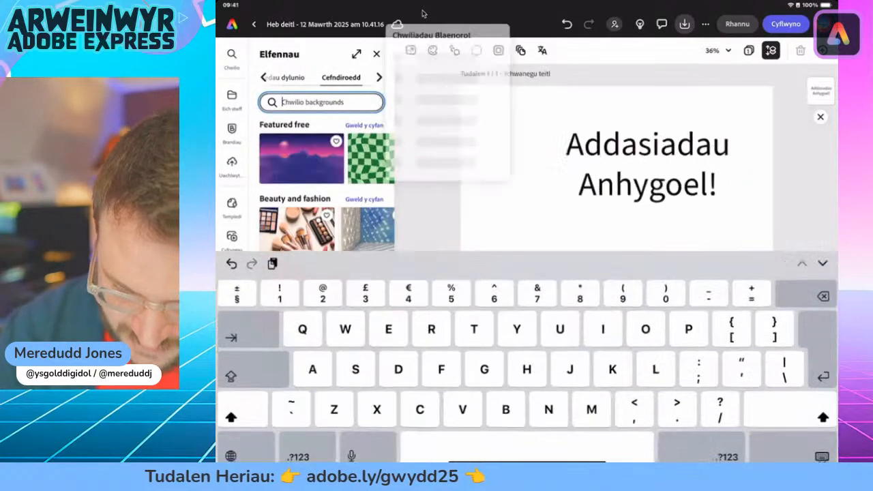
pyautogui.write('A')
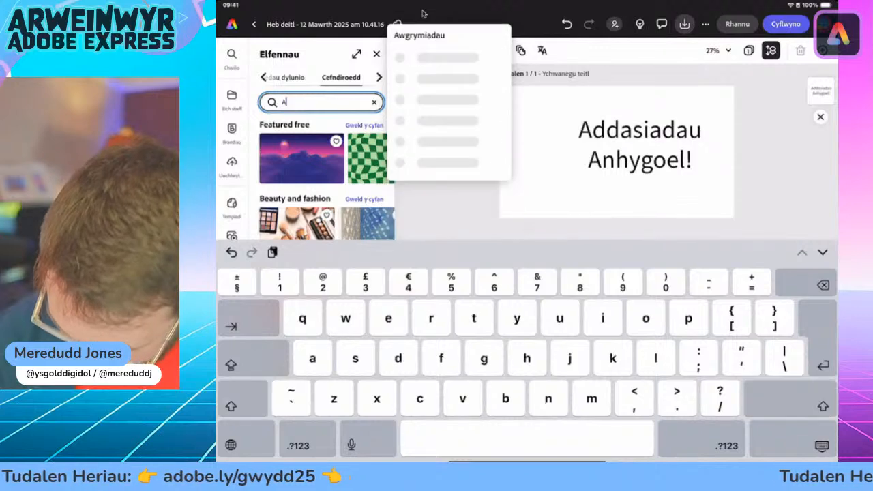
pyautogui.write('nimal')
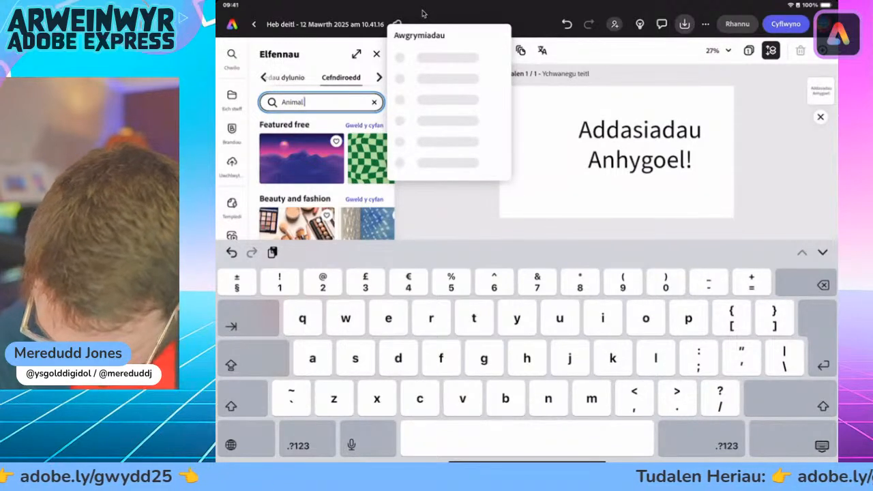
pyautogui.write(' pattern')
pyautogui.press('Return')
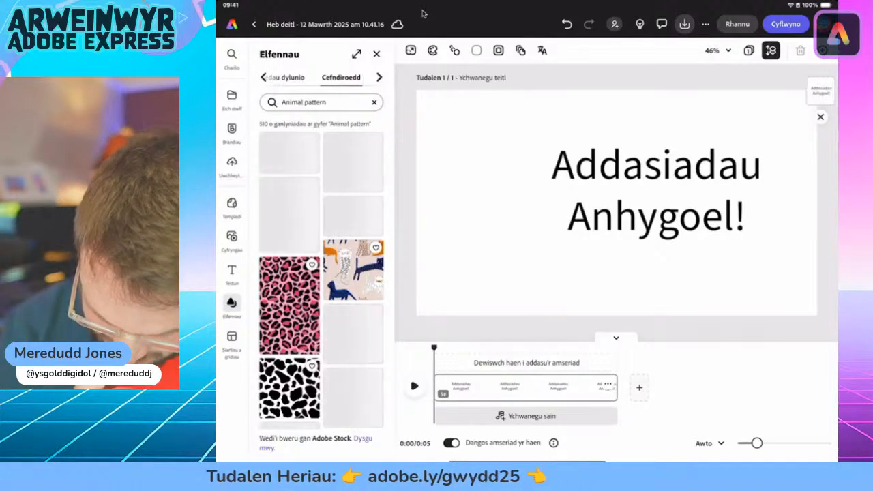
# - Search the backgrounds for "Bee pattern" instead and apply the yellow pattern of black-and-white bees as the page background
pyautogui.click(373, 102)
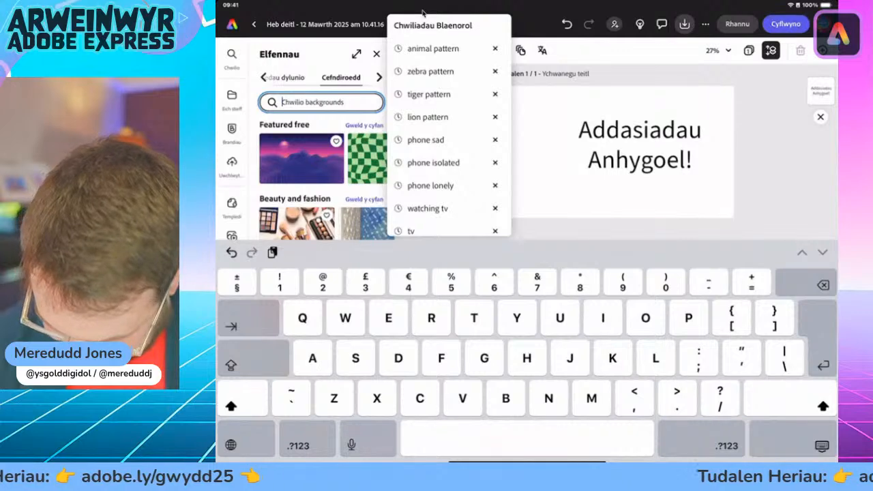
pyautogui.write('Bee ')
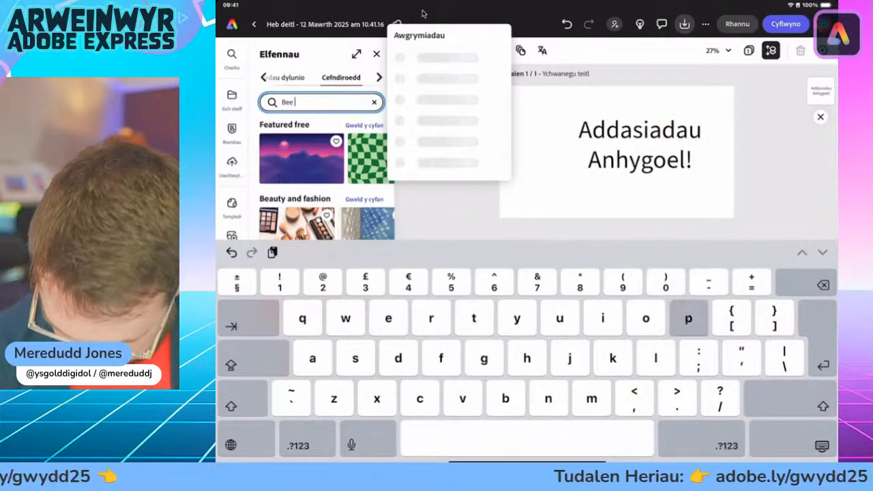
pyautogui.write('pattern')
pyautogui.press('Return')
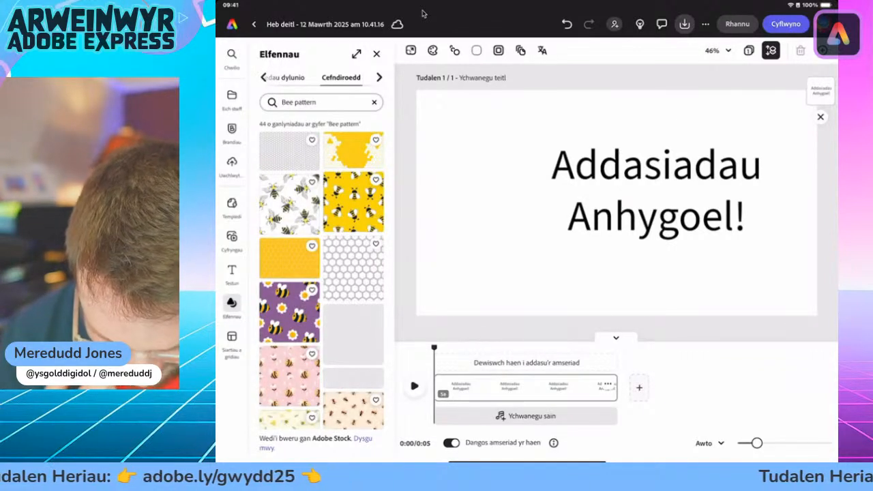
pyautogui.scroll(-10, 321, 273)
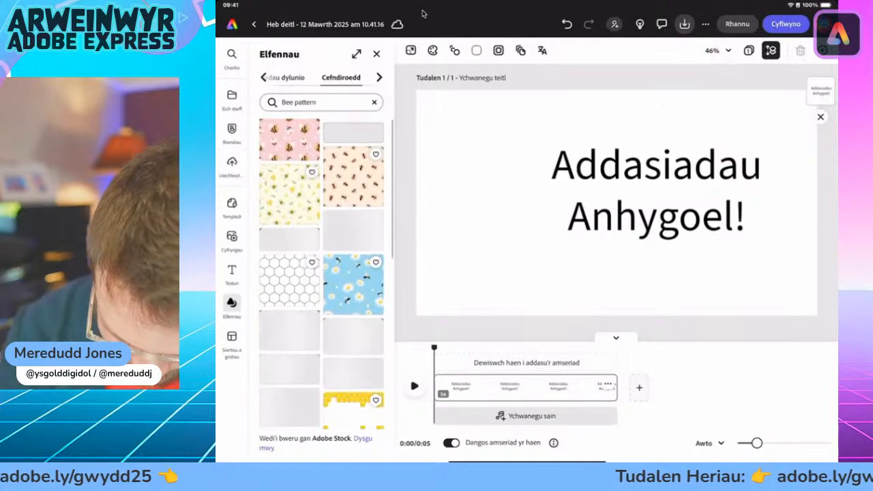
pyautogui.scroll(-3, 321, 273)
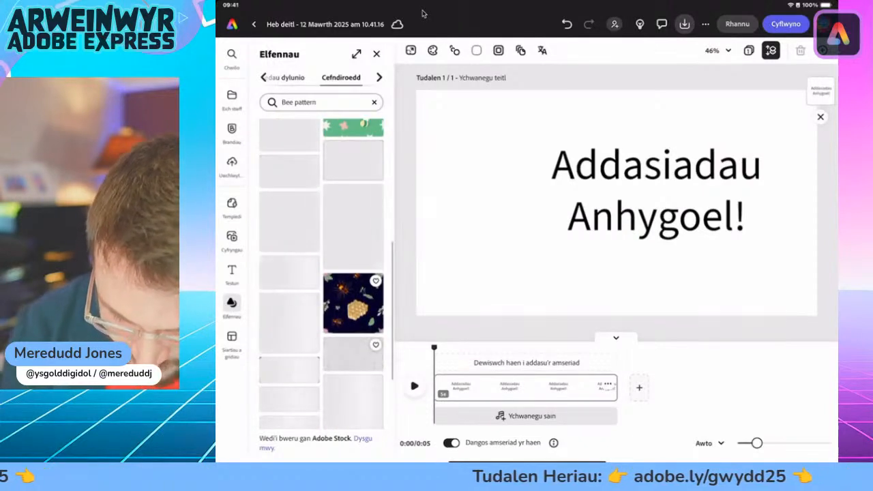
pyautogui.scroll(2, 321, 273)
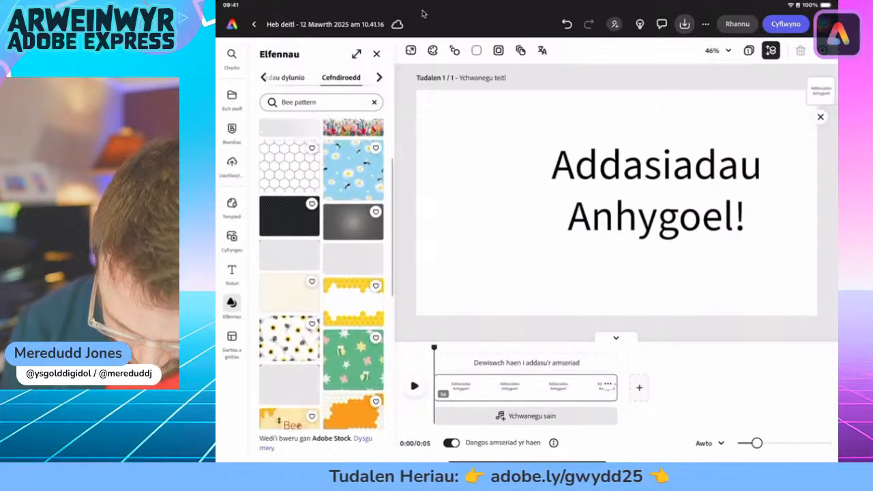
pyautogui.scroll(-4, 321, 273)
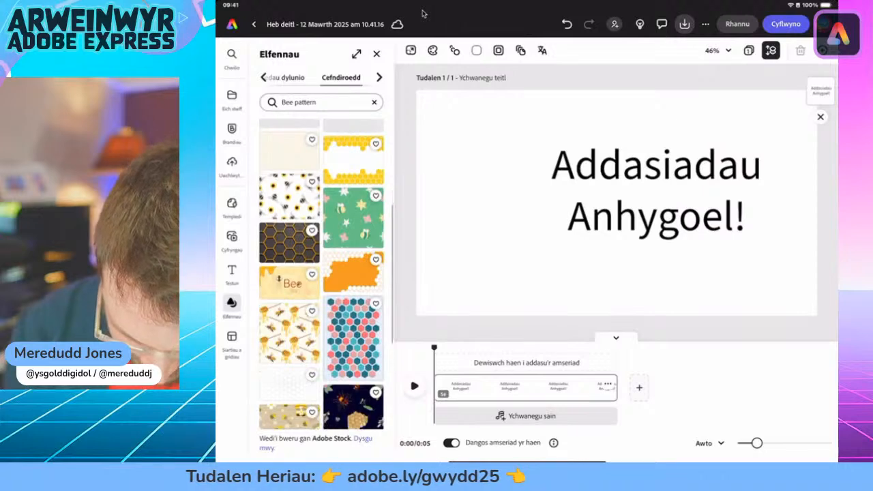
pyautogui.scroll(1, 321, 273)
pyautogui.scroll(3, 321, 273)
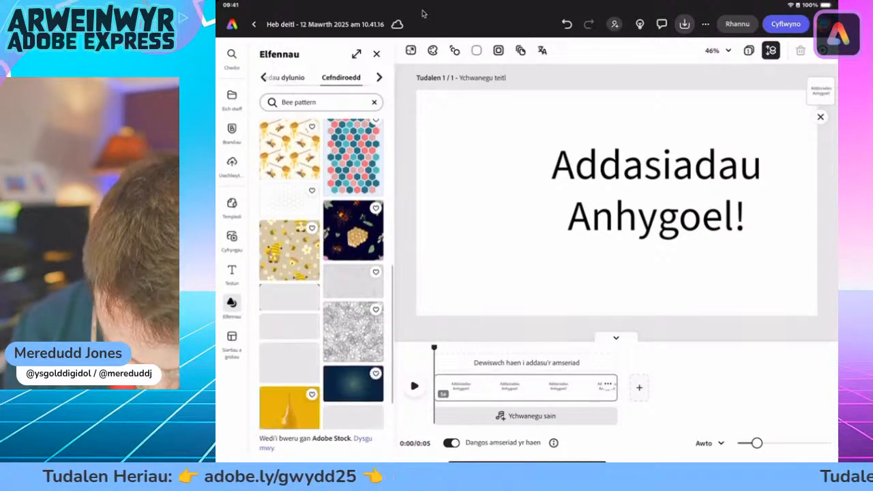
pyautogui.scroll(5, 322, 273)
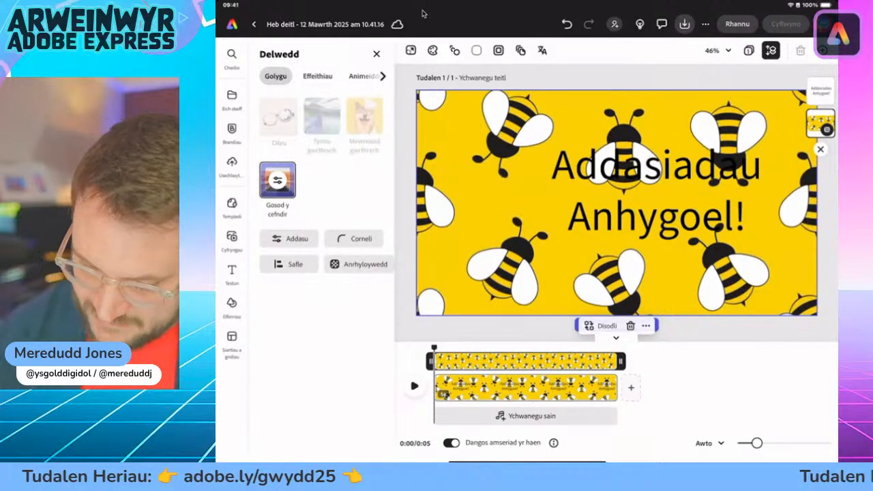
# - Give the "Addasiadau Anhygoel!" title a white outline with a thickness of 100
pyautogui.click(656, 192)
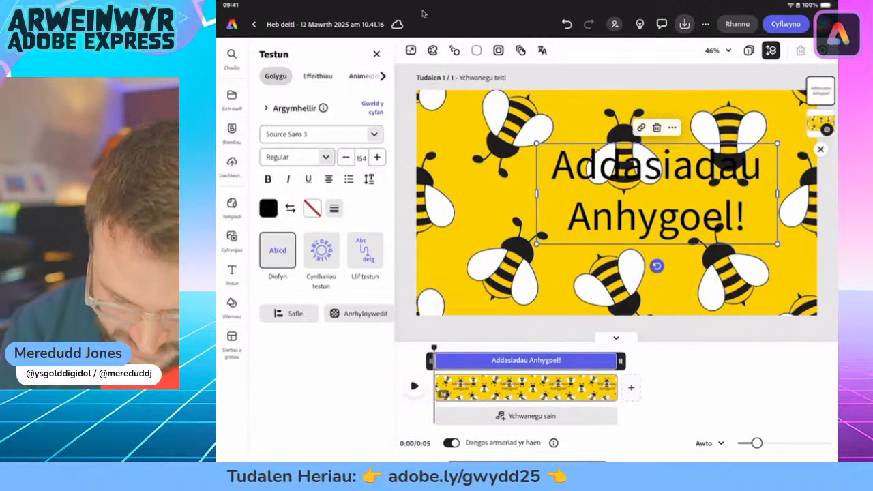
pyautogui.click(334, 208)
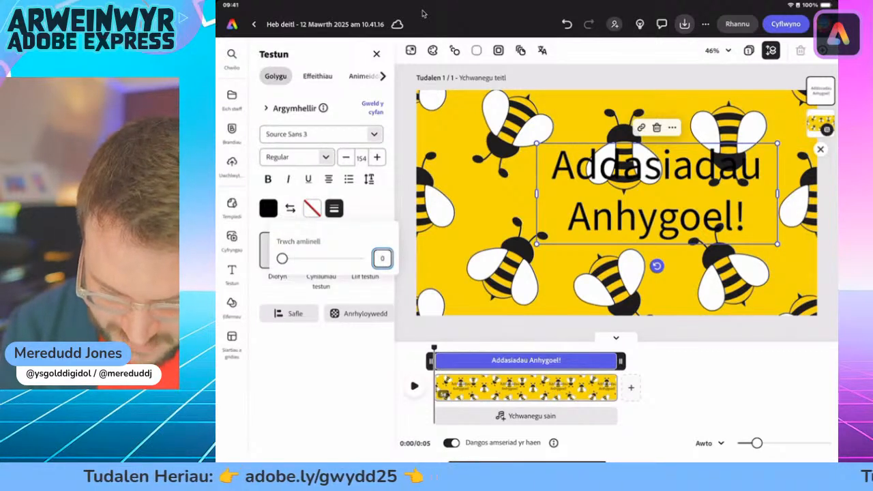
pyautogui.moveTo(281, 258); pyautogui.dragTo(359, 258)
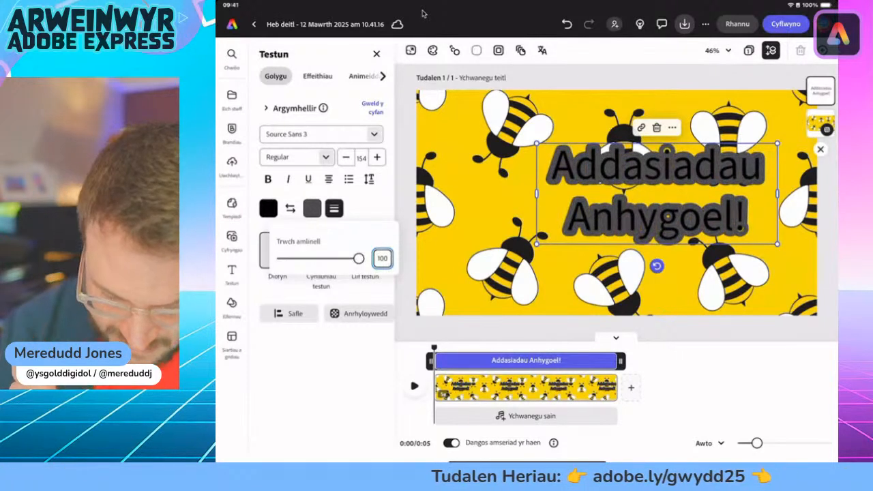
pyautogui.click(334, 208)
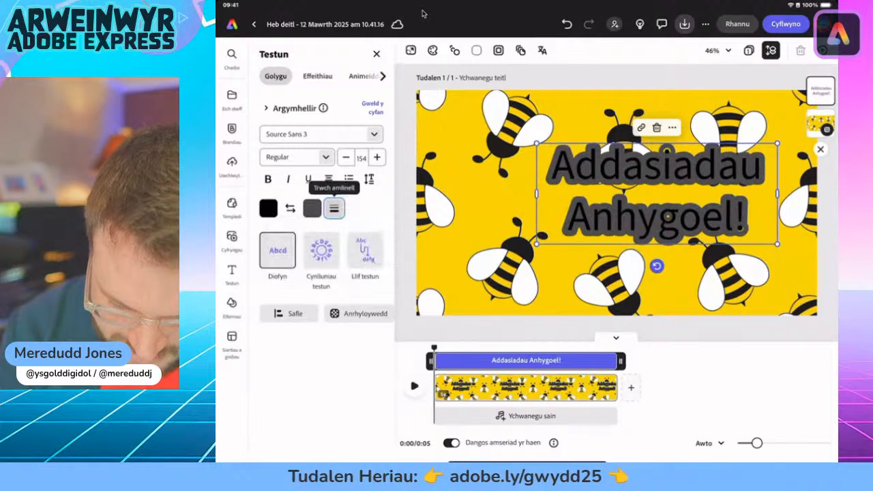
pyautogui.click(312, 208)
pyautogui.click(360, 191)
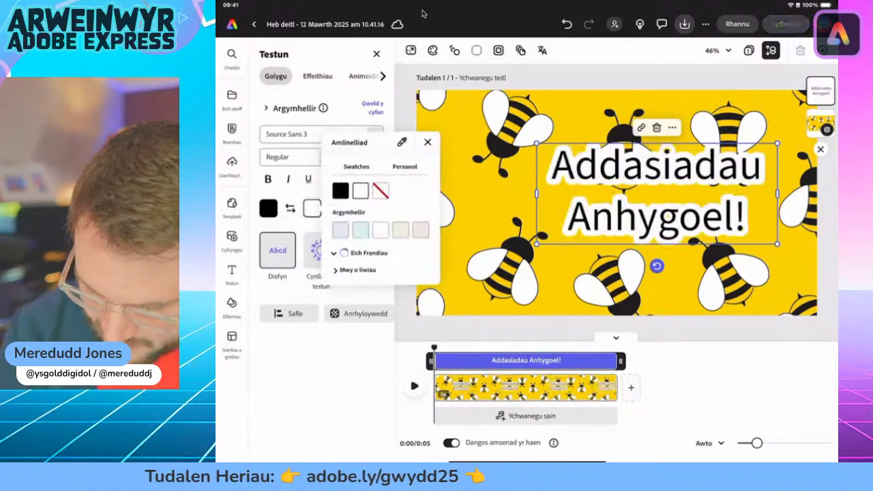
pyautogui.click(312, 208)
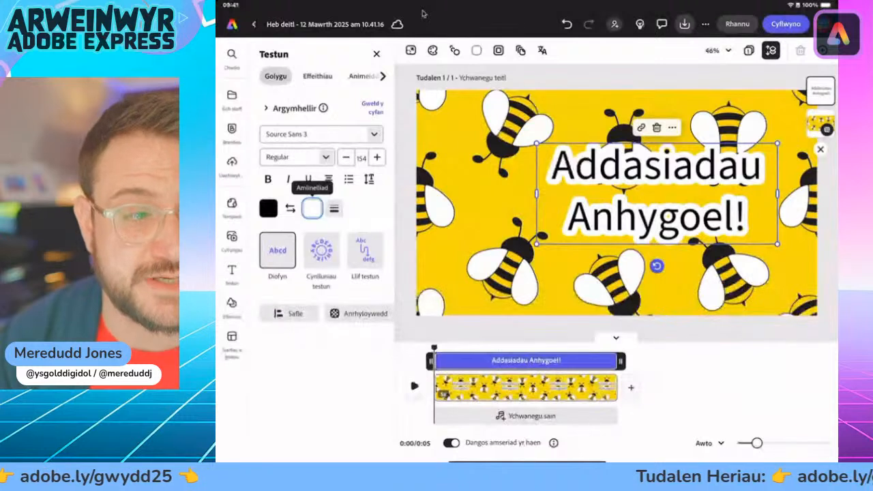
# - Change the iPad title's font to Sour Gummy Expanded Black
pyautogui.click(318, 134)
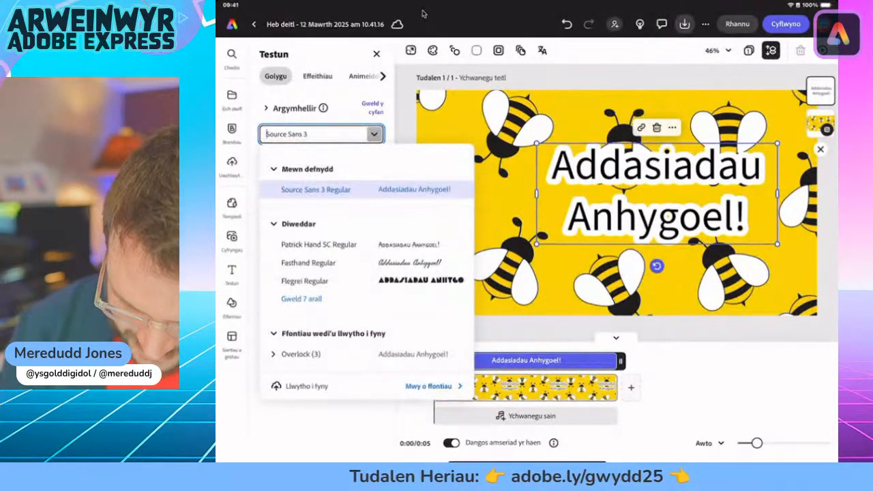
pyautogui.scroll(-10, 366, 266)
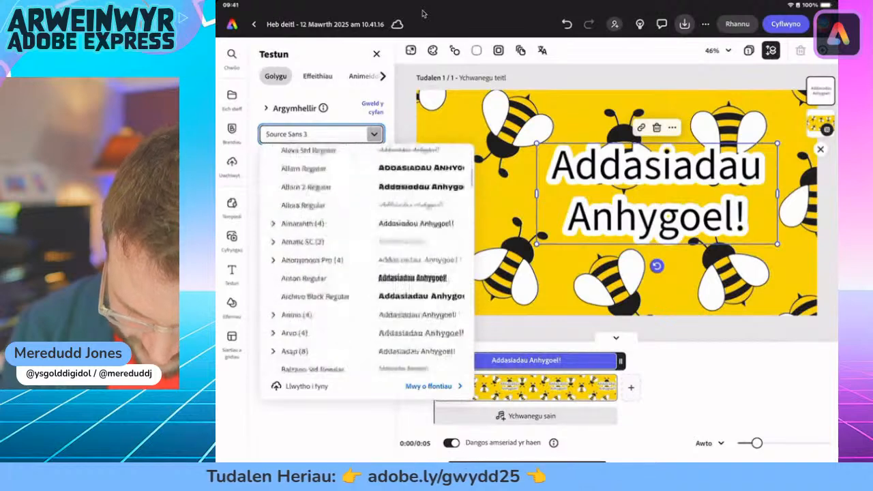
pyautogui.scroll(-15, 367, 266)
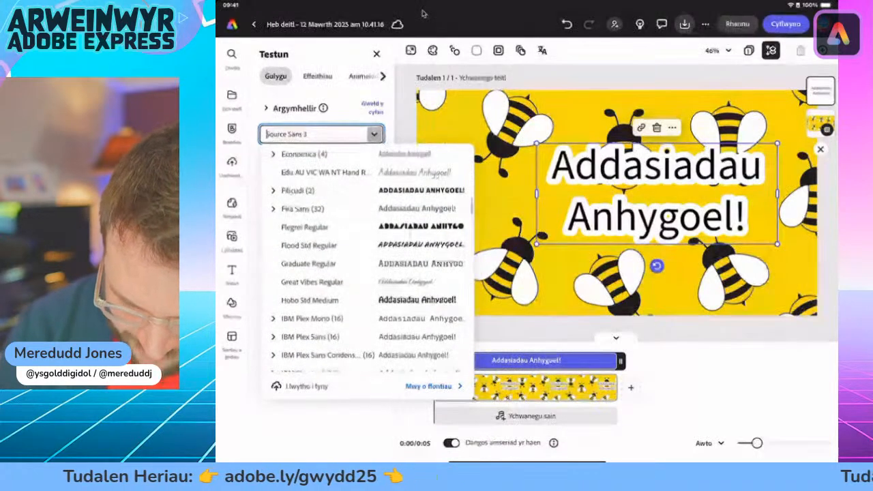
pyautogui.scroll(-15, 366, 266)
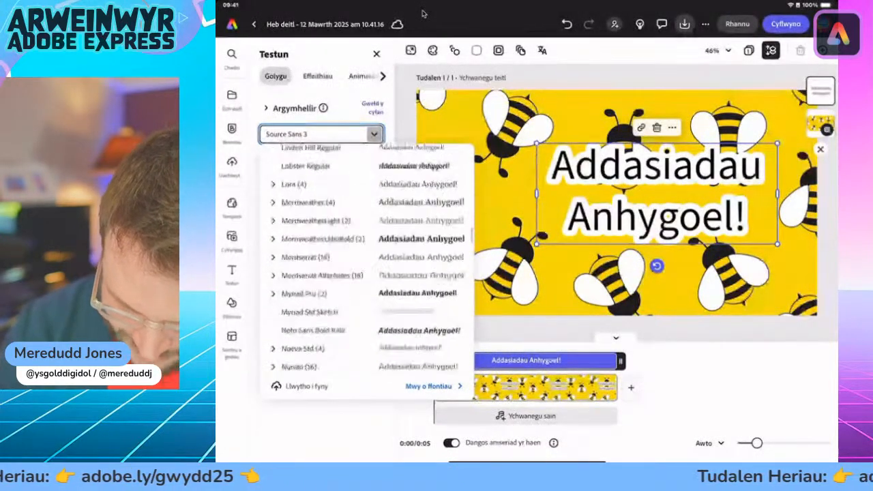
pyautogui.scroll(-8, 366, 266)
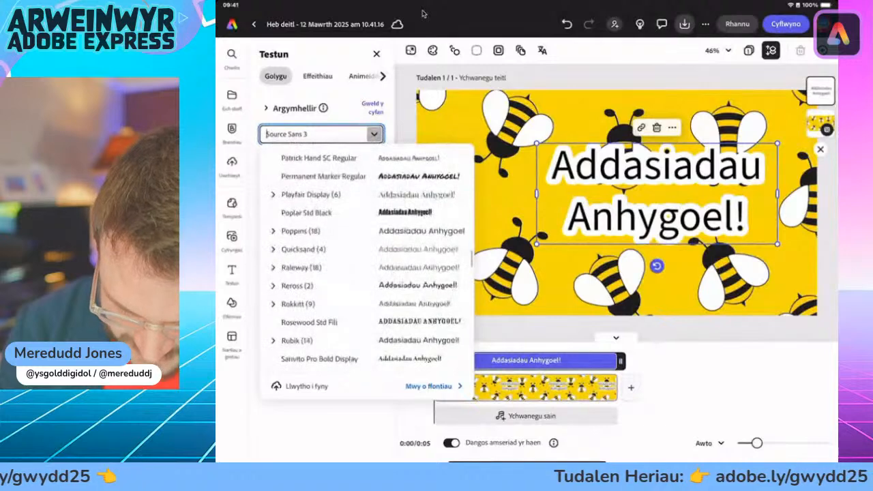
pyautogui.scroll(-5, 366, 266)
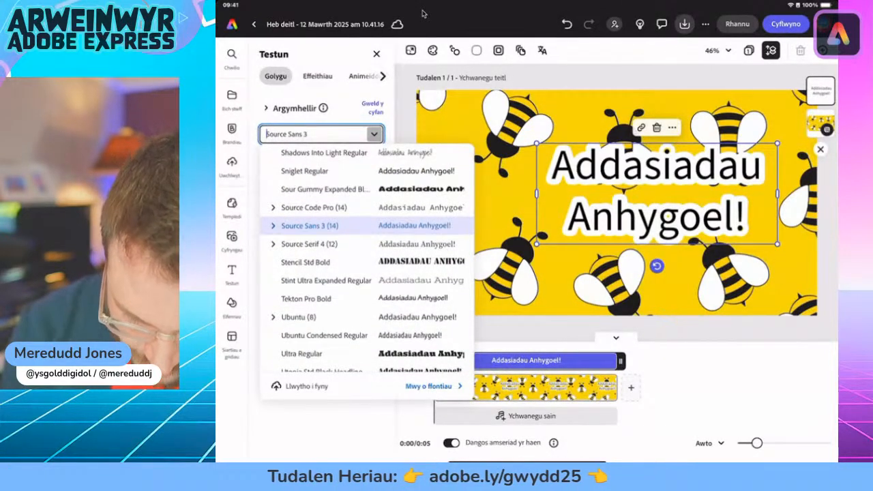
pyautogui.click(326, 189)
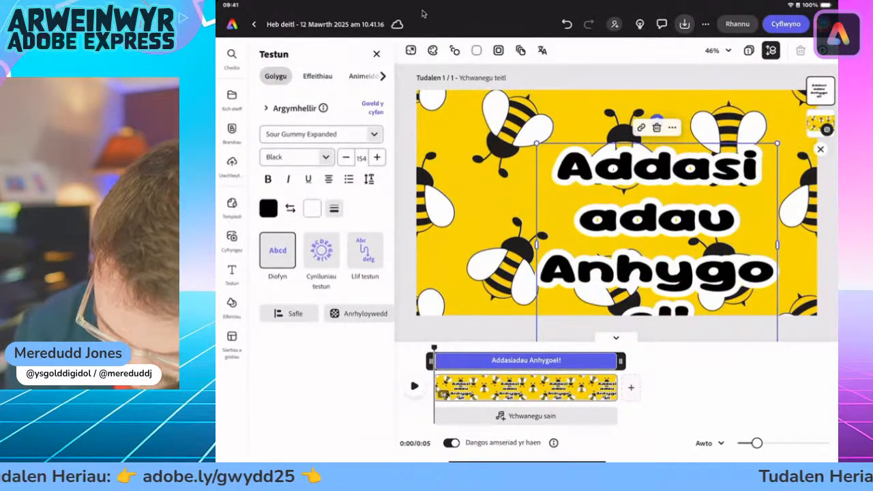
# - Widen the title's text box so the words fit on two lines, and centre it over the bee background
pyautogui.moveTo(537, 243); pyautogui.dragTo(410, 193)
pyautogui.moveTo(593, 193); pyautogui.dragTo(611, 203)
pyautogui.moveTo(610, 275)
pyautogui.mouseDown()
pyautogui.moveTo(646, 263)
pyautogui.moveTo(610, 275)
pyautogui.mouseUp()
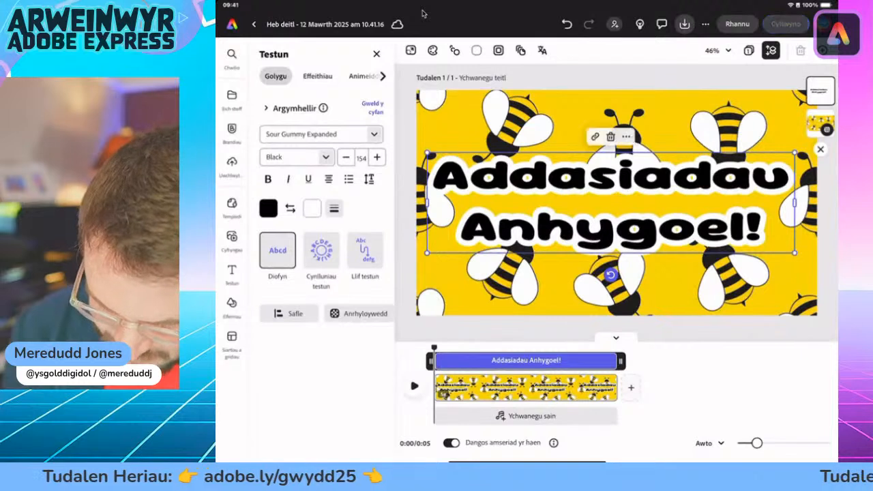
pyautogui.moveTo(612, 203); pyautogui.dragTo(617, 203)
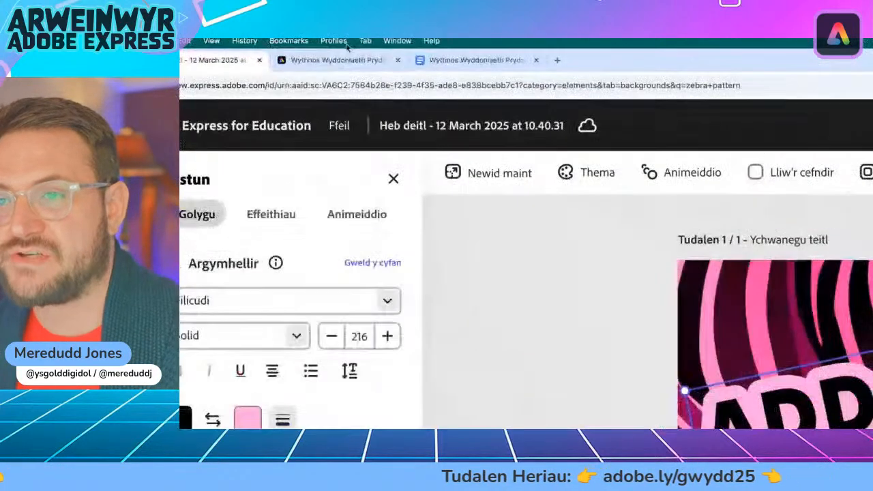
# - Switch to the "Wythnos Wyddoniaeth Prydain 2025" Google Docs document on the desktop and examine the Welsh and English names in the "Arth wen (polar bear)" heading
pyautogui.click(495, 60)
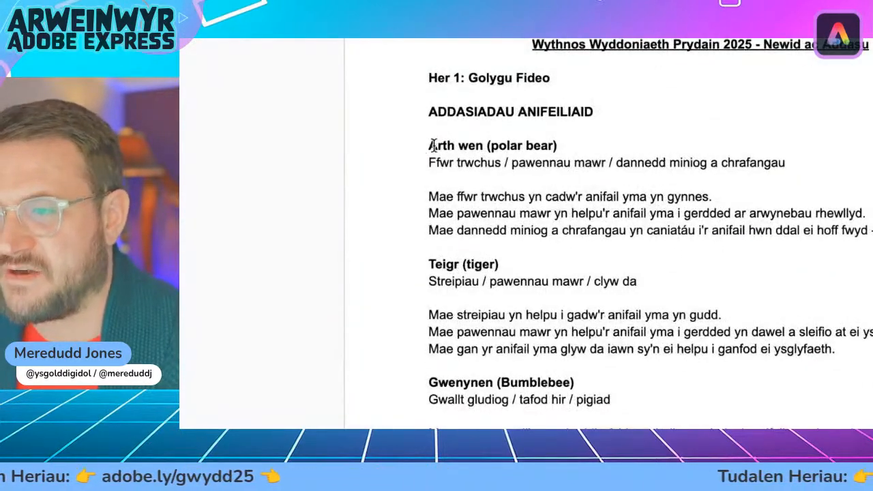
pyautogui.moveTo(429, 146); pyautogui.dragTo(616, 136)
pyautogui.click(490, 145)
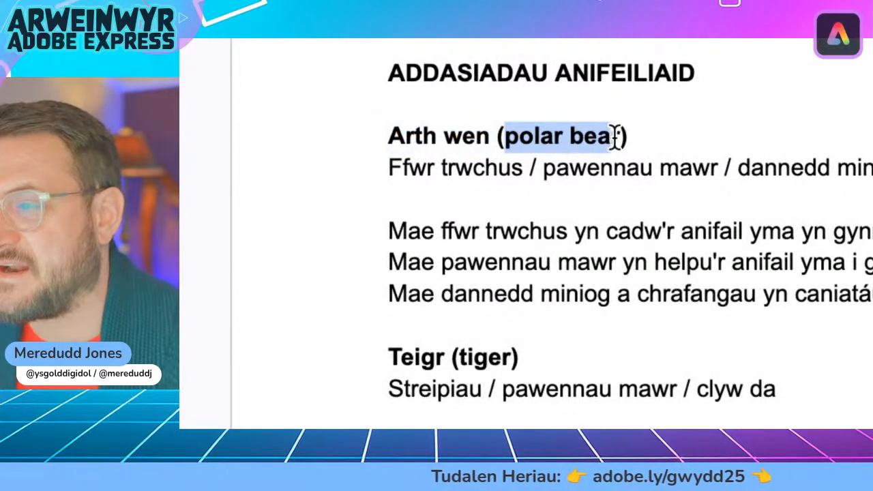
pyautogui.moveTo(506, 136); pyautogui.dragTo(623, 140)
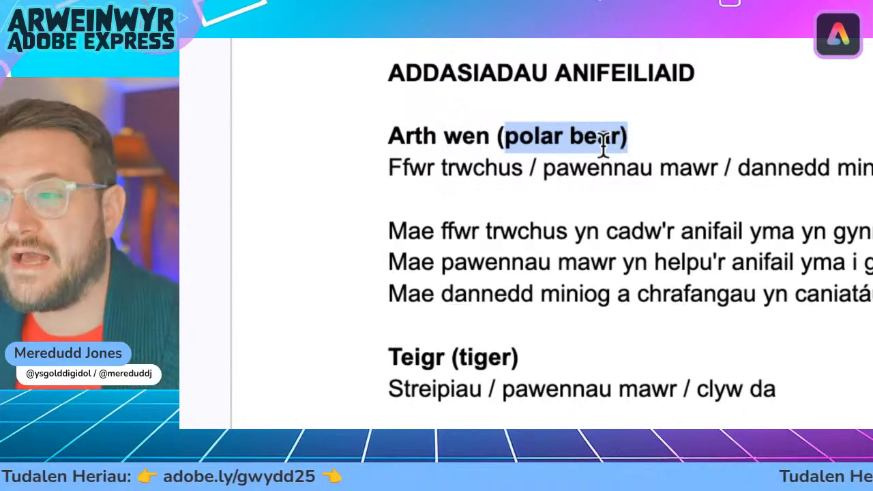
pyautogui.click(554, 124)
pyautogui.moveTo(506, 136); pyautogui.dragTo(576, 137)
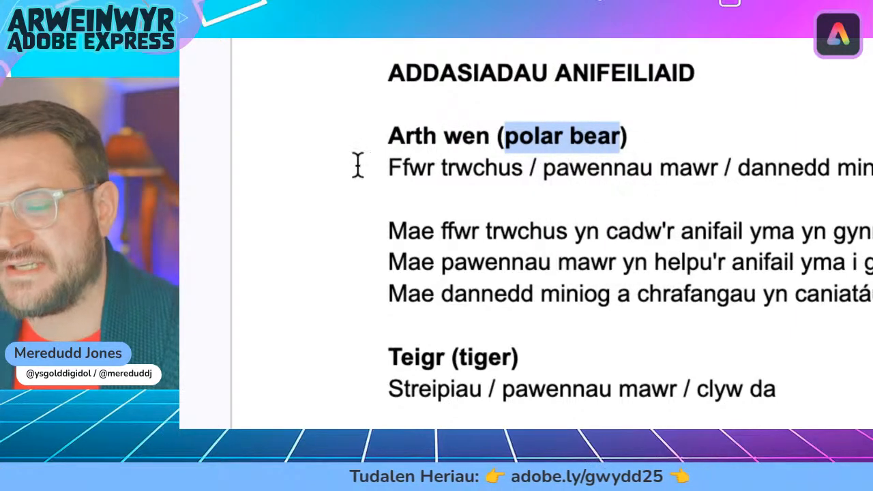
pyautogui.moveTo(386, 135); pyautogui.dragTo(470, 139)
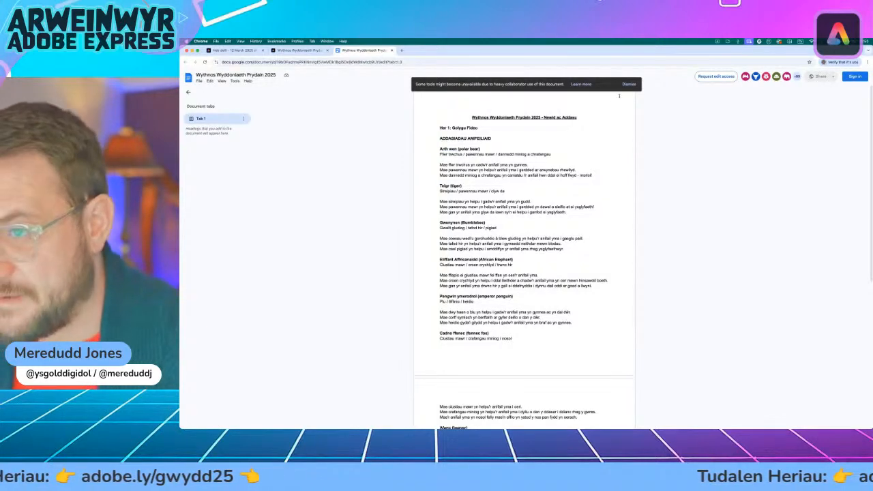
# - Switch back to the Adobe Express video project, add a blank scene after the pink zebra title, and place the playhead inside it
pyautogui.click(632, 84)
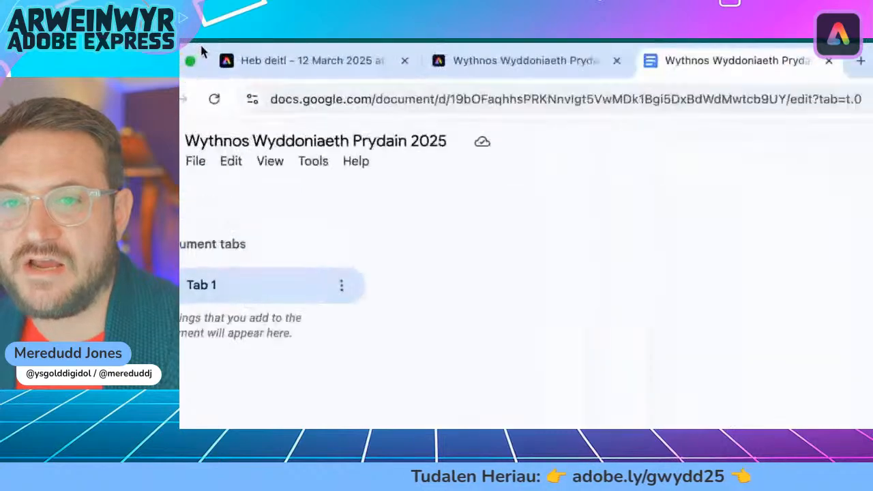
pyautogui.click(232, 50)
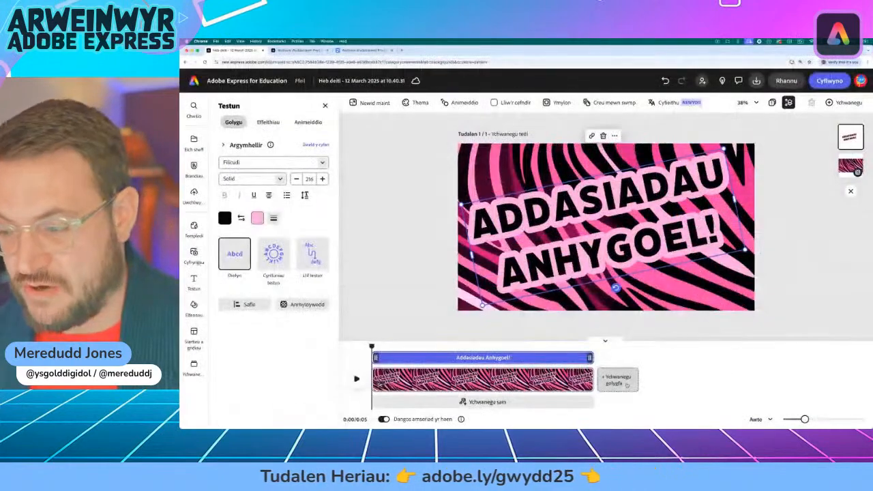
pyautogui.click(626, 385)
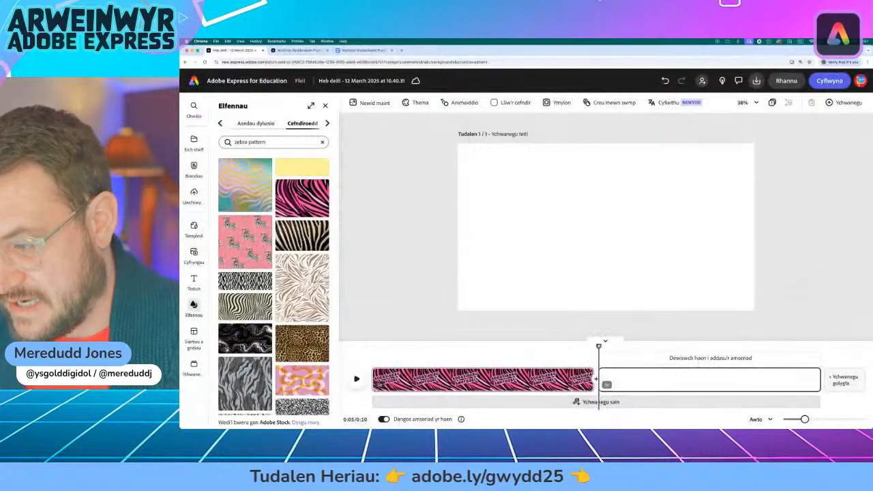
pyautogui.moveTo(599, 347); pyautogui.dragTo(576, 348)
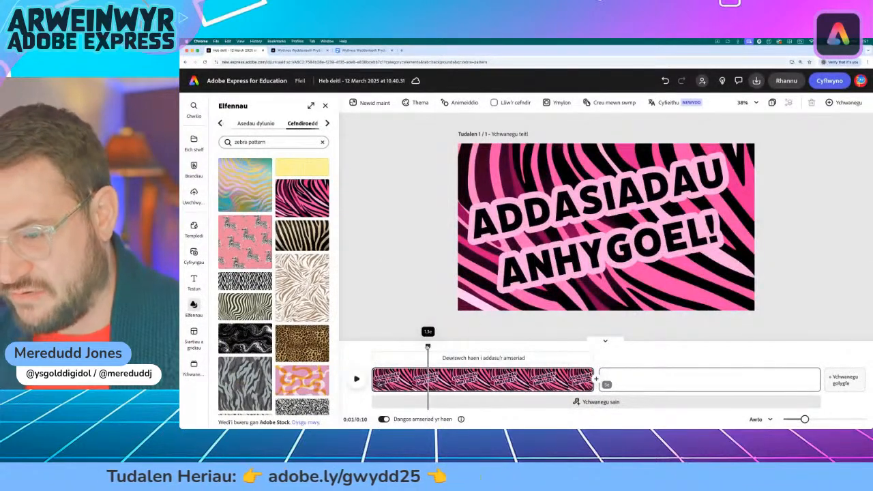
pyautogui.moveTo(377, 346); pyautogui.dragTo(617, 348)
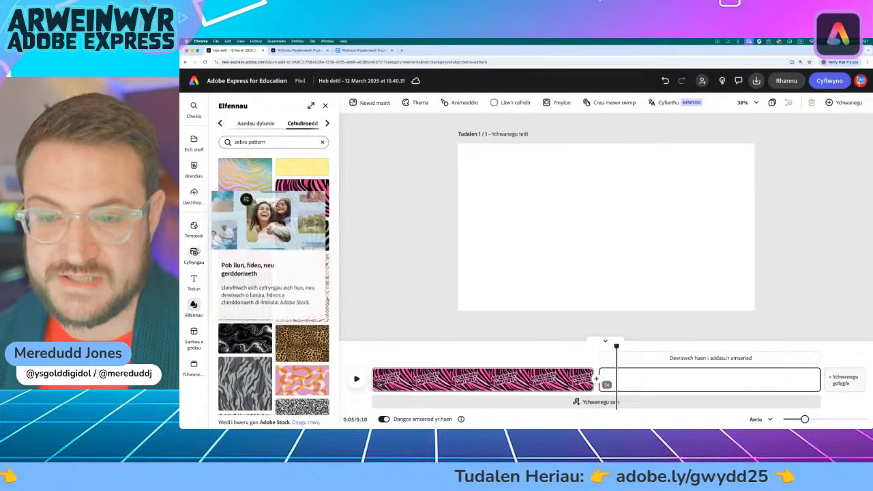
# - Search the media library's videos for "polar bear"
pyautogui.click(191, 254)
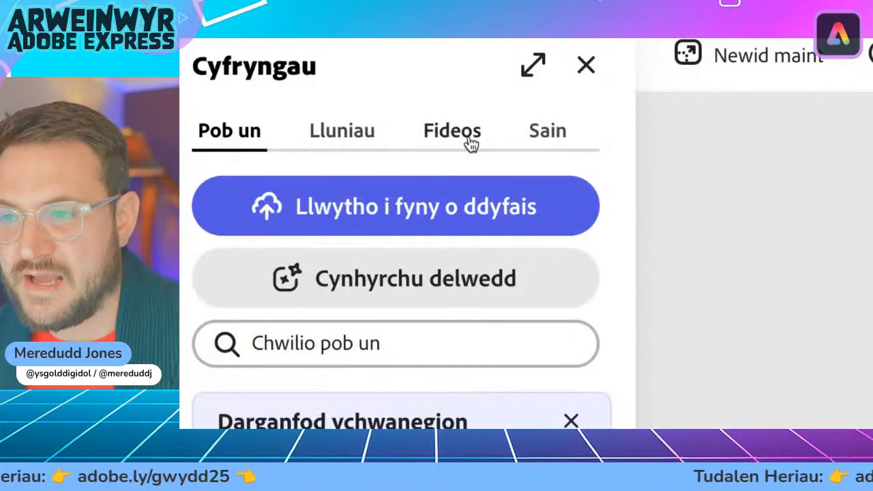
pyautogui.click(399, 142)
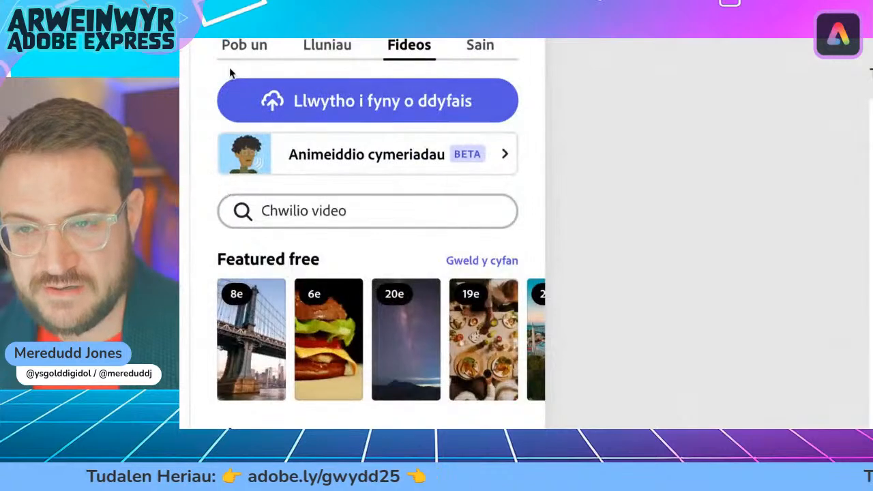
pyautogui.click(291, 279)
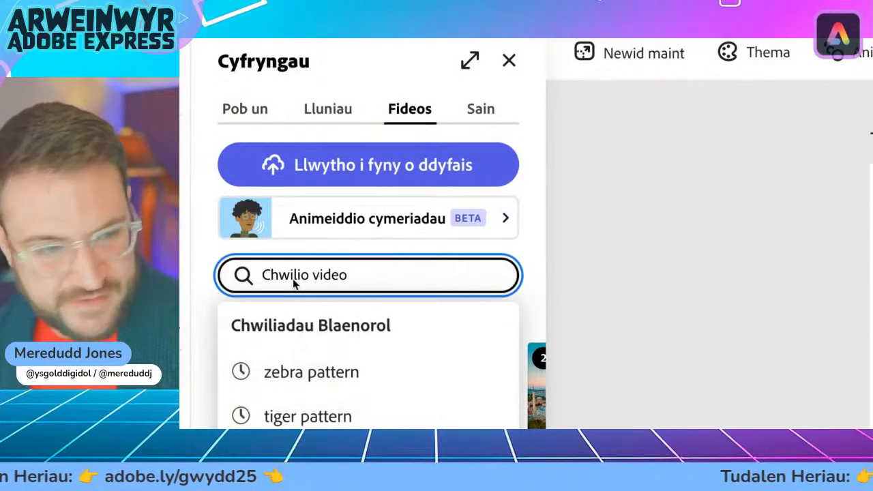
pyautogui.write('polar bear')
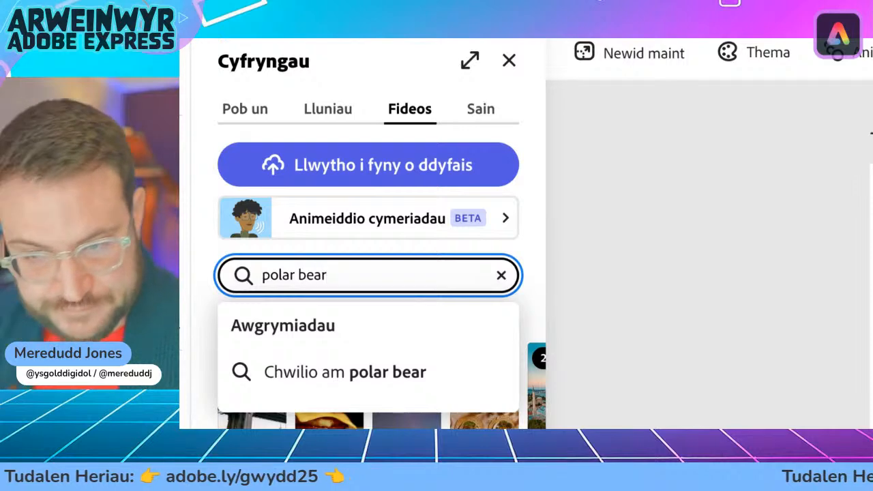
pyautogui.press('Return')
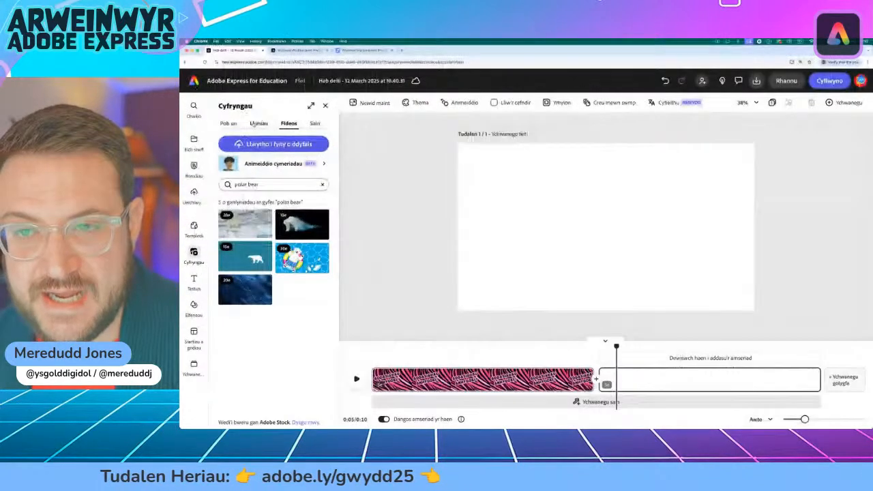
# - Browse the "polar bear" photo results and compare them with the video results
pyautogui.click(305, 99)
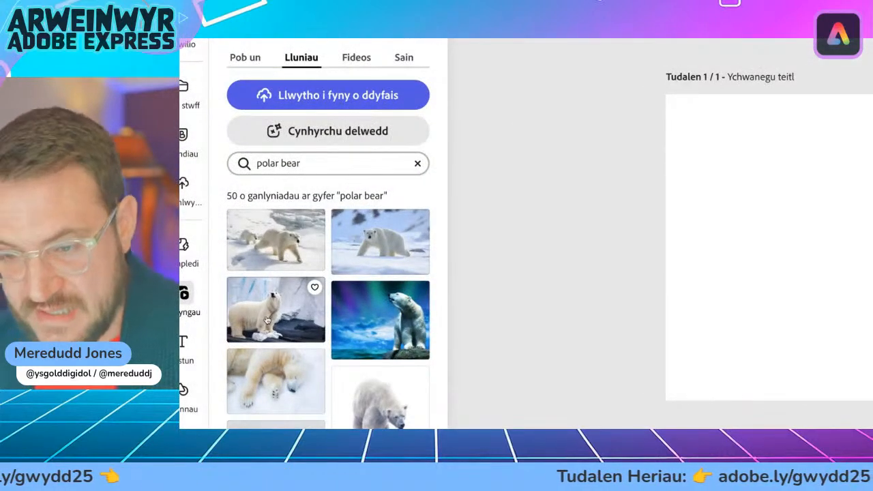
pyautogui.scroll(-8, 267, 320)
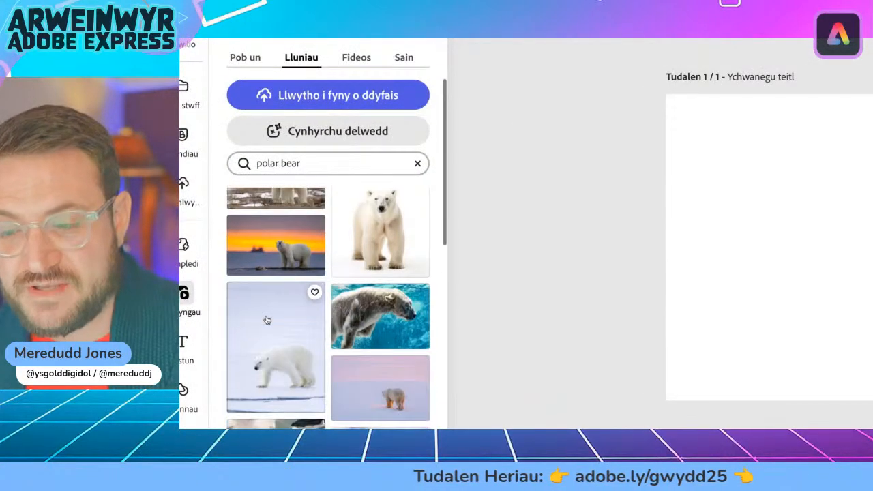
pyautogui.scroll(-2, 266, 320)
pyautogui.scroll(10, 267, 320)
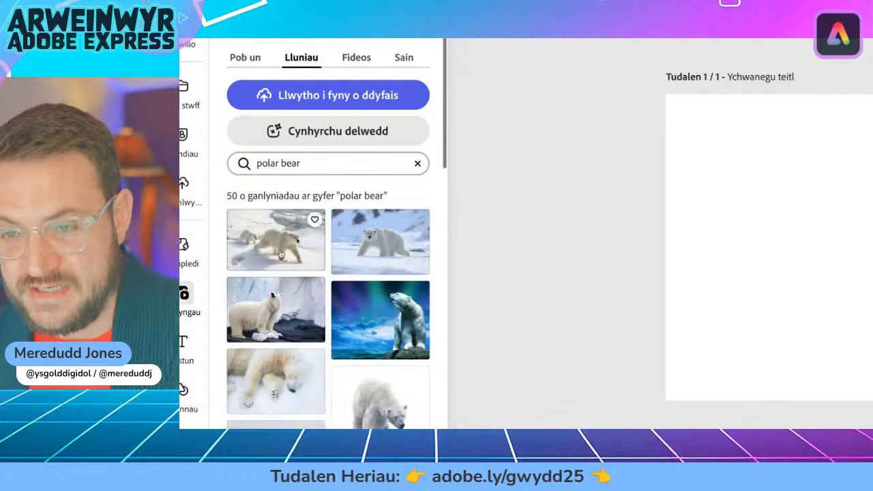
pyautogui.click(356, 58)
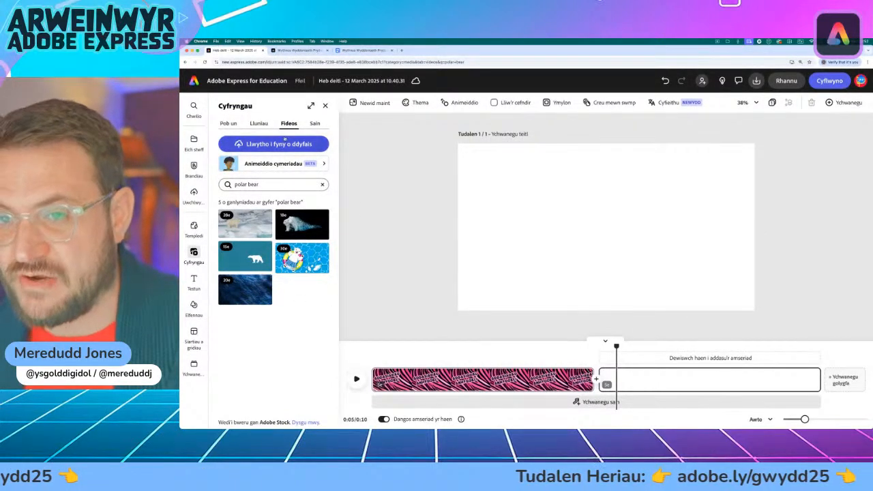
pyautogui.click(259, 123)
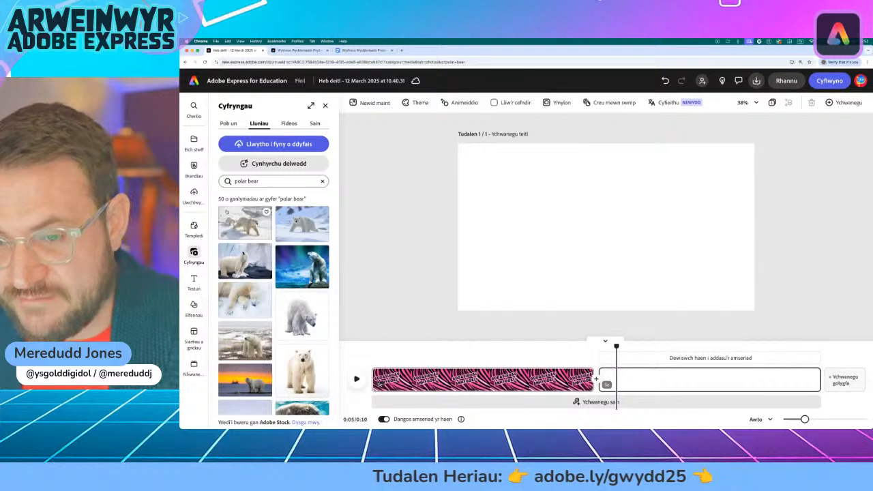
pyautogui.click(288, 124)
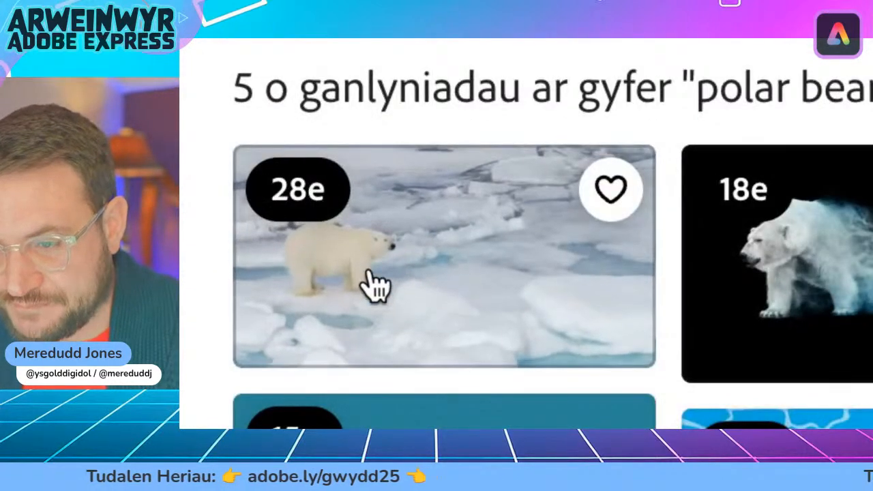
# - Add the 28-second clip of a polar bear standing on ice to the new scene and make it fill the page
pyautogui.click(235, 226)
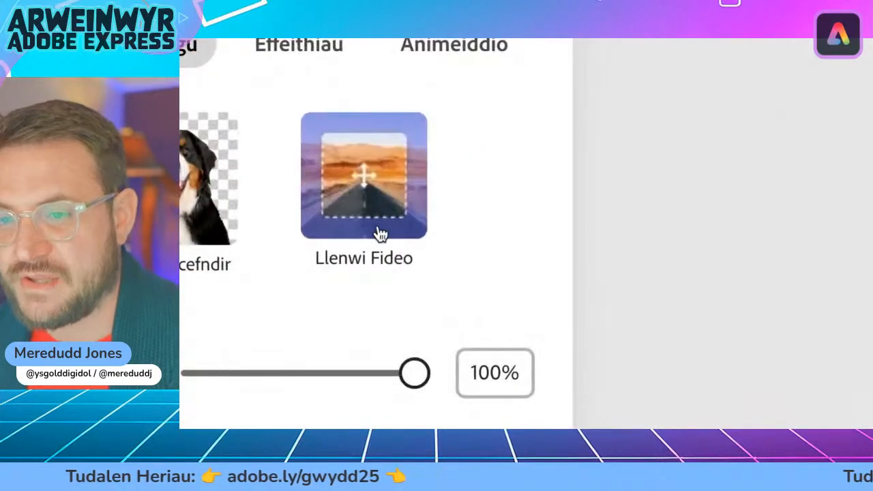
pyautogui.click(364, 180)
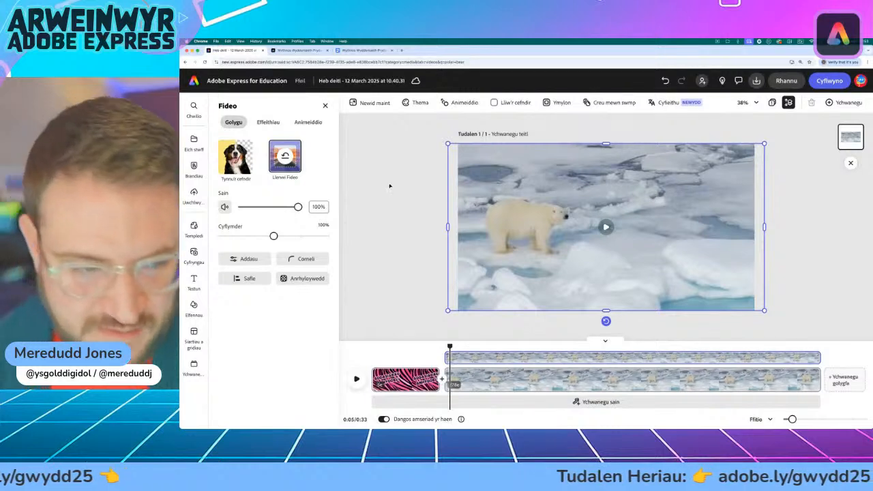
pyautogui.click(444, 155)
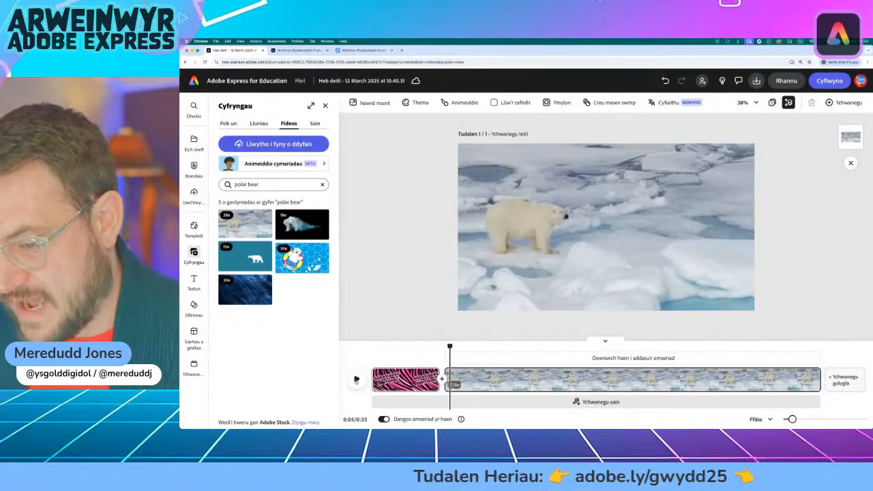
# - Preview part of the polar bear scene and return the playhead to near its start at 0:06
pyautogui.click(357, 380)
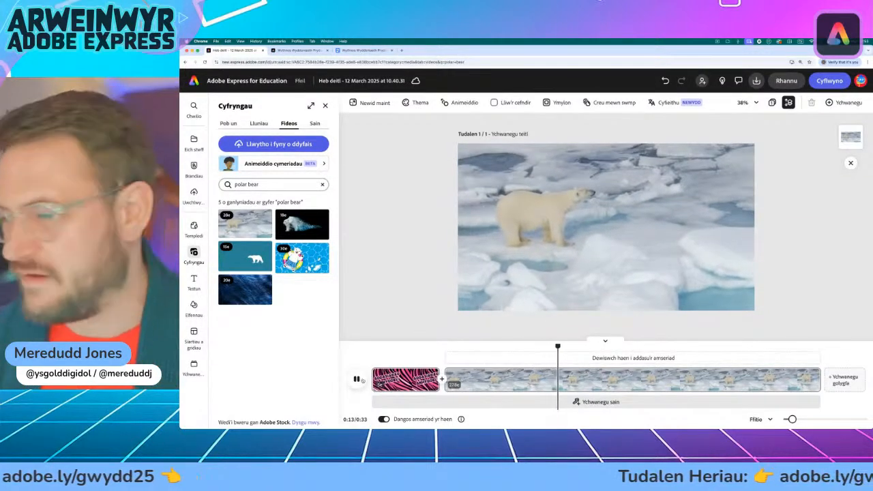
pyautogui.click(357, 379)
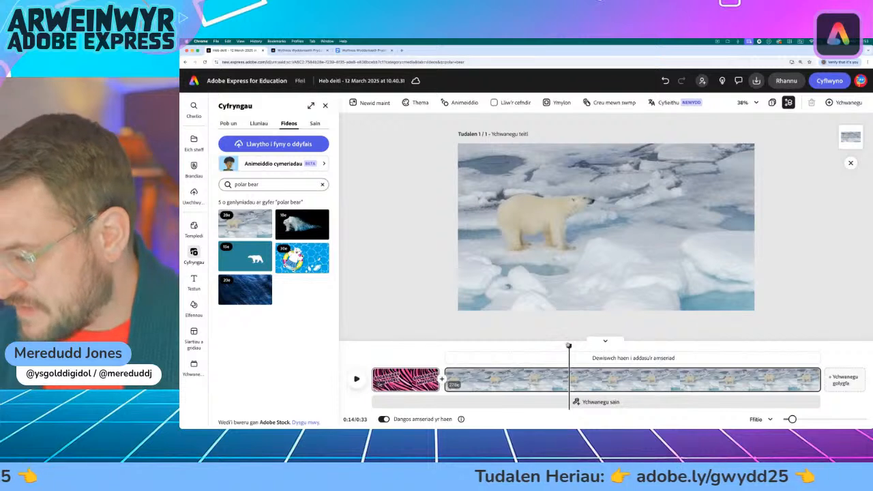
pyautogui.moveTo(569, 345); pyautogui.dragTo(457, 347)
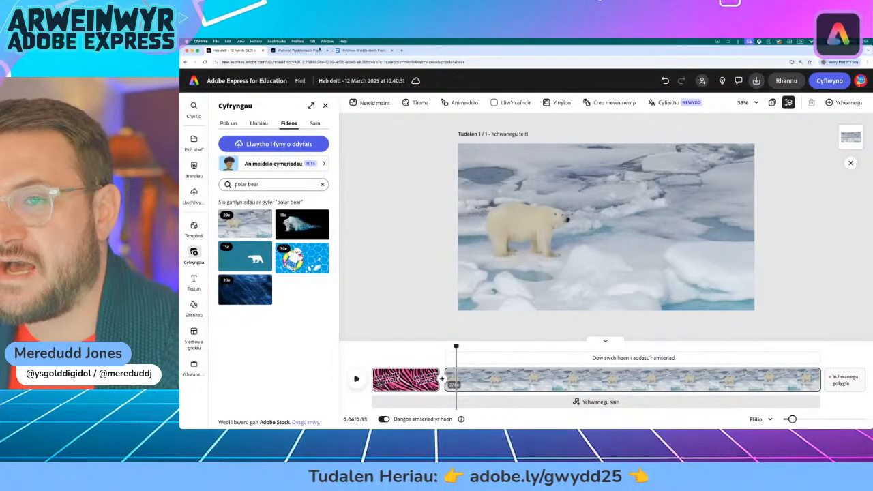
# - Check the "Arth wen (polar bear)" heading in the Google Docs document and return to the Adobe Express video project
pyautogui.click(375, 50)
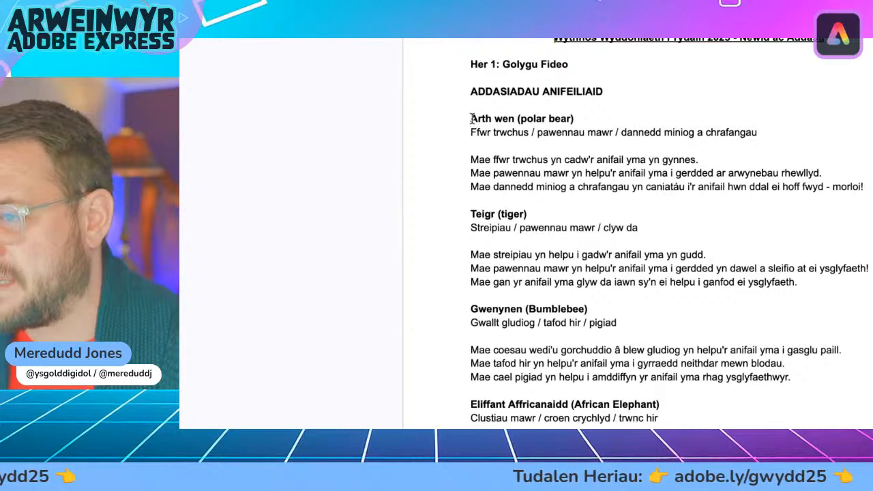
pyautogui.click(300, 52)
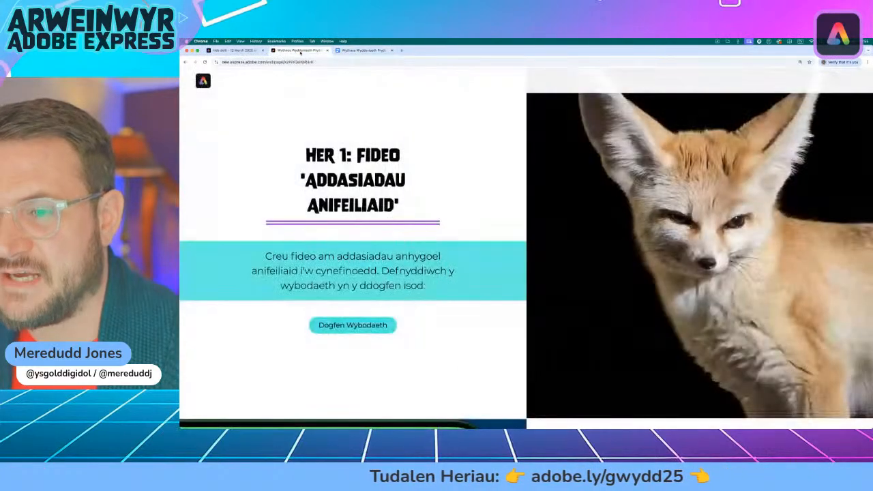
pyautogui.click(246, 52)
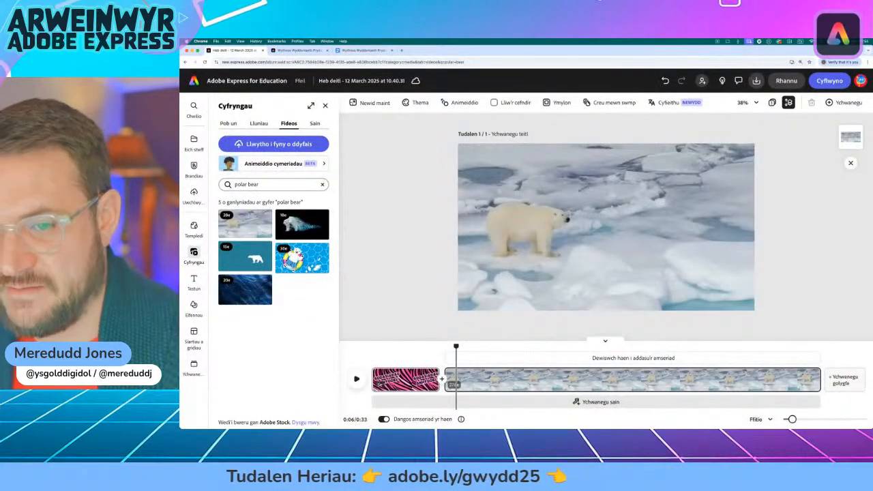
# - Add a new text layer reading "Arth Wen" to the polar bear scene
pyautogui.click(194, 281)
pyautogui.click(278, 125)
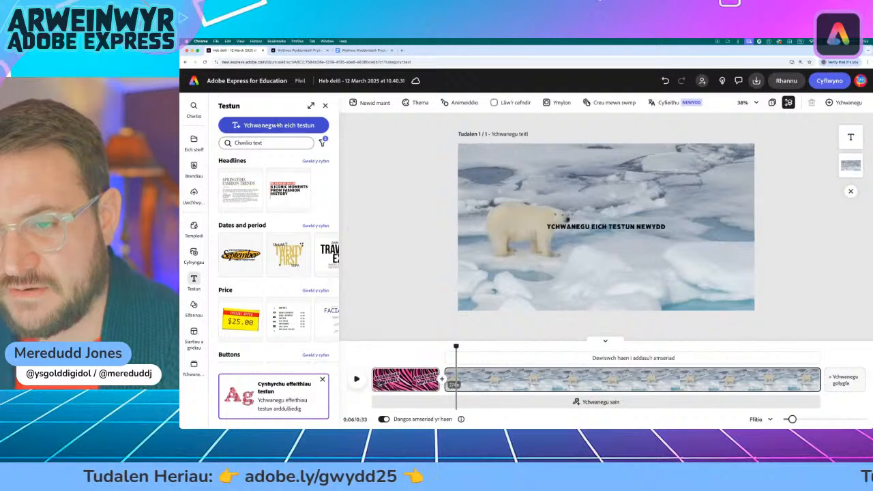
pyautogui.write('A')
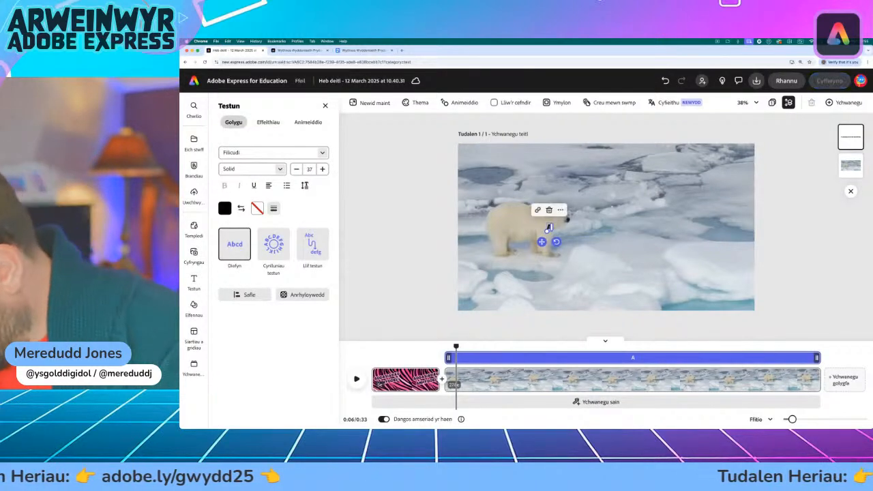
pyautogui.write('rth Wen')
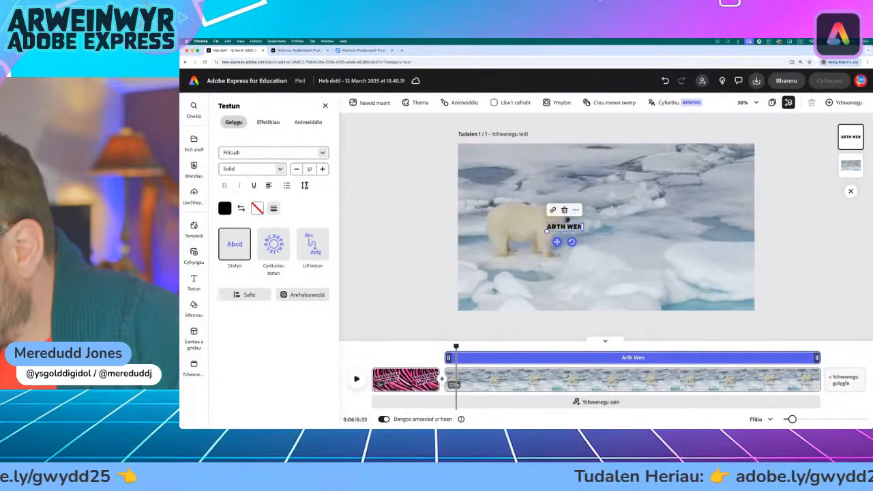
# - Enlarge the "Arth Wen" text to about size 186 and place it in the upper-left corner of the scene
pyautogui.moveTo(547, 231); pyautogui.dragTo(434, 256)
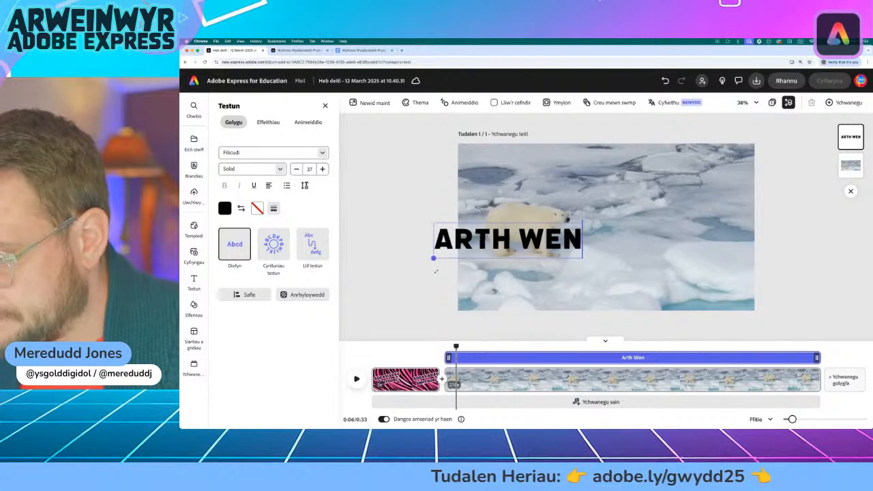
pyautogui.moveTo(500, 268); pyautogui.dragTo(532, 194)
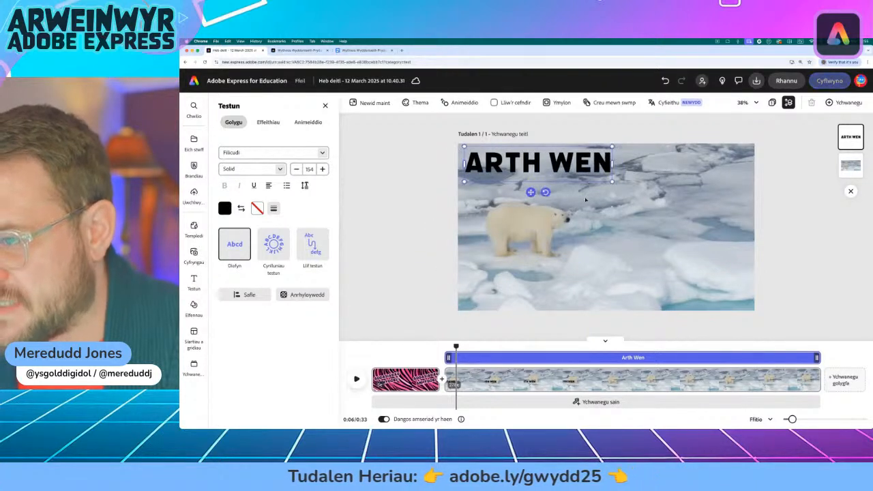
pyautogui.moveTo(626, 187); pyautogui.dragTo(642, 191)
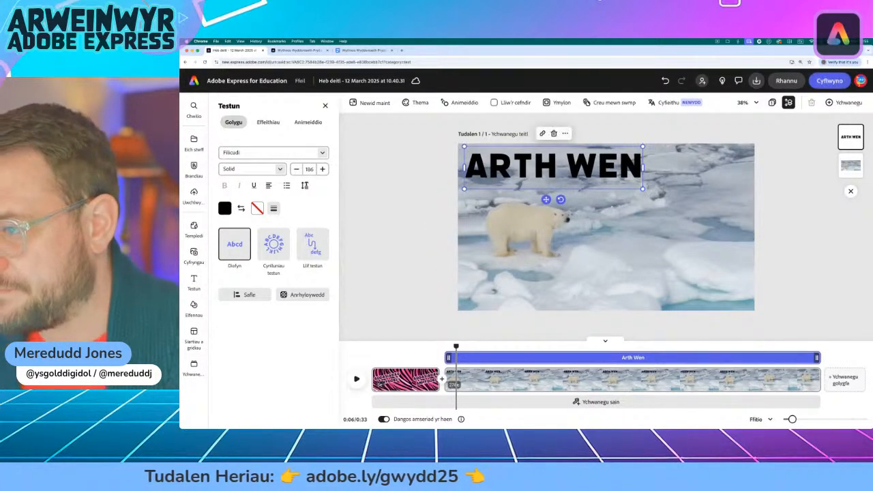
pyautogui.moveTo(547, 199); pyautogui.dragTo(545, 196)
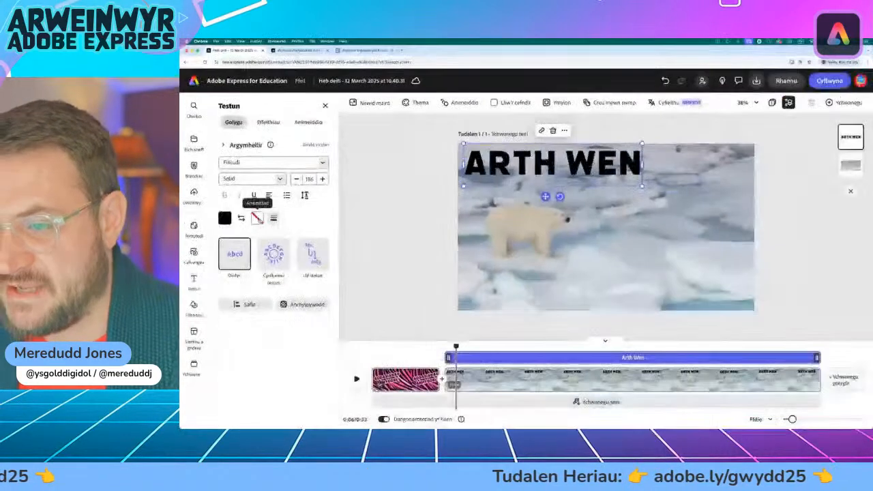
# - Give the "Arth Wen" text a white outline with a thickness of 100
pyautogui.click(485, 242)
pyautogui.moveTo(227, 257); pyautogui.dragTo(350, 264)
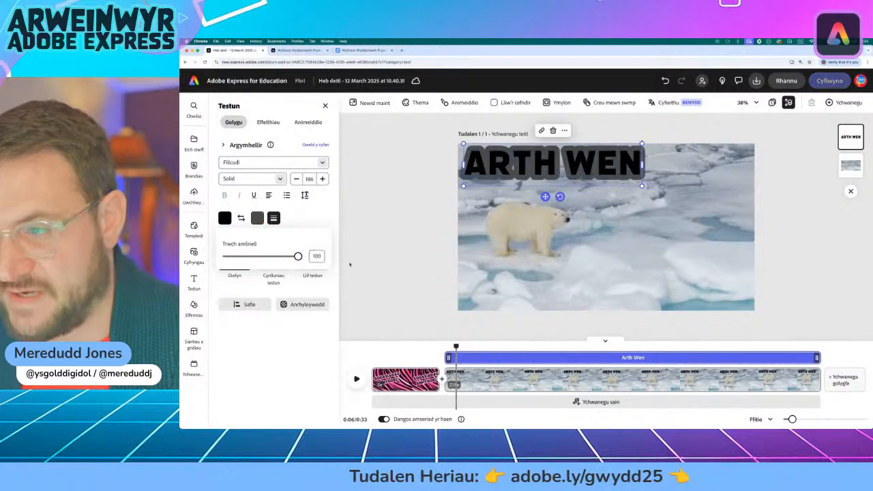
pyautogui.click(258, 219)
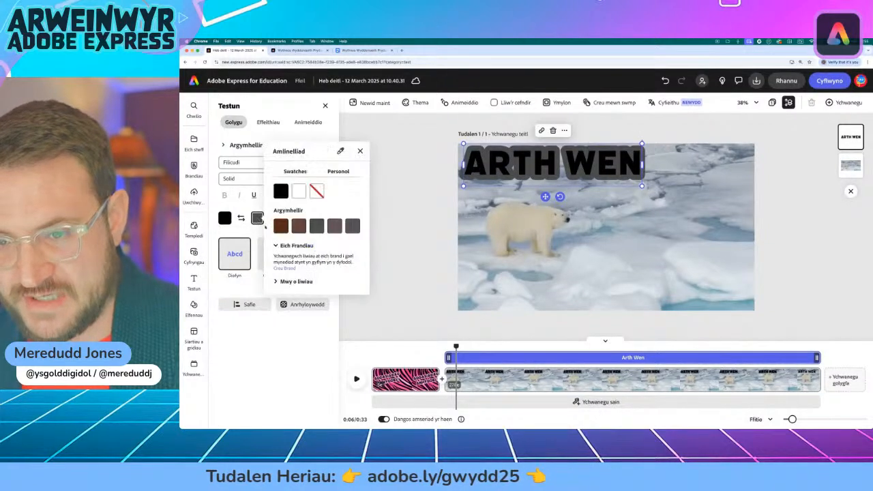
pyautogui.click(299, 194)
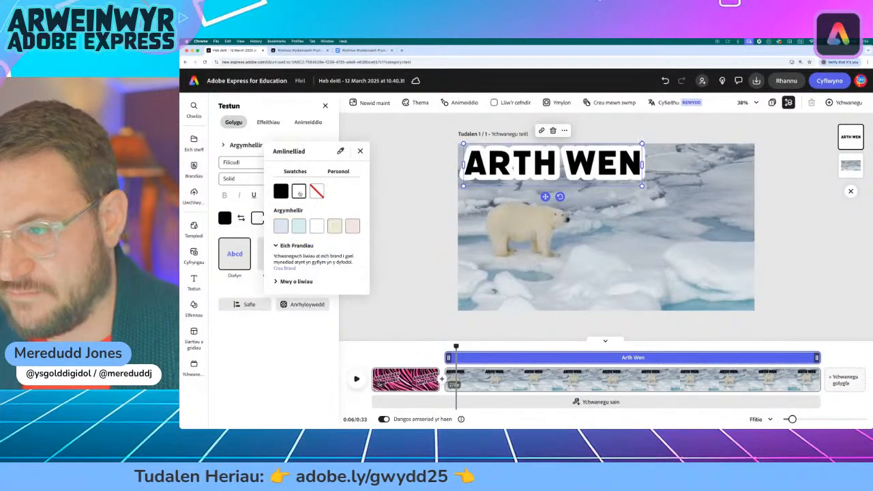
# - Duplicate the "Arth Wen" heading, move the copy to the right of the polar bear and shrink it to about size 88
pyautogui.click(360, 152)
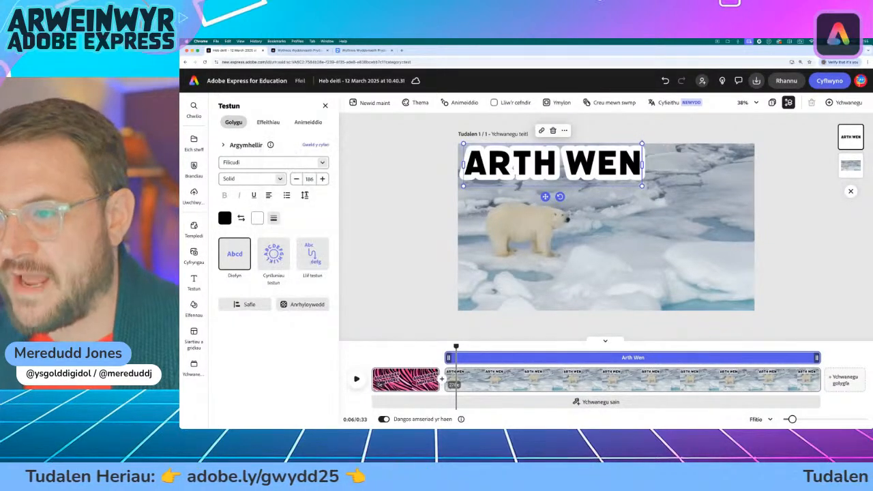
pyautogui.click(546, 198)
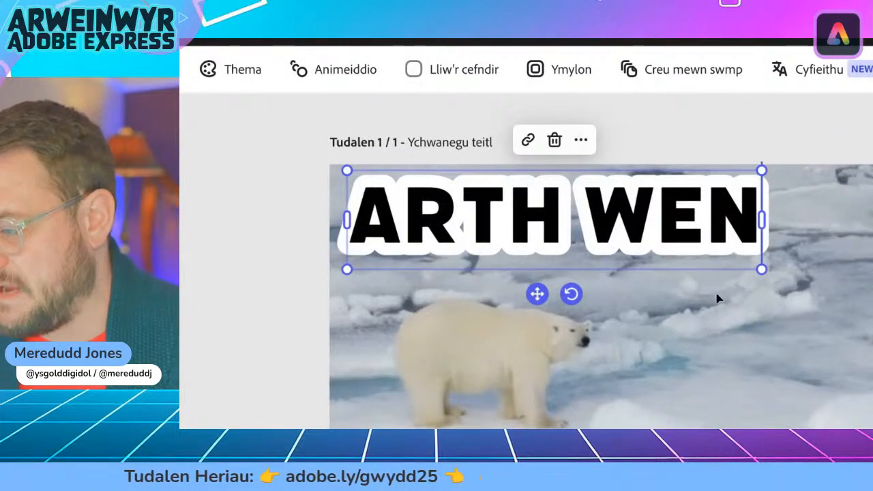
pyautogui.click(581, 141)
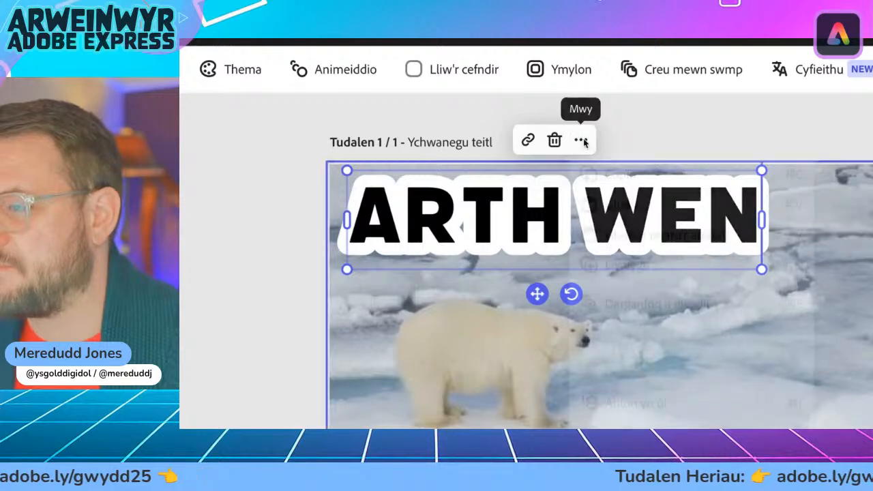
pyautogui.click(643, 270)
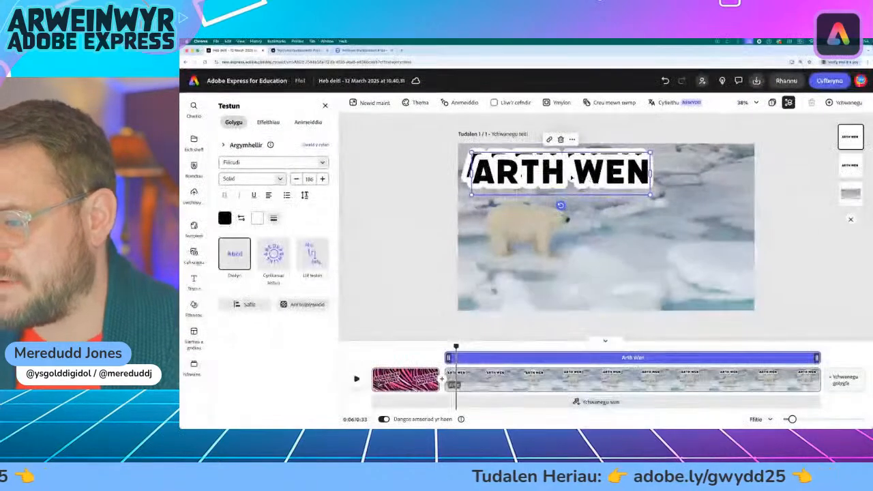
pyautogui.moveTo(604, 178); pyautogui.dragTo(700, 248)
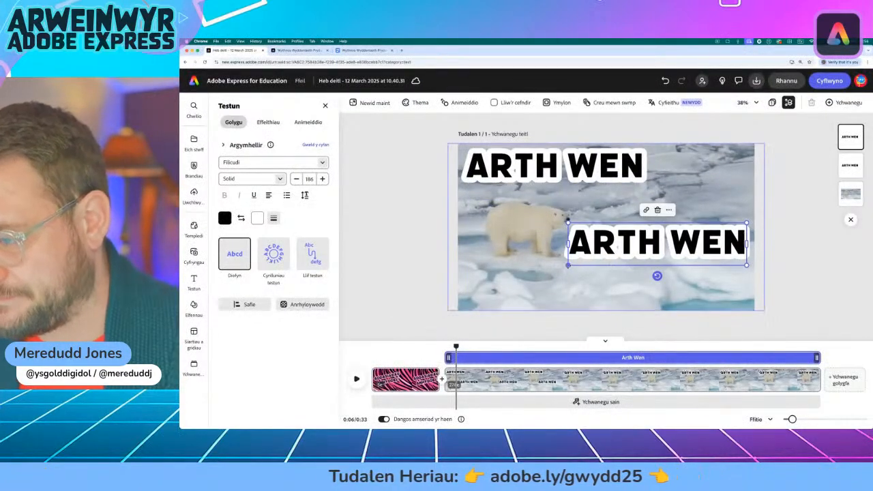
pyautogui.moveTo(567, 265); pyautogui.dragTo(661, 244)
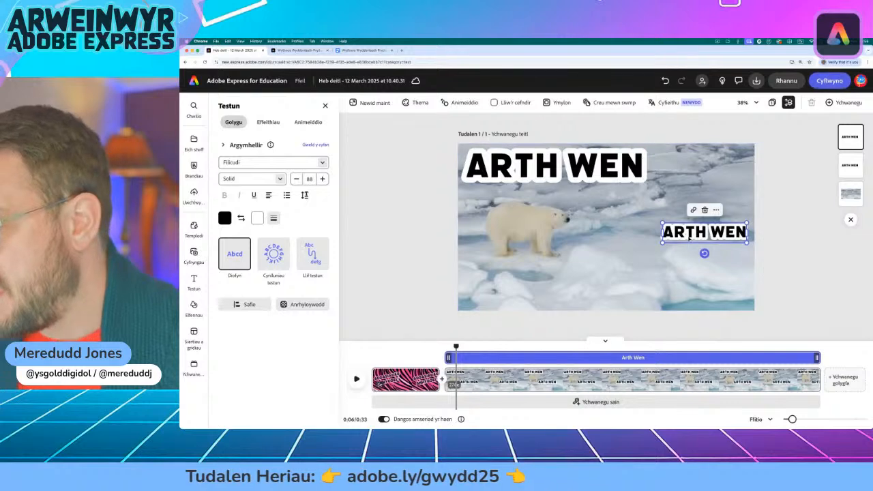
# - Switch to the Google Docs document and copy the line "Ffwr trwchus / pawennau mawr / dannedd miniog a chrafangau" under the polar bear heading
pyautogui.click(356, 50)
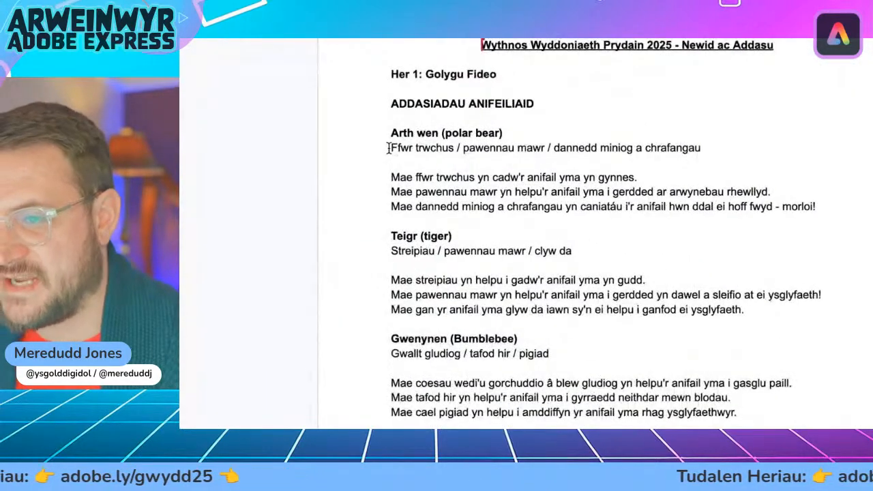
pyautogui.moveTo(387, 147); pyautogui.dragTo(646, 149)
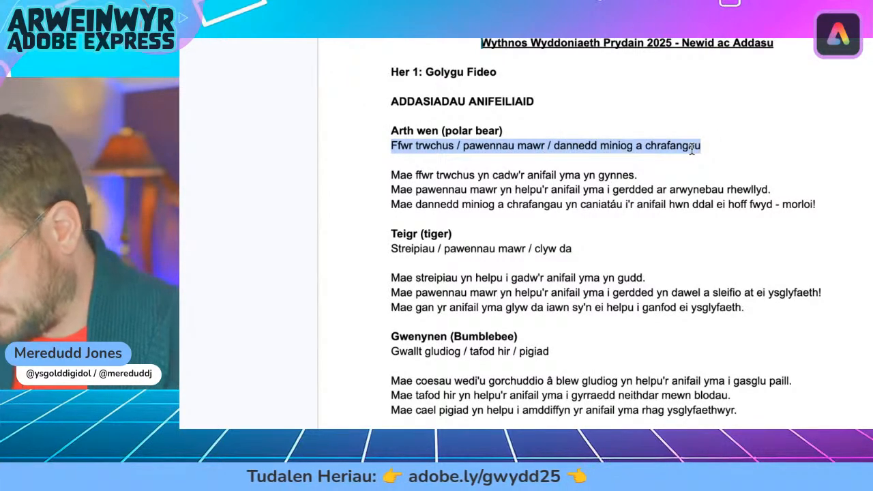
pyautogui.moveTo(391, 146); pyautogui.dragTo(711, 147)
pyautogui.press('super+c')
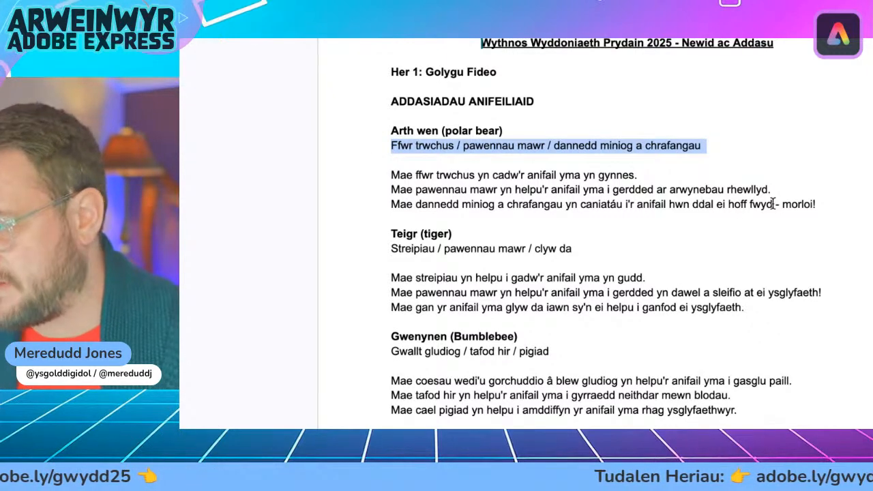
pyautogui.click(455, 146)
pyautogui.moveTo(392, 146); pyautogui.dragTo(669, 142)
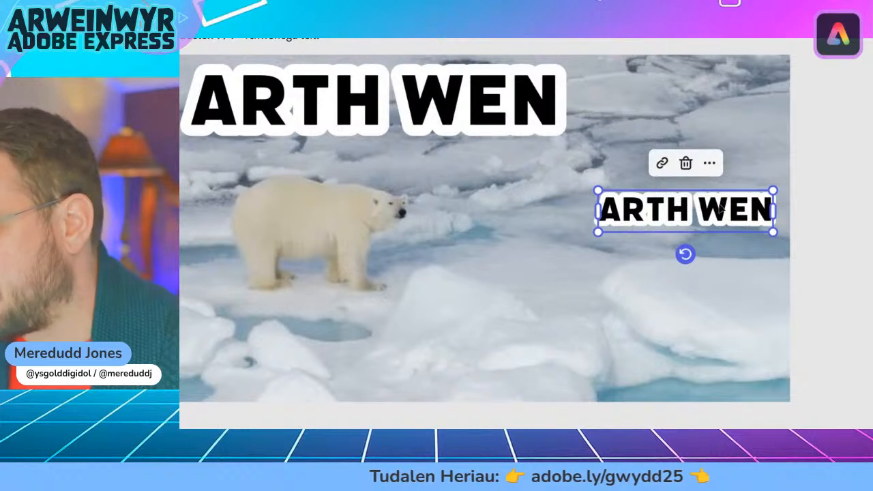
# - Back in Adobe Express, replace the smaller "Arth Wen" text with the copied line, then shrink and widen it to four lines at about size 51
pyautogui.doubleClick(708, 224)
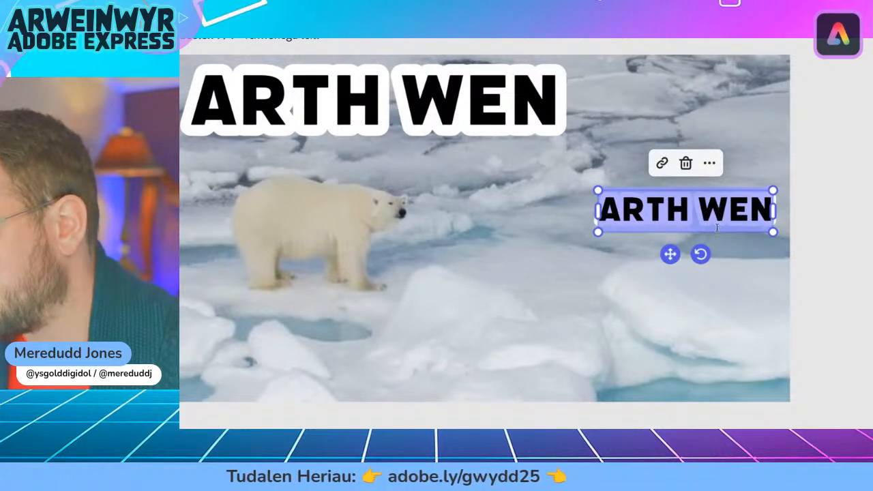
pyautogui.click(717, 228)
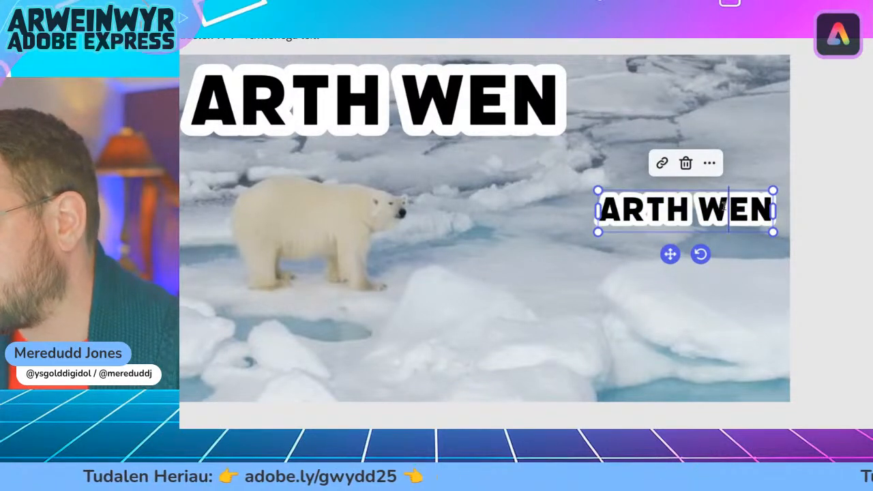
pyautogui.hotkey('ctrl', 'a')
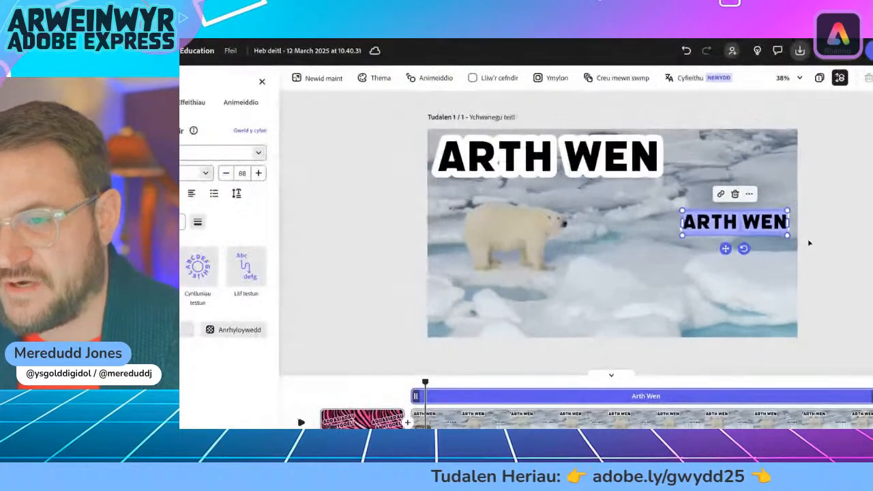
pyautogui.click(749, 195)
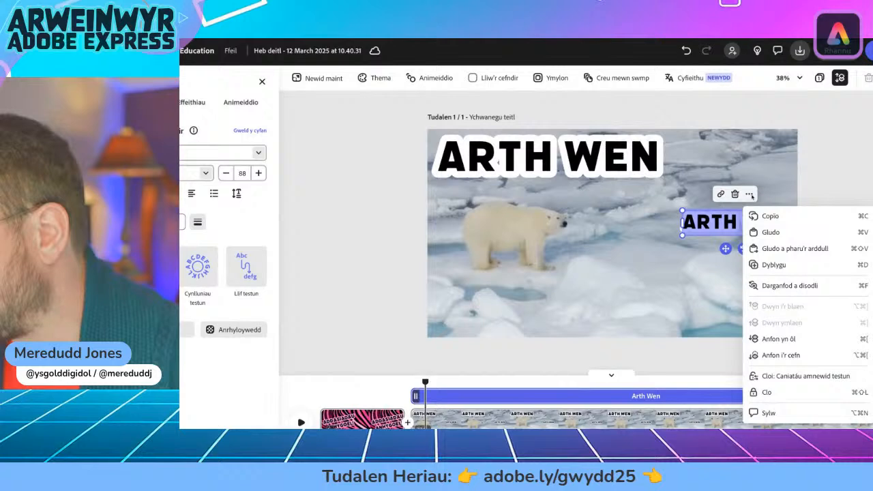
pyautogui.click(771, 233)
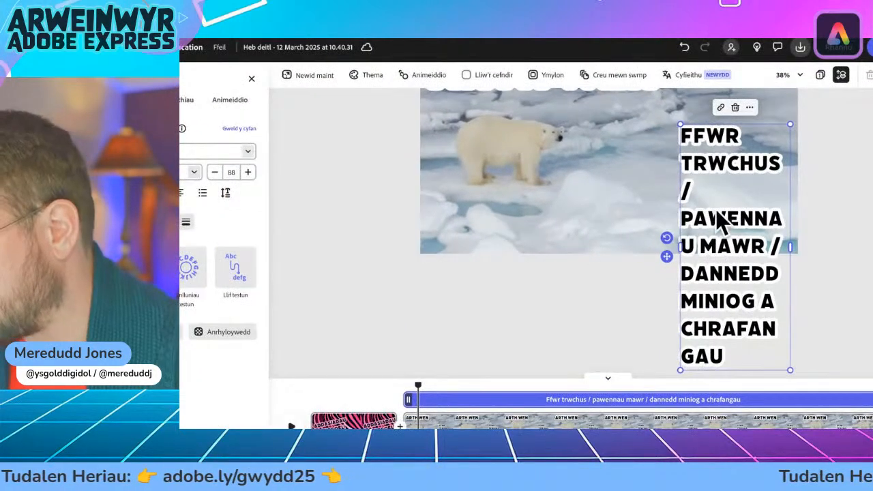
pyautogui.moveTo(680, 370); pyautogui.dragTo(724, 267)
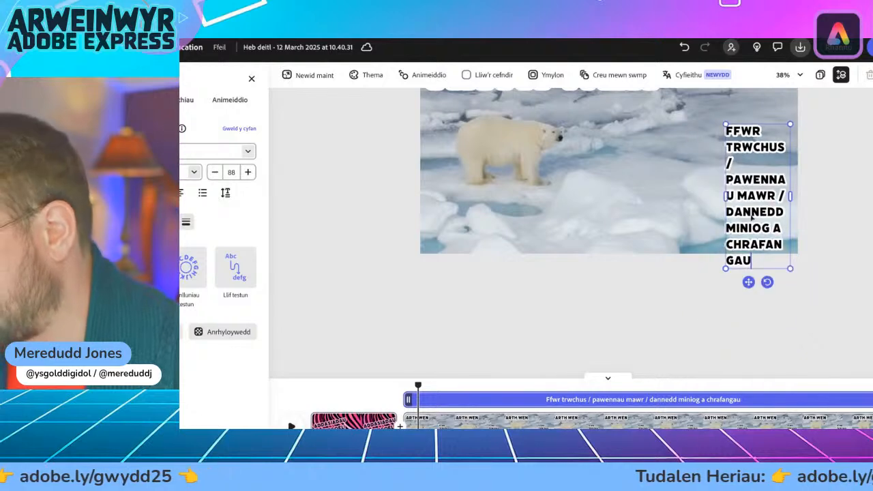
pyautogui.moveTo(723, 195); pyautogui.dragTo(625, 193)
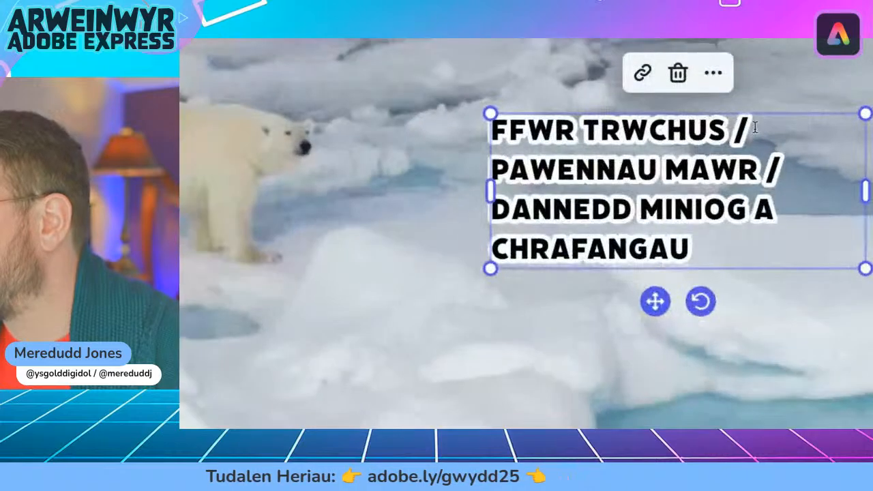
# - Delete the slashes after "Ffwr trwchus" and "pawennau mawr" in the adaptations text
pyautogui.press('BackSpace')
pyautogui.press('BackSpace')
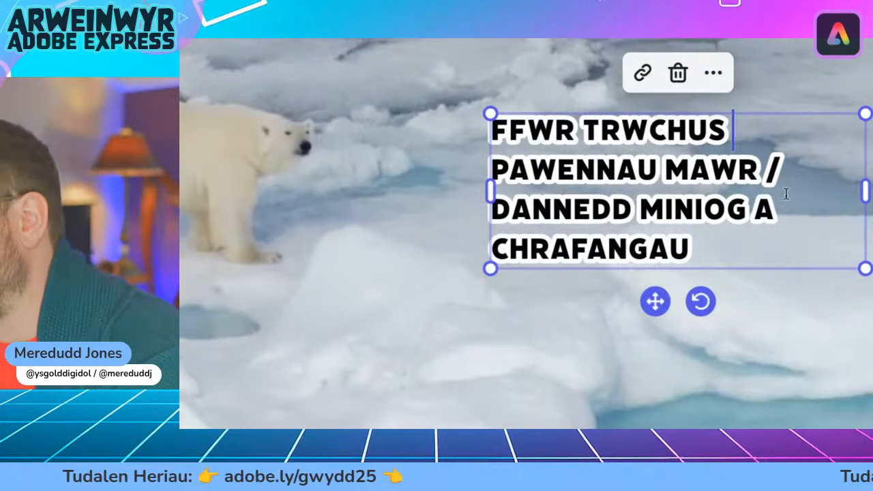
pyautogui.click(788, 169)
pyautogui.press('BackSpace')
pyautogui.press('BackSpace')
pyautogui.press('BackSpace')
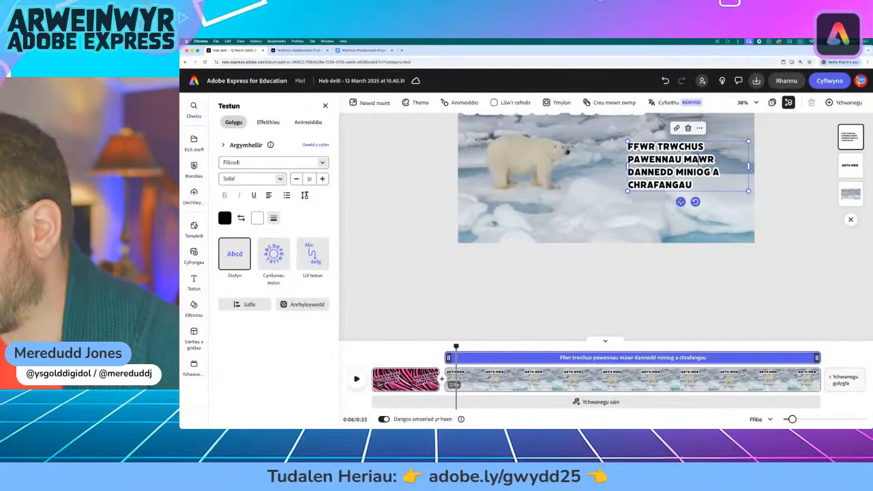
# - Move the adaptations text slightly down and left and split it into three bullets: "Ffwr trwchus", "Pawennau mawr" and "Dannedd miniog a chrafangau"
pyautogui.moveTo(681, 202); pyautogui.dragTo(656, 233)
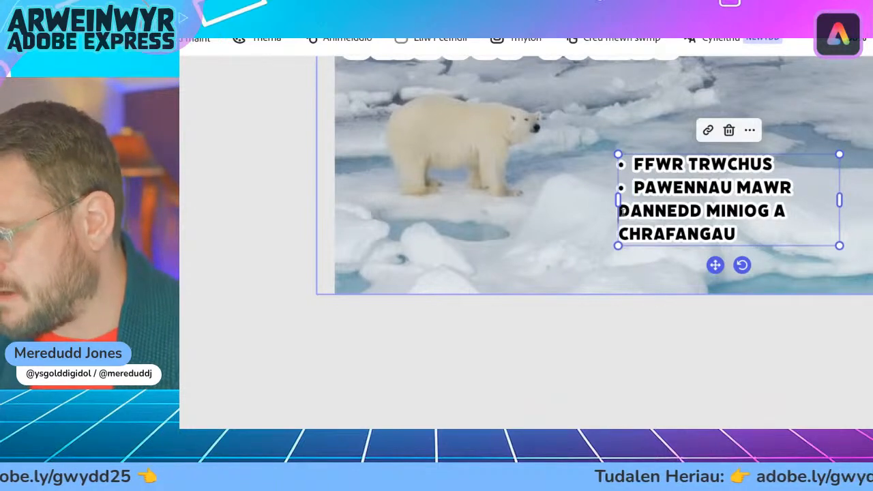
pyautogui.press('Return')
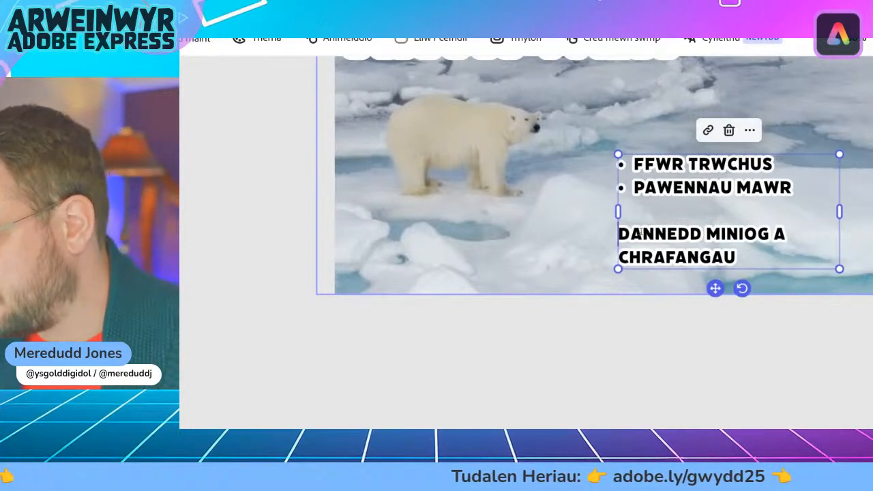
pyautogui.press('BackSpace')
pyautogui.press('BackSpace')
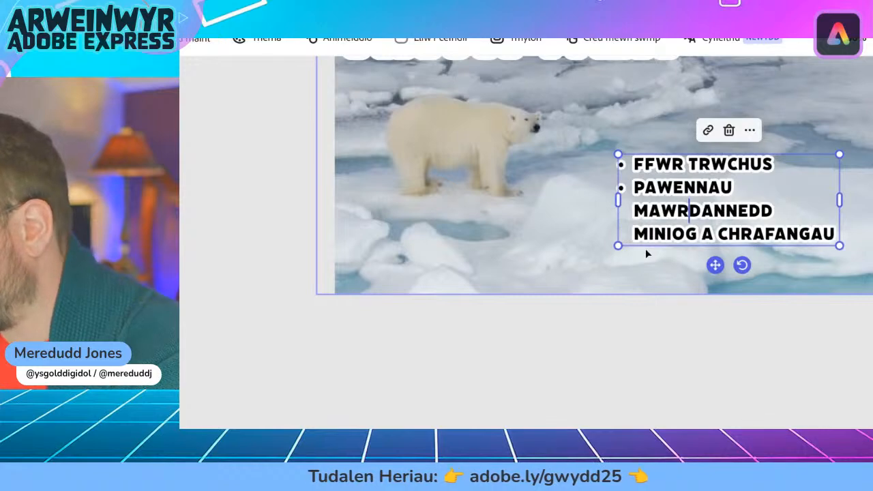
pyautogui.press('Return')
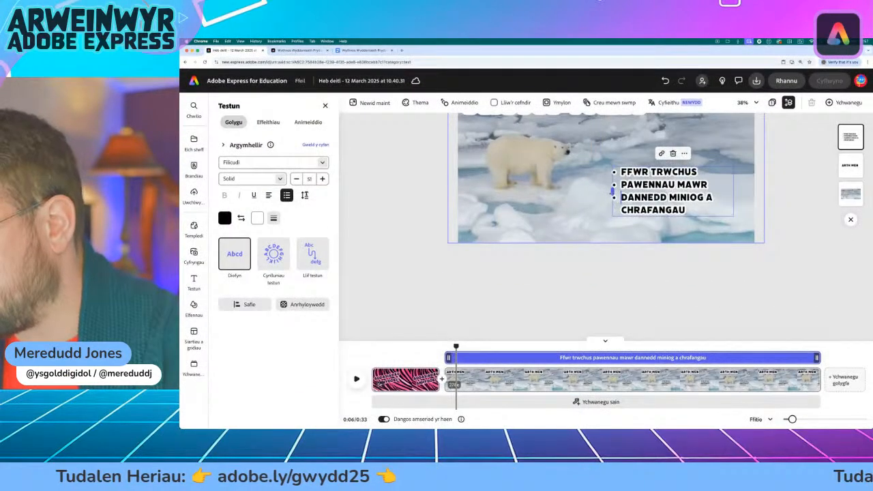
# - Enlarge the bulleted adaptations text to about size 78 and place it in the lower-right corner of the polar bear scene
pyautogui.moveTo(613, 191); pyautogui.dragTo(566, 140)
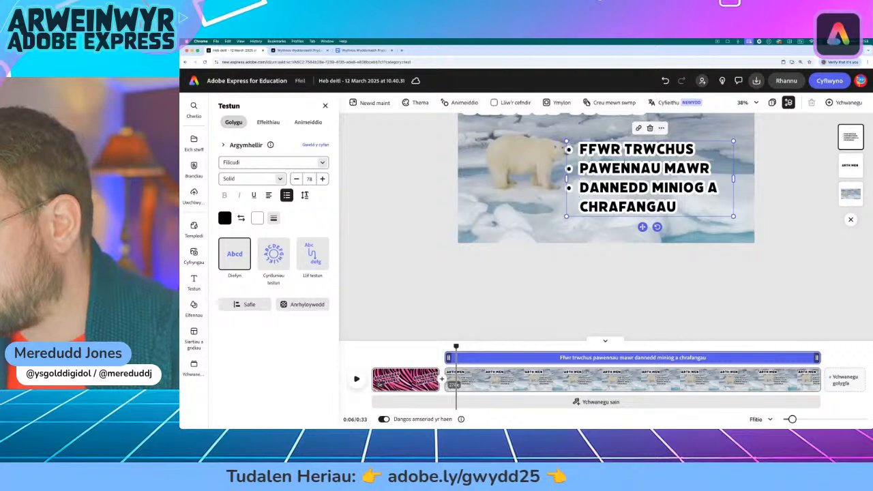
pyautogui.moveTo(642, 227); pyautogui.dragTo(673, 249)
pyautogui.scroll(2, 614, 275)
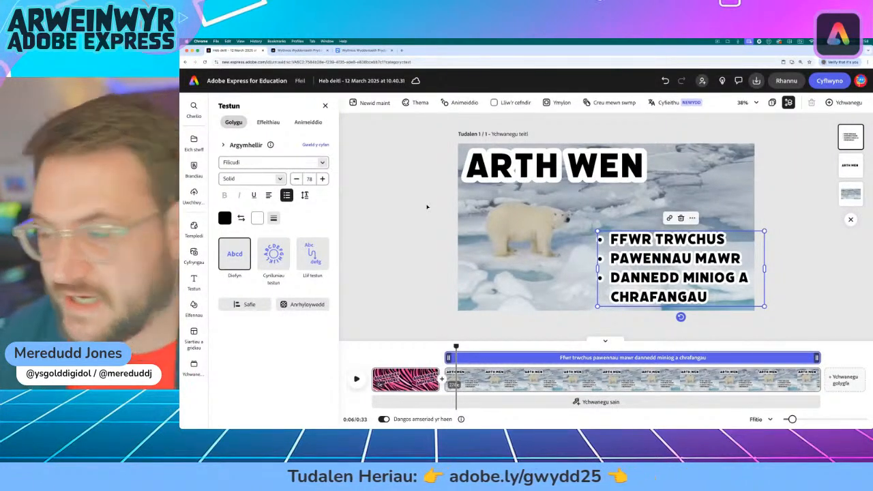
# - Select the "Arth Wen" heading and apply the Popio animation to all text and objects in the scene at once
pyautogui.click(553, 166)
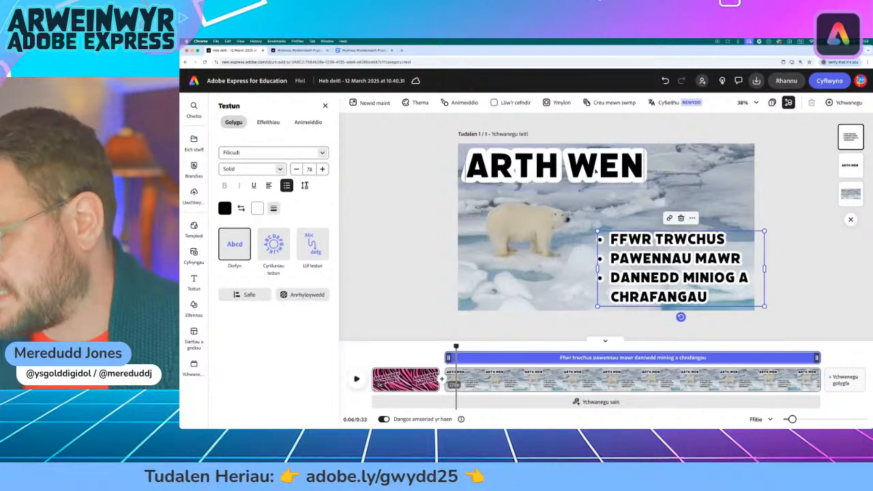
pyautogui.click(660, 253)
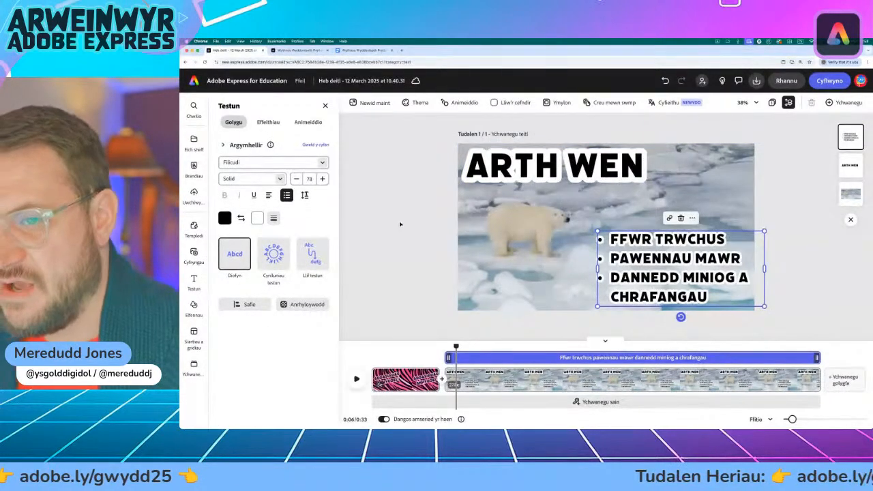
pyautogui.click(371, 195)
pyautogui.click(530, 183)
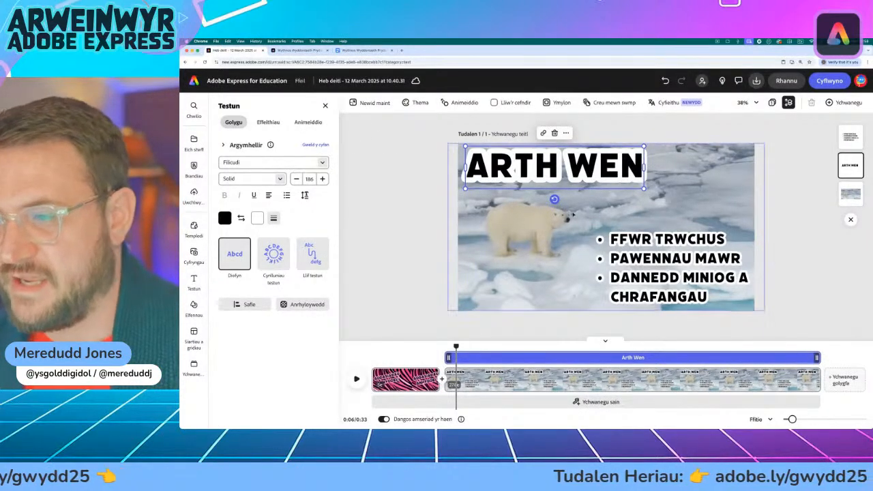
pyautogui.click(659, 252)
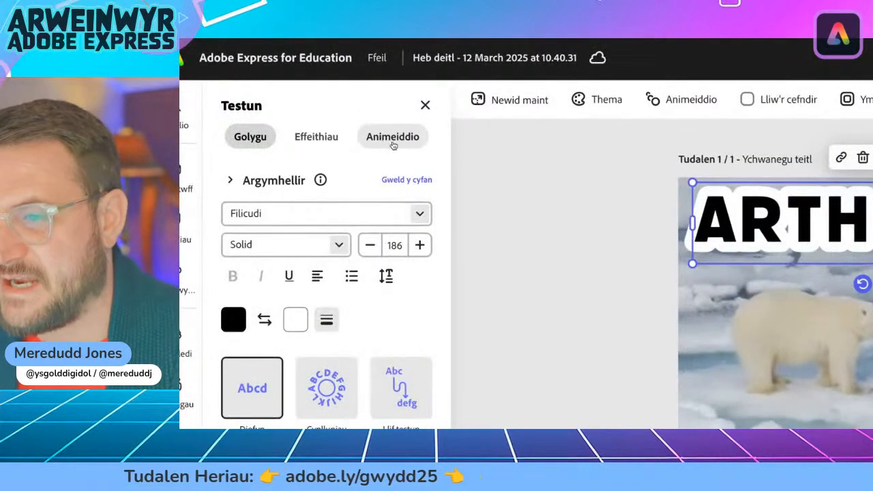
pyautogui.click(393, 139)
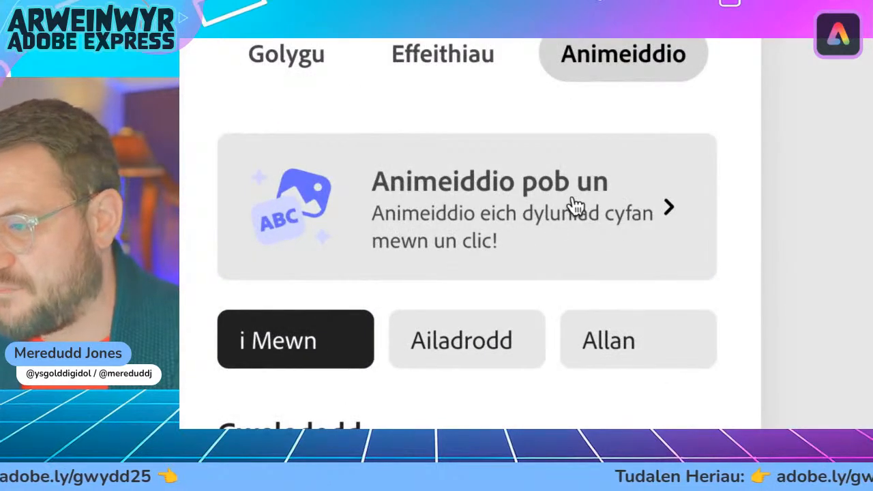
pyautogui.click(607, 211)
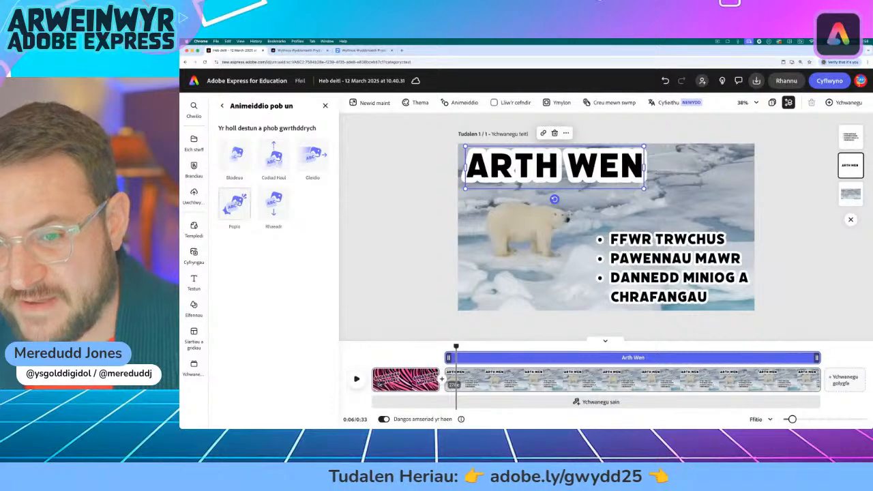
pyautogui.click(234, 204)
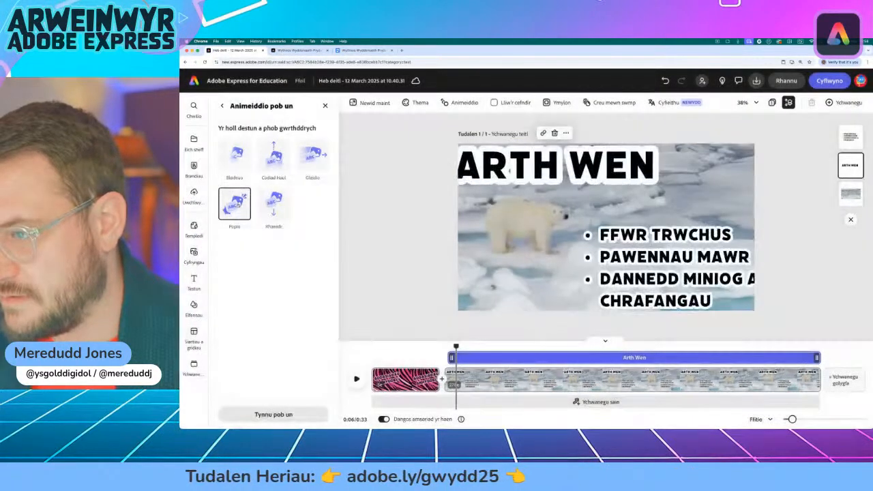
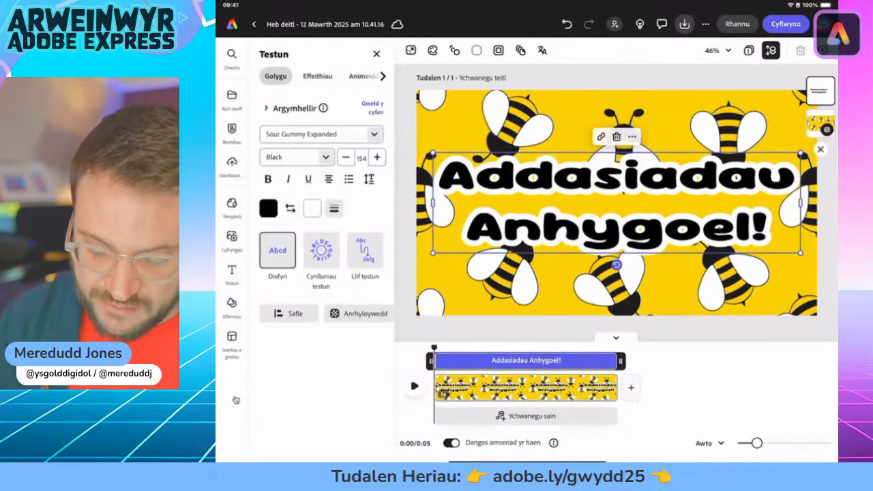
# - Add a blank scene after the title scene and check the animal adaptations document in Chrome before returning to Adobe Express
pyautogui.click(631, 388)
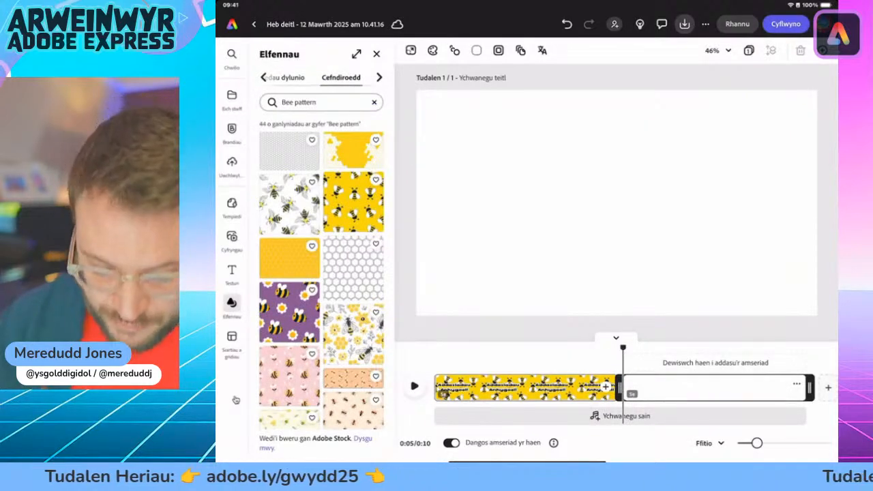
pyautogui.moveTo(527, 462); pyautogui.dragTo(527, 273)
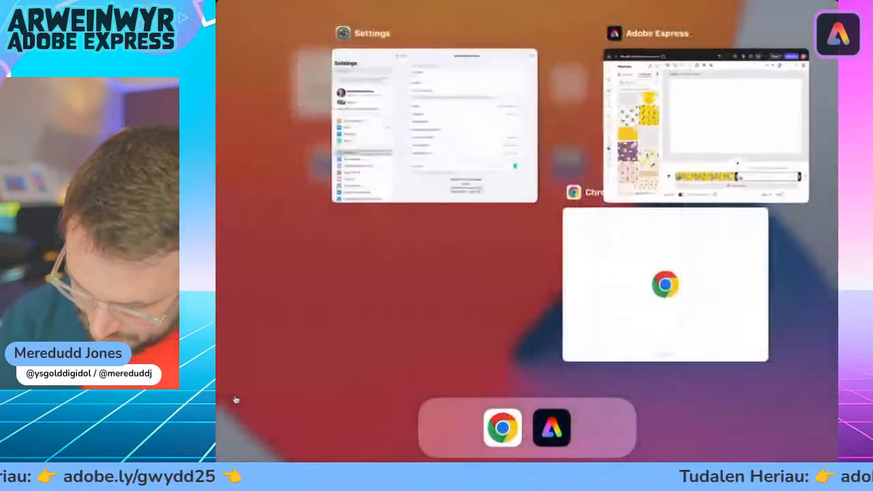
pyautogui.click(719, 296)
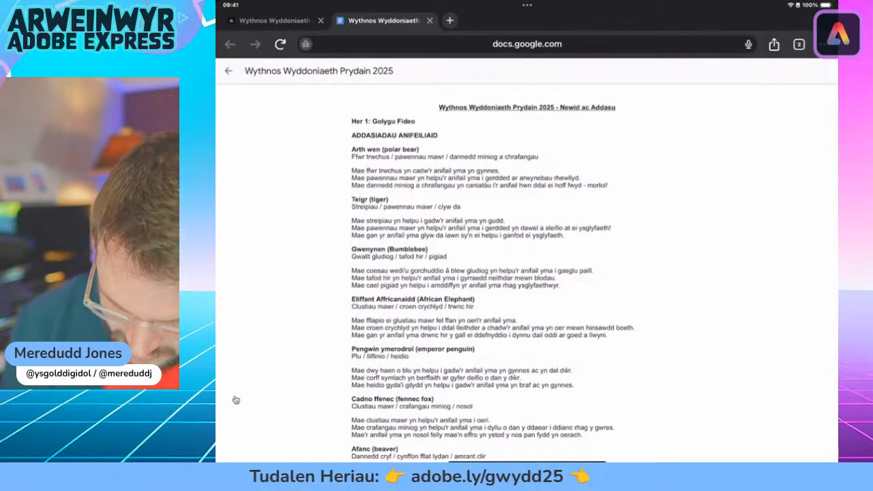
pyautogui.moveTo(526, 461); pyautogui.dragTo(527, 273)
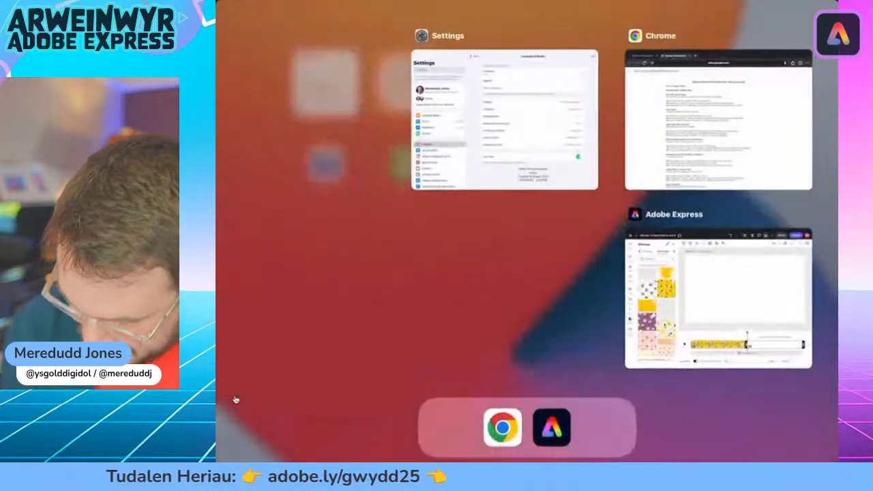
pyautogui.click(715, 296)
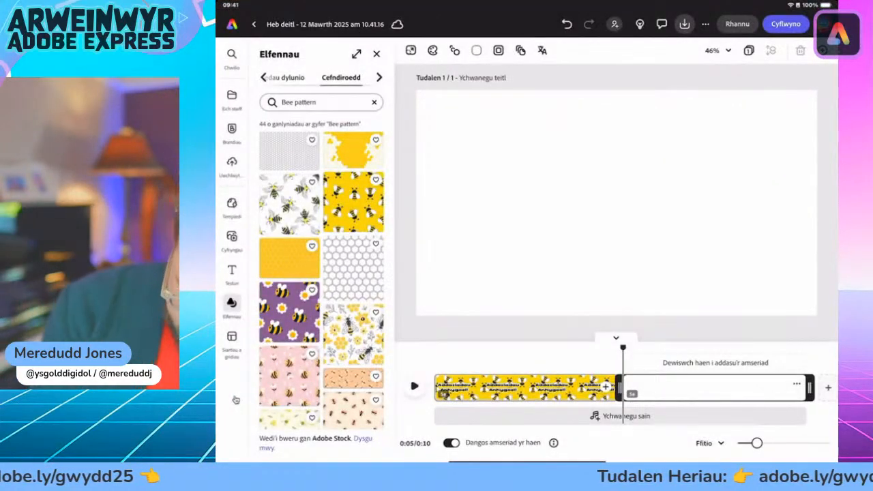
# - Search the stock videos for "Tiger"
pyautogui.click(232, 236)
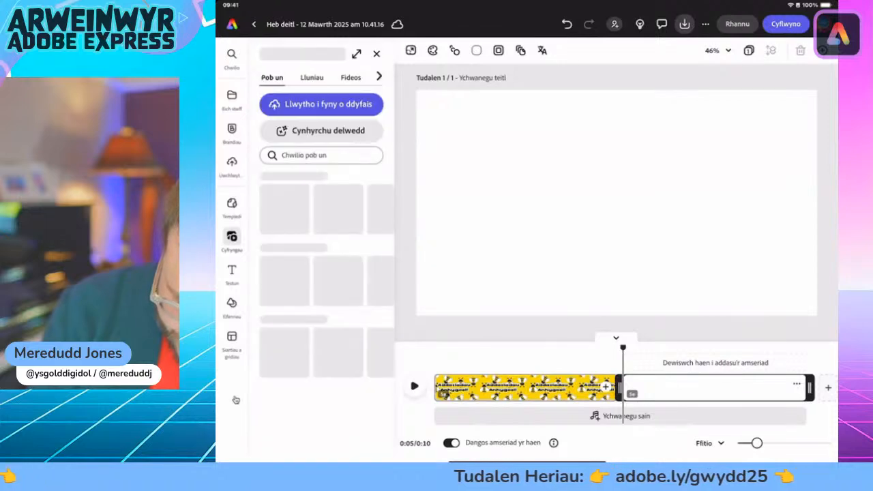
pyautogui.click(351, 77)
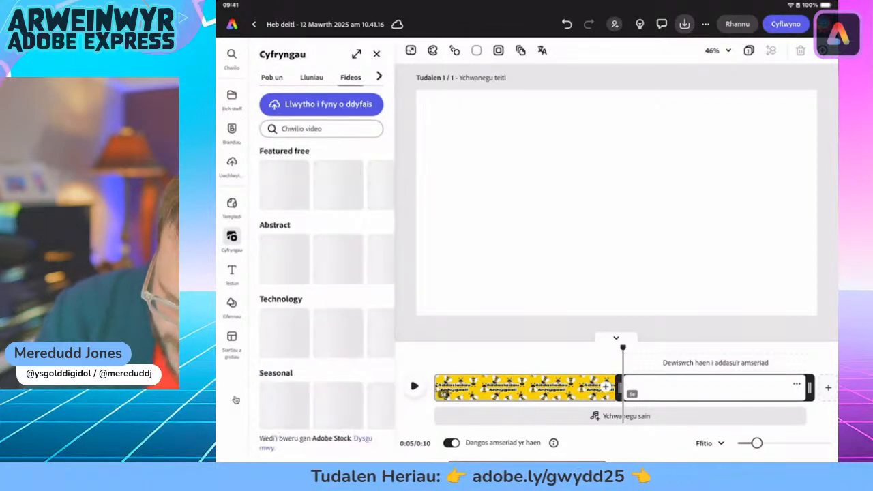
pyautogui.click(321, 129)
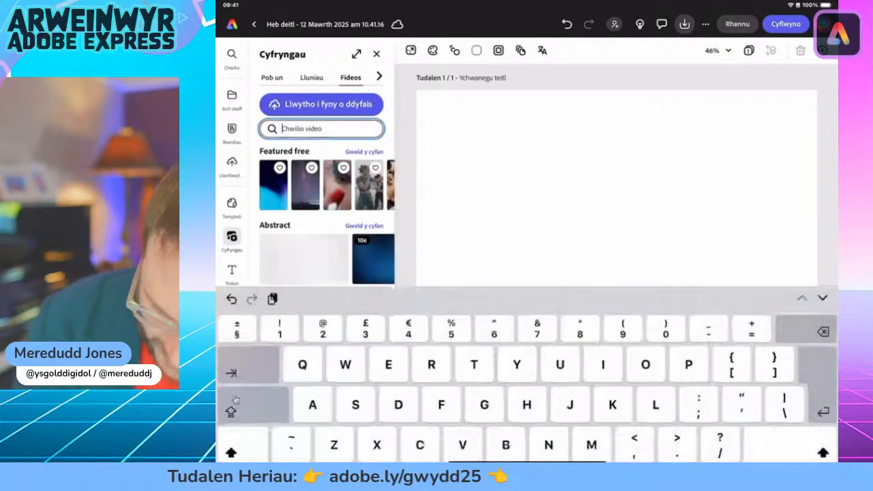
pyautogui.write('Tiger')
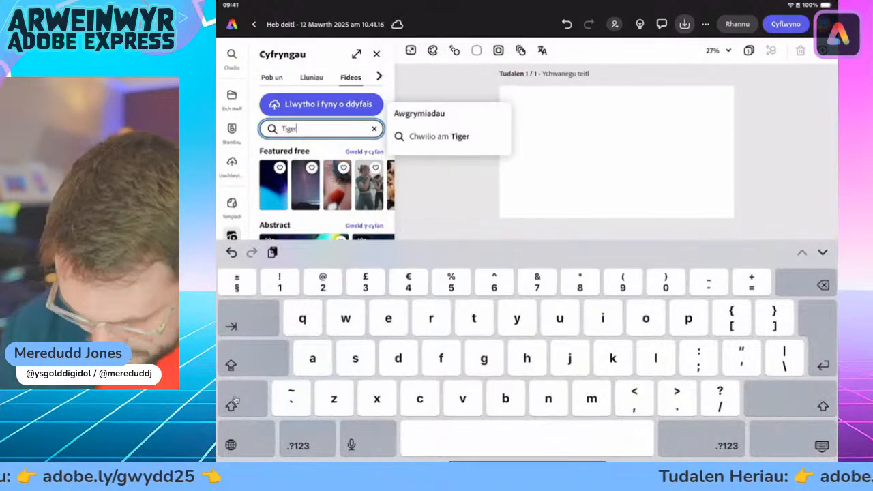
pyautogui.press('Return')
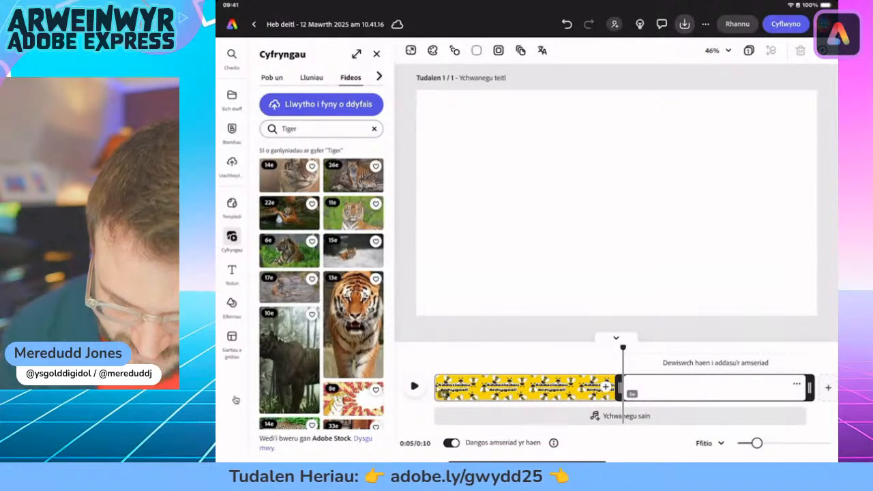
# - Browse the tiger results and add the 28-second video of a tiger lying on a ledge to the blank scene
pyautogui.click(311, 77)
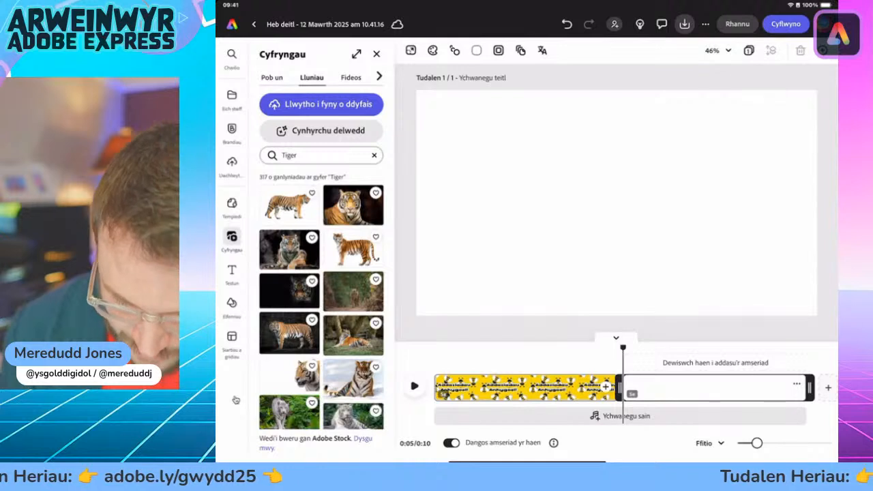
pyautogui.click(350, 77)
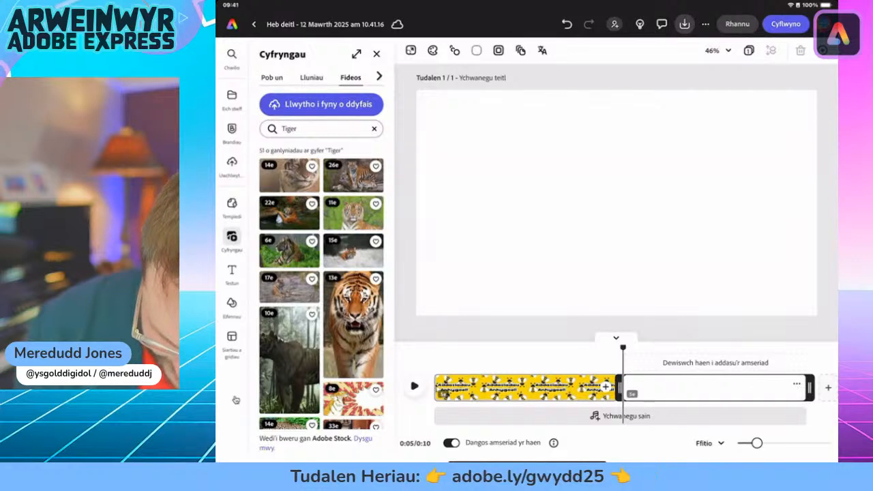
pyautogui.scroll(-5, 321, 293)
pyautogui.scroll(5, 321, 293)
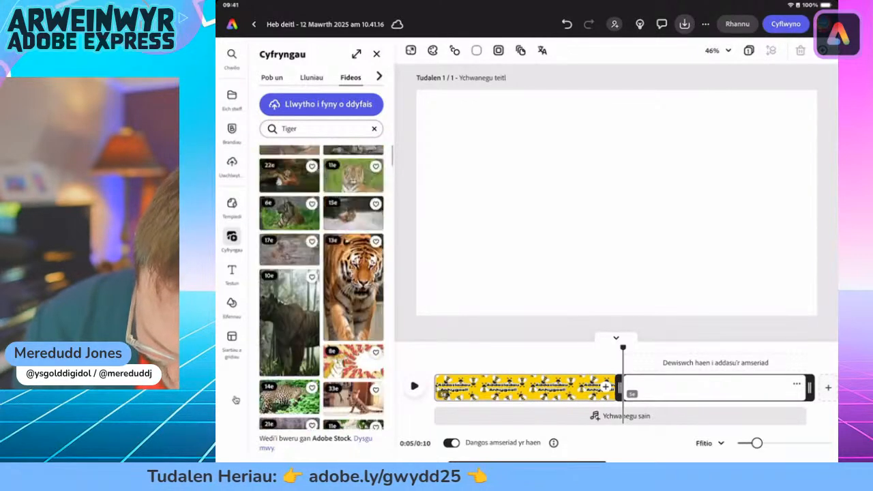
pyautogui.scroll(-5, 321, 294)
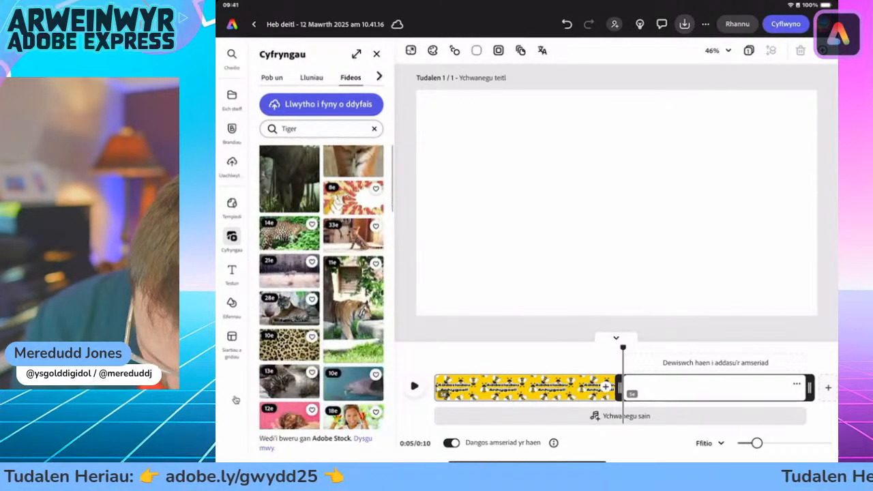
pyautogui.scroll(-5, 321, 293)
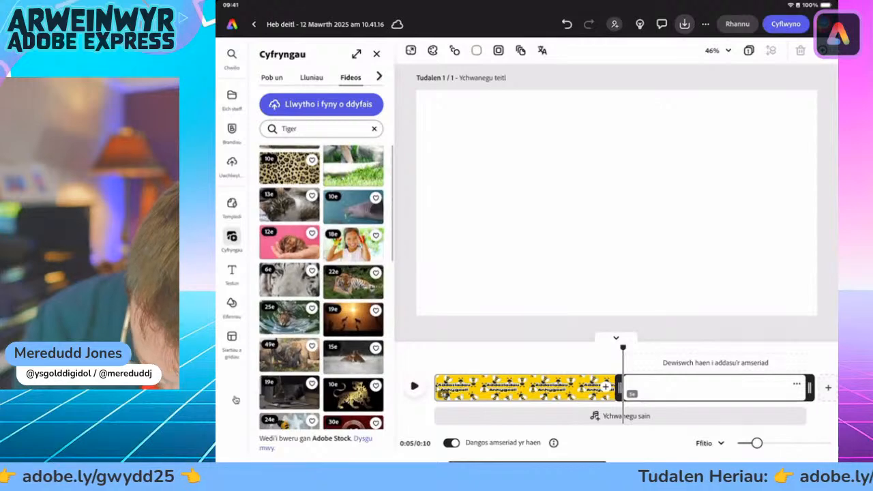
pyautogui.scroll(10, 321, 294)
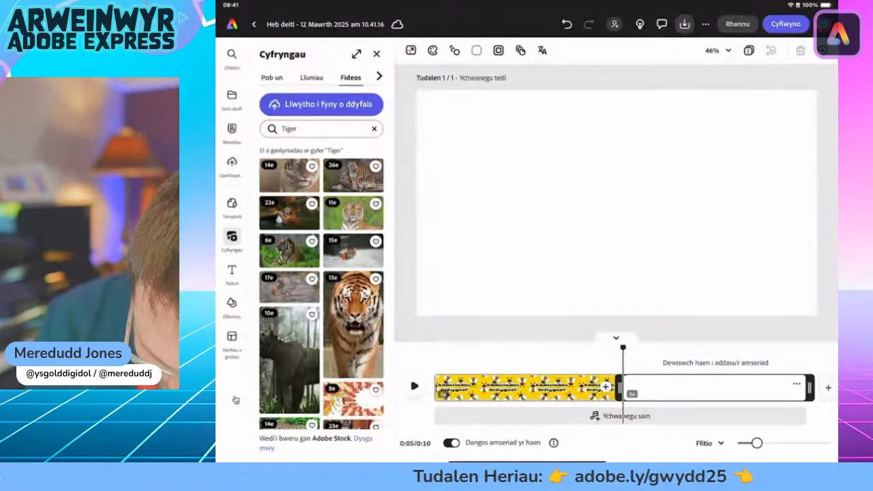
pyautogui.scroll(-5, 322, 287)
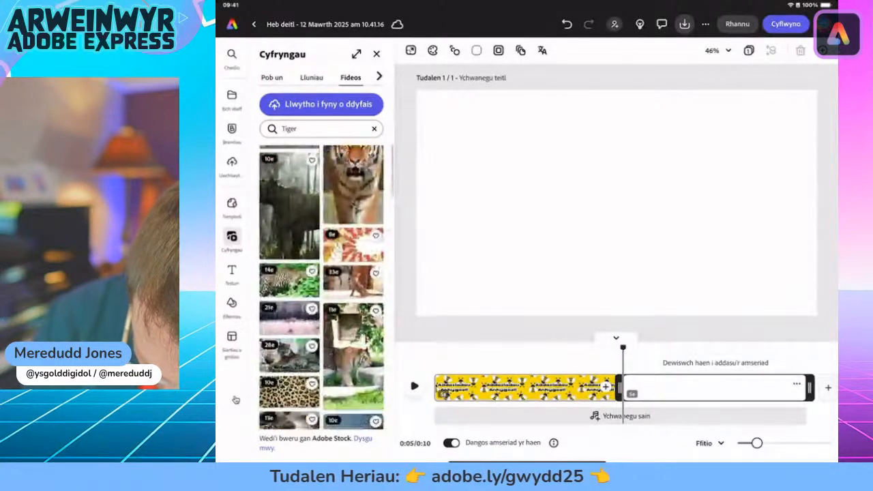
pyautogui.scroll(-3, 321, 287)
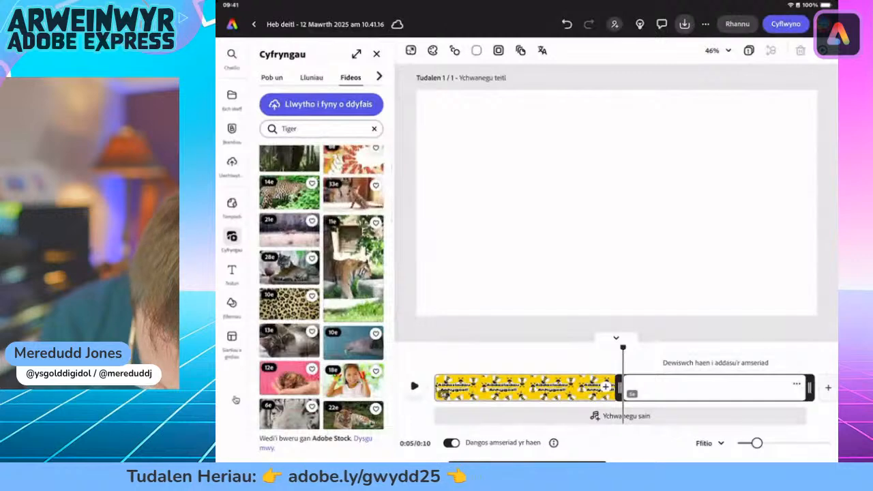
pyautogui.scroll(-5, 321, 287)
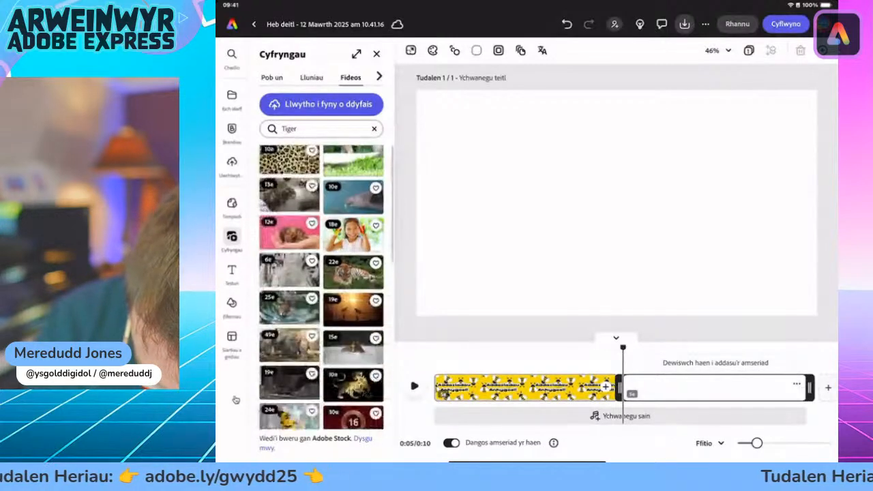
pyautogui.scroll(5, 322, 286)
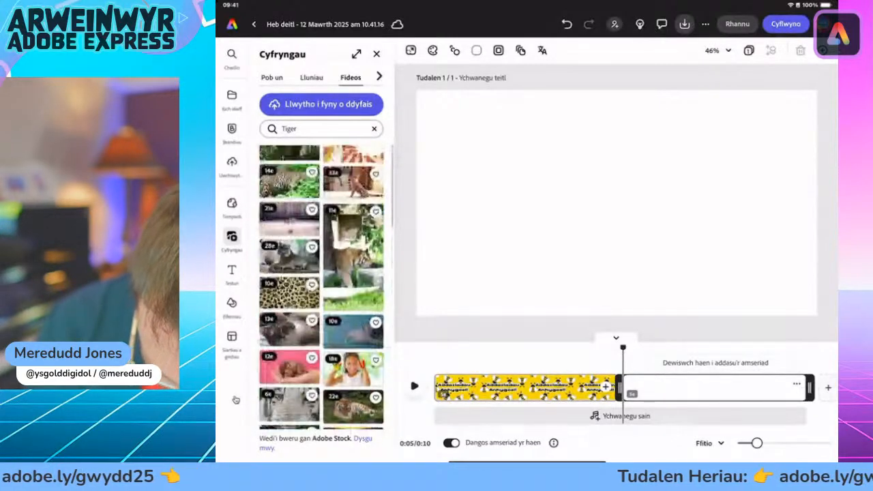
pyautogui.click(289, 255)
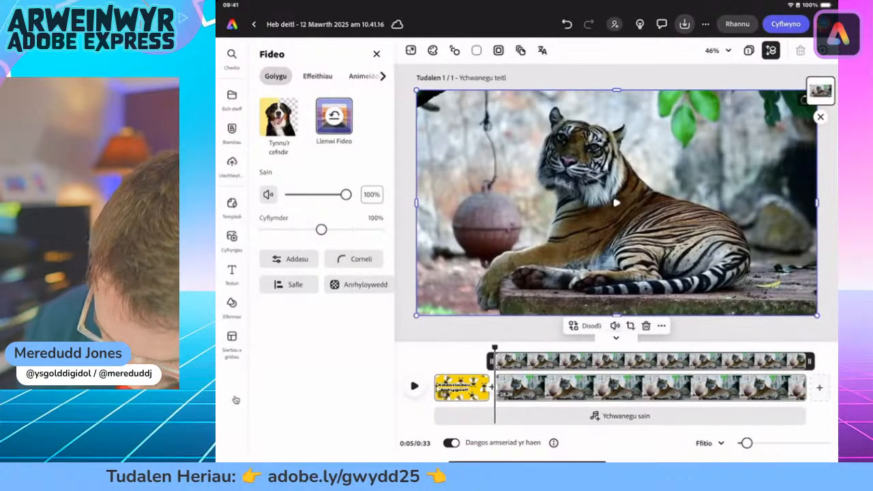
# - Preview the tiger clip and move the playhead back to about 0:06, near the start of the scene
pyautogui.press('space')
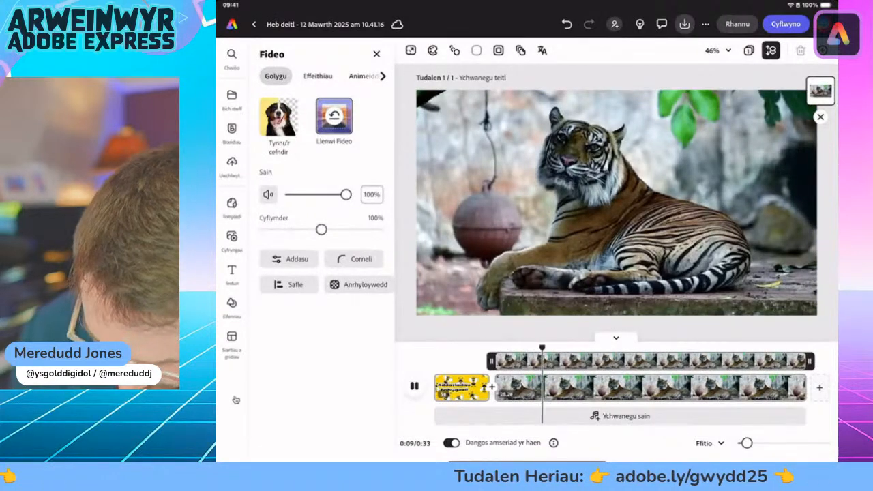
pyautogui.press('space')
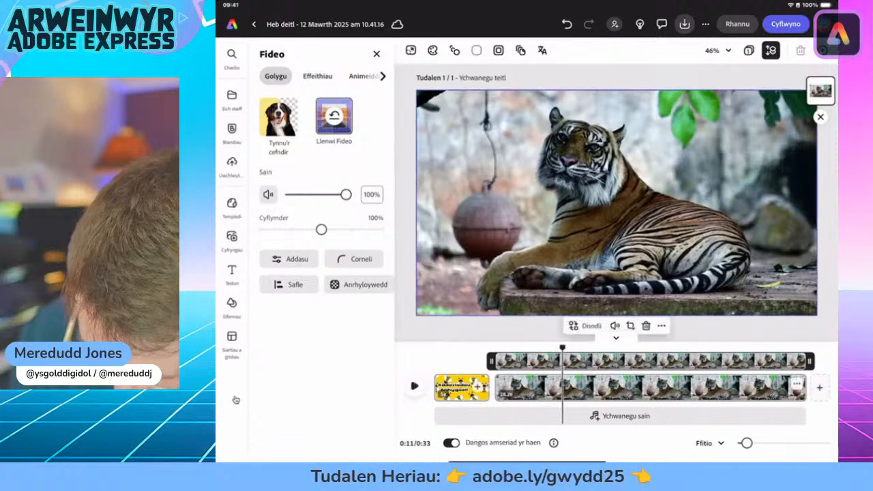
pyautogui.hscroll(1, 620, 386)
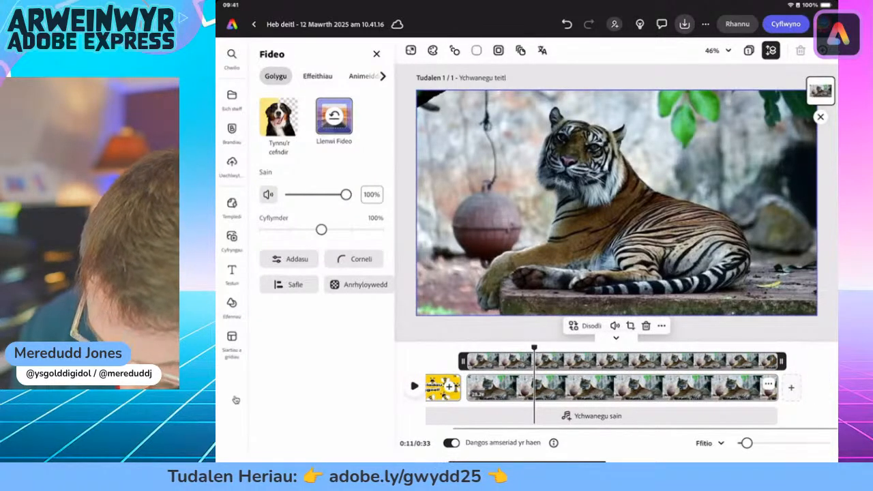
pyautogui.moveTo(534, 348); pyautogui.dragTo(506, 347)
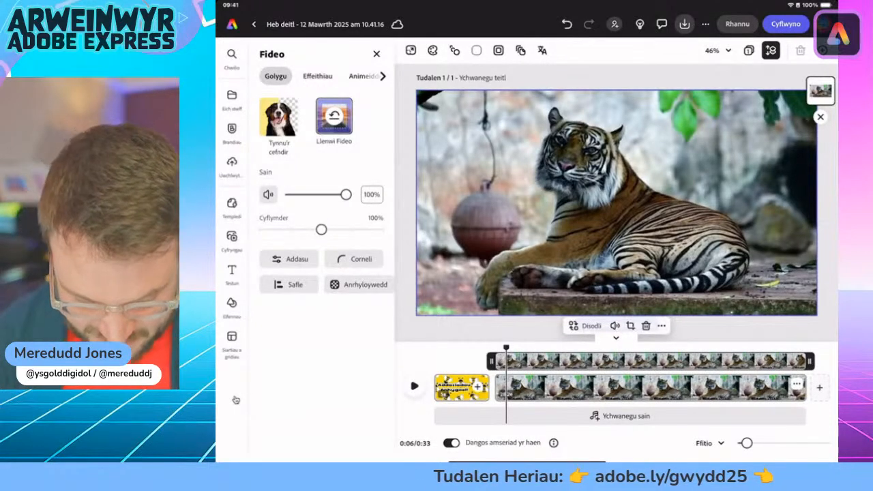
# - Add a text box reading "Teigr" to the tiger scene
pyautogui.click(232, 275)
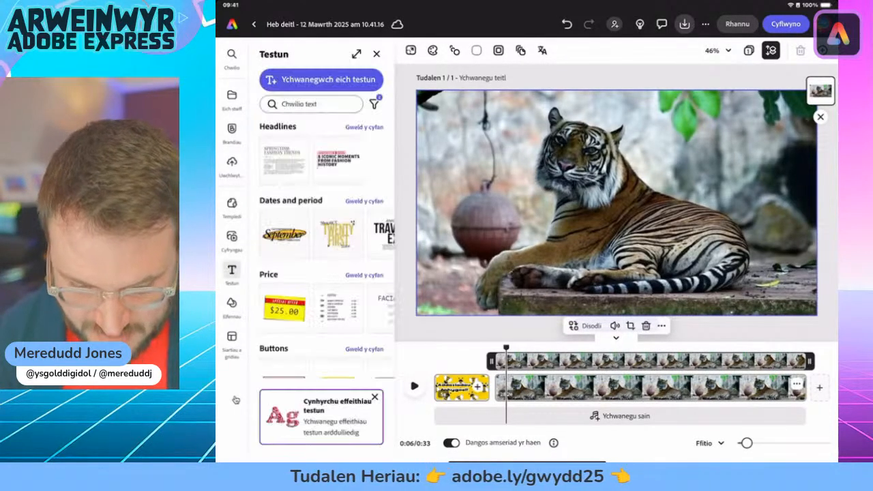
pyautogui.click(321, 79)
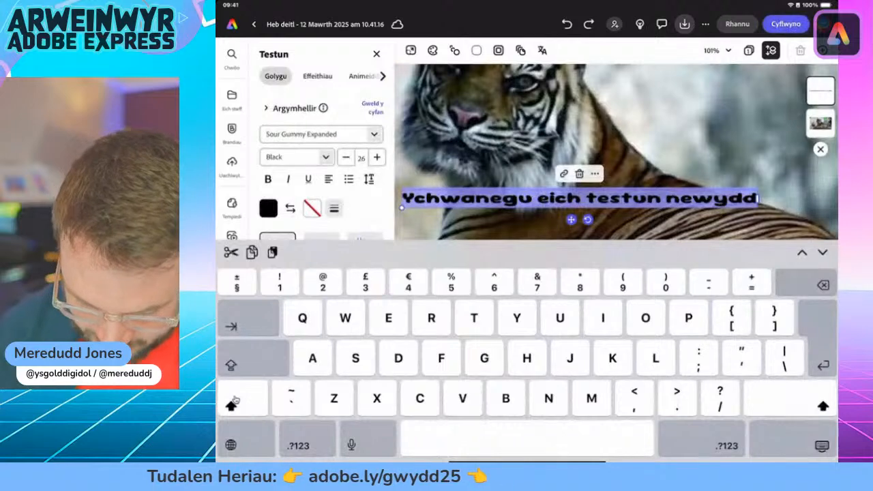
pyautogui.write('Teigr')
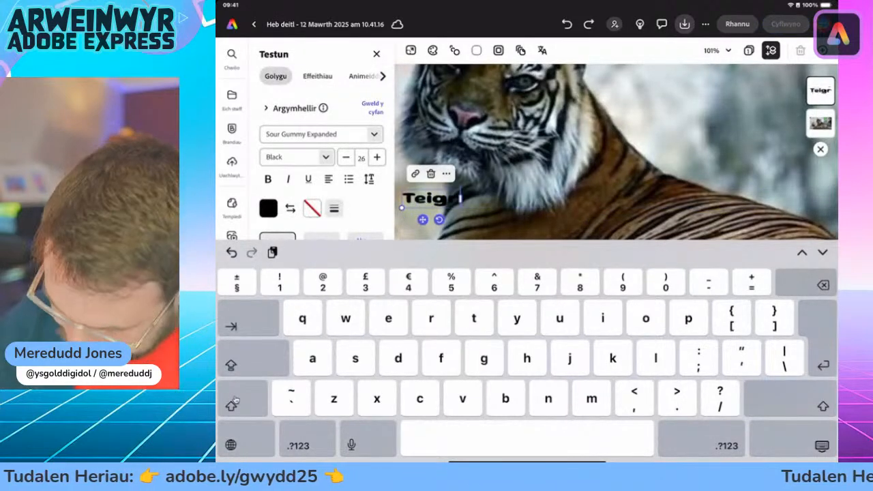
pyautogui.press('Escape')
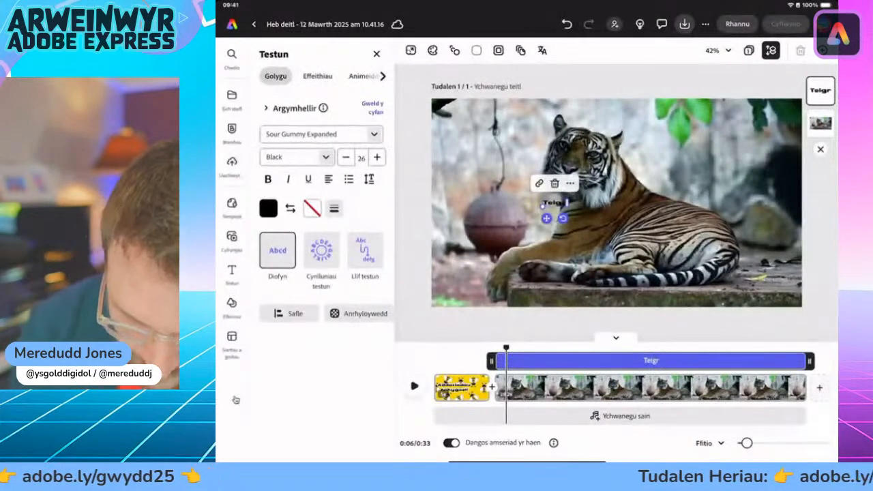
# - Give the "Teigr" heading a white outline with a thickness of 100
pyautogui.click(333, 208)
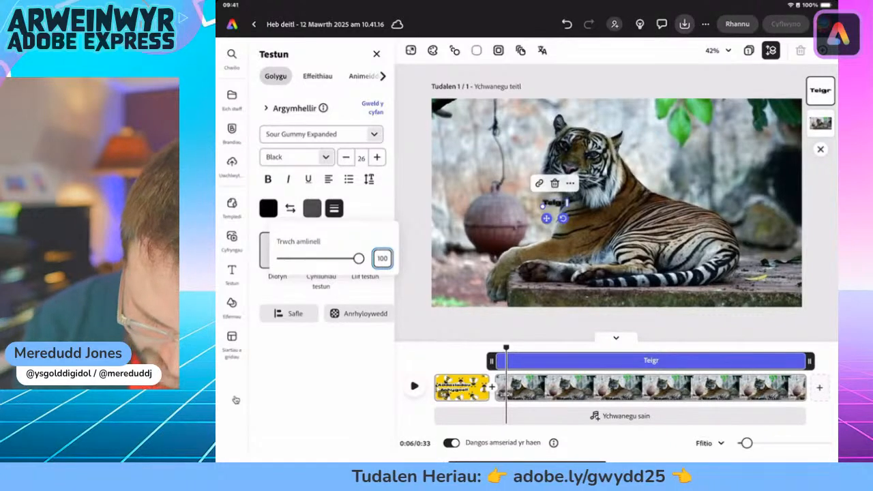
pyautogui.press('Escape')
pyautogui.click(312, 208)
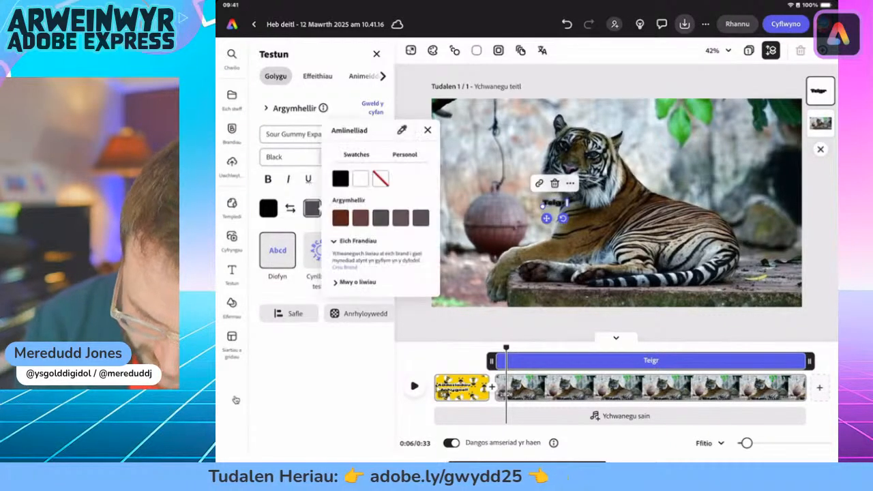
pyautogui.click(360, 179)
pyautogui.click(427, 129)
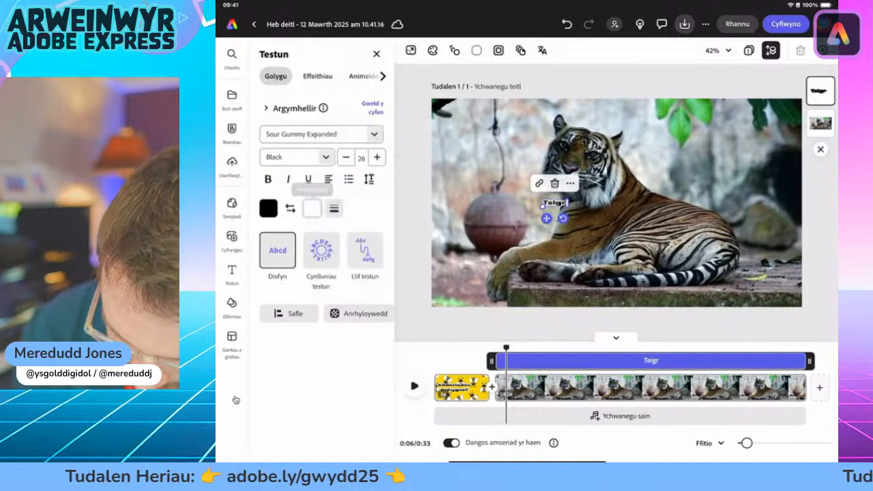
# - Enlarge the "Teigr" heading to about size 167 and place it in the upper-right corner of the tiger scene
pyautogui.moveTo(543, 206); pyautogui.dragTo(374, 260)
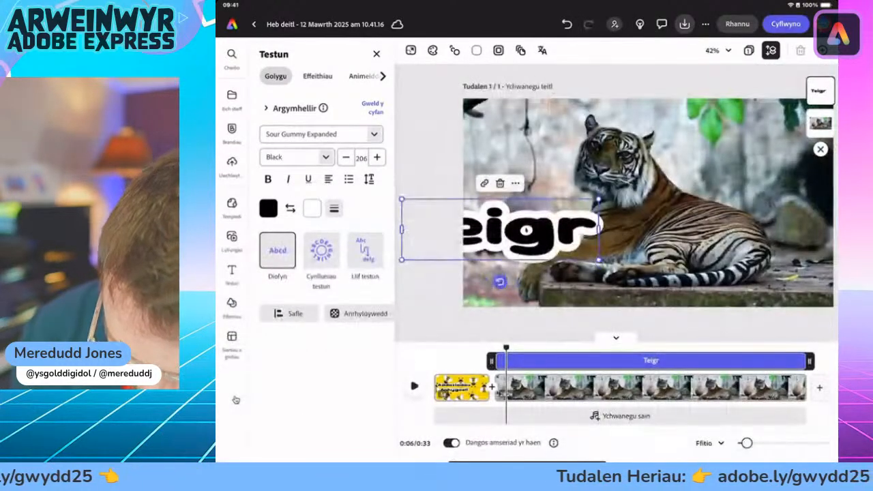
pyautogui.moveTo(500, 228); pyautogui.dragTo(577, 267)
pyautogui.moveTo(478, 298); pyautogui.dragTo(532, 281)
pyautogui.moveTo(604, 259); pyautogui.dragTo(756, 126)
pyautogui.moveTo(682, 148); pyautogui.dragTo(656, 151)
pyautogui.moveTo(734, 123); pyautogui.dragTo(739, 130)
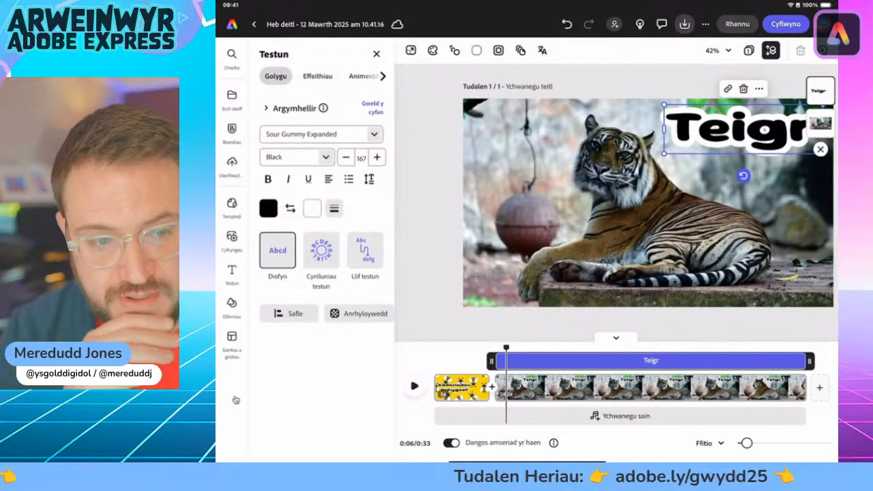
pyautogui.moveTo(743, 129)
pyautogui.mouseDown()
pyautogui.moveTo(736, 276)
pyautogui.moveTo(735, 126)
pyautogui.mouseUp()
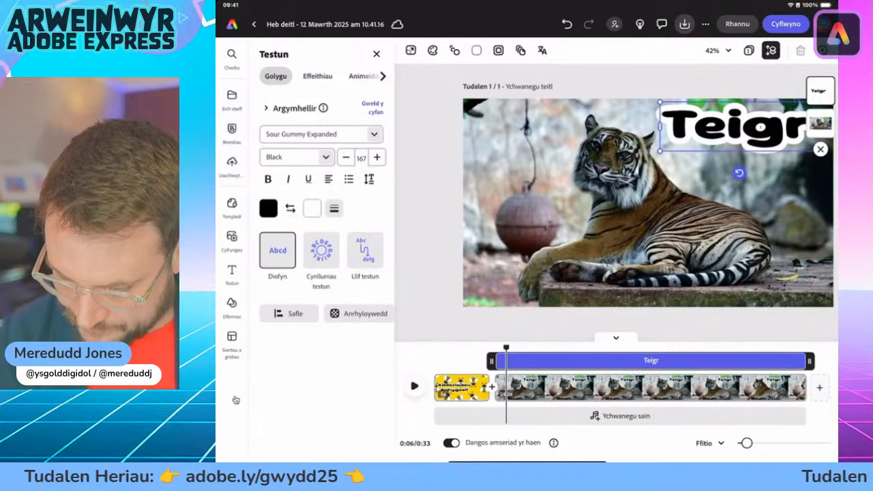
# - Enlarge the "Teigr" heading to size 172
pyautogui.moveTo(659, 148); pyautogui.dragTo(655, 152)
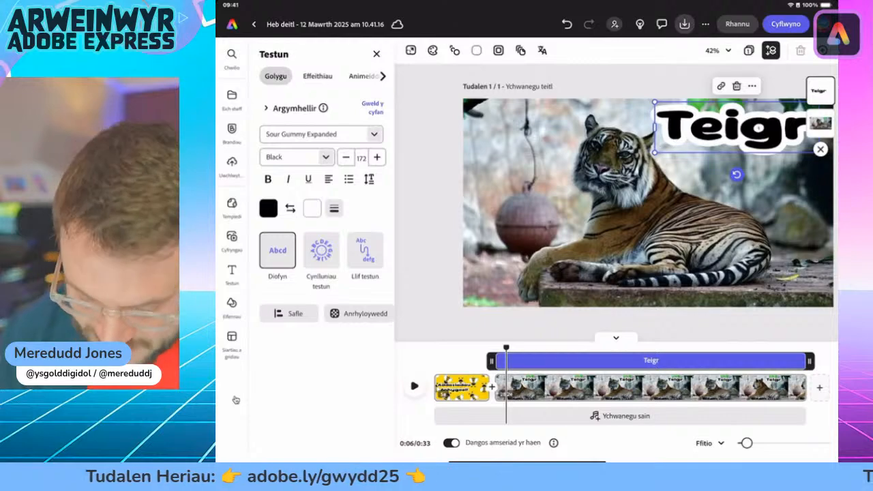
# - Switch to Chrome and copy the tiger's adaptations line, "Streipiau / pawennau mawr / clyw da", from the Google Docs document
pyautogui.moveTo(527, 461); pyautogui.dragTo(527, 307)
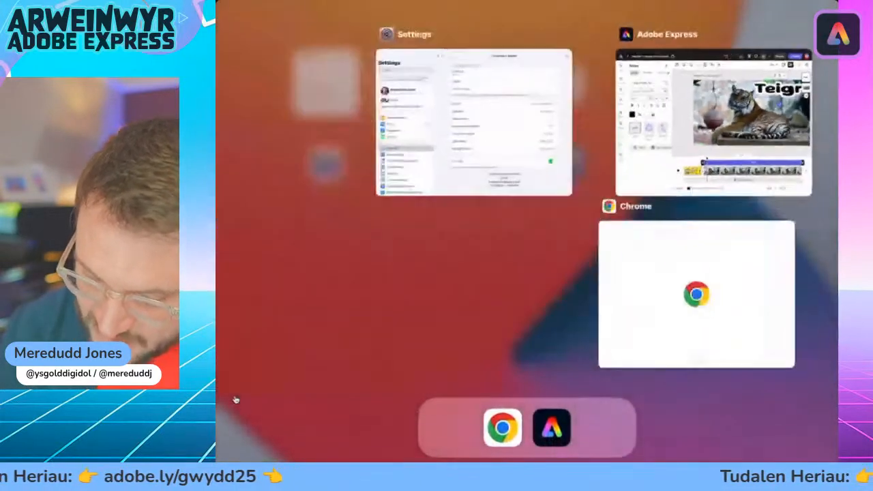
pyautogui.click(719, 298)
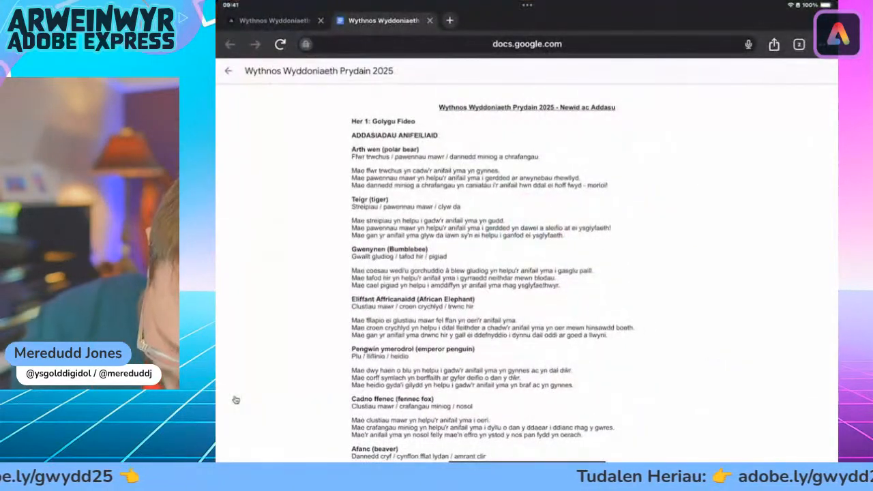
pyautogui.moveTo(377, 213); pyautogui.dragTo(460, 213)
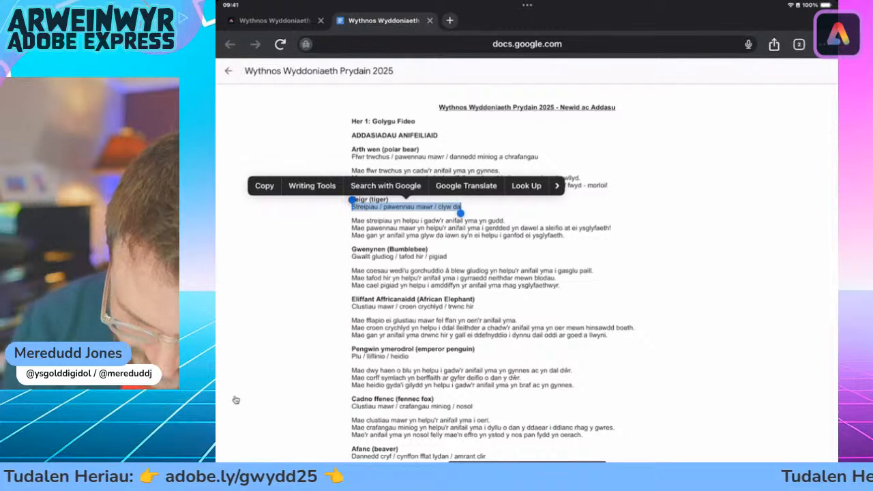
pyautogui.click(264, 186)
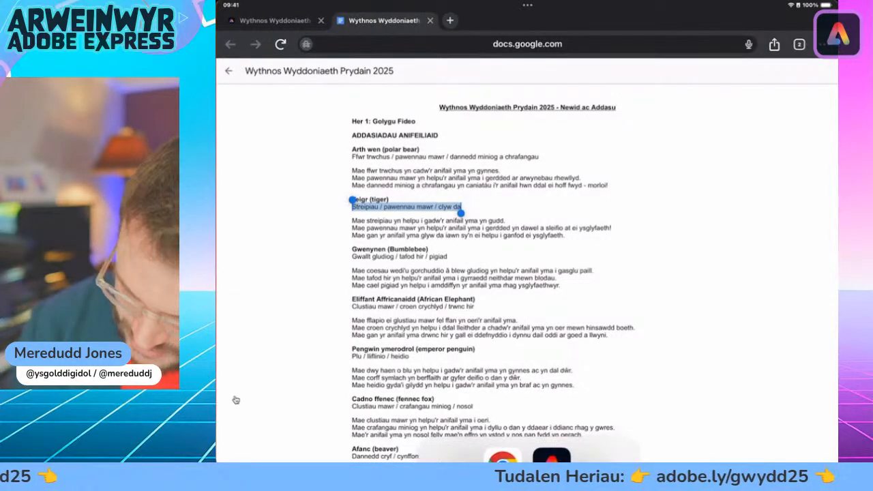
# - Return to Adobe Express and add a text box to the tiger scene reading "Streipiau / pawennau mawr / clyw da"
pyautogui.moveTo(526, 461); pyautogui.dragTo(527, 341)
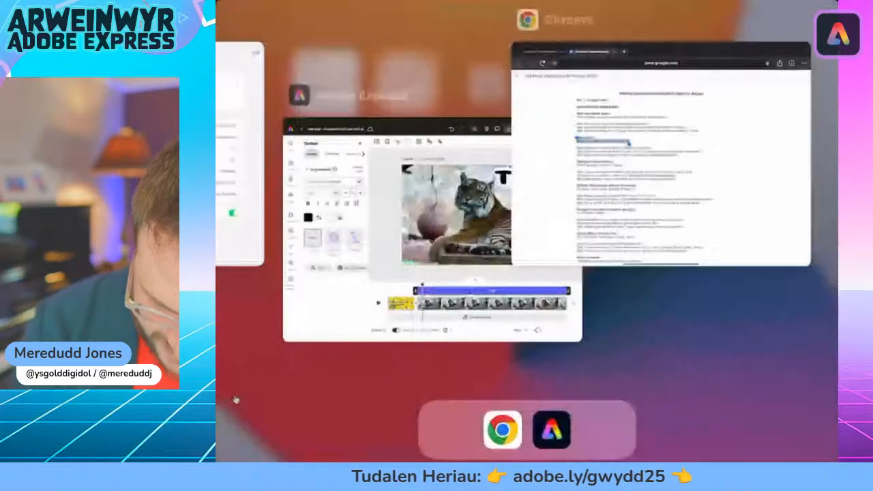
pyautogui.click(429, 229)
pyautogui.click(232, 269)
pyautogui.click(319, 78)
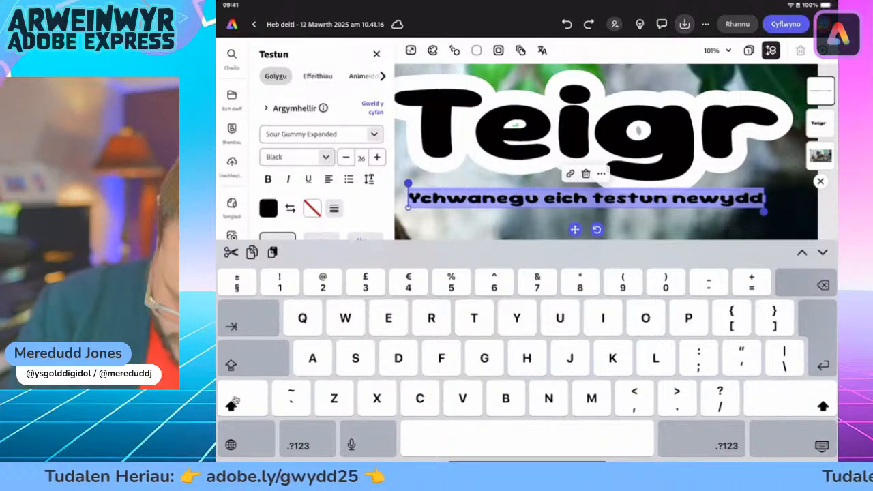
pyautogui.write('Streipiau / pawennau mawr / clyw da')
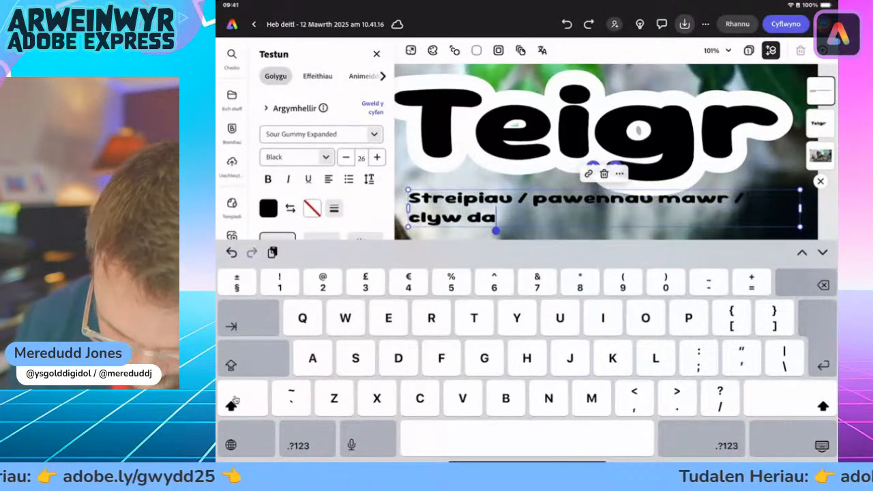
pyautogui.press('Escape')
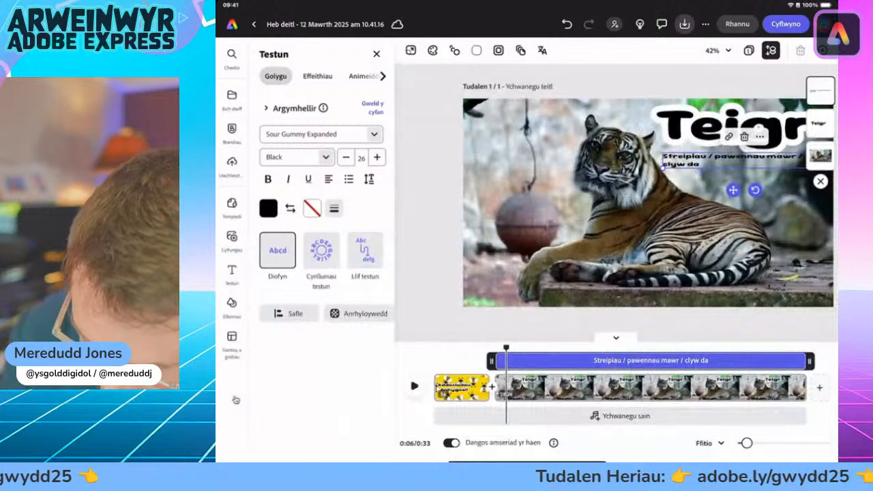
# - Move the adaptations text to the left of the tiger and give it a white outline with a thickness of 100
pyautogui.moveTo(733, 191); pyautogui.dragTo(558, 240)
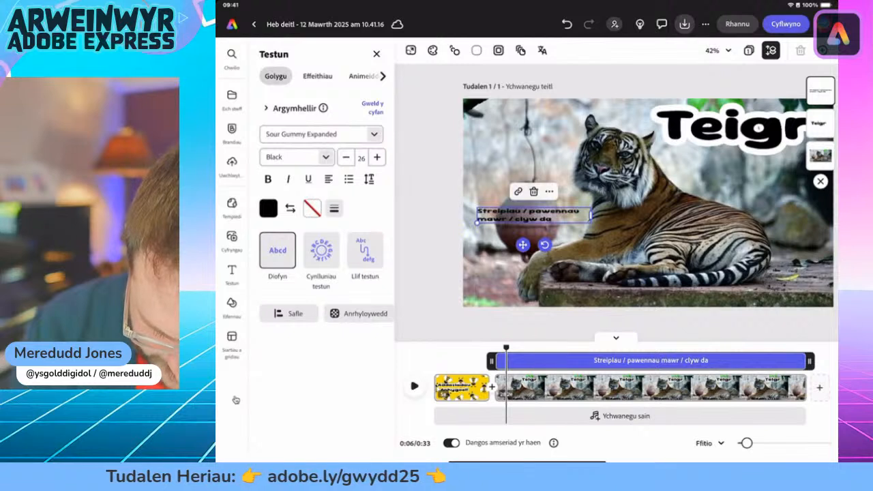
pyautogui.click(334, 208)
pyautogui.moveTo(280, 257); pyautogui.dragTo(356, 257)
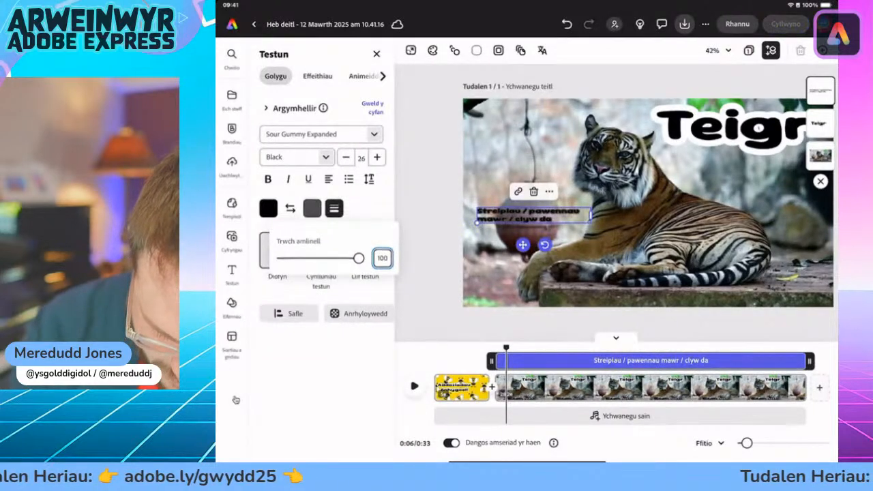
pyautogui.click(333, 208)
pyautogui.click(311, 208)
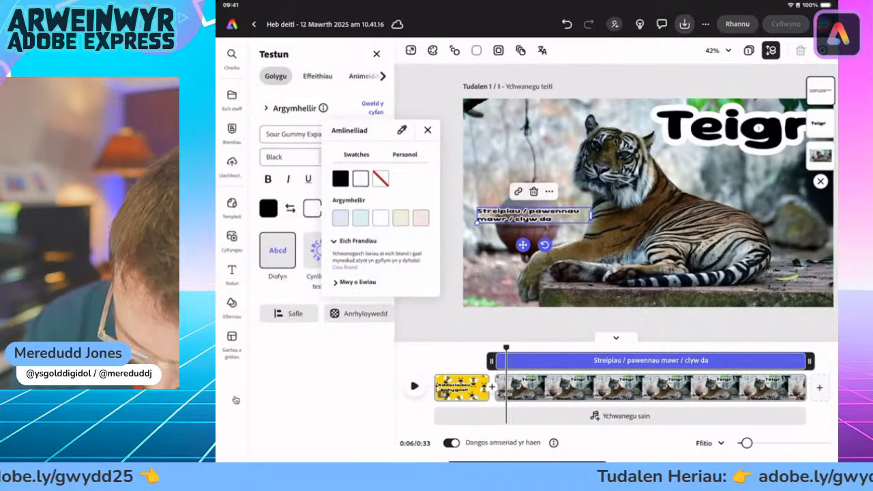
pyautogui.click(312, 208)
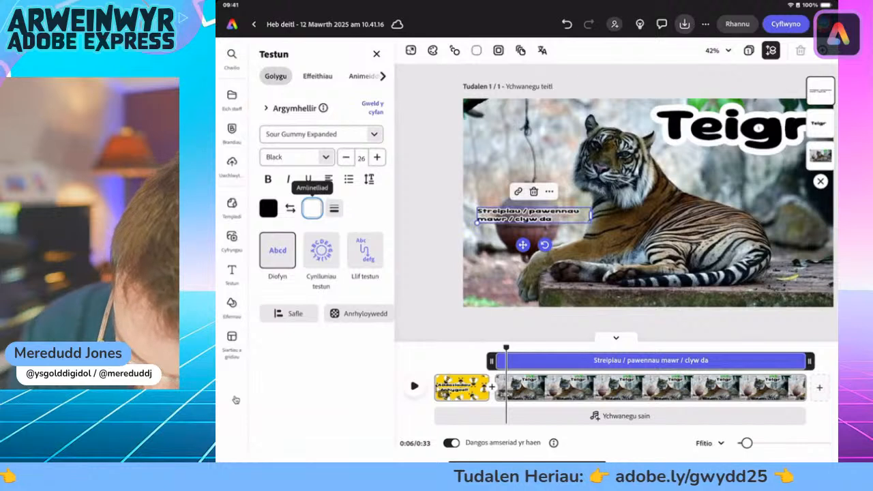
# - Enlarge the tiger adaptations text to about size 48 and adjust the width of its text box
pyautogui.moveTo(534, 215); pyautogui.dragTo(635, 213)
pyautogui.moveTo(577, 220); pyautogui.dragTo(477, 235)
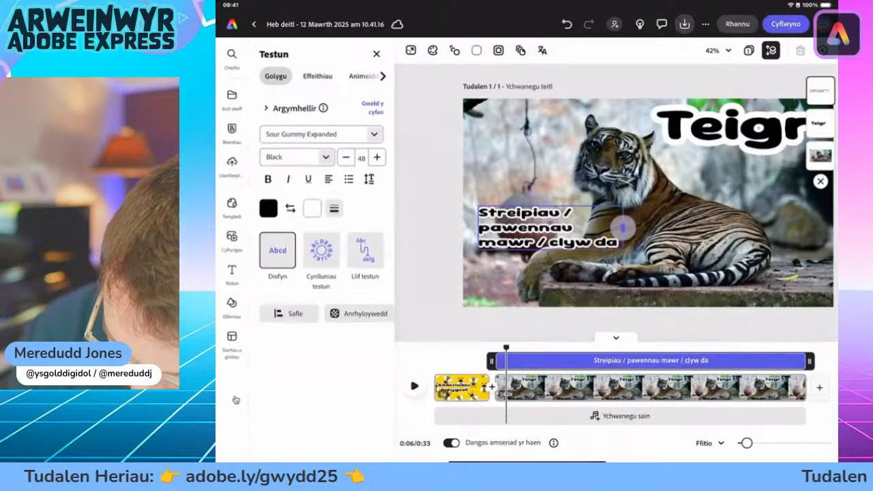
pyautogui.moveTo(609, 235); pyautogui.dragTo(614, 234)
# - Replace the slashes in the adaptations text with line breaks, separating "Streipiau", "pawennau mawr" and "clyw da"
pyautogui.click(573, 213)
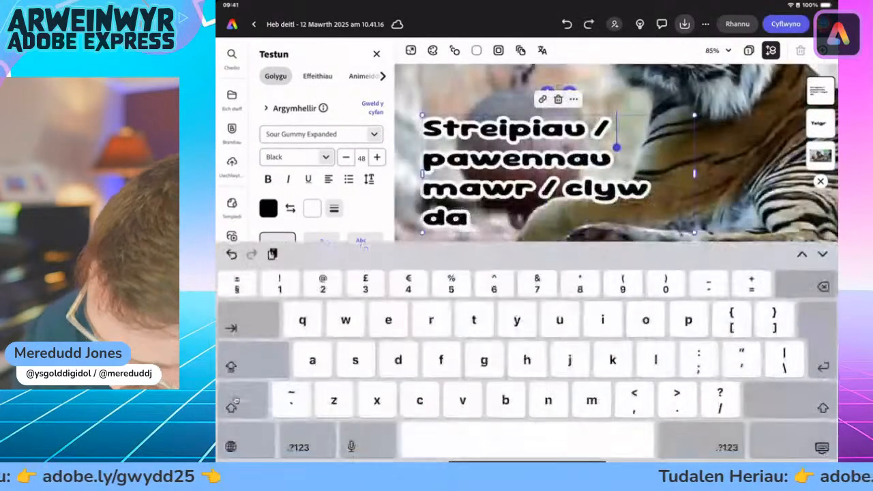
pyautogui.press('BackSpace')
pyautogui.press('BackSpace')
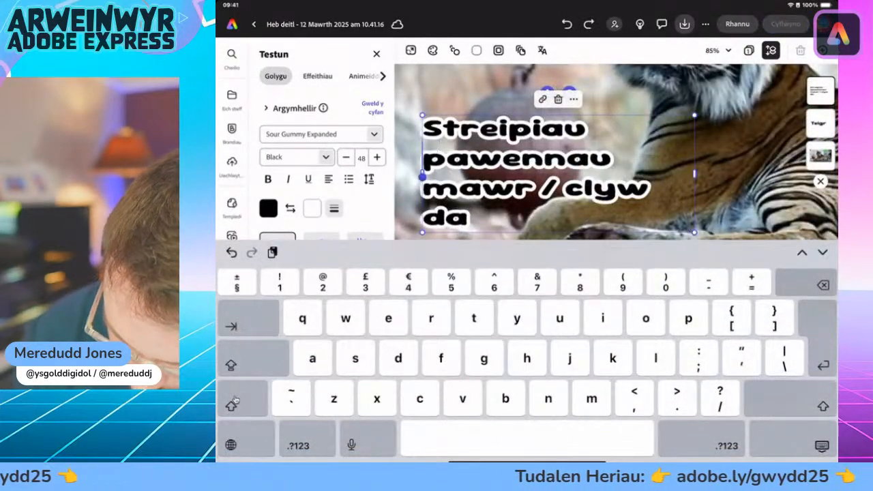
pyautogui.press('BackSpace')
pyautogui.press('Return')
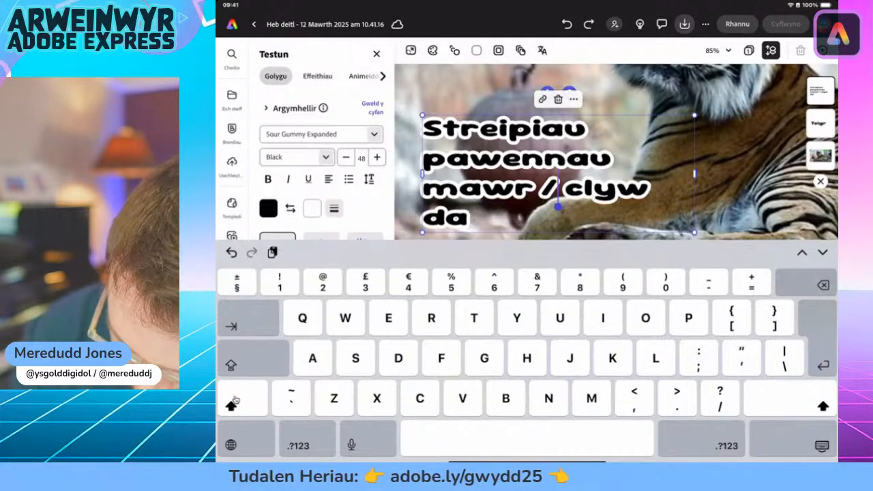
pyautogui.moveTo(558, 206); pyautogui.dragTo(564, 206)
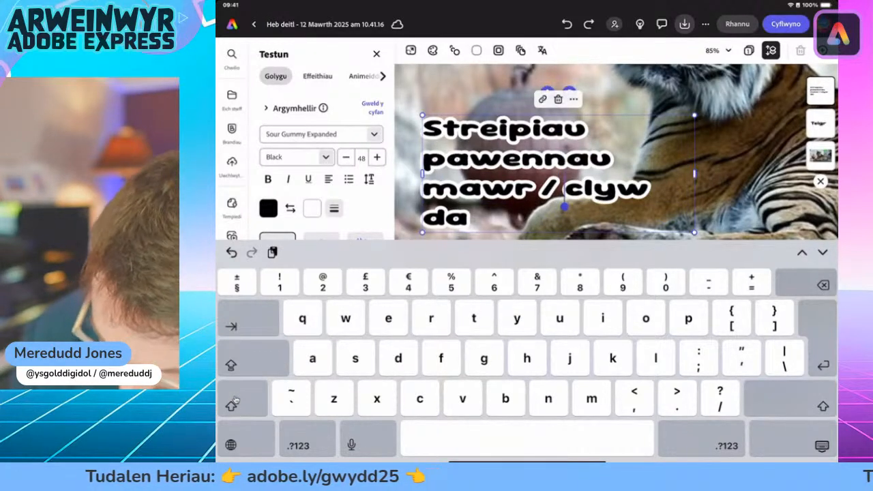
pyautogui.press('BackSpace')
pyautogui.press('BackSpace')
pyautogui.press('BackSpace')
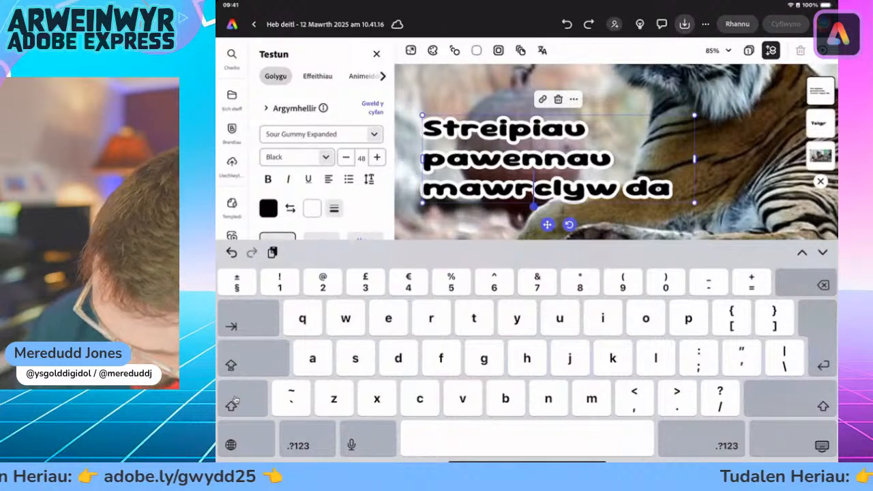
pyautogui.press('Return')
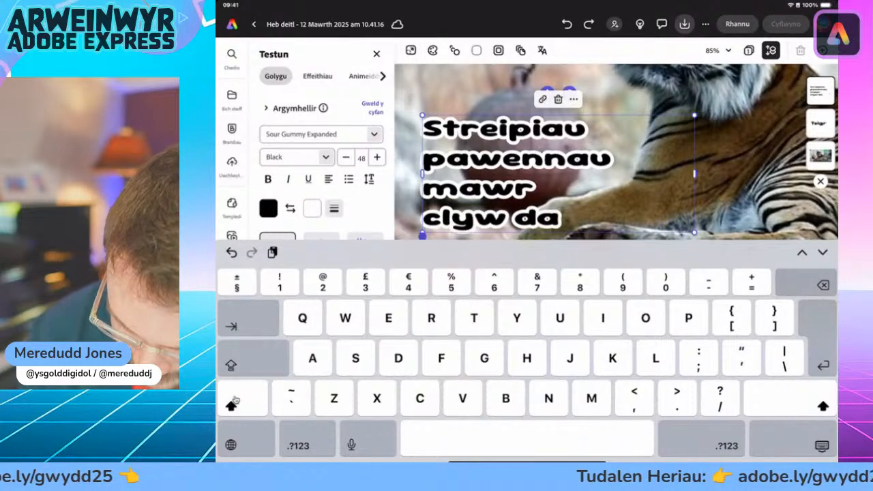
pyautogui.press('Escape')
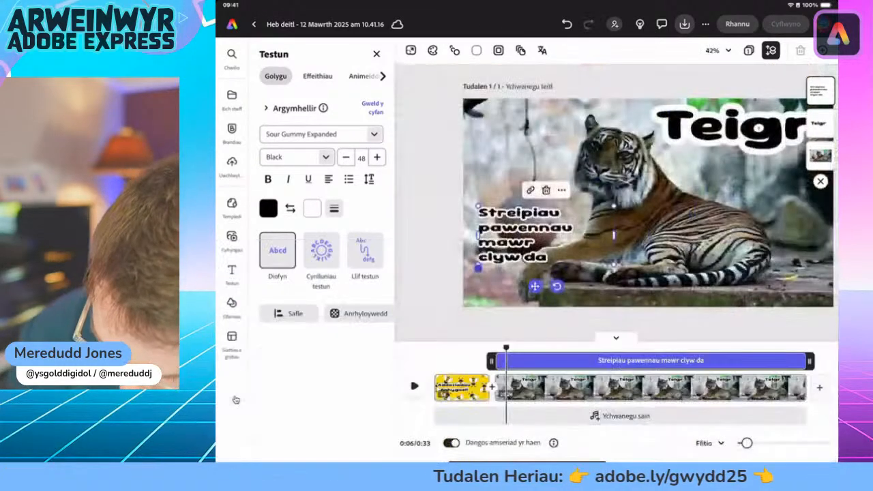
# - Widen the adaptations text box to fit three lines, enlarge the text to about size 69, and place it in the scene's lower-left area
pyautogui.moveTo(614, 234); pyautogui.dragTo(652, 227)
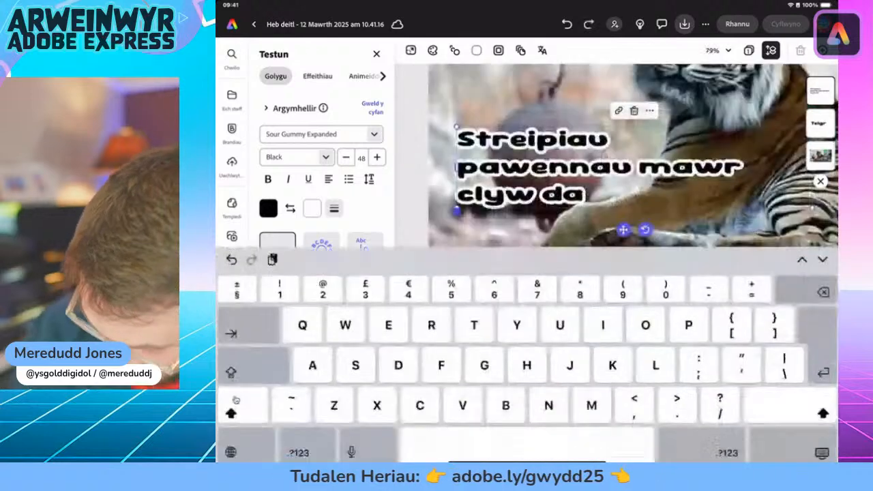
pyautogui.press('Escape')
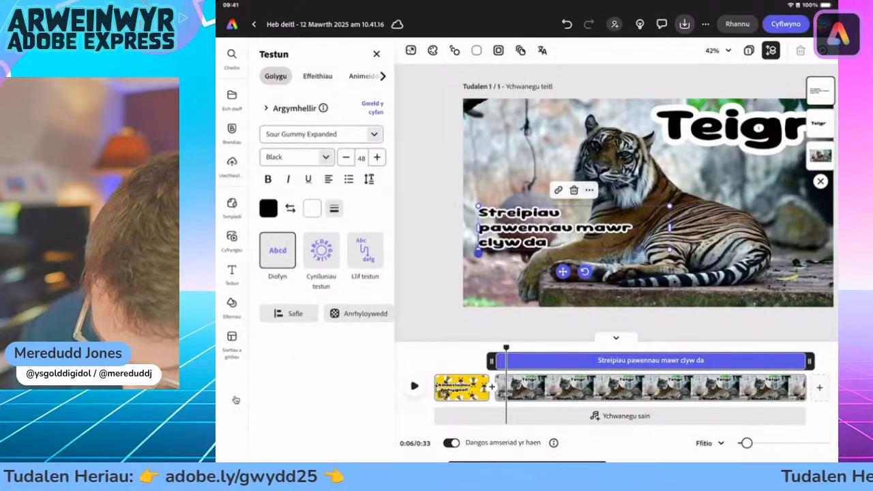
pyautogui.moveTo(670, 249); pyautogui.dragTo(754, 268)
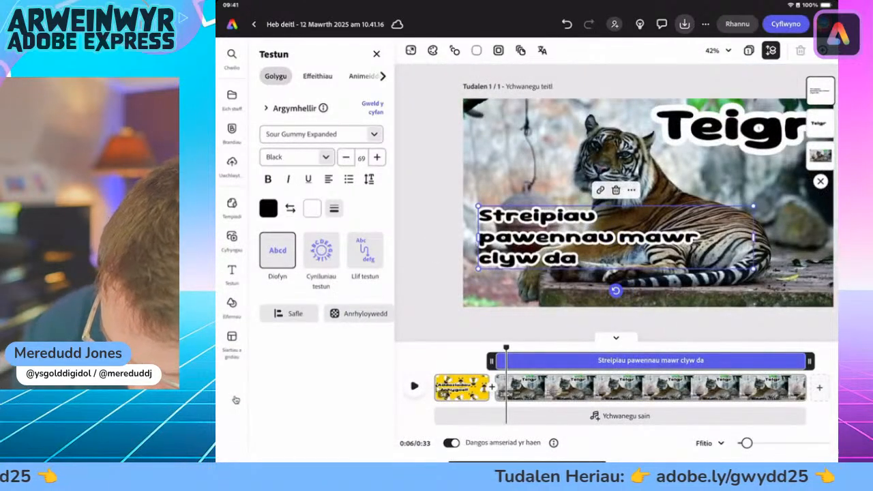
pyautogui.moveTo(614, 239)
pyautogui.mouseDown()
pyautogui.moveTo(603, 244)
pyautogui.moveTo(606, 269)
pyautogui.moveTo(606, 251)
pyautogui.mouseUp()
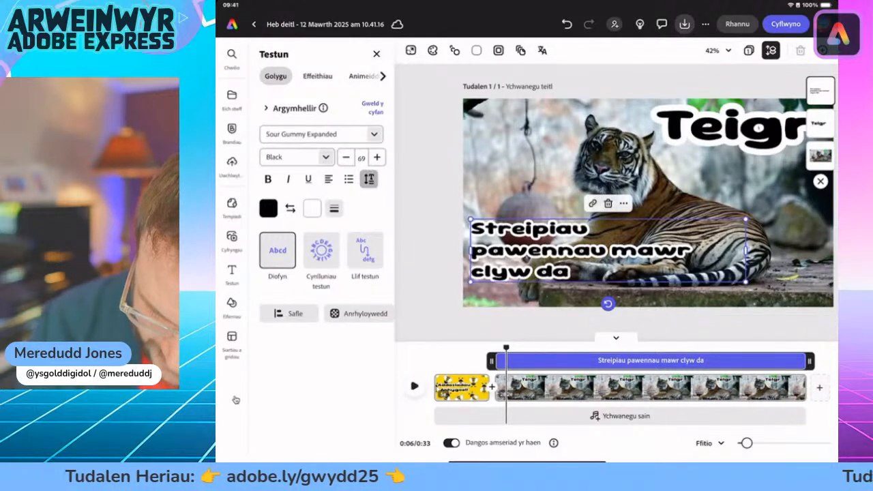
# - Set the adaptations text's line spacing to about 1.62 and nudge the text box slightly within the lower-left area
pyautogui.click(368, 178)
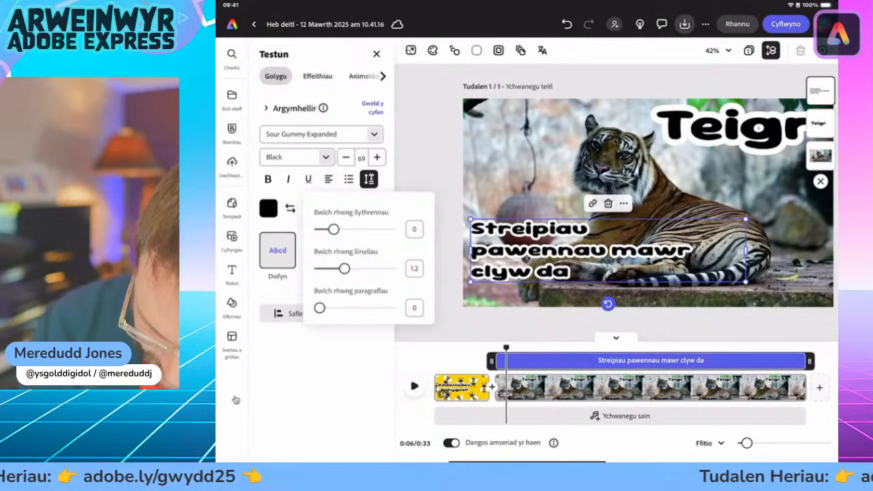
pyautogui.moveTo(344, 269); pyautogui.dragTo(360, 269)
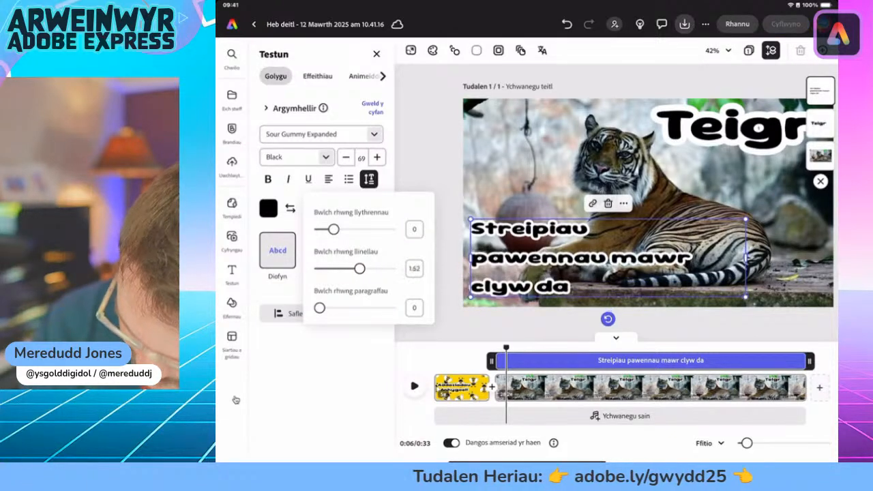
pyautogui.moveTo(580, 257)
pyautogui.mouseDown()
pyautogui.moveTo(584, 241)
pyautogui.moveTo(584, 255)
pyautogui.mouseUp()
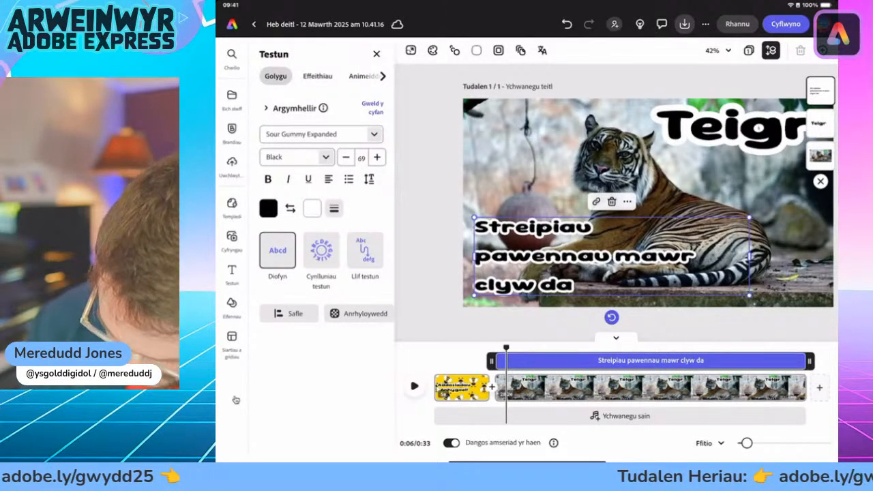
# - Preview the video from the title scene into the tiger scene to check the text
pyautogui.moveTo(507, 348); pyautogui.dragTo(475, 348)
pyautogui.click(414, 386)
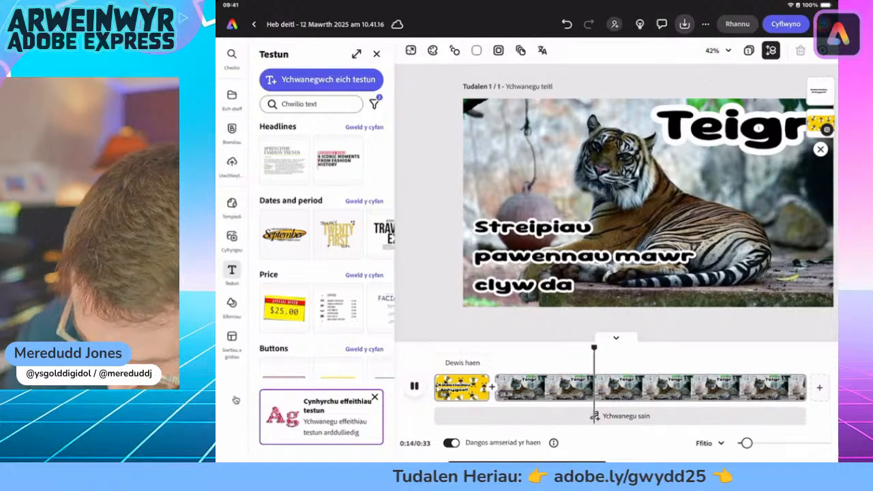
pyautogui.press('space')
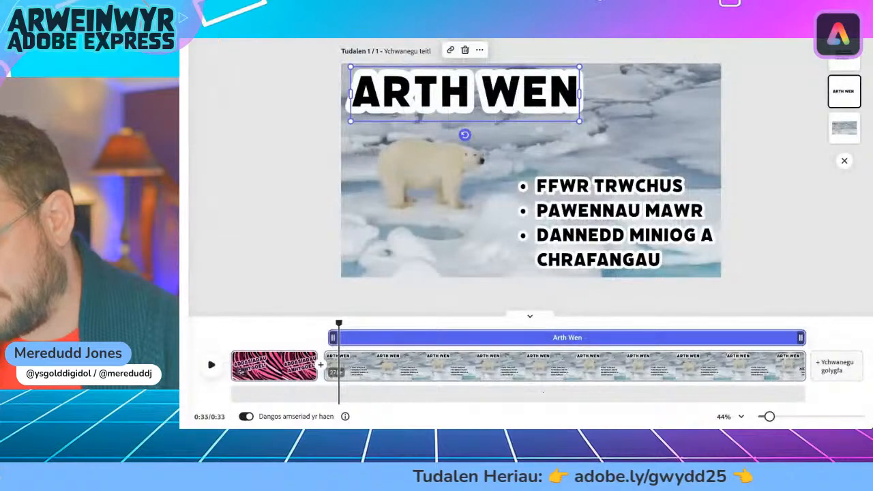
# - Trim the end of the "Arth Wen" polar bear scene to about 0:16 on the timeline and add a blank scene after it
pyautogui.moveTo(803, 367); pyautogui.dragTo(772, 370)
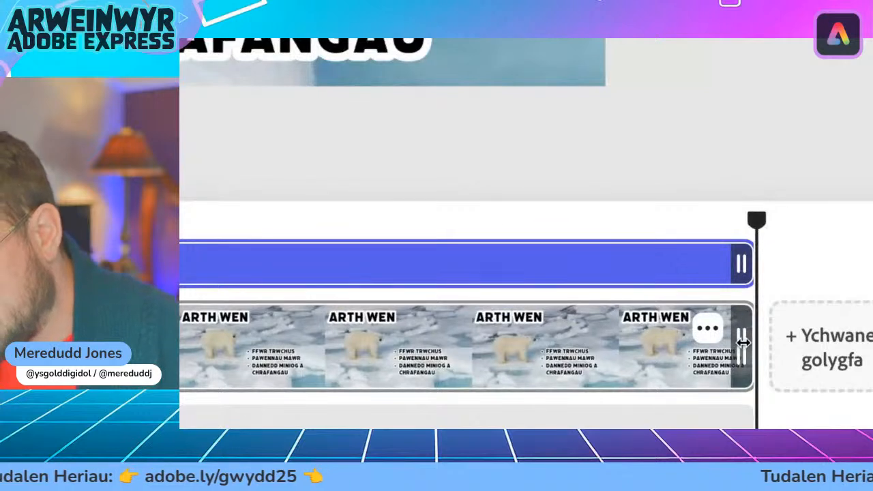
pyautogui.moveTo(742, 341); pyautogui.dragTo(649, 333)
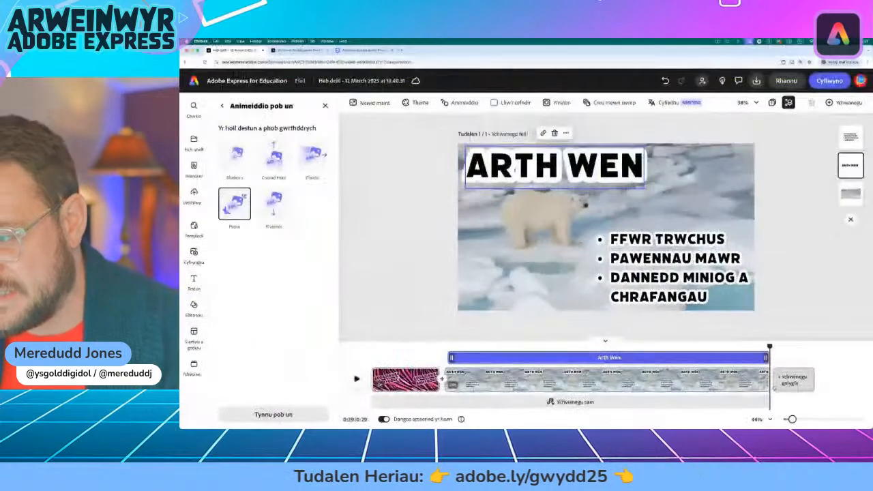
pyautogui.moveTo(765, 379); pyautogui.dragTo(590, 379)
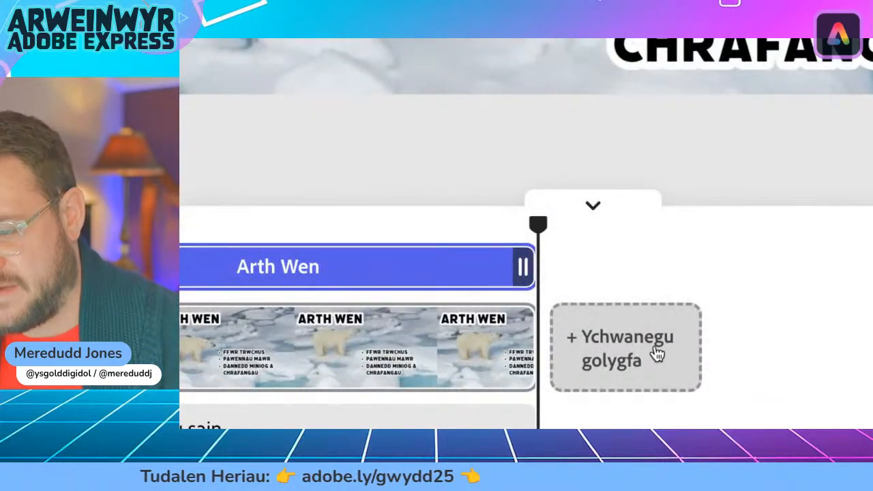
pyautogui.click(657, 354)
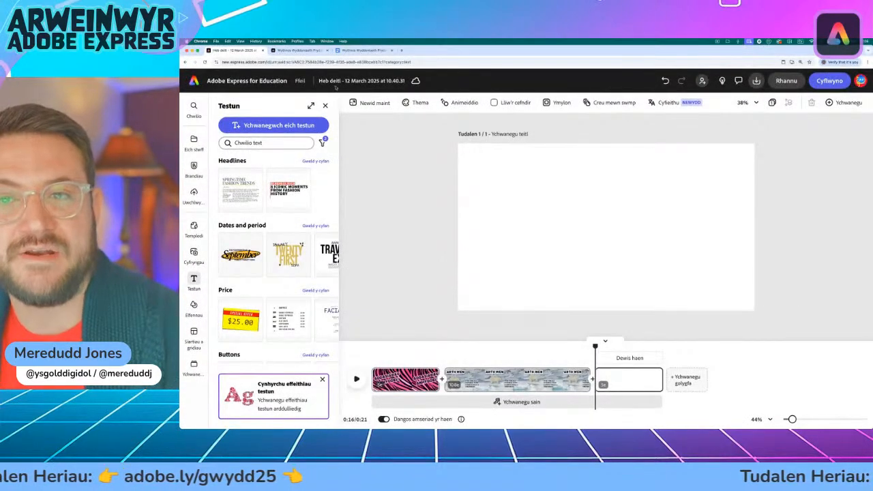
# - Review the animals and their adaptations in the Google Docs script, then return to the Adobe Express project
pyautogui.click(361, 51)
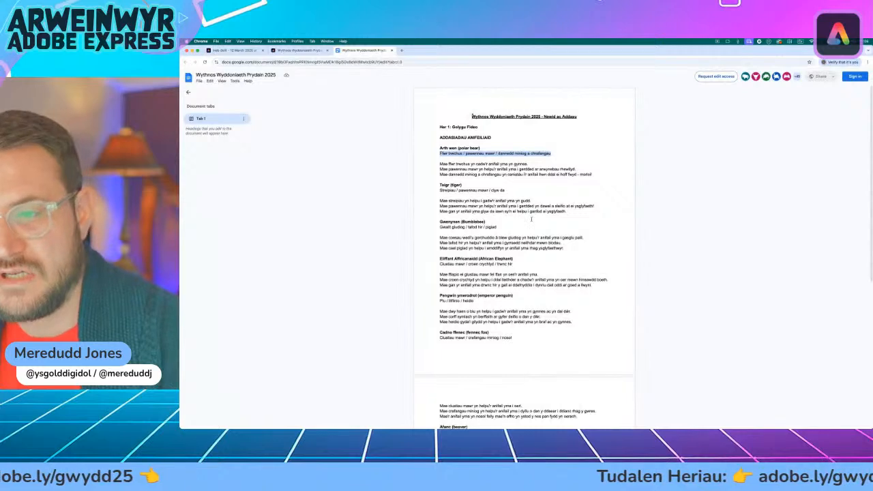
pyautogui.scroll(-2, 531, 214)
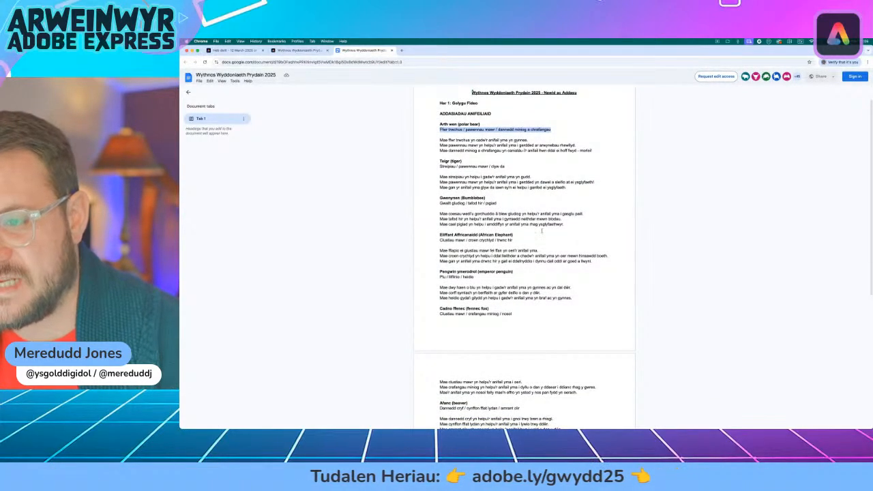
pyautogui.scroll(-2, 543, 231)
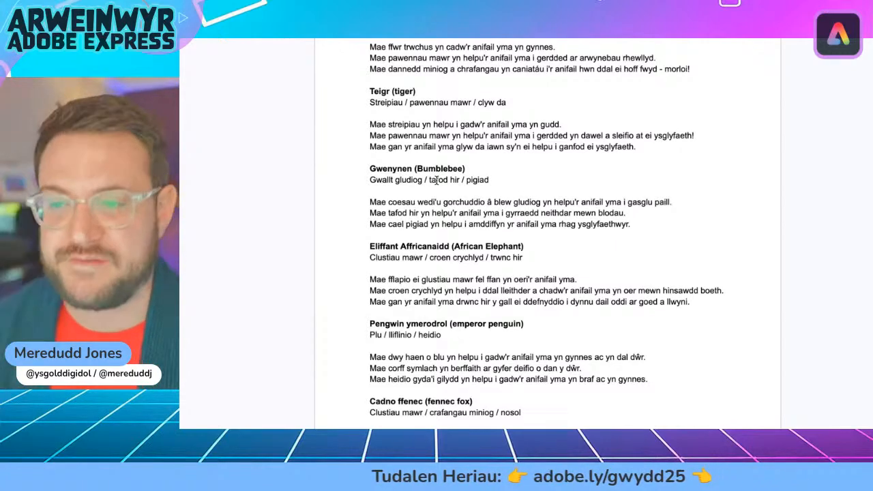
pyautogui.scroll(-1, 482, 233)
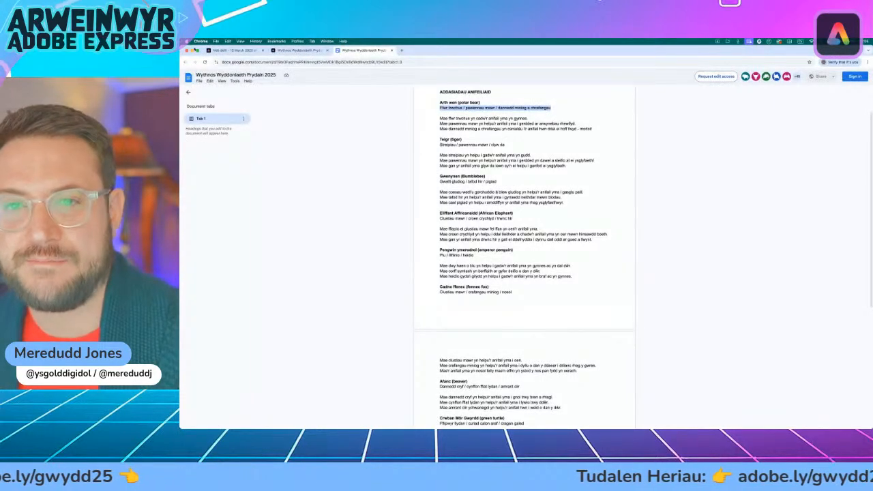
pyautogui.click(240, 51)
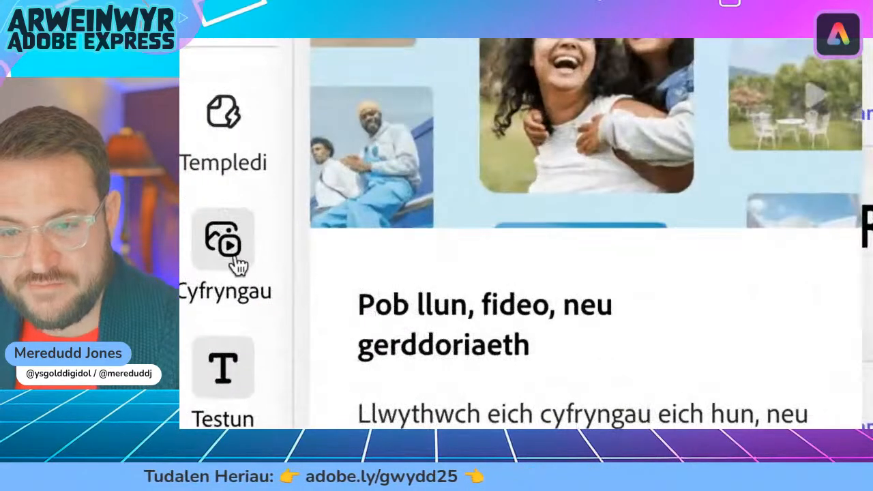
# - Search the stock media for "african elephant", compare the photo results, and browse the matching videos
pyautogui.click(194, 254)
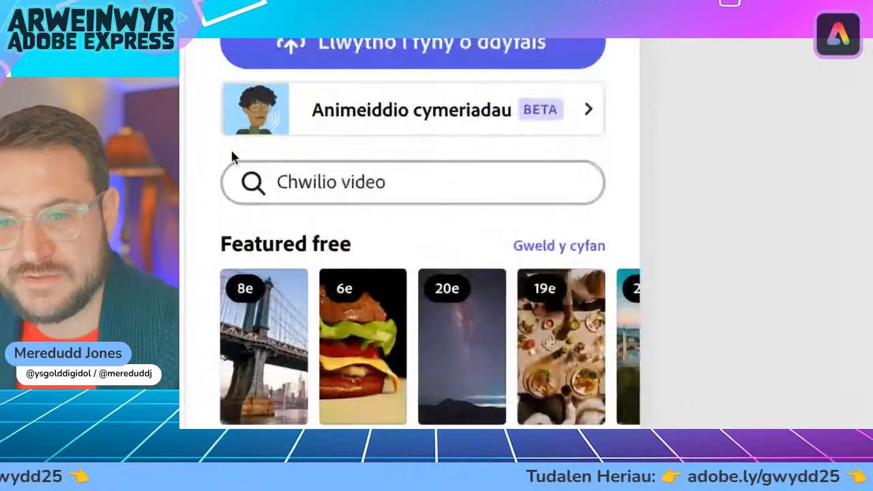
pyautogui.click(262, 163)
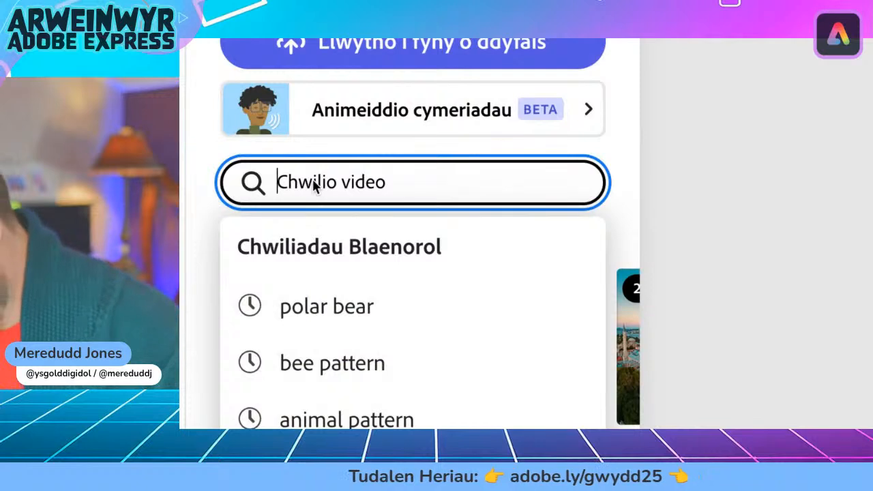
pyautogui.write('african elephant')
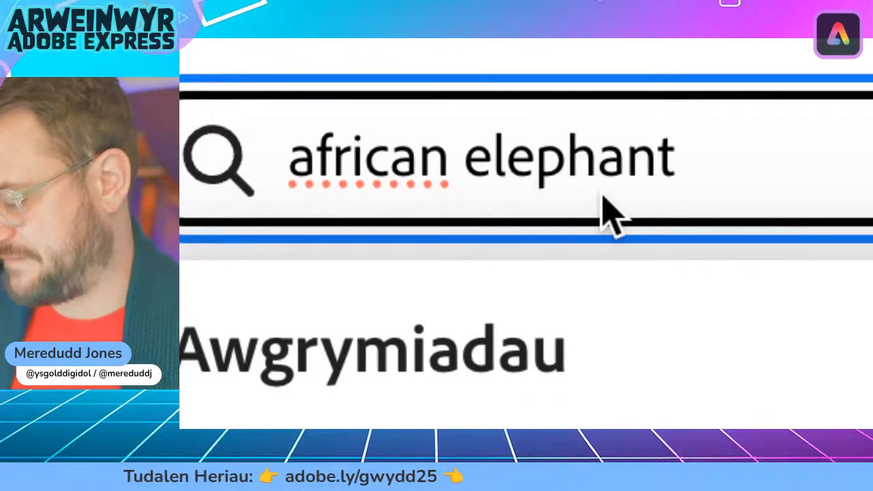
pyautogui.press('Return')
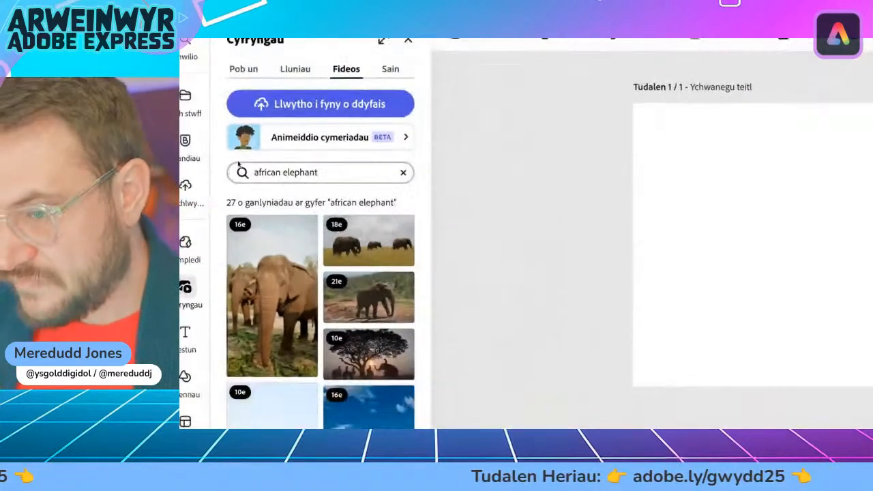
pyautogui.click(294, 70)
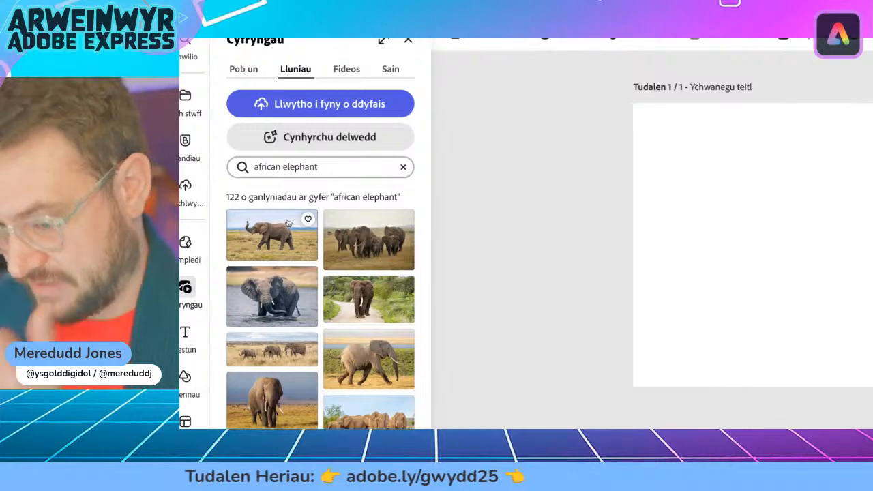
pyautogui.click(347, 69)
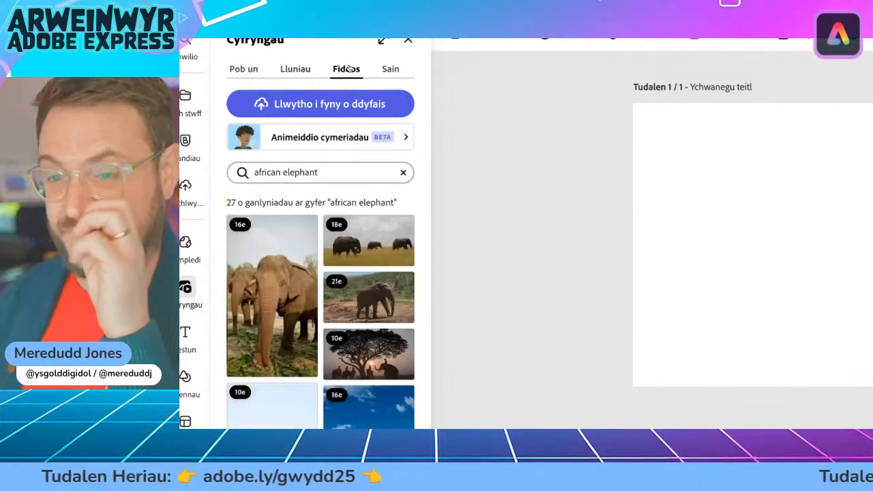
pyautogui.scroll(-1, 368, 239)
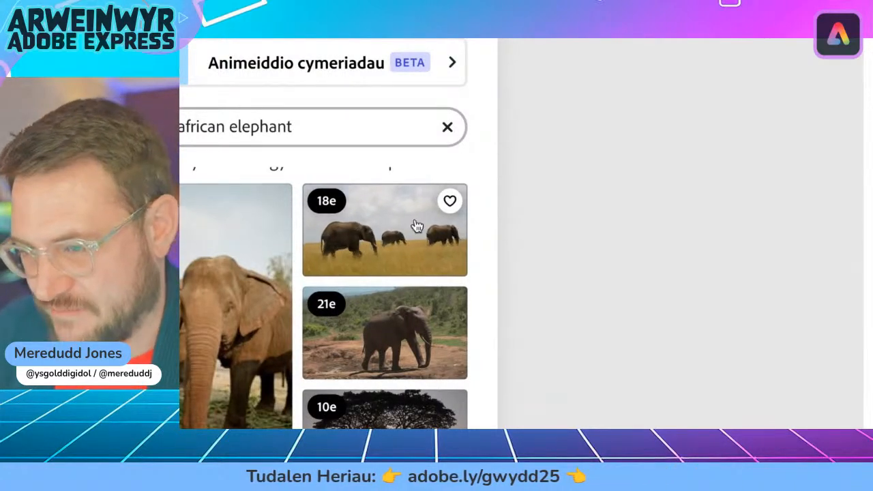
pyautogui.scroll(-3, 329, 295)
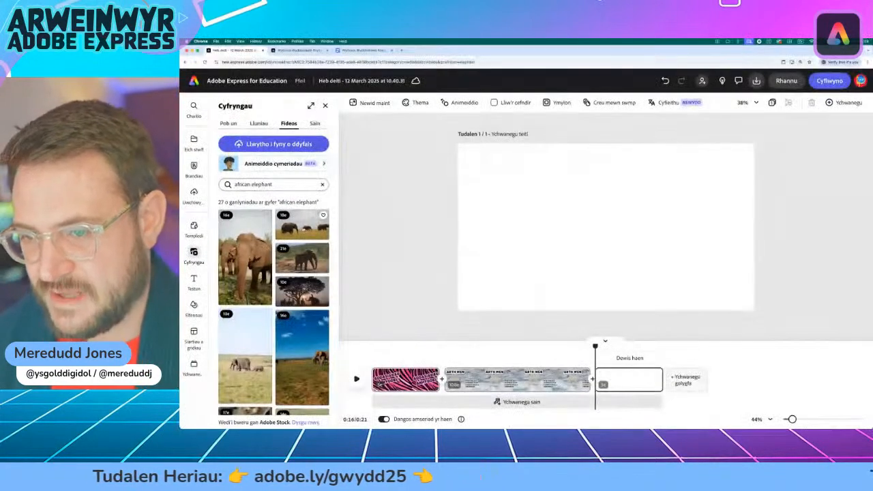
# - Add the 18-second video of three elephants walking through grassland to the blank scene
pyautogui.click(302, 225)
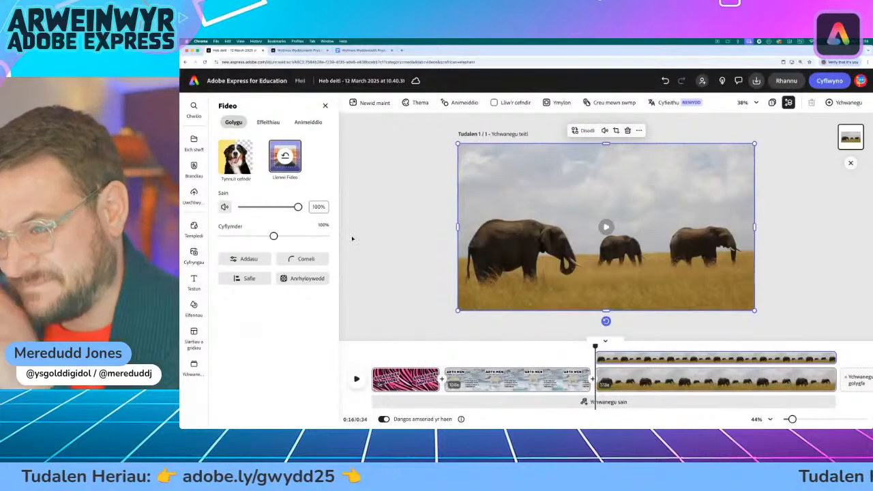
pyautogui.click(382, 203)
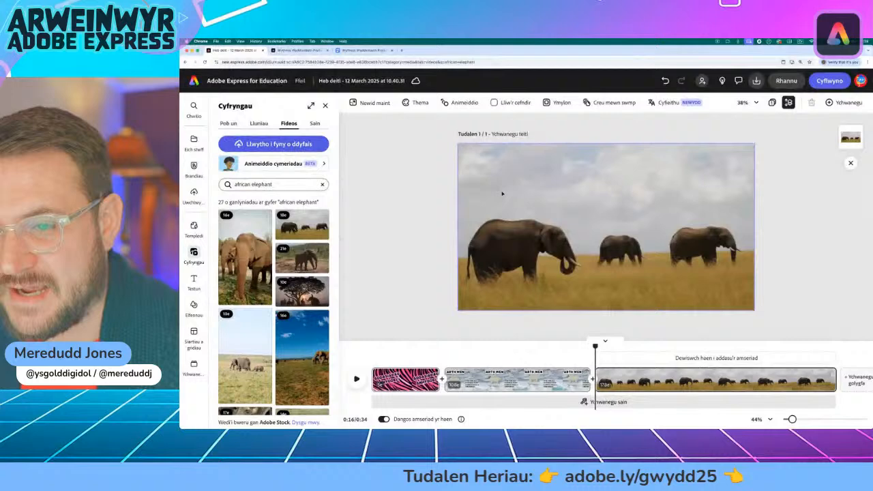
pyautogui.click(595, 327)
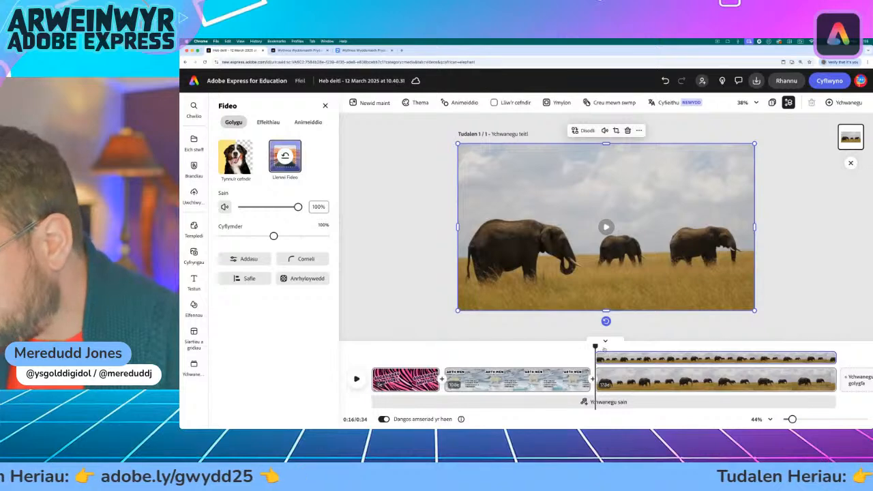
# - Copy the "ARTH WEN" title from the polar bear scene and paste it into the elephant scene at about 0:18
pyautogui.moveTo(596, 346); pyautogui.dragTo(470, 325)
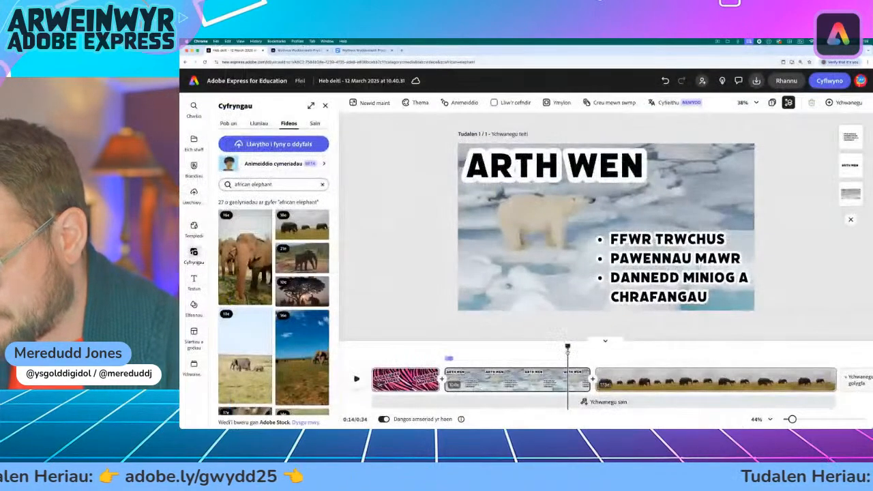
pyautogui.click(534, 161)
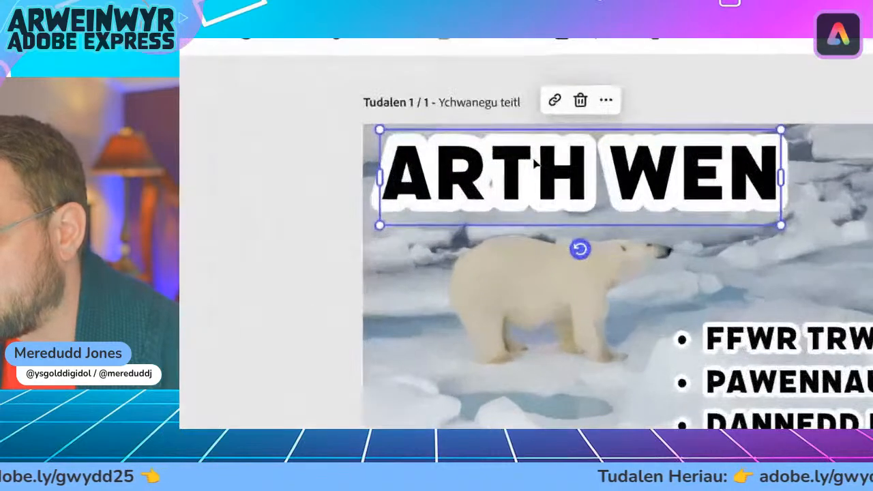
pyautogui.click(606, 100)
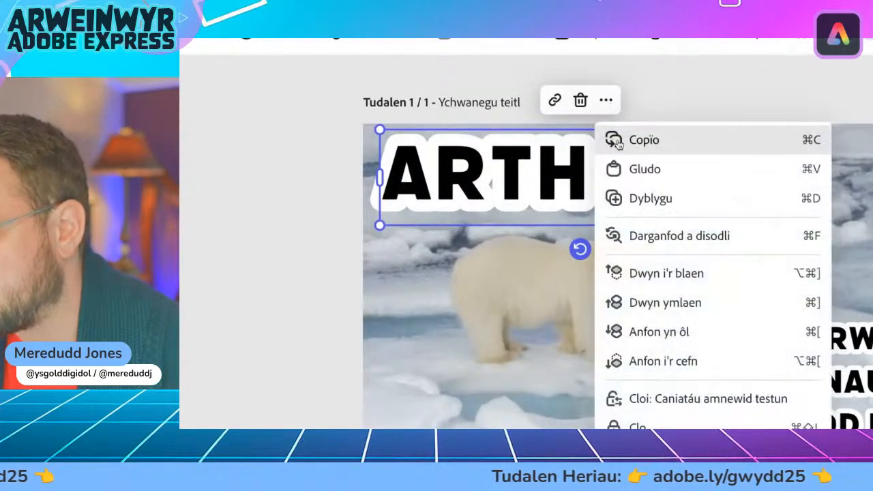
pyautogui.click(648, 142)
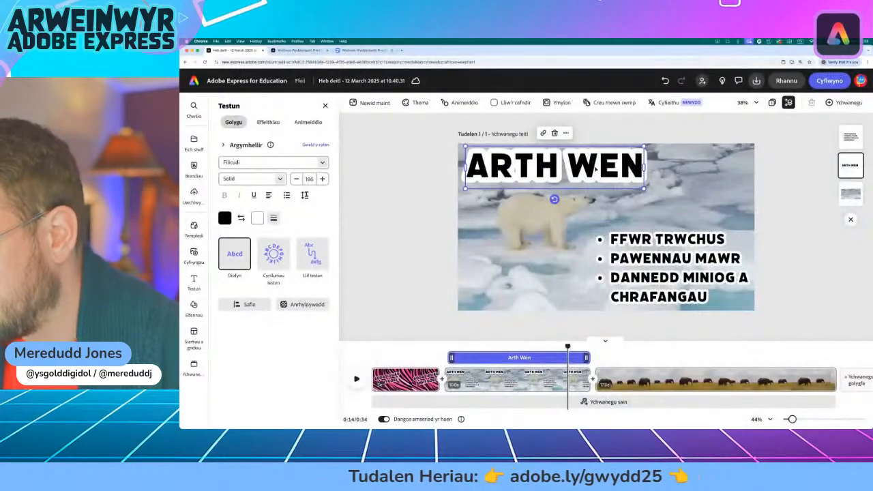
pyautogui.moveTo(567, 346); pyautogui.dragTo(621, 347)
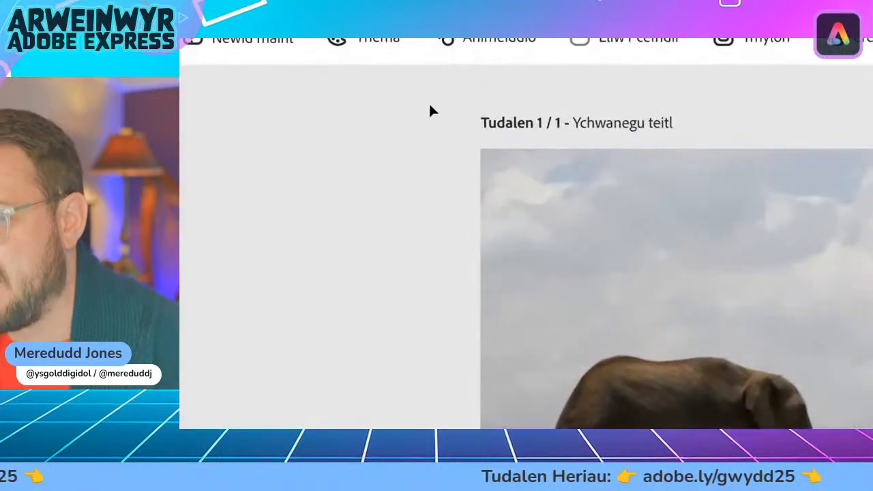
pyautogui.rightClick(429, 111)
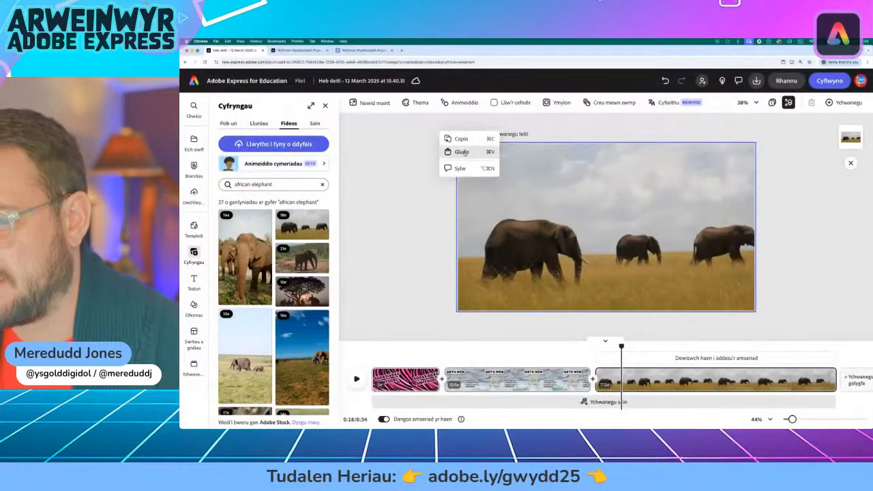
pyautogui.click(463, 152)
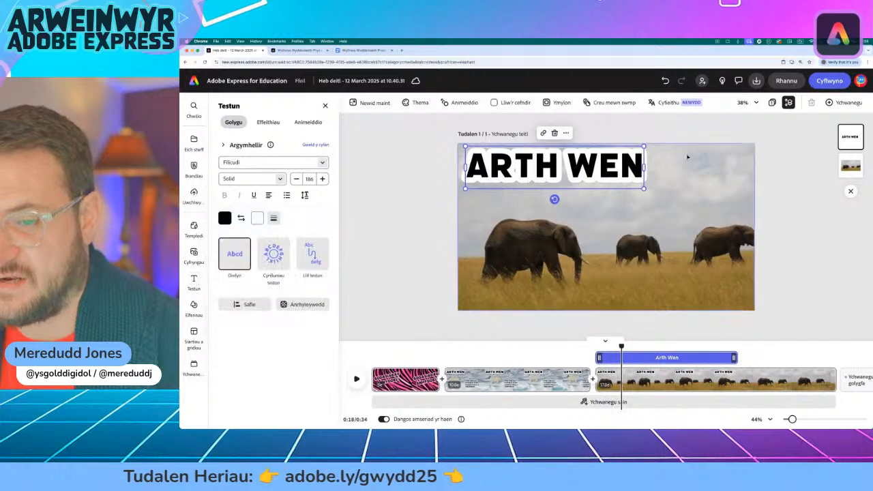
# - Replace the pasted title's text with "Eliffant Affricanaidd" and nudge the text box slightly near the top of the elephant scene
pyautogui.doubleClick(604, 166)
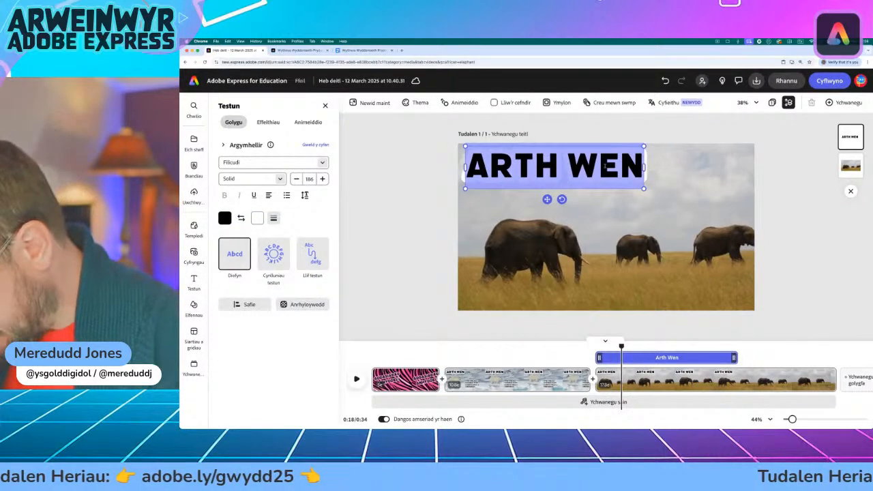
pyautogui.write('EL')
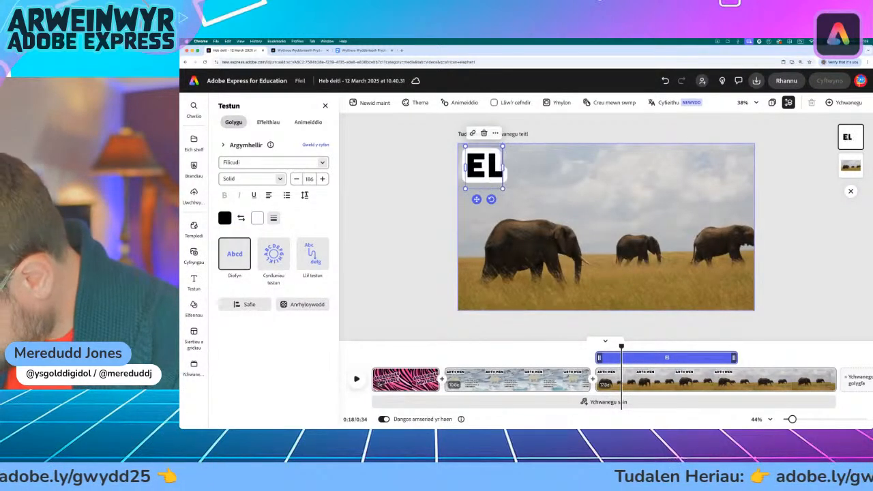
pyautogui.write('IFF')
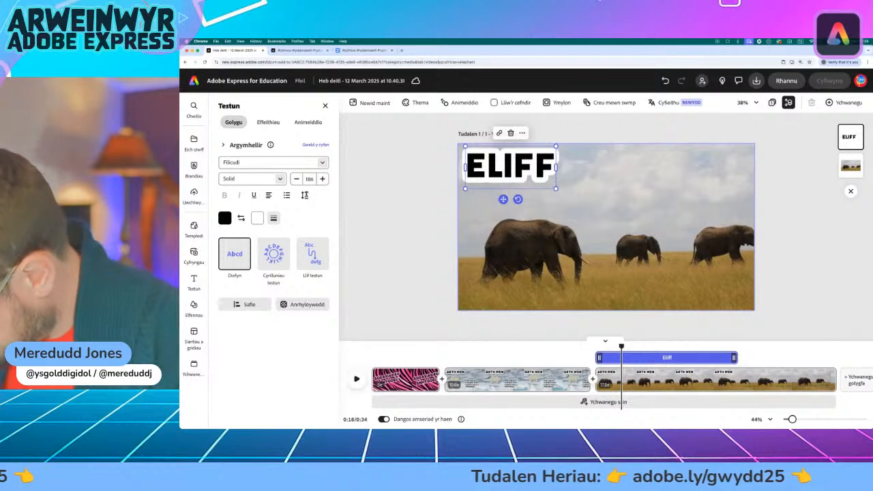
pyautogui.write('ANT Affric')
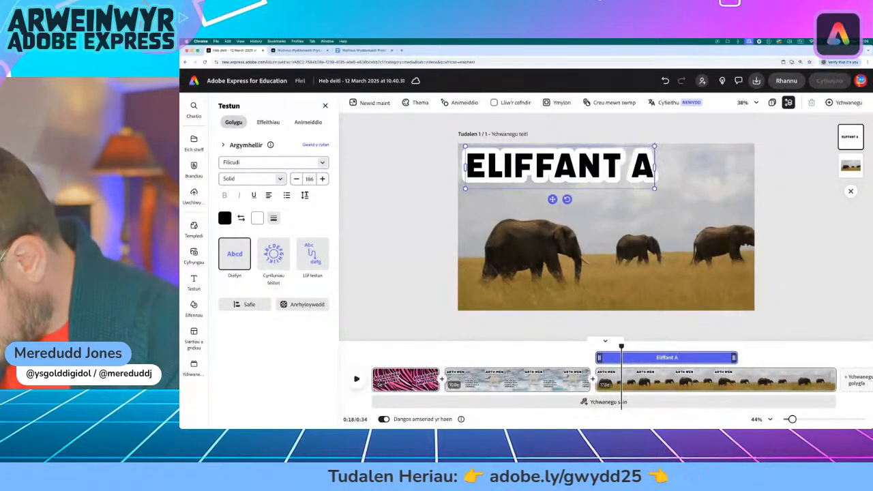
pyautogui.write('anaidd')
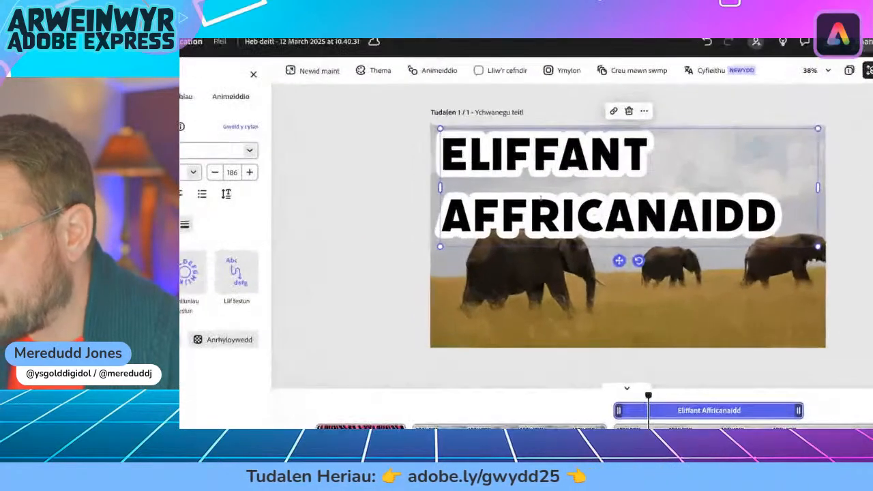
pyautogui.moveTo(619, 261)
pyautogui.mouseDown()
pyautogui.moveTo(657, 279)
pyautogui.moveTo(618, 262)
pyautogui.mouseUp()
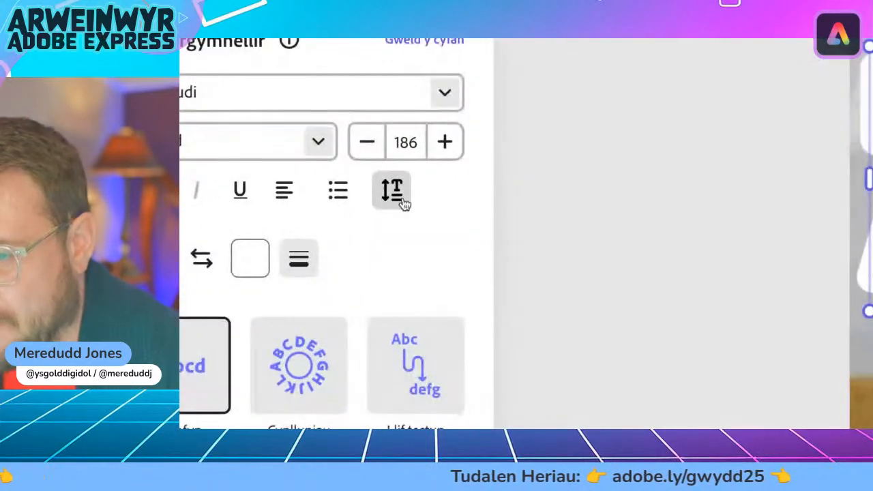
# - Try tightening the elephant title's letter spacing to about -69
pyautogui.click(395, 193)
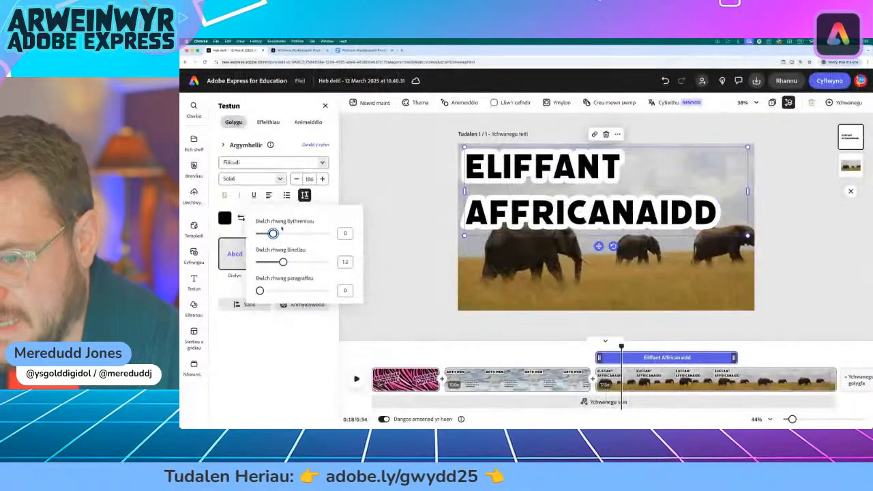
pyautogui.moveTo(273, 233); pyautogui.dragTo(268, 233)
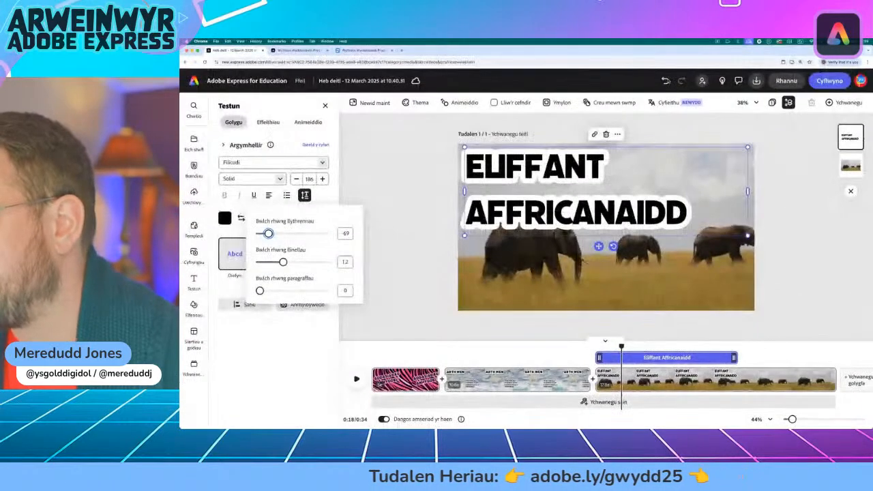
pyautogui.click(628, 114)
pyautogui.click(627, 115)
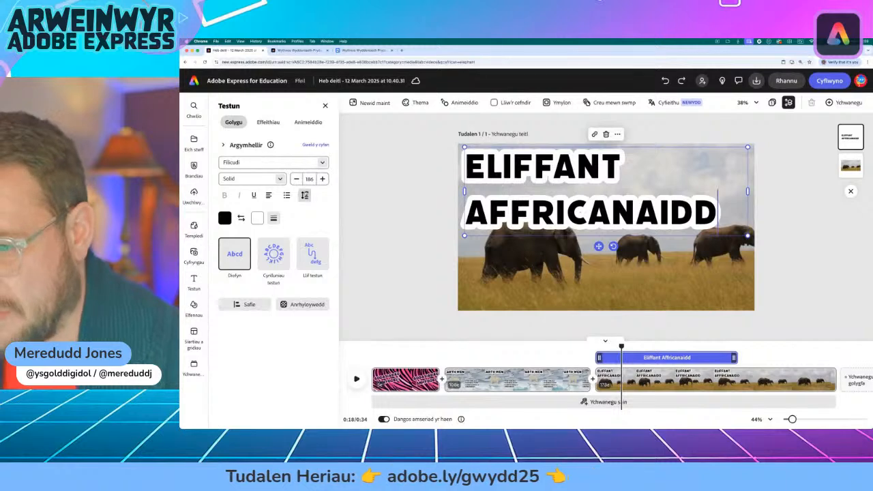
# - Set the elephant title's line spacing to about 0.79
pyautogui.click(305, 195)
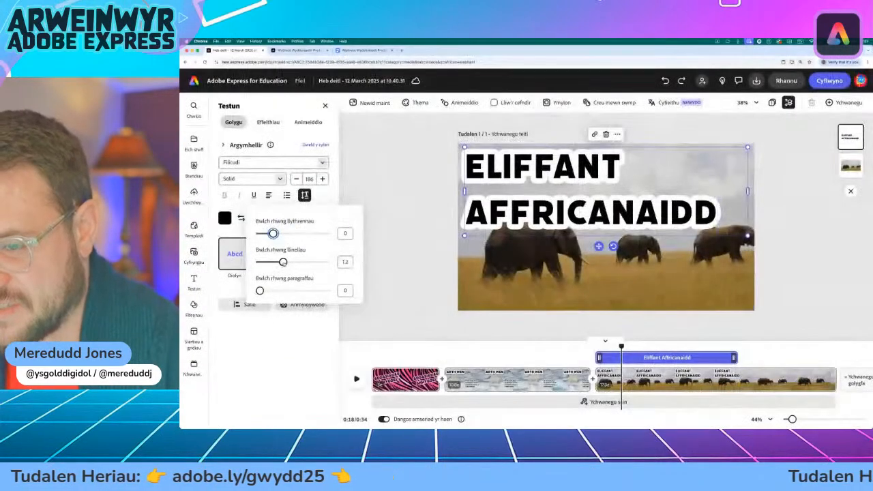
pyautogui.moveTo(283, 262); pyautogui.dragTo(267, 264)
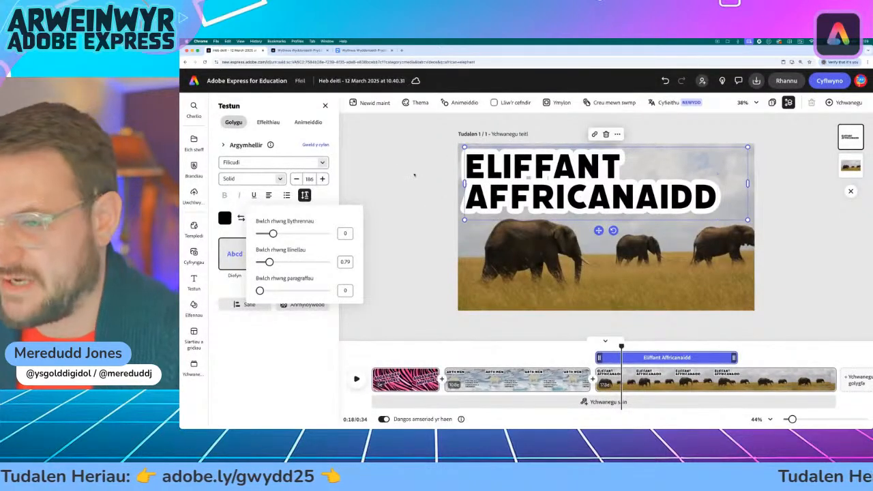
pyautogui.click(415, 176)
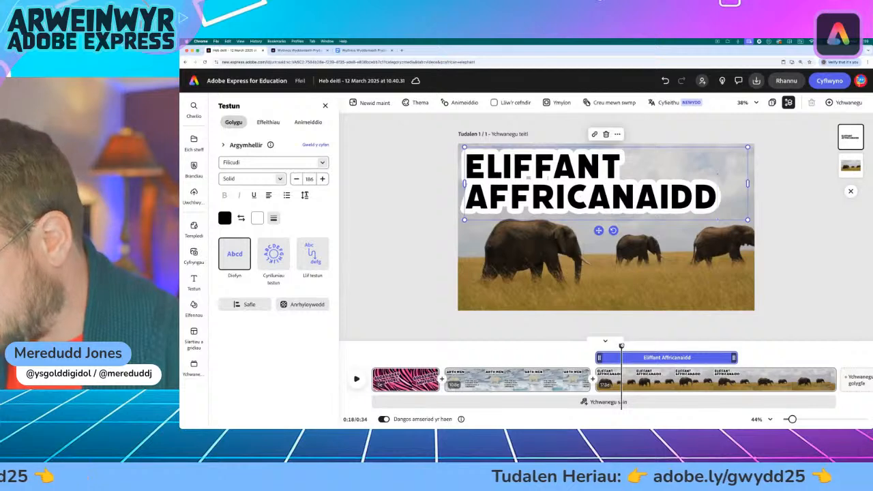
# - Copy the bulleted adaptations list from the polar bear scene and paste it into the elephant scene at about 0:17
pyautogui.moveTo(621, 345); pyautogui.dragTo(532, 346)
pyautogui.click(718, 258)
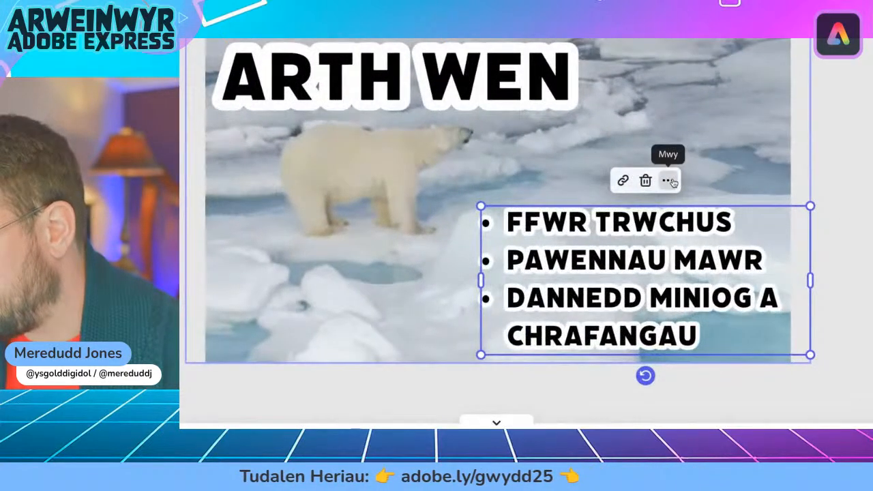
pyautogui.click(693, 217)
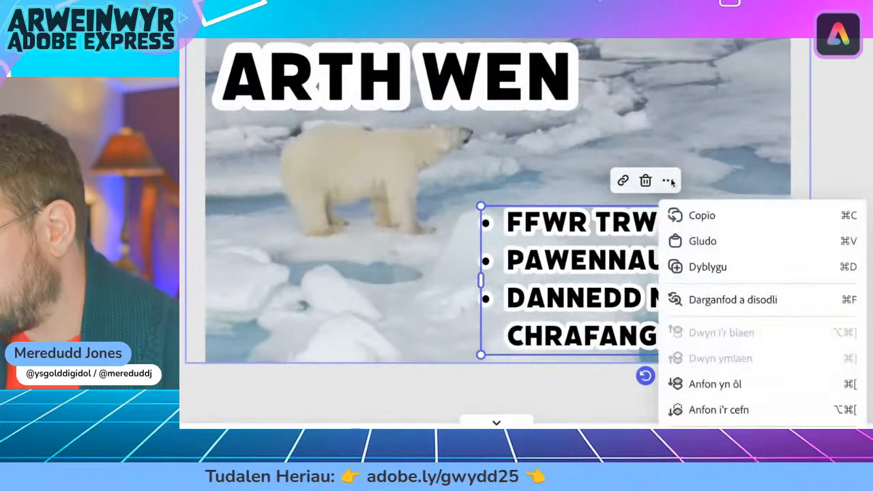
pyautogui.click(699, 217)
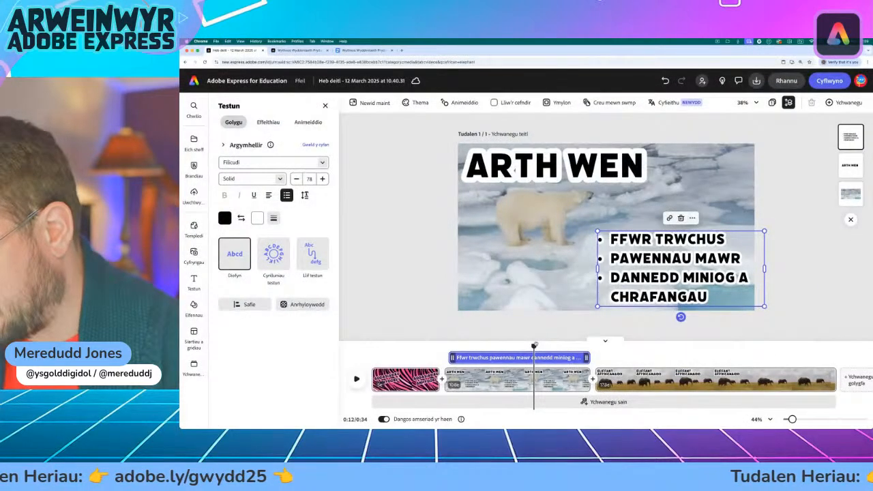
pyautogui.moveTo(534, 345); pyautogui.dragTo(612, 348)
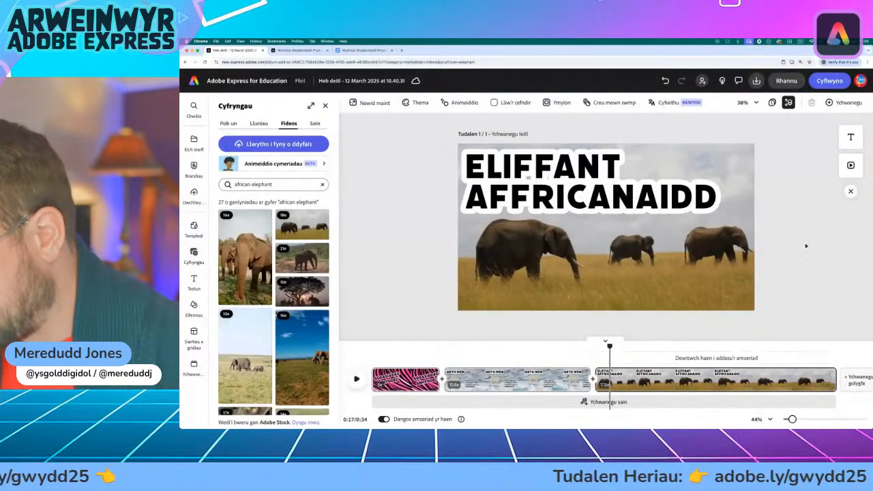
pyautogui.rightClick(764, 272)
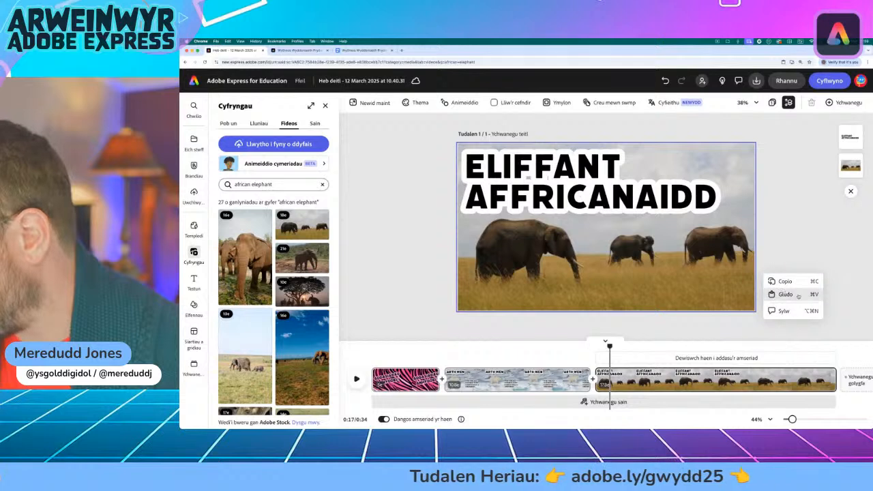
pyautogui.click(786, 294)
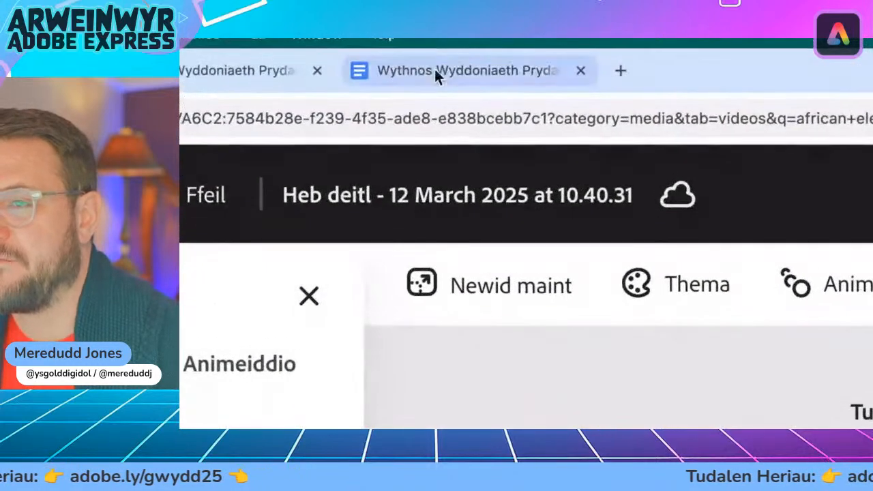
# - Copy the line "Clustiau mawr / croen crychlyd / trwnc hir" from the Google Docs notes and return to the Adobe Express project
pyautogui.click(400, 73)
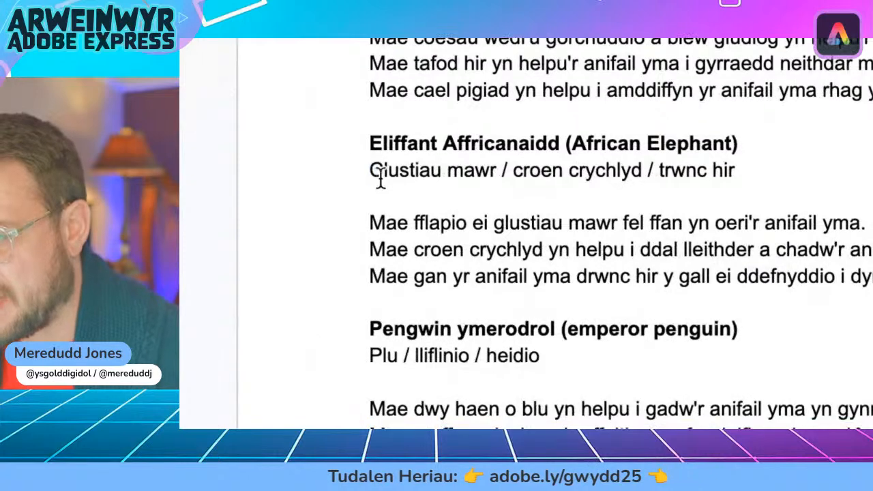
pyautogui.moveTo(372, 172); pyautogui.dragTo(663, 176)
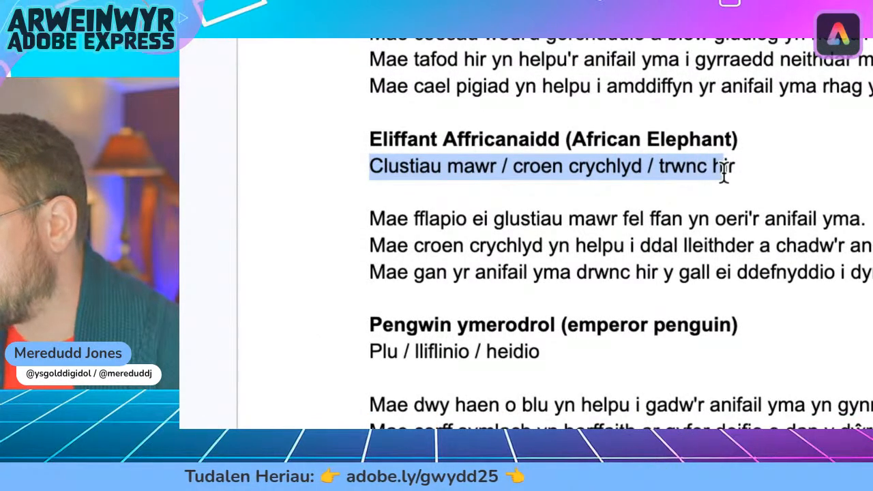
pyautogui.moveTo(724, 171); pyautogui.dragTo(726, 191)
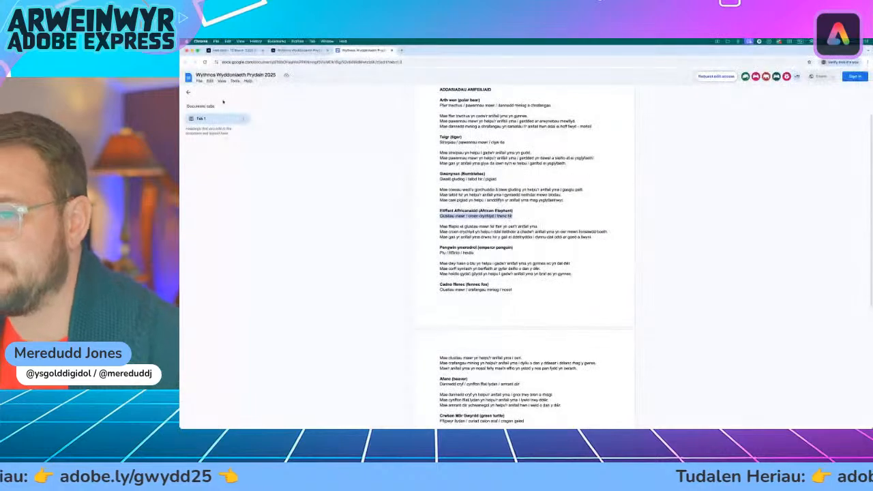
pyautogui.click(223, 52)
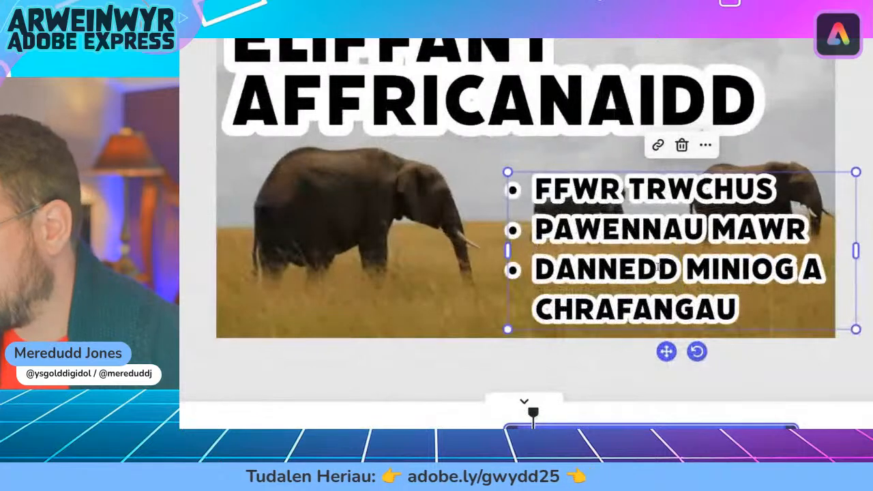
# - Replace all text in the elephant scene's pasted list with "Clustiau mawr / croen crychlyd / trwnc hir"
pyautogui.tripleClick(641, 267)
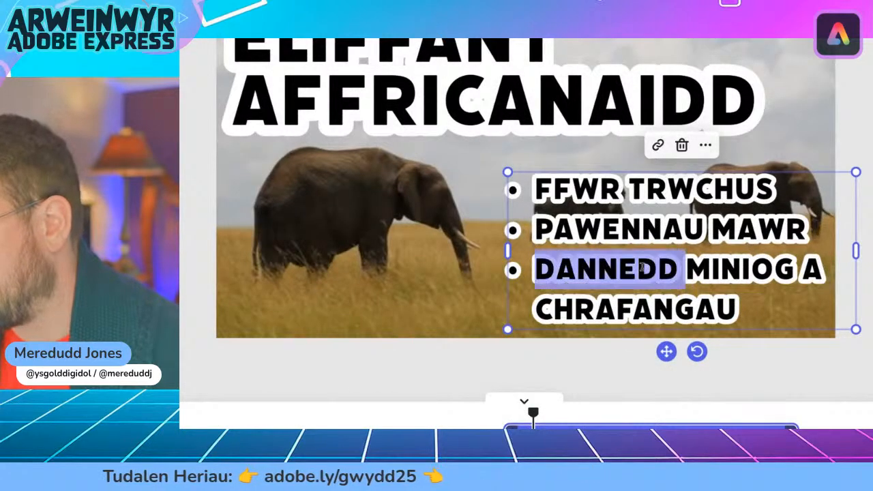
pyautogui.tripleClick(652, 266)
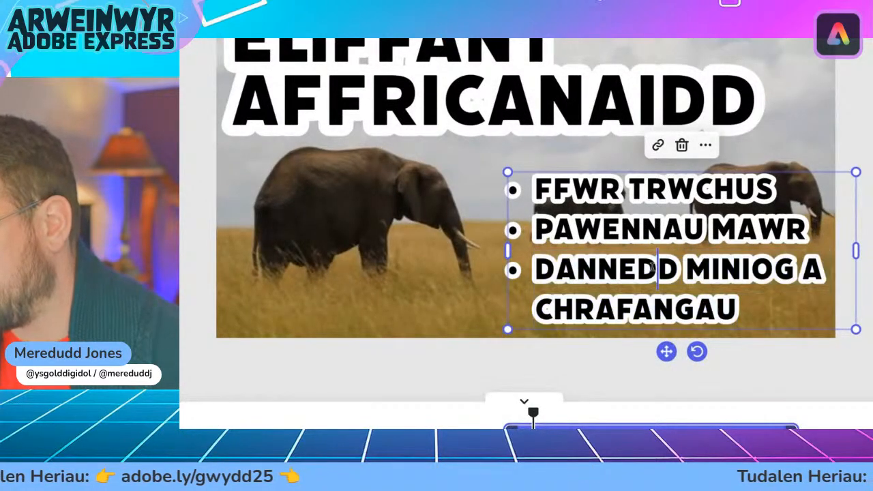
pyautogui.tripleClick(652, 267)
pyautogui.click(544, 191)
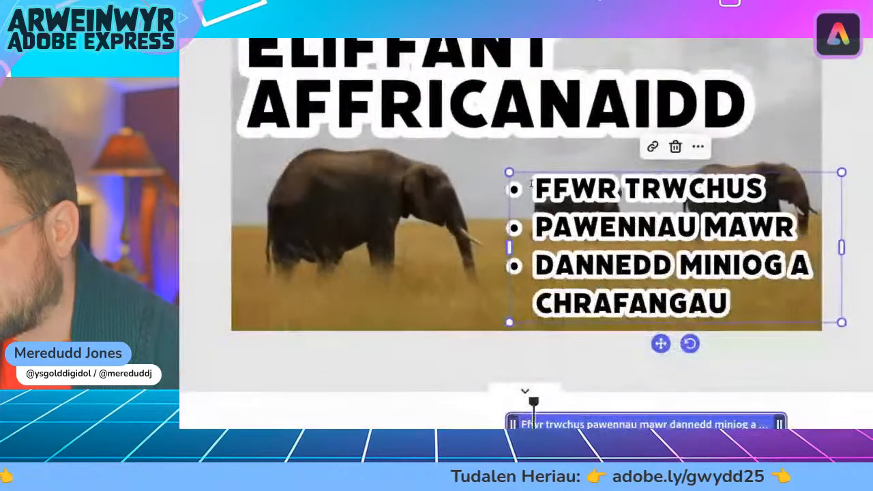
pyautogui.moveTo(530, 182); pyautogui.dragTo(748, 300)
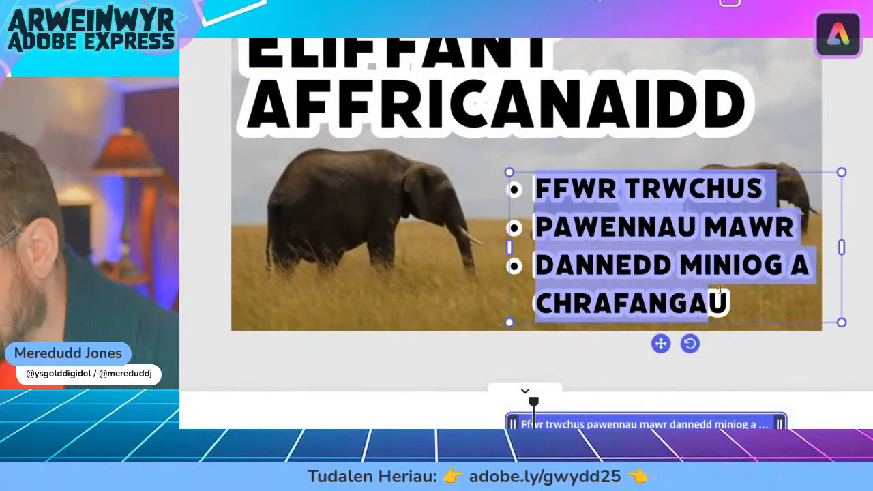
pyautogui.write('CLUSTIAU MAWR / CROEN CRYCHLYD / TRWNC HIR')
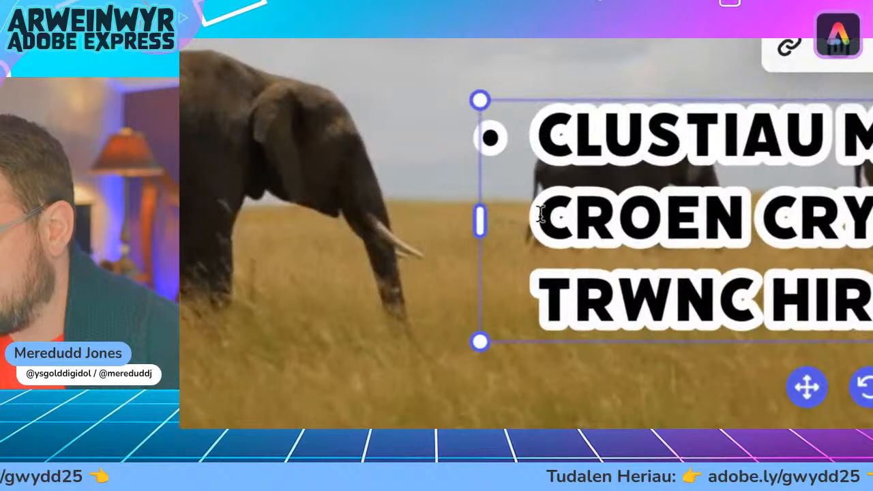
# - Split the elephant list into the bullets "Clustiau mawr", "Croen crychlyd" and "Trwnc hir" without slashes, and move it into the image's lower-right corner
pyautogui.click(538, 227)
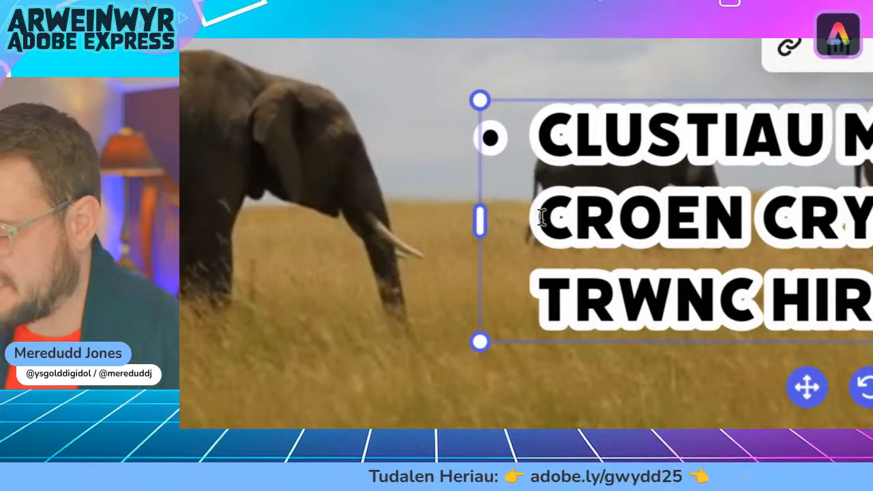
pyautogui.press('BackSpace')
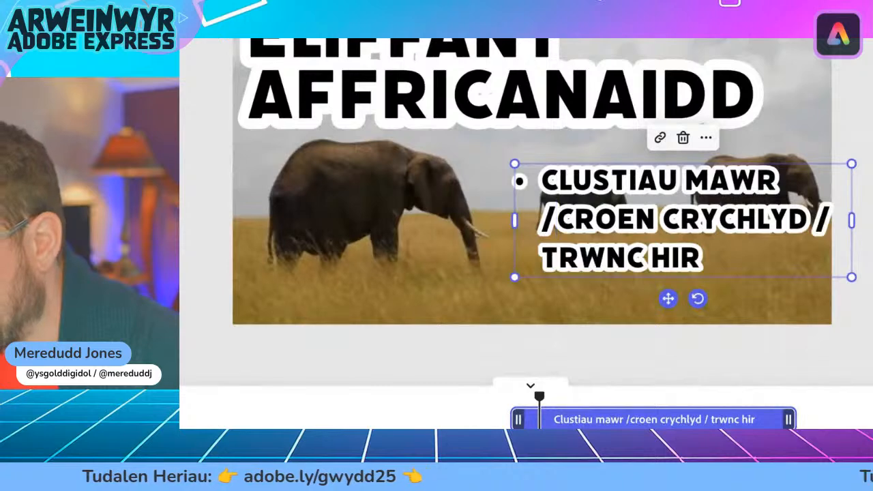
pyautogui.press('BackSpace')
pyautogui.press('BackSpace')
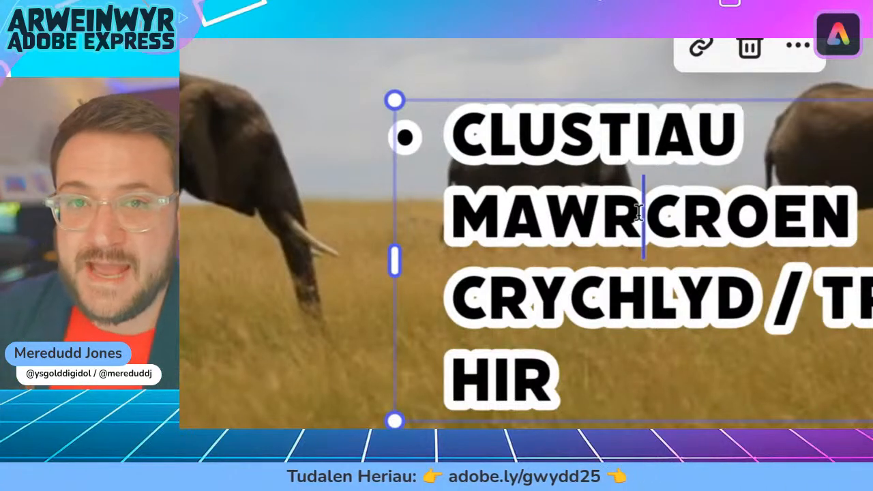
pyautogui.press('Return')
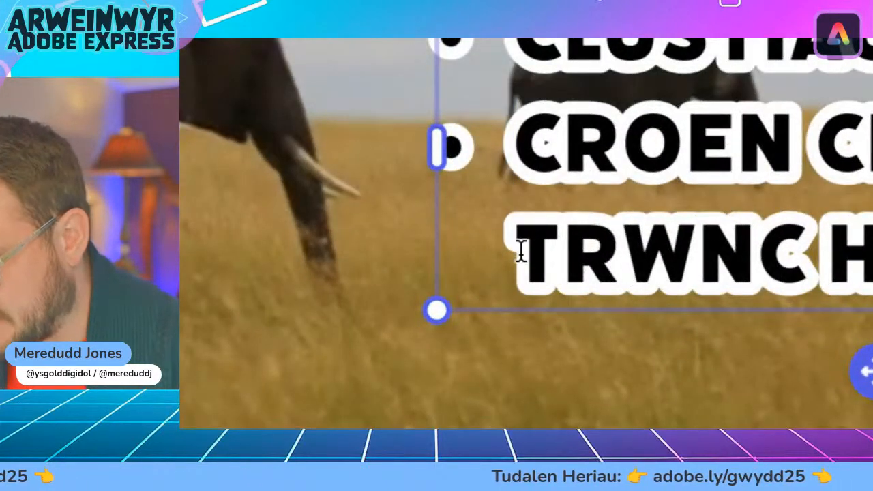
pyautogui.click(521, 251)
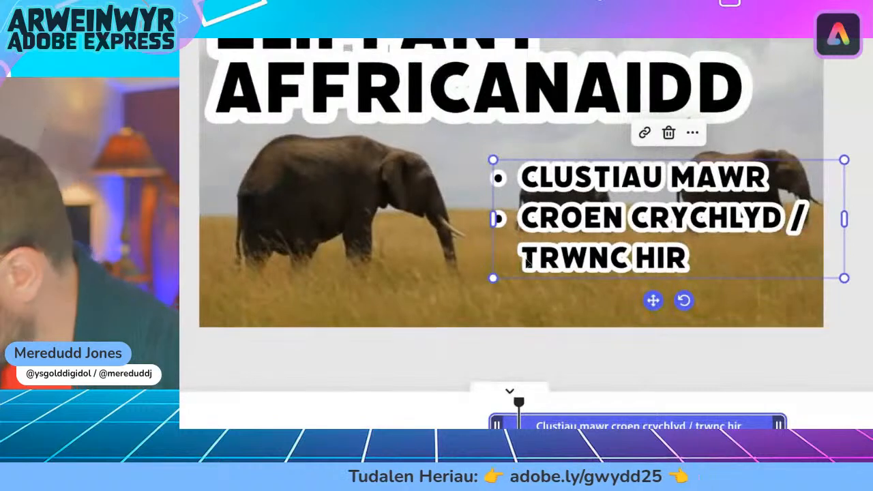
pyautogui.press('BackSpace')
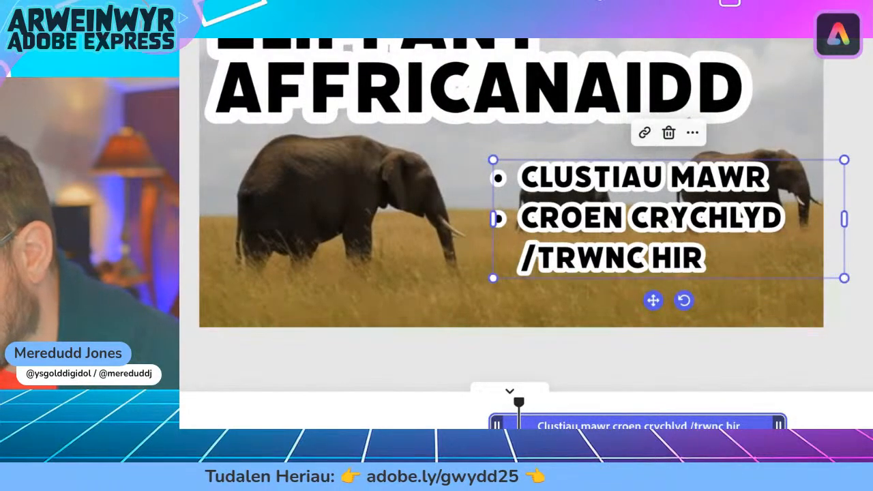
pyautogui.press('BackSpace')
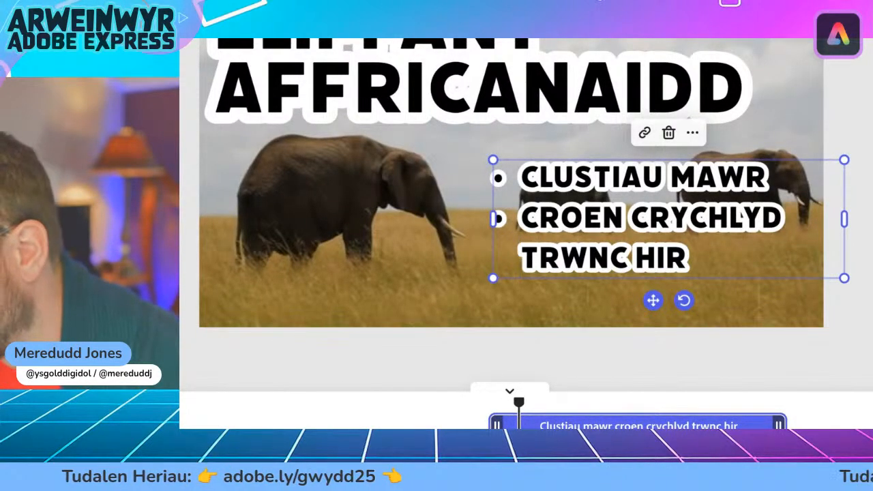
pyautogui.press('BackSpace')
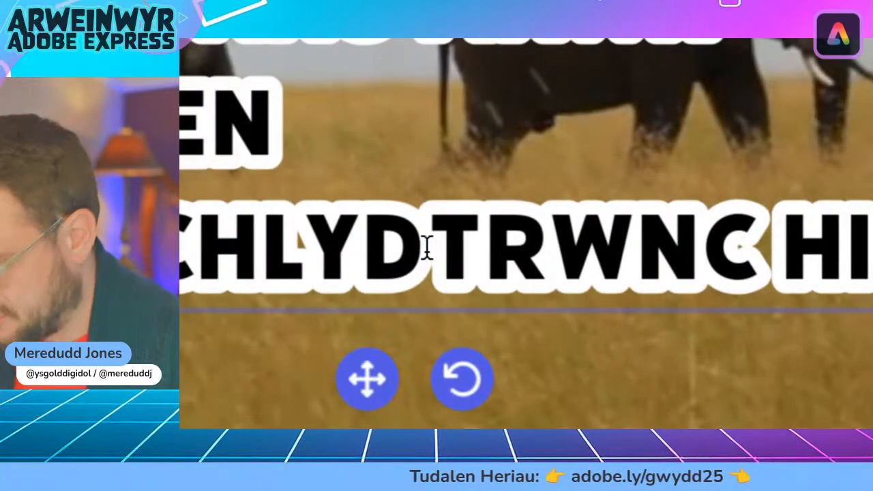
pyautogui.press('Return')
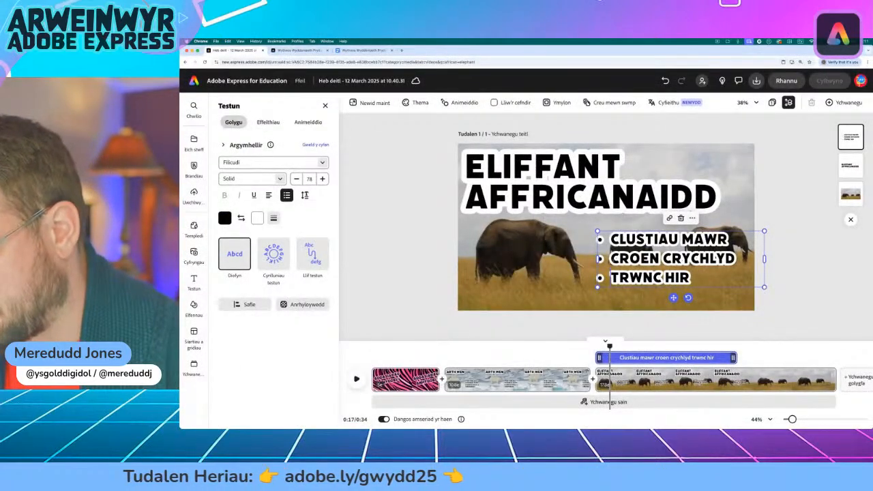
pyautogui.moveTo(674, 298); pyautogui.dragTo(687, 317)
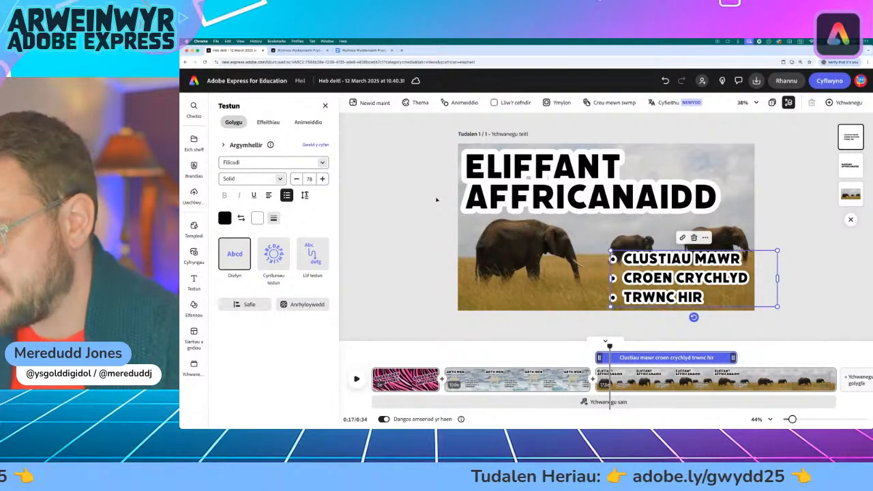
# - Preview the opening seconds of the elephant scene, starting just before it at about 0:16
pyautogui.moveTo(609, 346)
pyautogui.mouseDown()
pyautogui.moveTo(585, 346)
pyautogui.moveTo(609, 347)
pyautogui.moveTo(595, 346)
pyautogui.mouseUp()
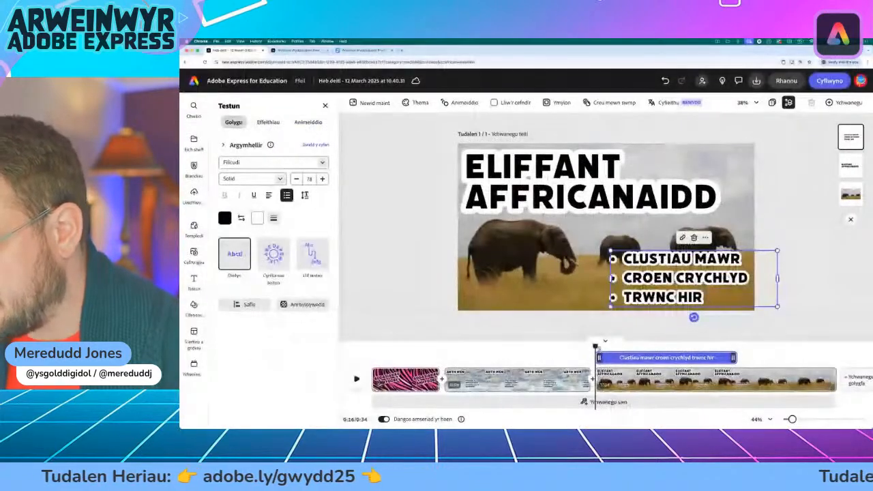
pyautogui.moveTo(595, 346)
pyautogui.mouseDown()
pyautogui.moveTo(604, 347)
pyautogui.moveTo(589, 346)
pyautogui.mouseUp()
pyautogui.press('space')
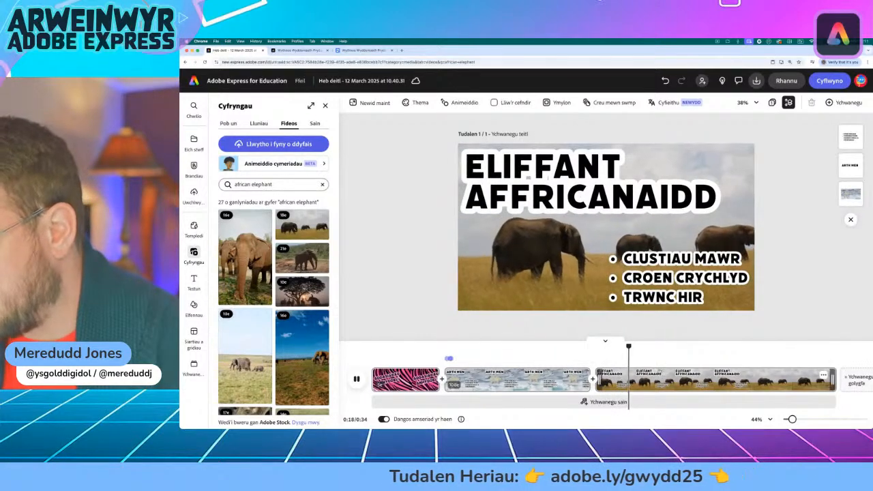
pyautogui.press('space')
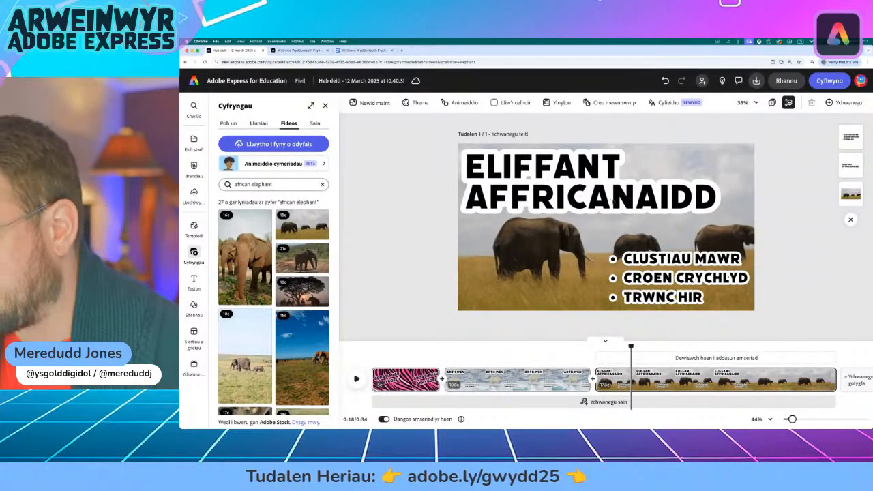
# - Open the animate-all presets from the elephant title's animation options and dismiss the notice
pyautogui.click(614, 202)
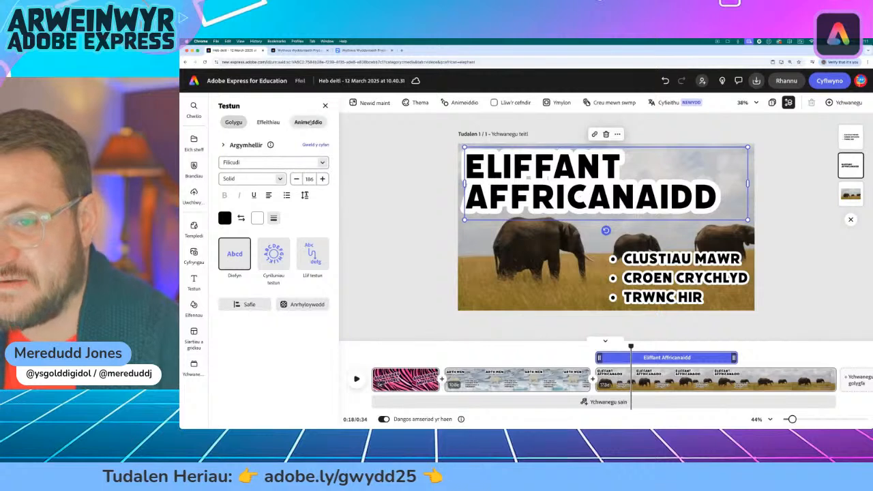
pyautogui.click(309, 122)
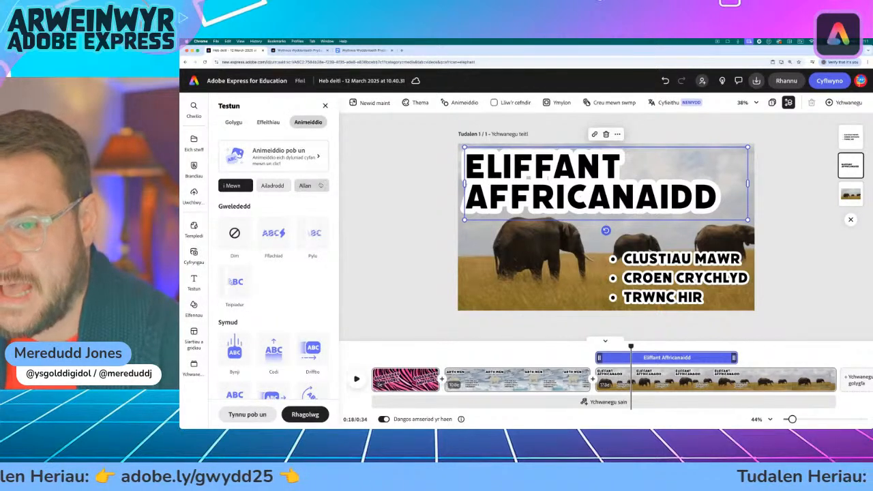
pyautogui.click(287, 155)
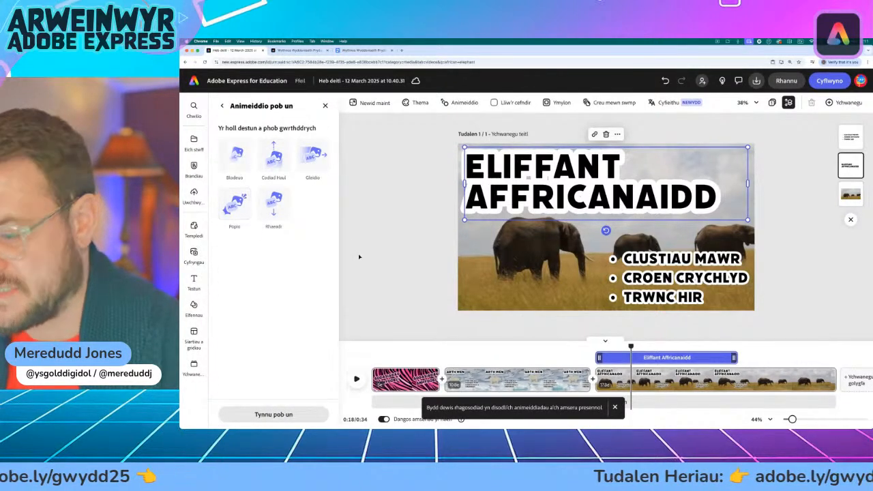
pyautogui.click(617, 408)
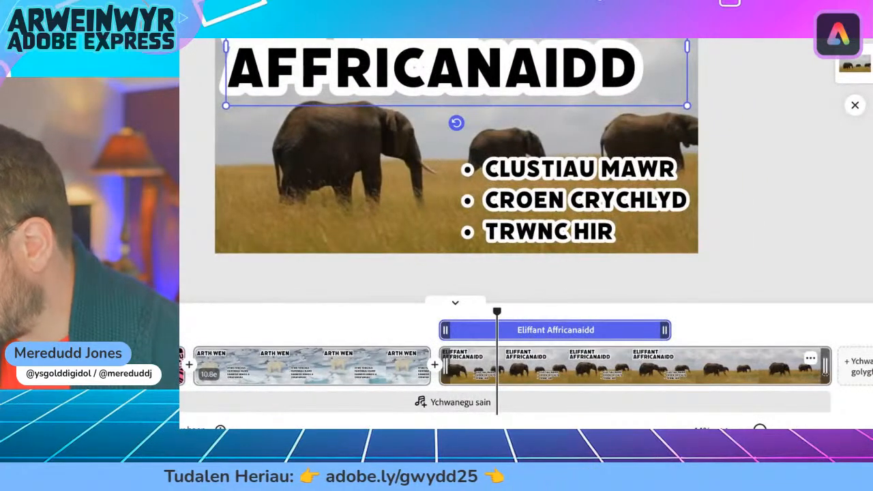
# - Trim the end of the elephant scene to 10.2 seconds and check the polar bear and elephant scenes on the timeline
pyautogui.moveTo(825, 367); pyautogui.dragTo(665, 370)
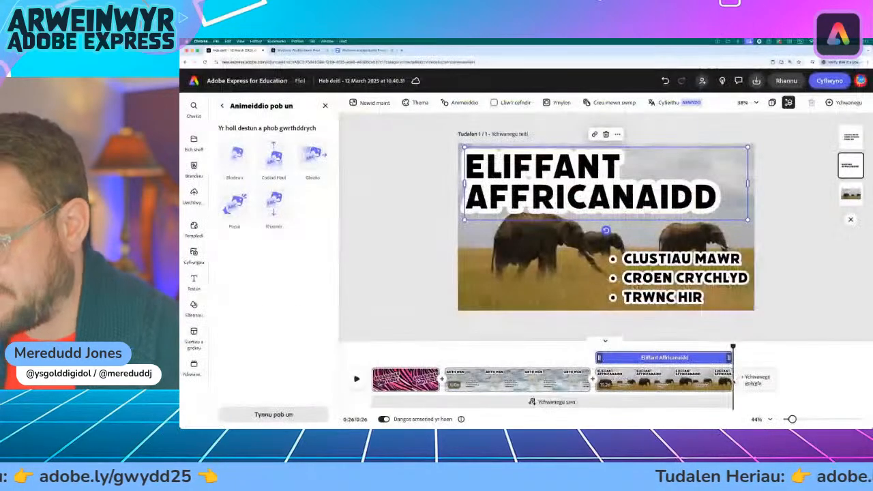
pyautogui.click(542, 350)
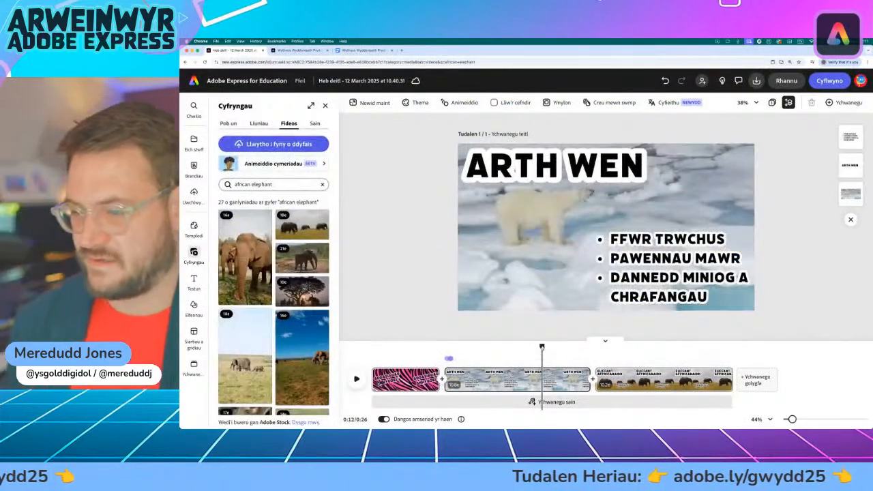
pyautogui.click(654, 349)
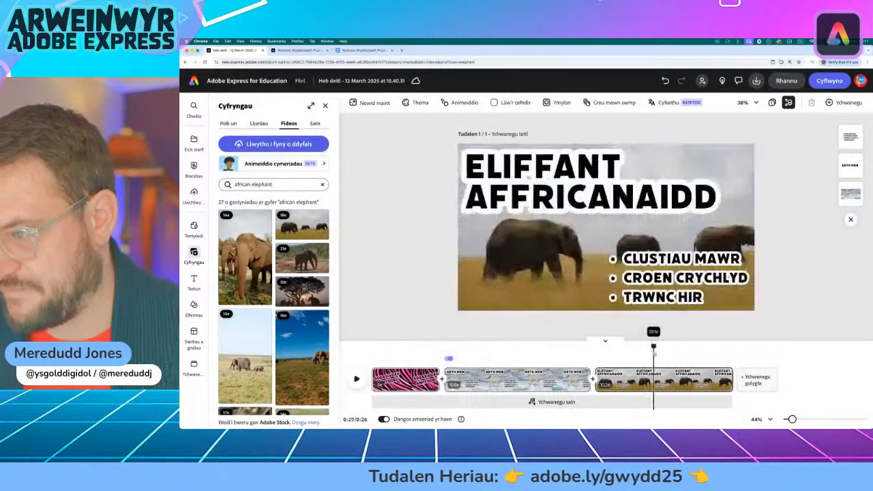
pyautogui.moveTo(654, 353); pyautogui.dragTo(667, 354)
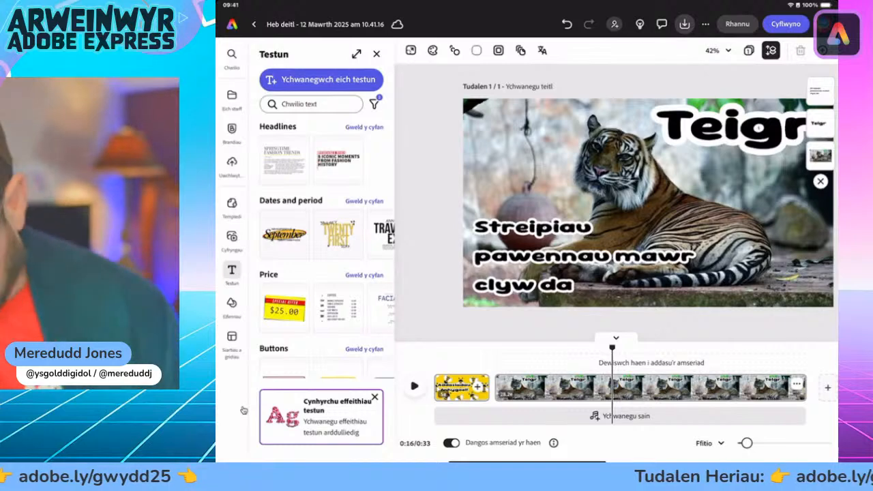
# - Apply the Blodeuo animate-all preset to the tiger scene, starting from the "Teigr" title's animation options
pyautogui.click(731, 126)
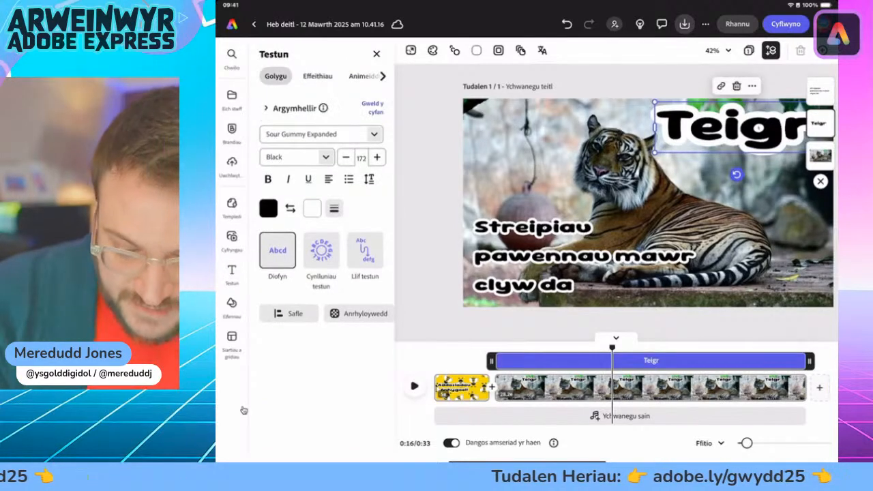
pyautogui.click(363, 75)
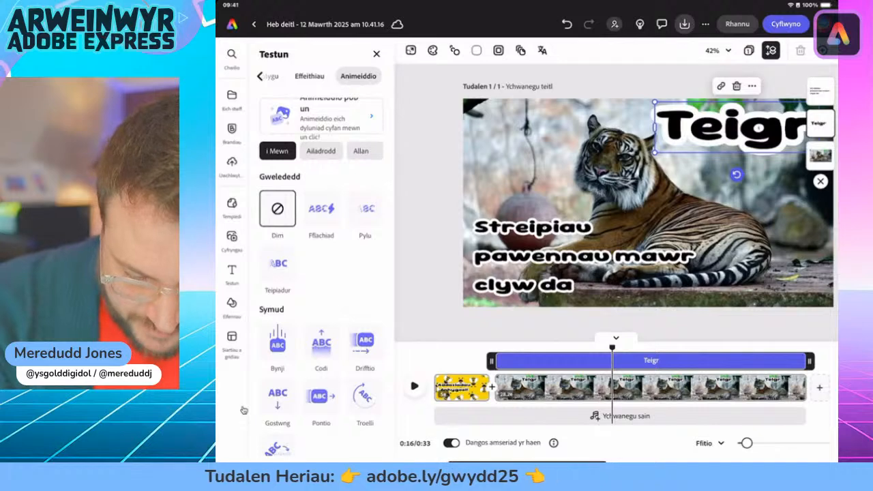
pyautogui.click(321, 116)
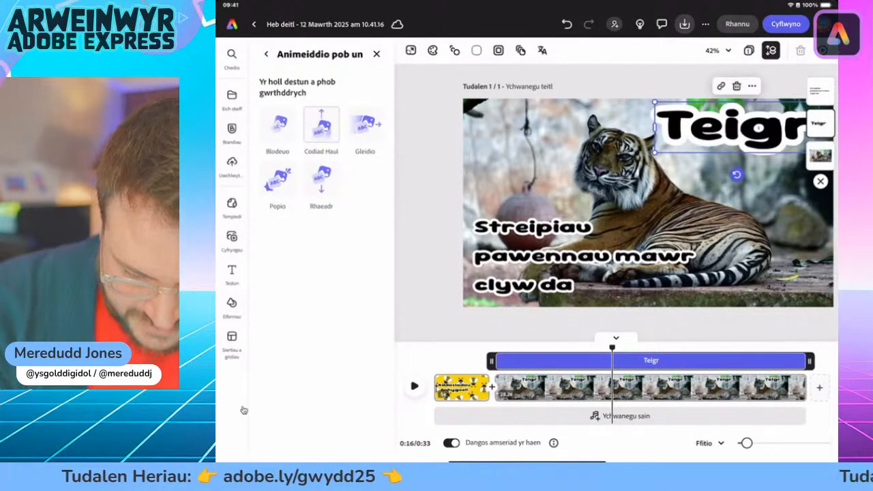
pyautogui.click(321, 125)
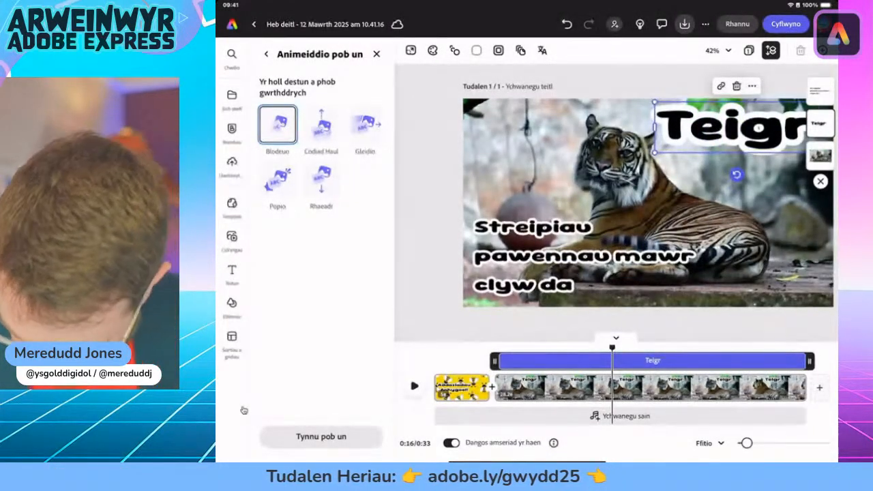
# - Trim the end of the tiger scene so that the whole video ends at 0:15
pyautogui.click(760, 387)
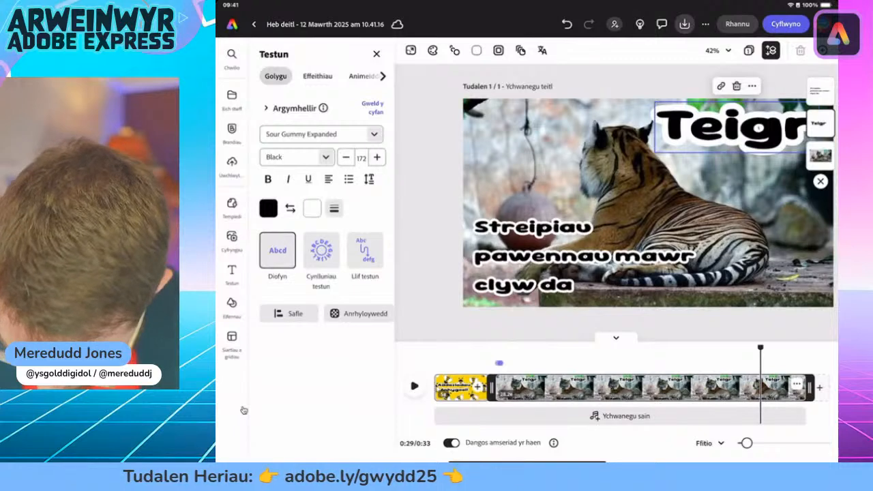
pyautogui.moveTo(809, 388); pyautogui.dragTo(605, 387)
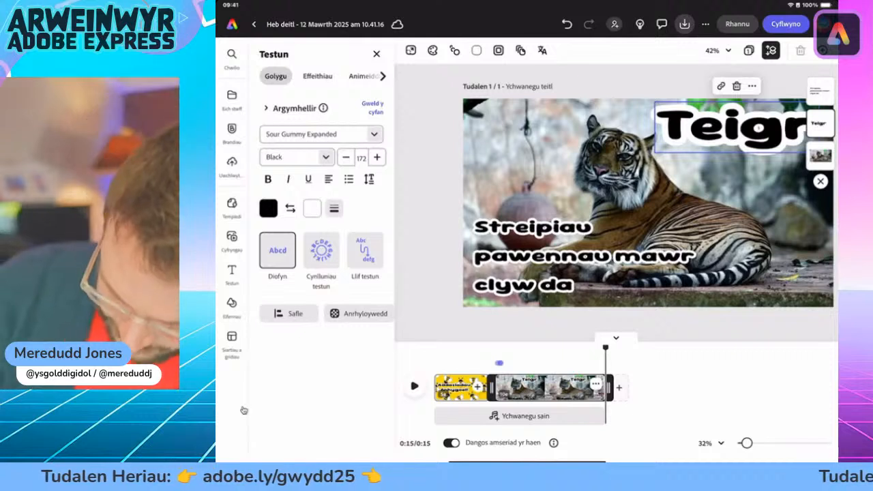
# - Add a blank scene after the tiger scene and look through the stock videos for "Bumblebee"
pyautogui.click(618, 387)
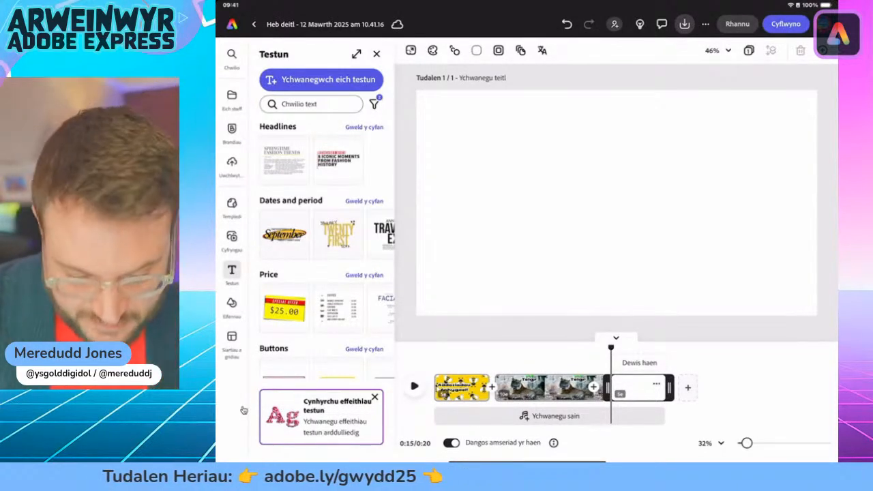
pyautogui.click(232, 241)
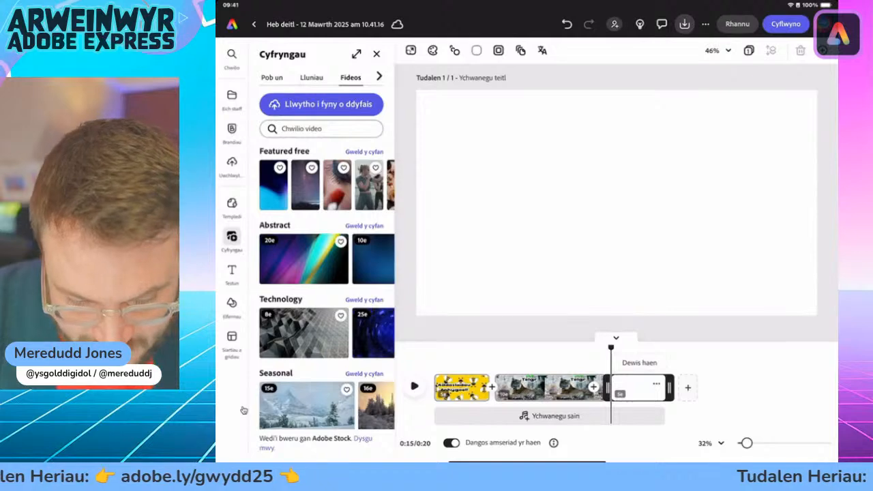
pyautogui.click(320, 129)
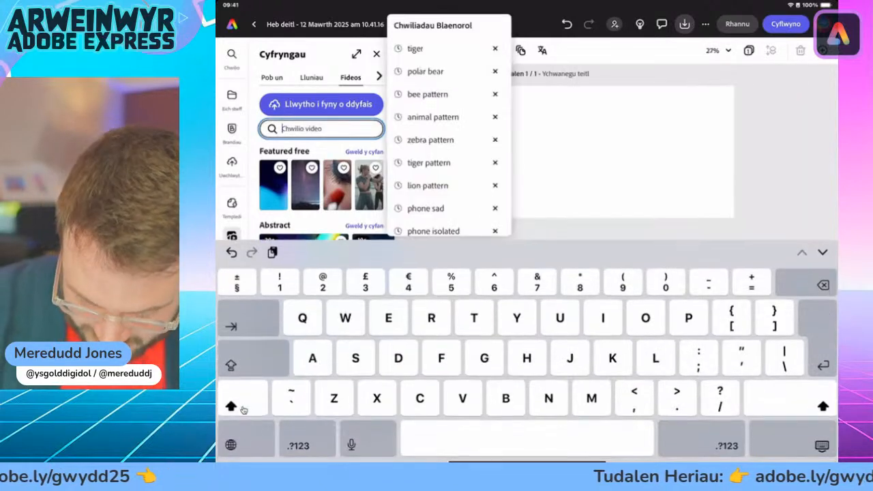
pyautogui.write('I')
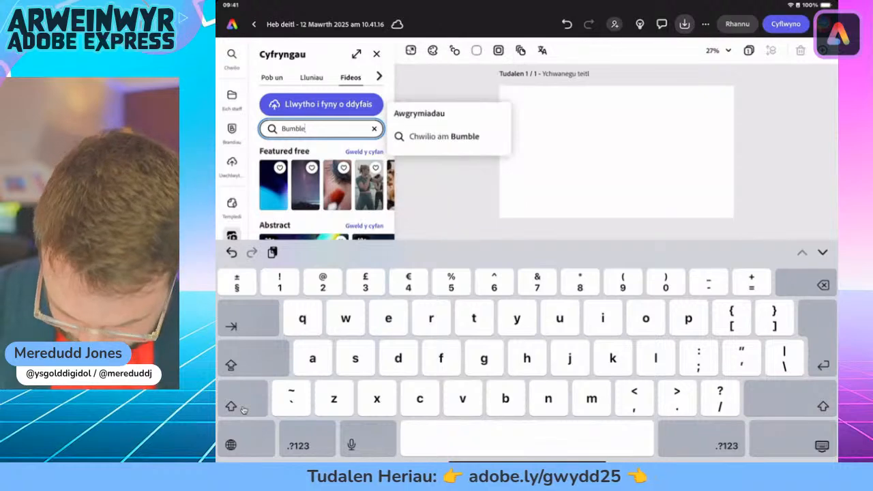
pyautogui.press('Return')
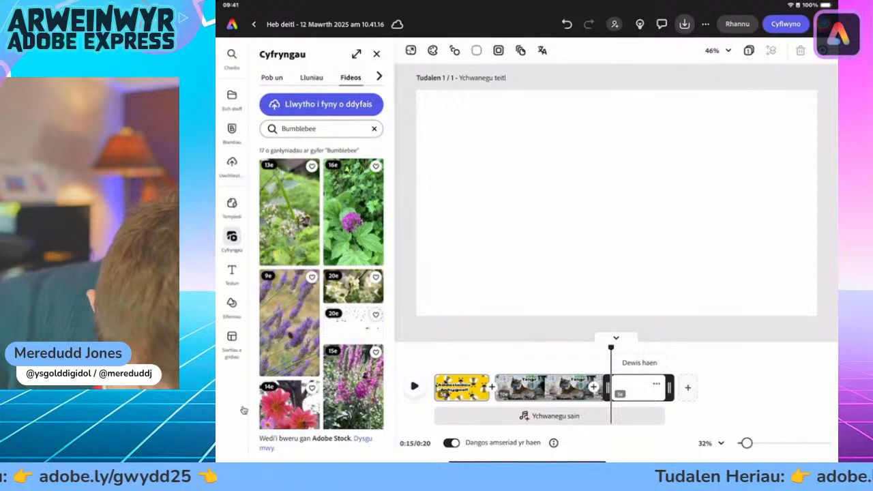
pyautogui.scroll(-10, 321, 287)
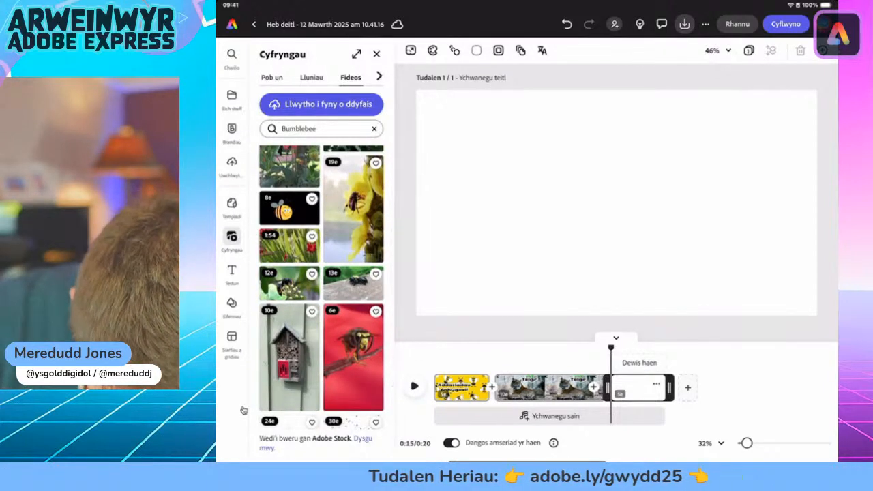
pyautogui.scroll(-1, 321, 286)
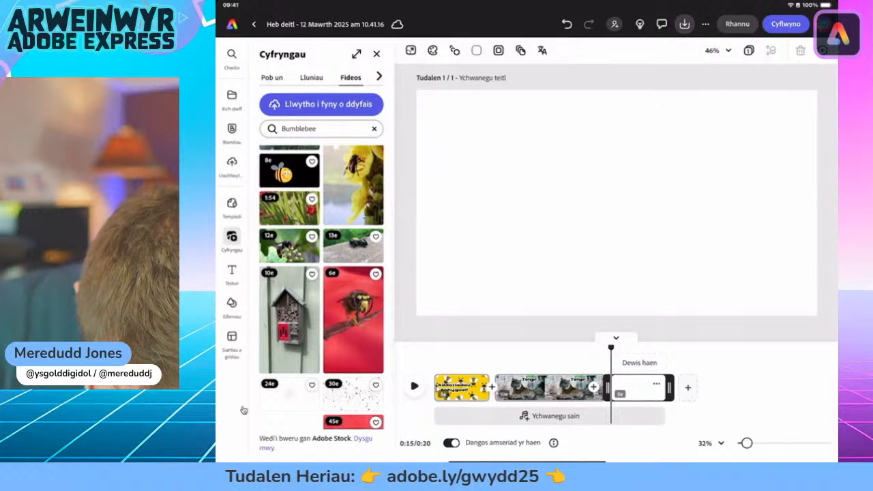
pyautogui.scroll(1, 322, 286)
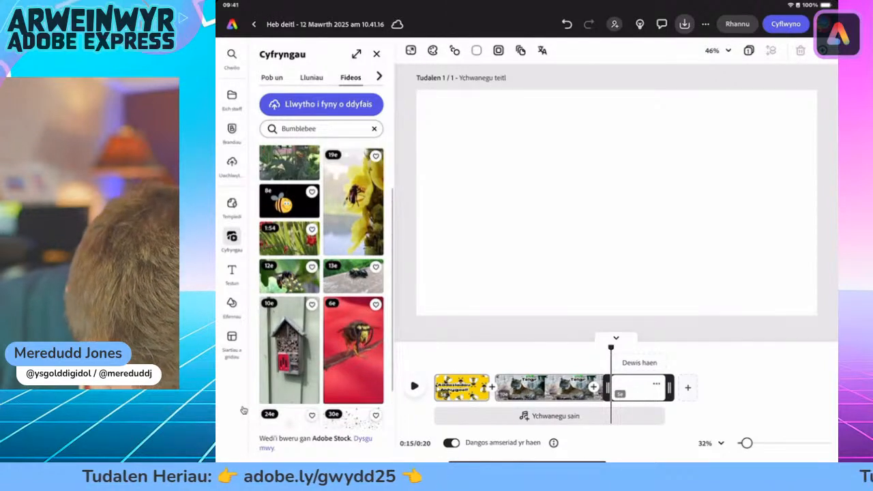
pyautogui.scroll(-3, 321, 286)
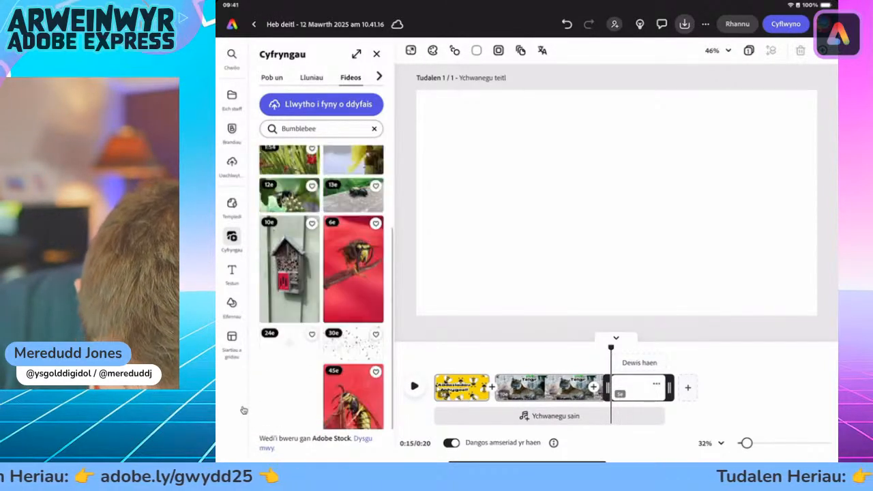
pyautogui.scroll(10, 321, 287)
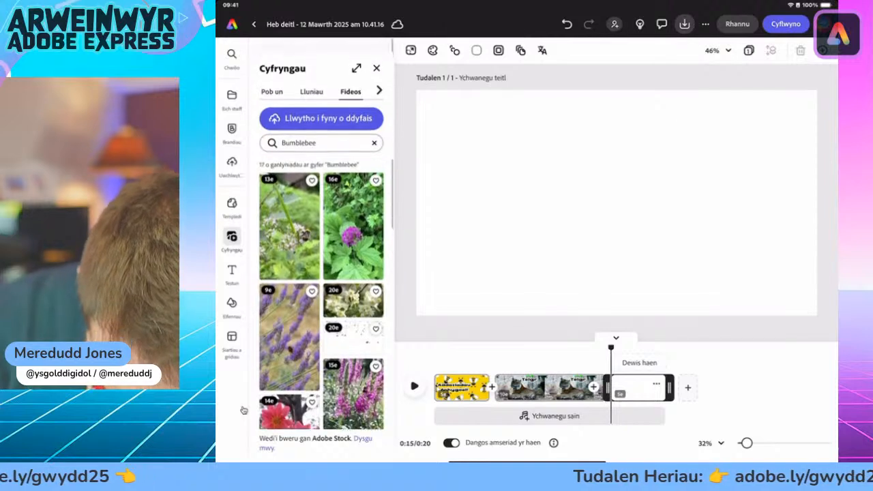
# - Fill the new scene with the stock photo of a bumblebee on bluebells and delete the duplicate copy
pyautogui.click(311, 77)
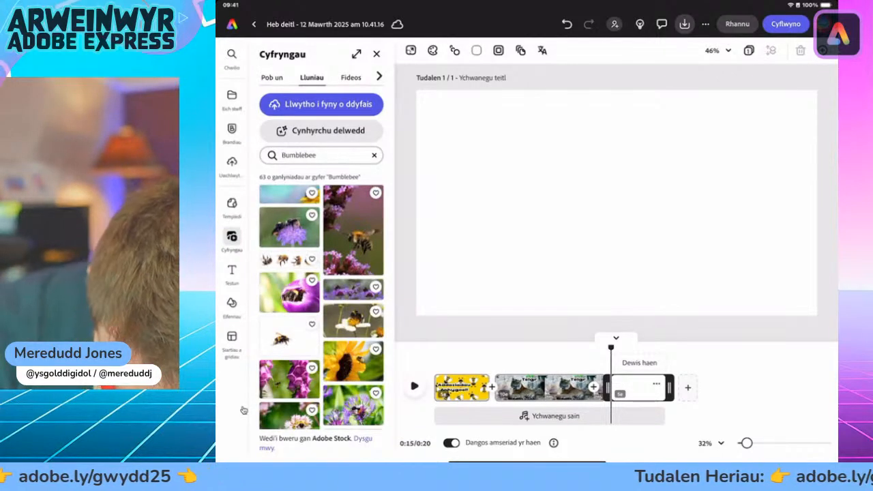
pyautogui.scroll(-3, 321, 300)
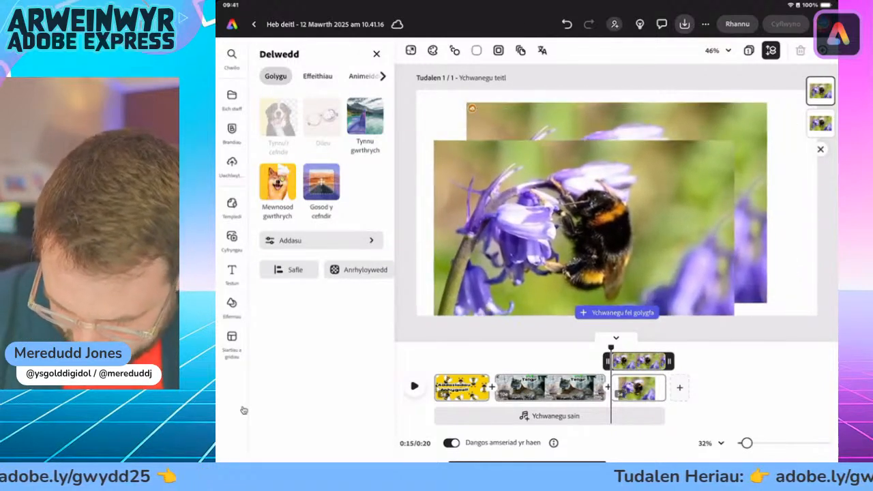
pyautogui.press('Delete')
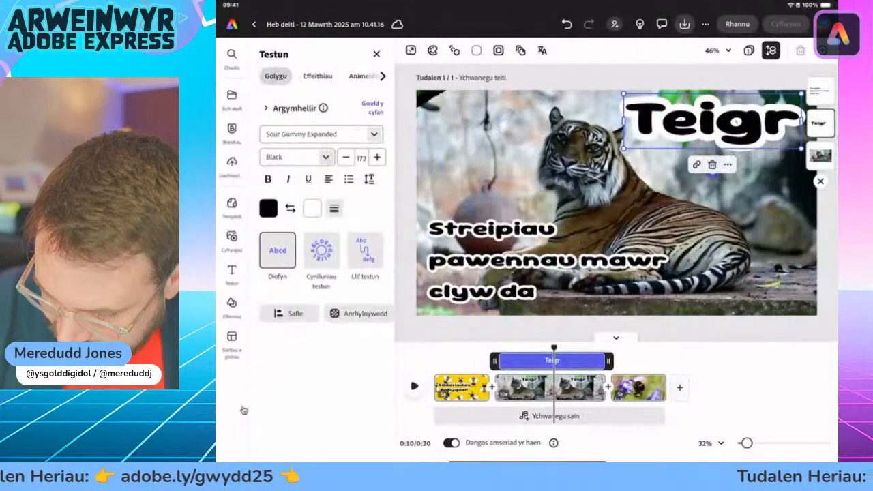
# - Open the additional options for the "Teigr" title in the tiger scene
pyautogui.click(728, 164)
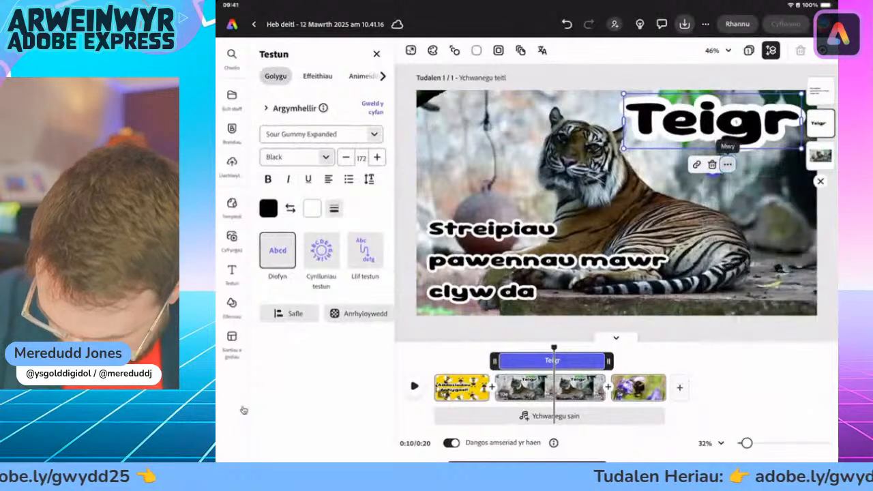
# - Paste the copied "Teigr" title onto the bumblebee scene and move it to the photo's lower right area
pyautogui.moveTo(554, 348); pyautogui.dragTo(615, 348)
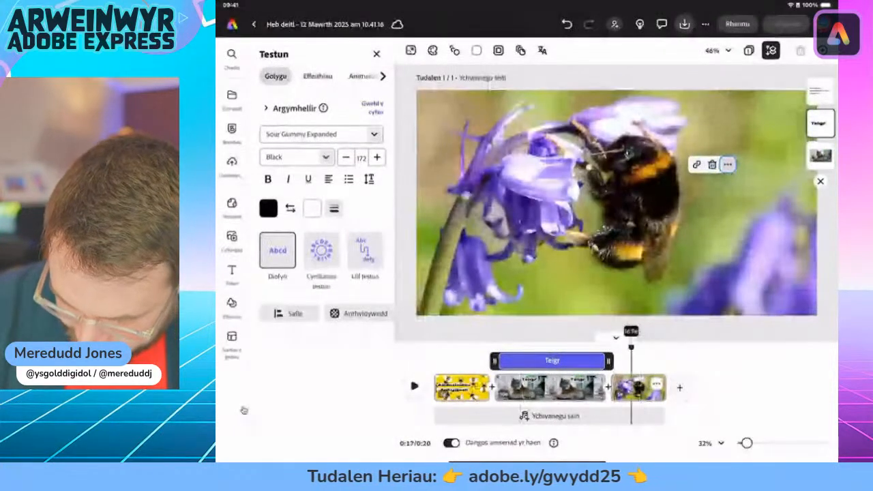
pyautogui.click(232, 236)
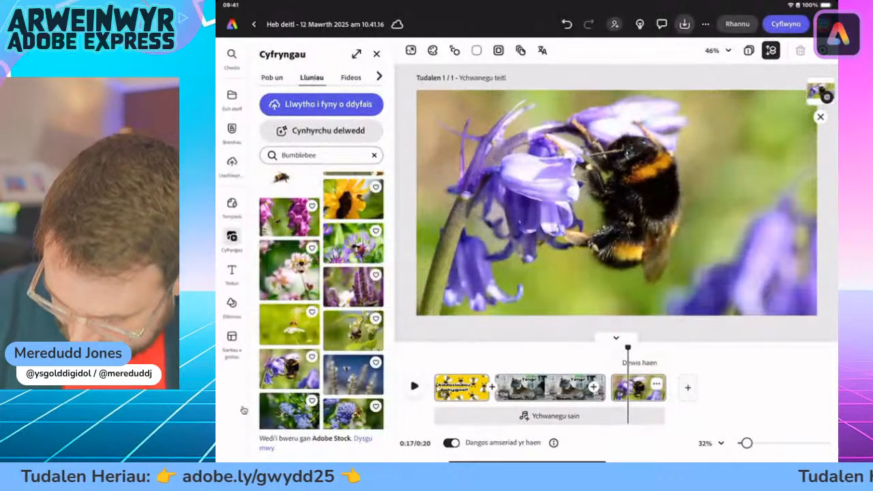
pyautogui.click(656, 384)
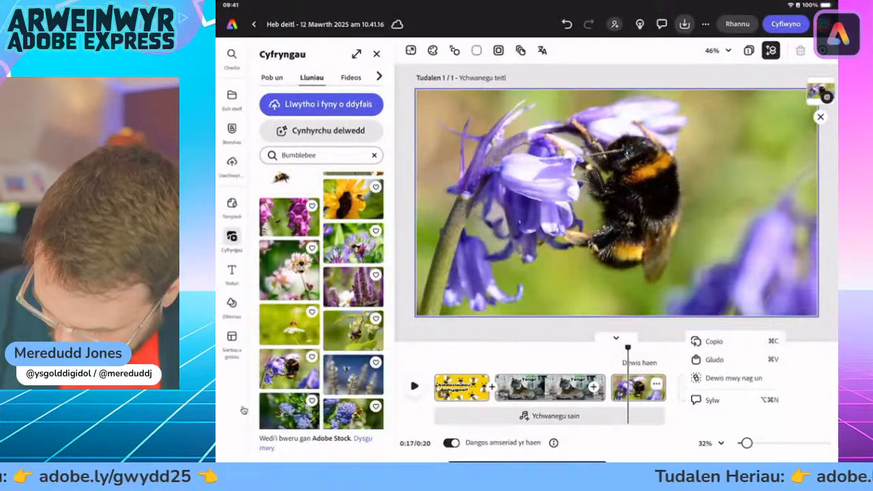
pyautogui.press('super+v')
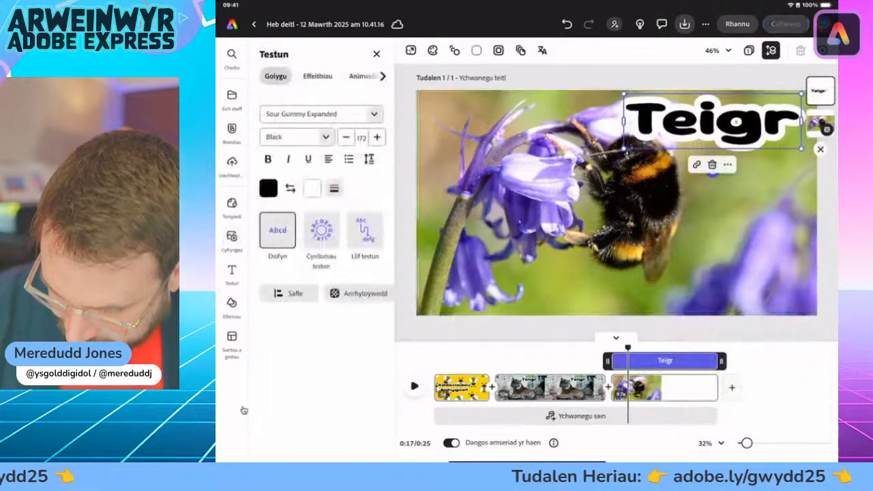
pyautogui.moveTo(712, 121); pyautogui.dragTo(694, 284)
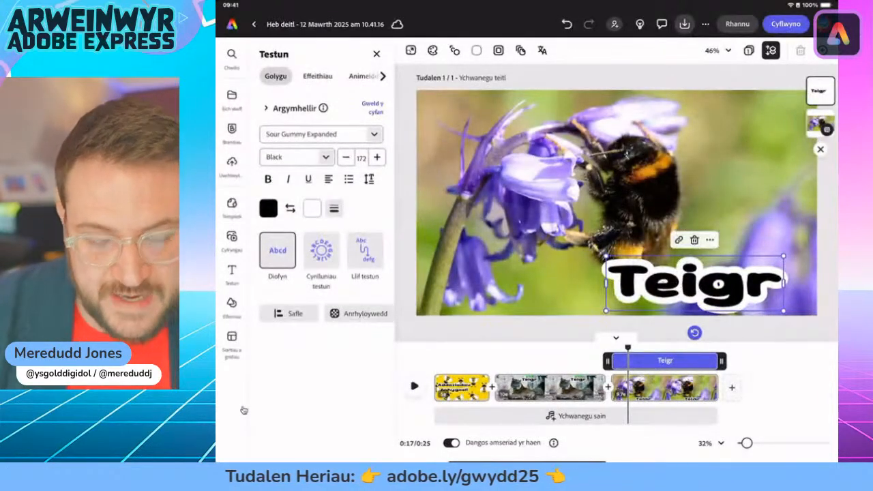
# - Change the bumblebee scene's title to "Gwenynen", widen its box to fit one line, and position it along the photo's bottom edge
pyautogui.doubleClick(695, 284)
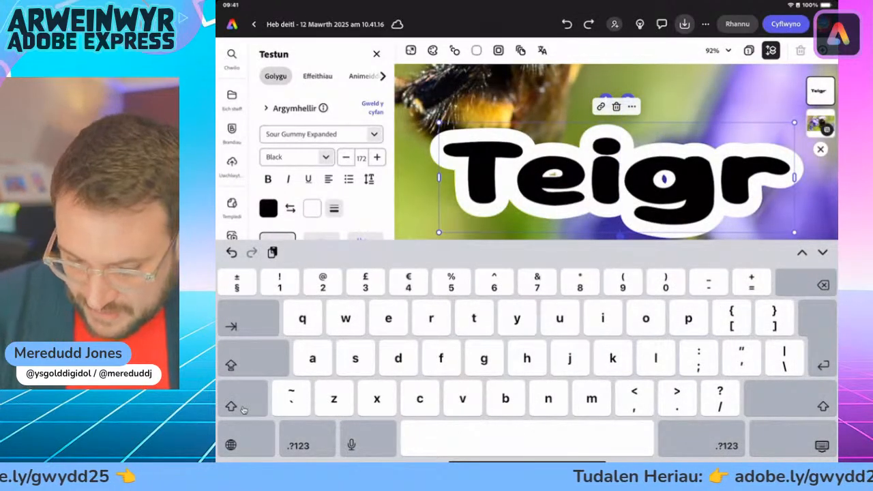
pyautogui.press('super+a')
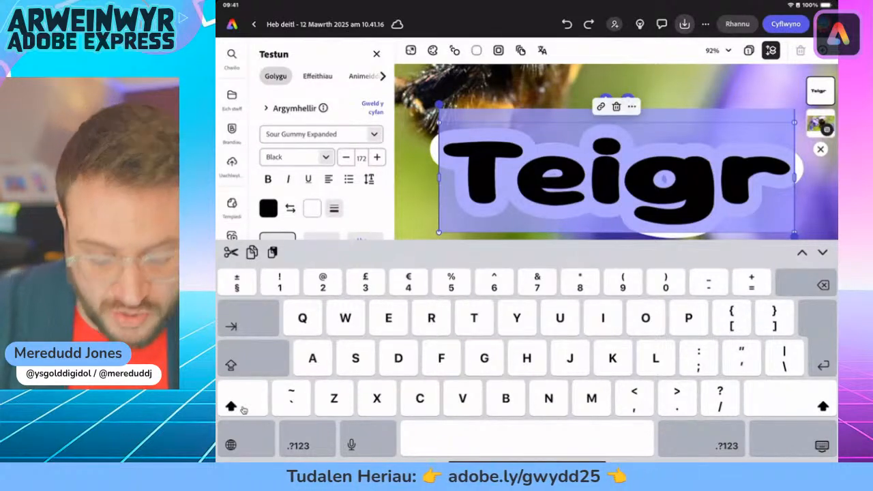
pyautogui.write('Gwen')
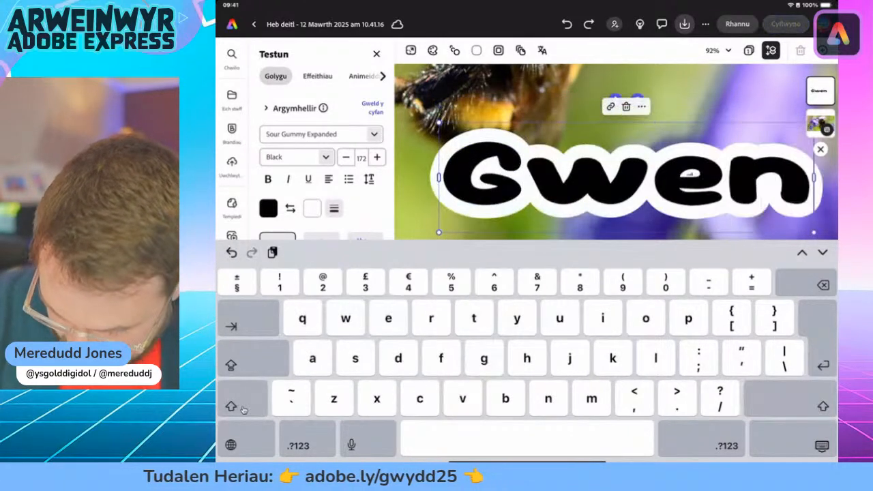
pyautogui.write('ynen')
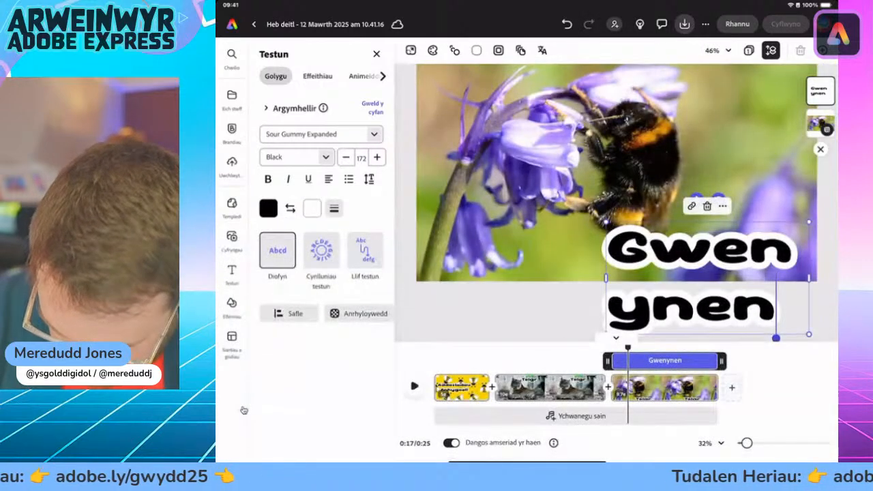
pyautogui.moveTo(606, 278); pyautogui.dragTo(445, 249)
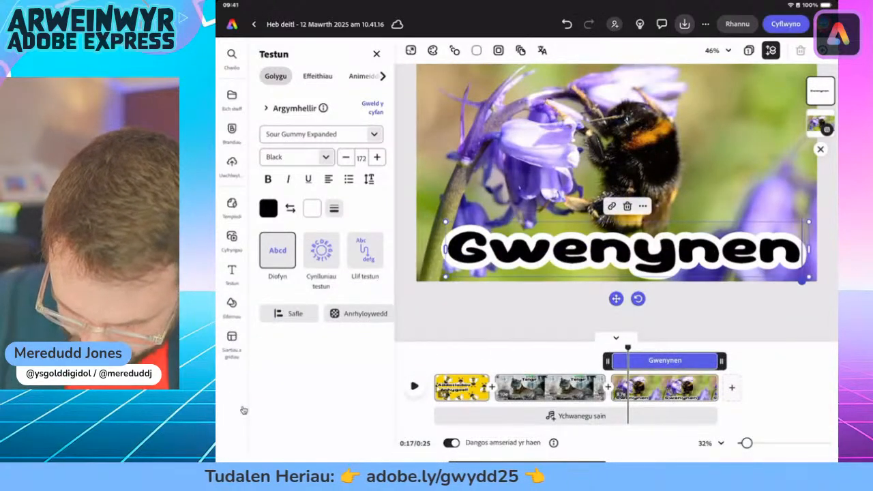
pyautogui.moveTo(624, 250); pyautogui.dragTo(604, 256)
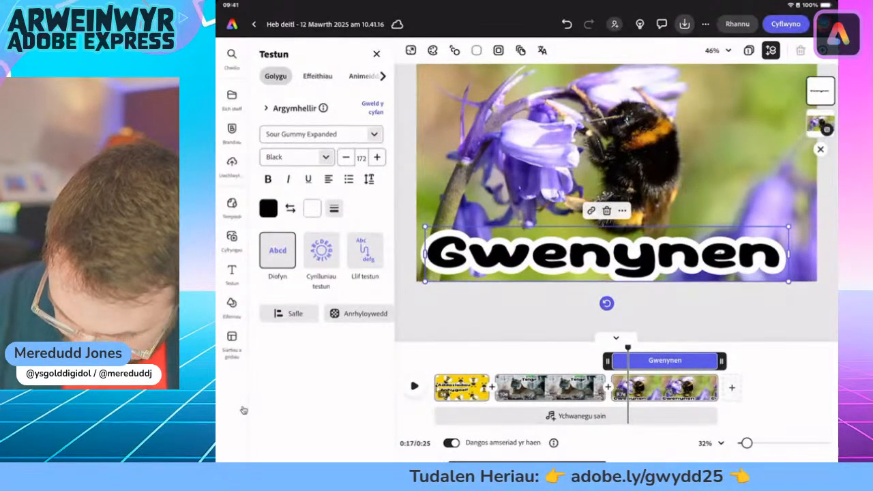
# - Copy the three-line features text from the tiger scene to the bumblebee scene and place it at the photo's upper left
pyautogui.moveTo(628, 347); pyautogui.dragTo(556, 348)
pyautogui.click(577, 225)
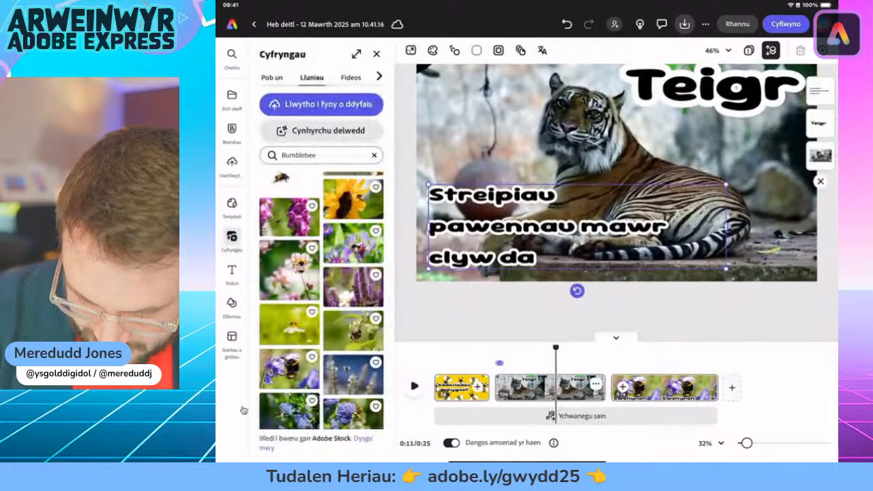
pyautogui.click(592, 168)
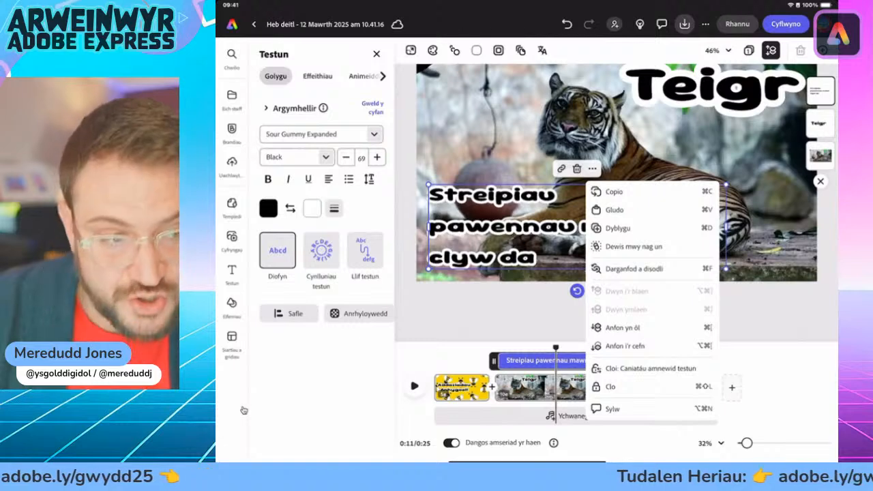
pyautogui.click(592, 168)
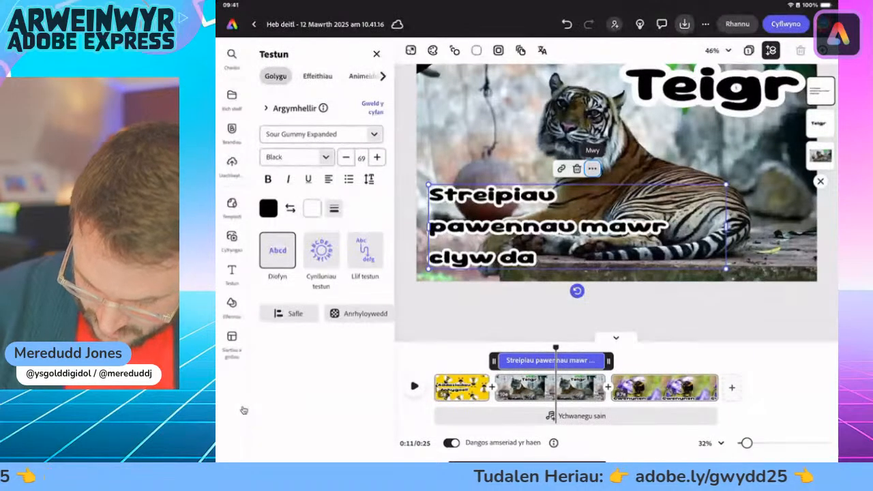
pyautogui.moveTo(556, 348); pyautogui.dragTo(655, 348)
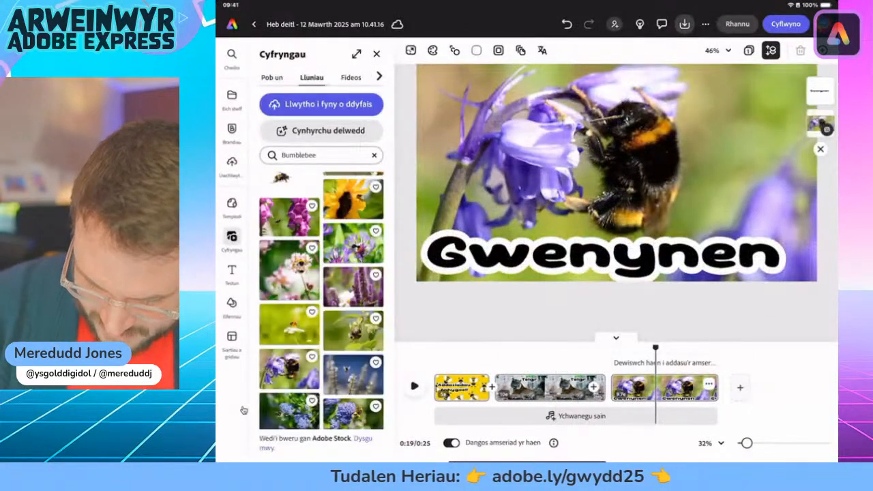
pyautogui.press('super+v')
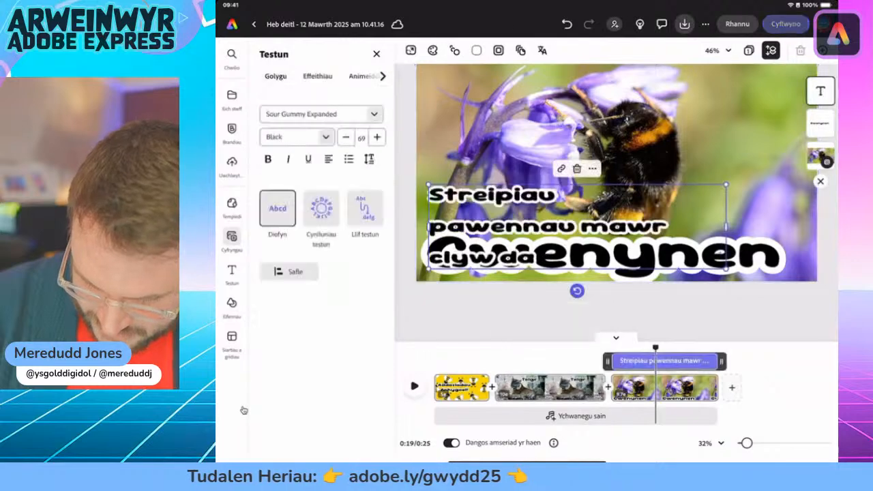
pyautogui.moveTo(577, 226); pyautogui.dragTo(580, 109)
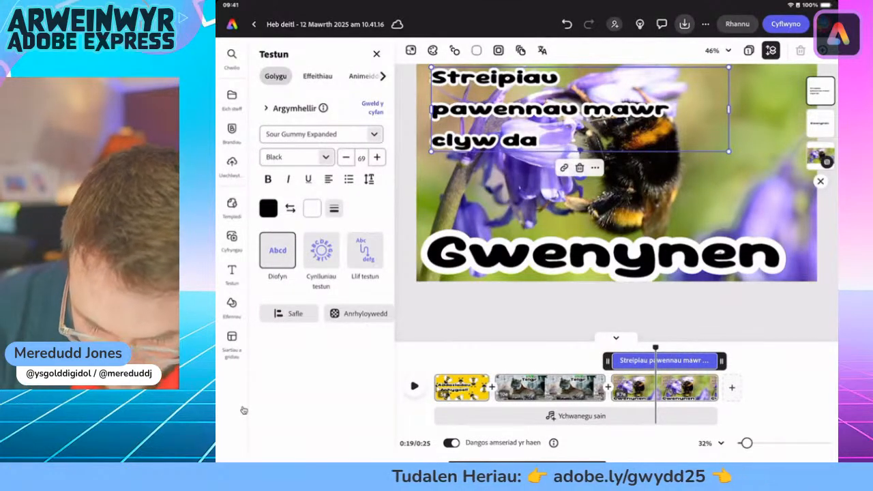
pyautogui.scroll(1, 616, 183)
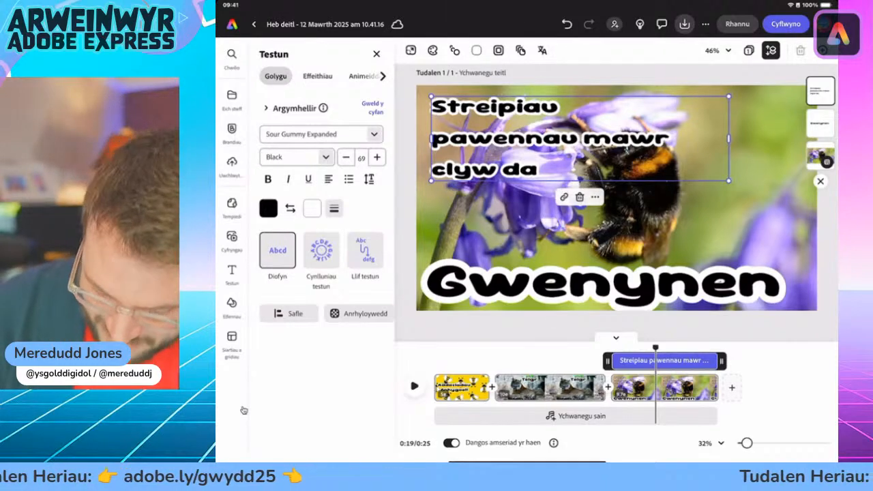
# - Switch to the Google Docs document in Chrome and copy the "Gwallt gludiog / tafod hir / pigiad" line under Gwenynen (Bumblebee)
pyautogui.press('super+Up')
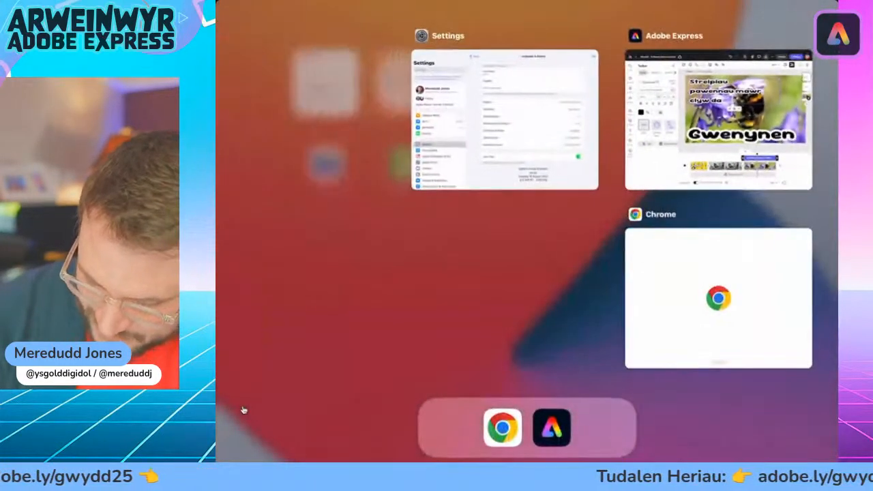
pyautogui.press('super+Tab')
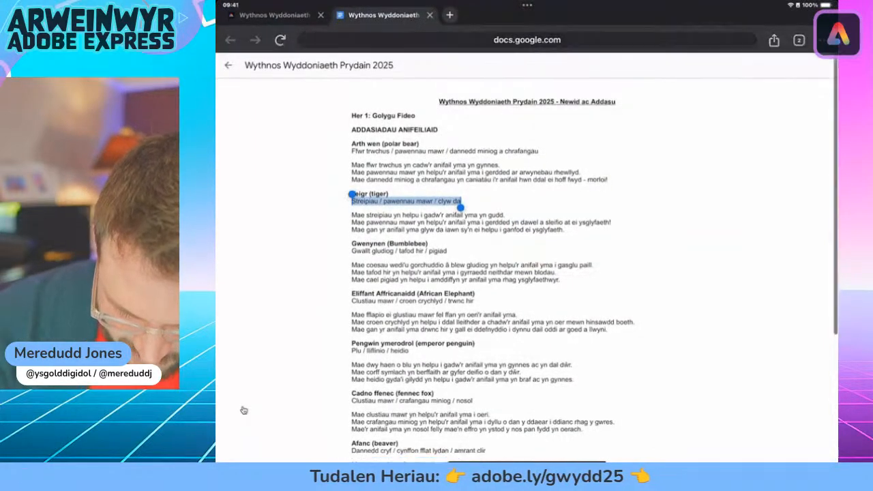
pyautogui.scroll(5, 244, 410)
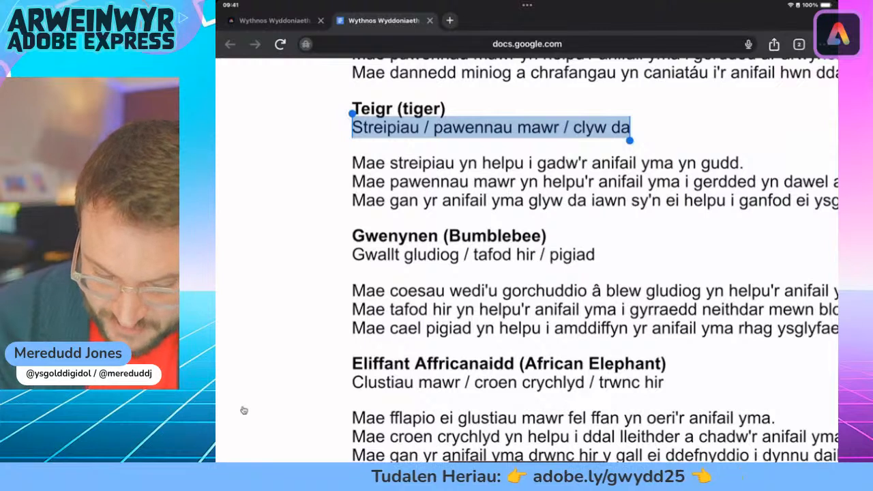
pyautogui.moveTo(358, 255); pyautogui.dragTo(595, 255)
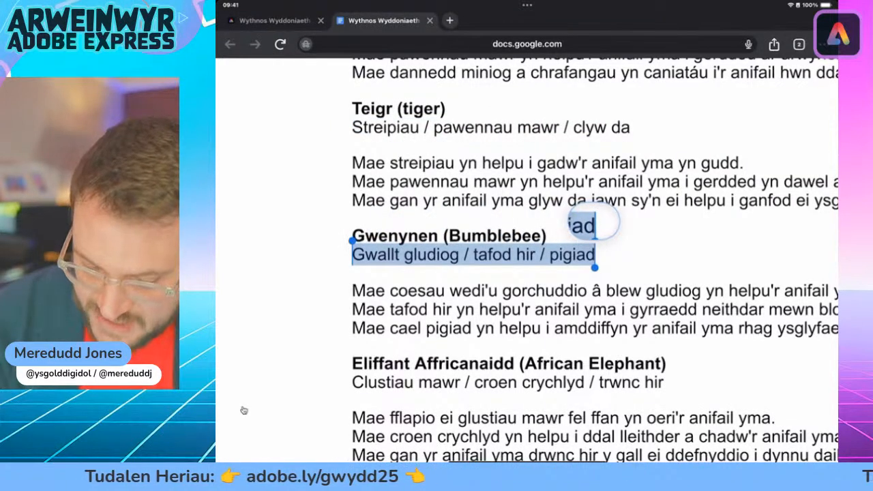
pyautogui.moveTo(595, 254); pyautogui.dragTo(594, 255)
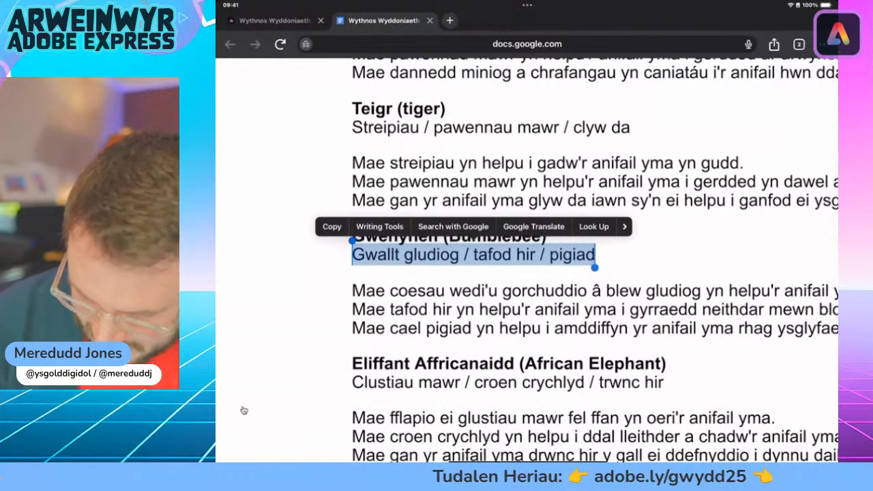
pyautogui.hscroll(2, 244, 410)
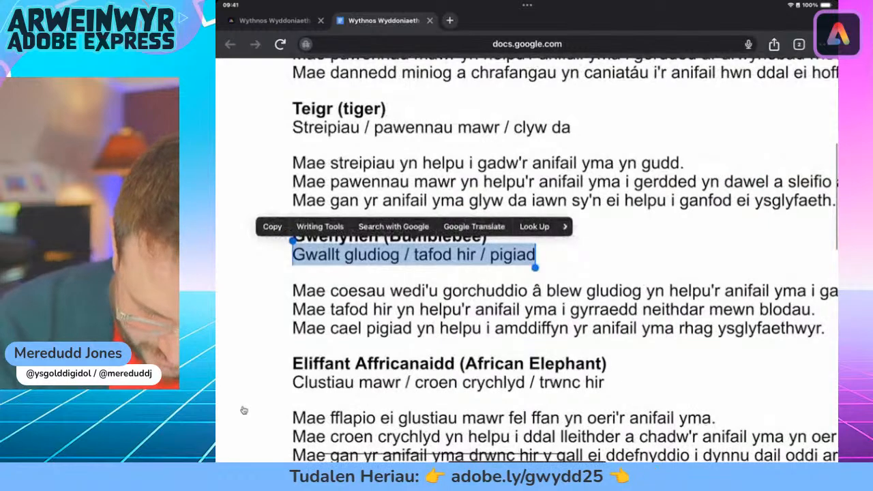
pyautogui.press('super+c')
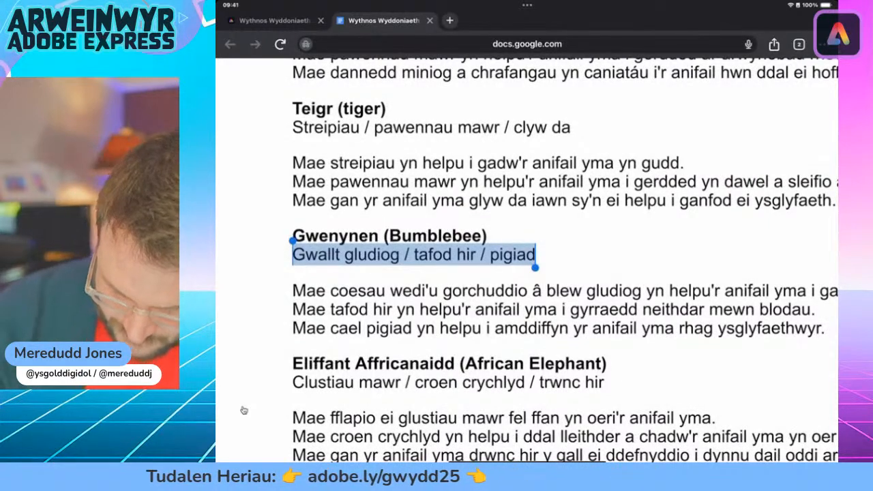
# - Return to Adobe Express and replace all the tiger features text on the bumblebee scene with the copied line
pyautogui.press('super+Tab')
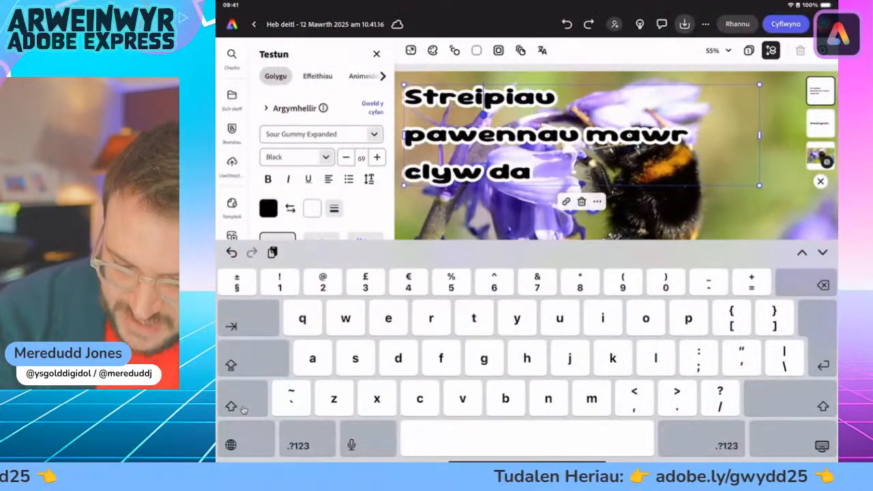
pyautogui.tripleClick(475, 97)
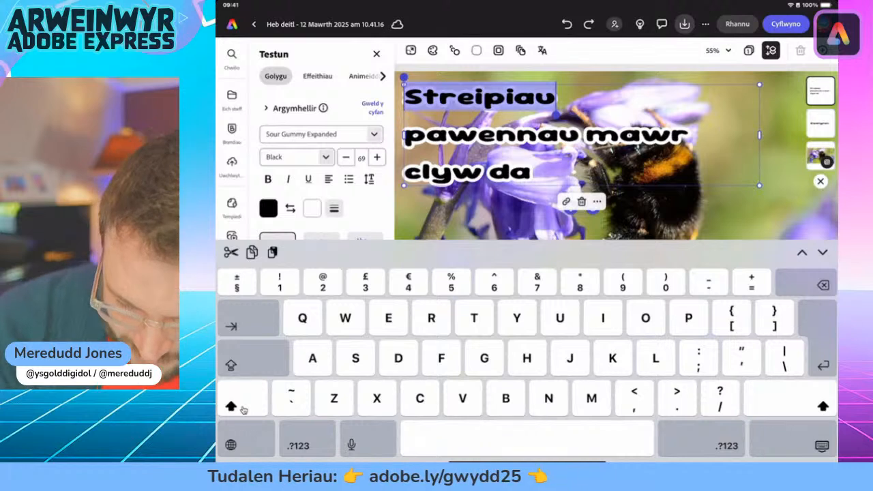
pyautogui.doubleClick(491, 135)
pyautogui.doubleClick(480, 100)
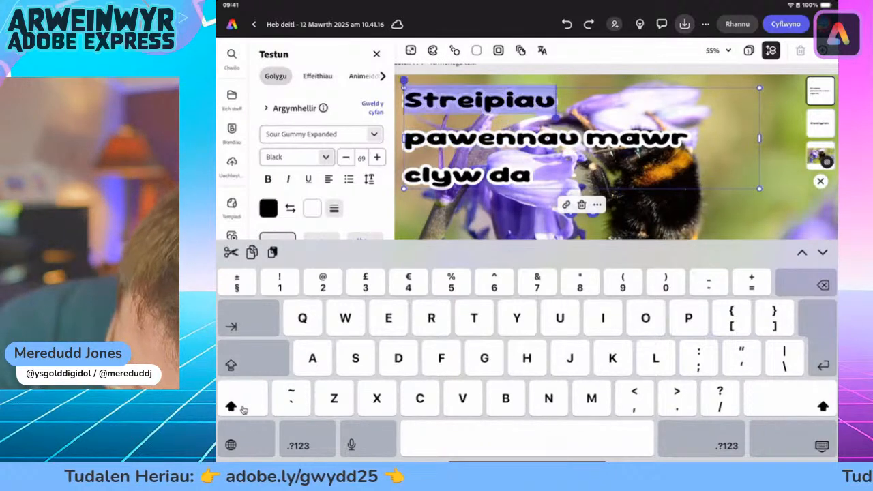
pyautogui.moveTo(556, 101); pyautogui.dragTo(531, 175)
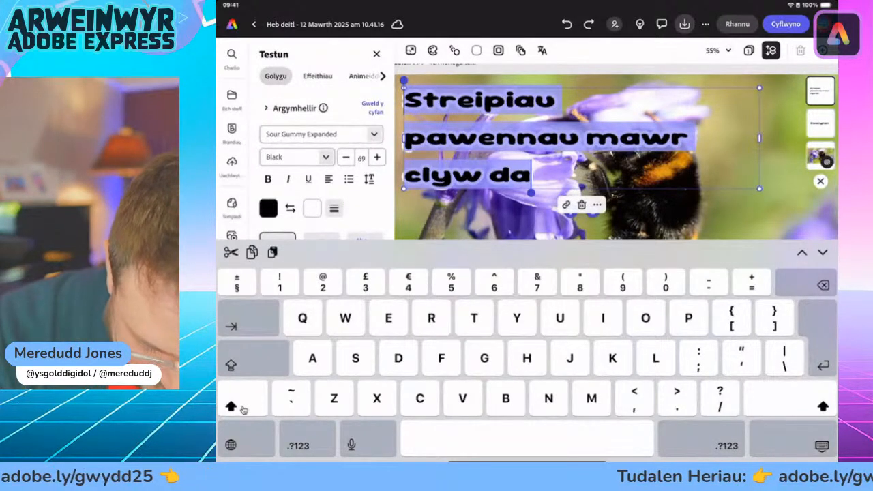
pyautogui.press('super+v')
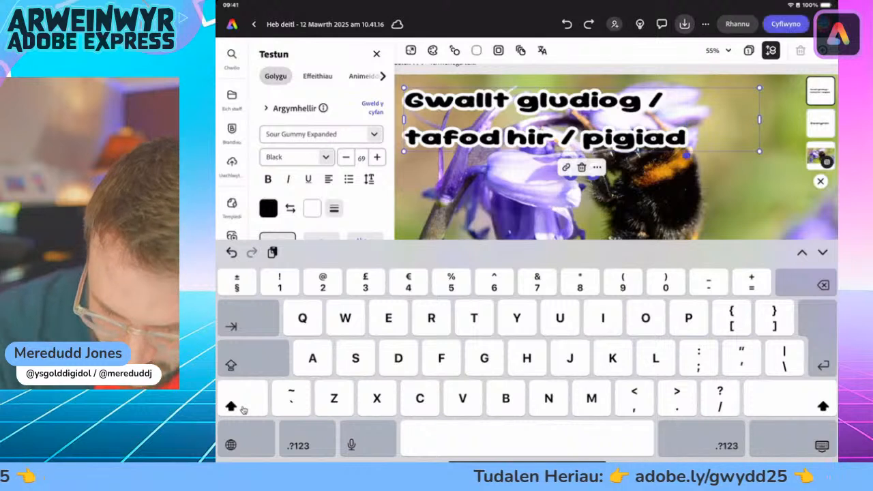
# - Remove the slashes and split the bumblebee features into three lines: "Gwallt gludiog", "tafod hir" and "pigiad"
pyautogui.press('Up')
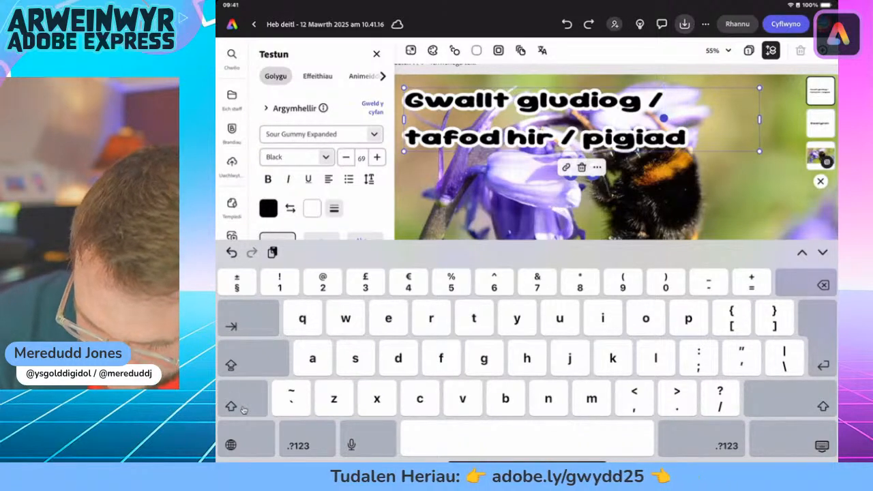
pyautogui.press('BackSpace')
pyautogui.press('BackSpace')
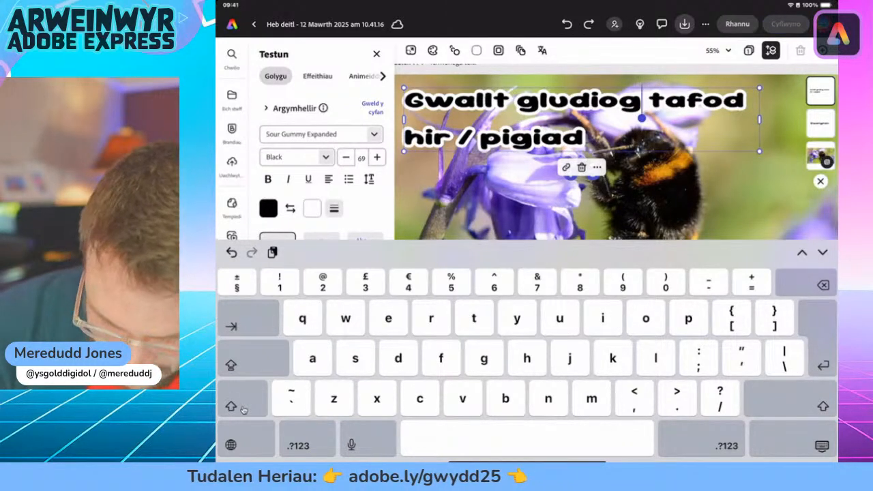
pyautogui.press('Return')
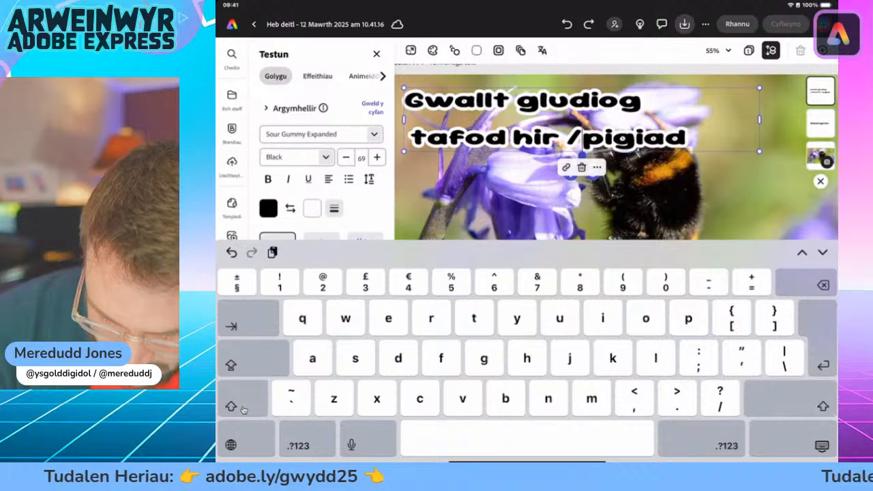
pyautogui.press('BackSpace')
pyautogui.press('BackSpace')
pyautogui.press('Return')
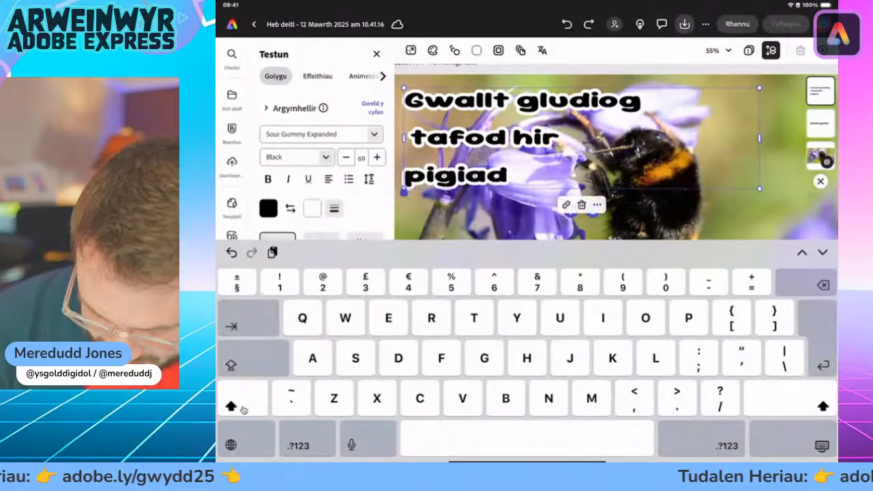
pyautogui.press('Escape')
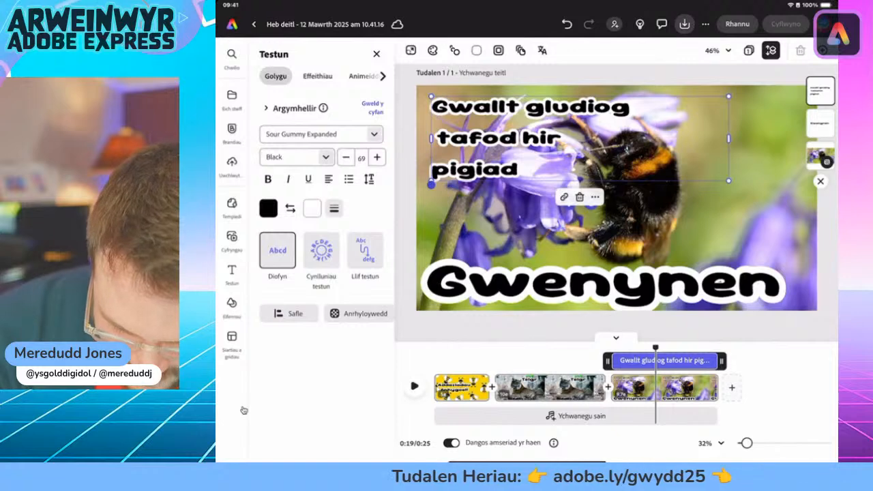
# - Move the bumblebee features text closer to the photo's upper-left corner and play the video across the transition into that scene
pyautogui.moveTo(530, 139); pyautogui.dragTo(524, 131)
pyautogui.moveTo(655, 349); pyautogui.dragTo(596, 349)
pyautogui.click(414, 386)
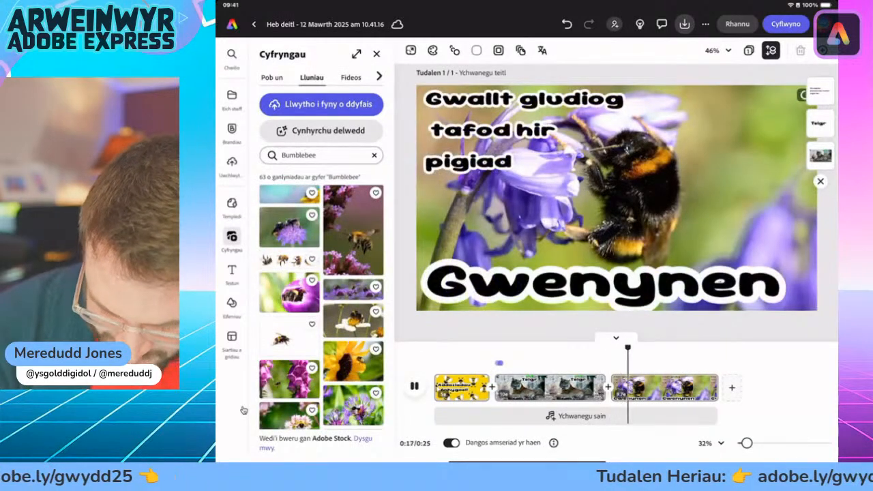
pyautogui.click(414, 386)
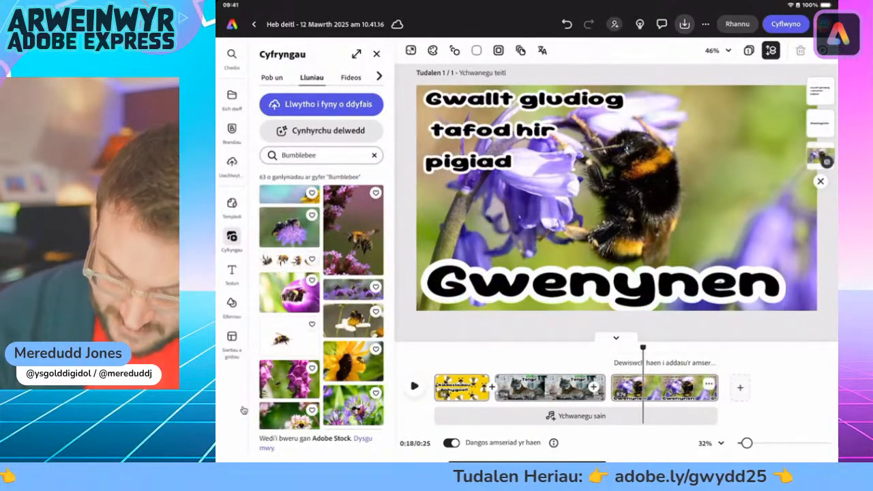
# - Open the entrance animation options for the Gwenynen title, and extend the end of the bumblebee scene slightly on the timeline
pyautogui.click(602, 283)
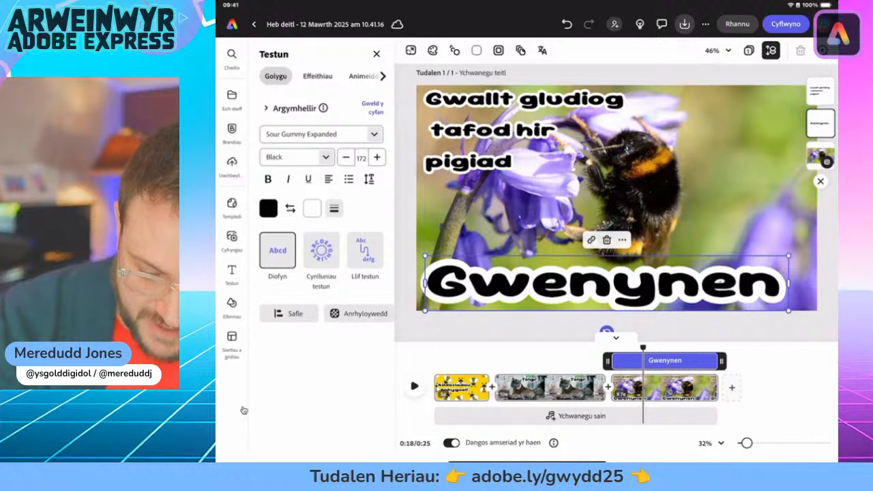
pyautogui.click(362, 75)
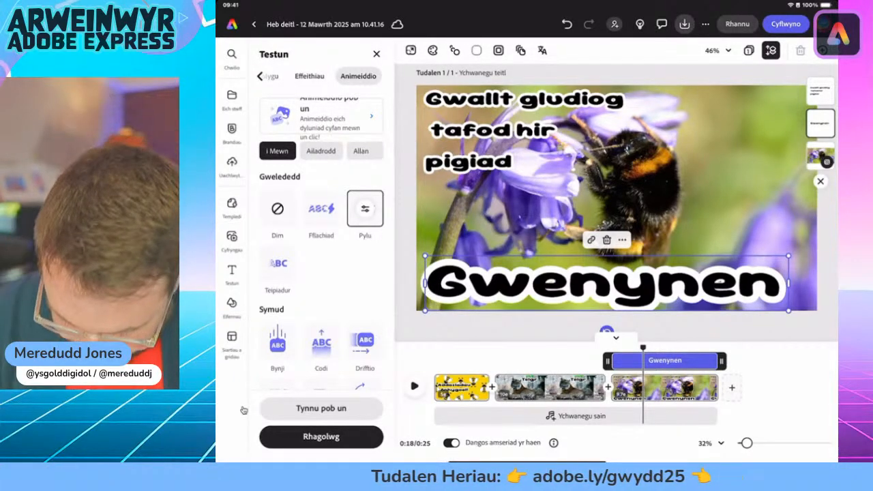
pyautogui.click(692, 387)
pyautogui.moveTo(716, 388)
pyautogui.mouseDown()
pyautogui.moveTo(793, 388)
pyautogui.moveTo(722, 387)
pyautogui.mouseUp()
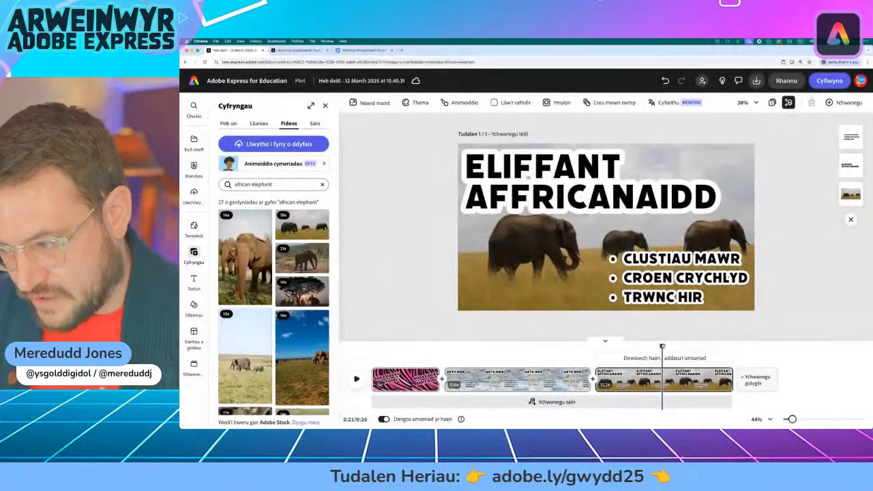
# - Return to the start of the polar bear and elephant project and apply the Troelli entrance animation to the "Addasiadau Anhygoel!" title
pyautogui.moveTo(661, 346); pyautogui.dragTo(380, 347)
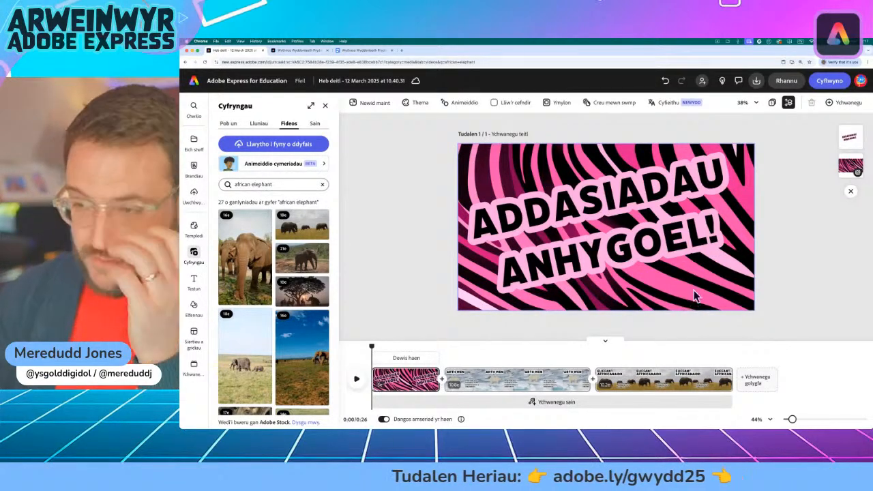
pyautogui.click(573, 205)
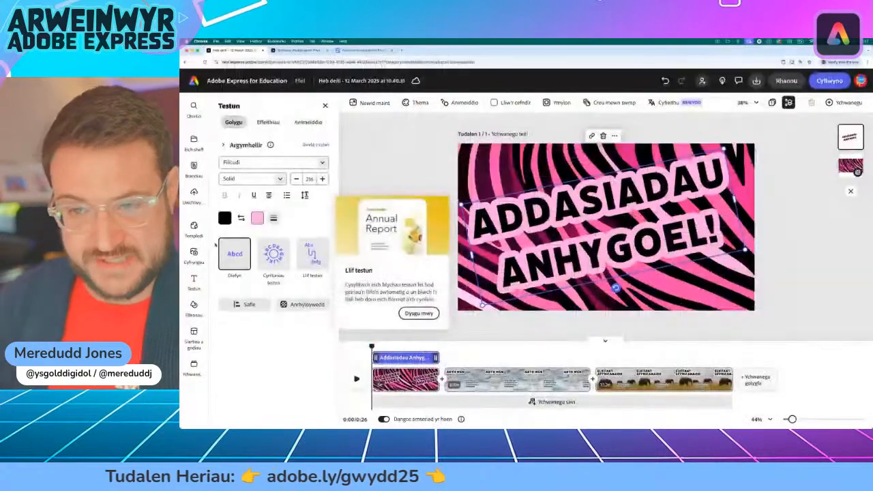
pyautogui.click(304, 124)
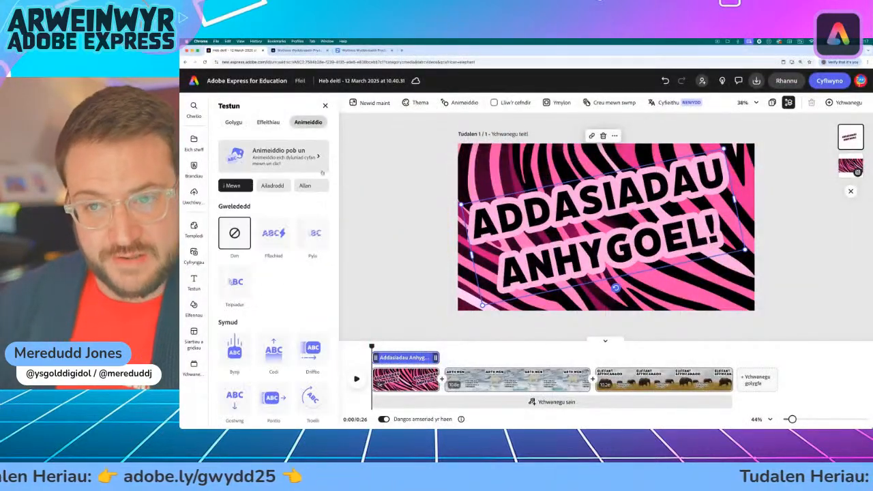
pyautogui.scroll(-2, 295, 290)
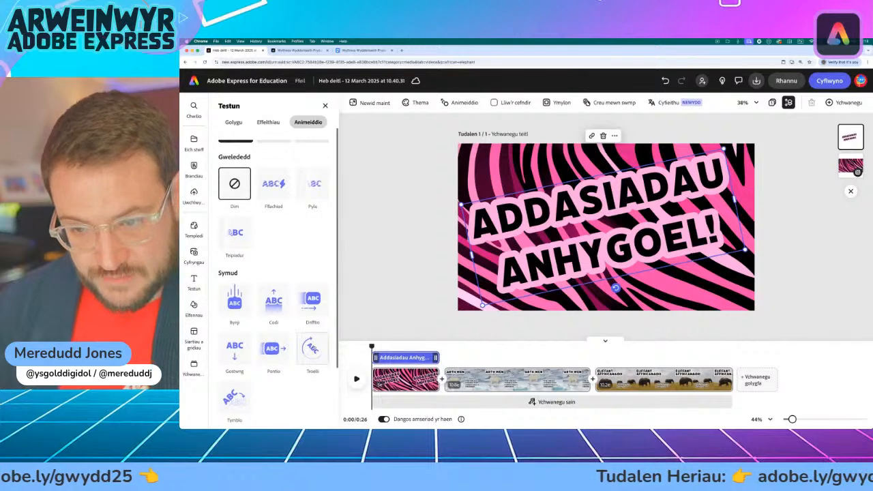
pyautogui.click(312, 349)
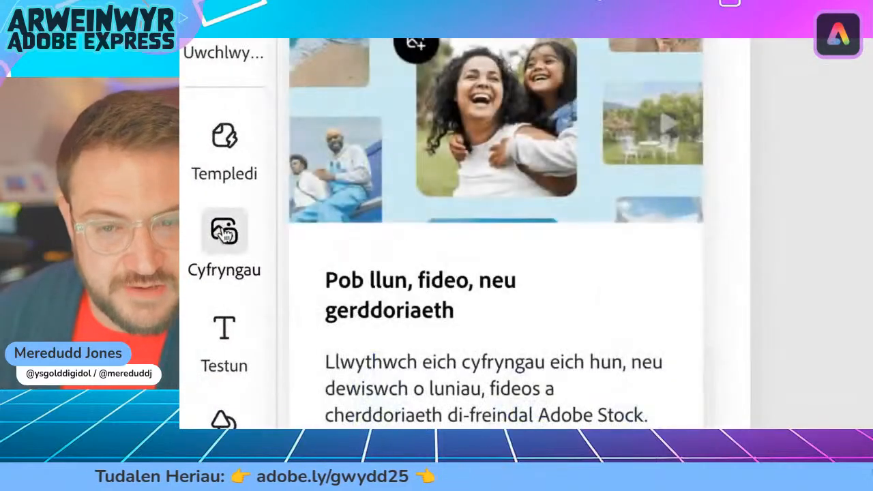
# - Clear the african elephant search from the audio media and set up voiceover recording with the USB audio CODEC (08bb:2912) microphone
pyautogui.click(193, 254)
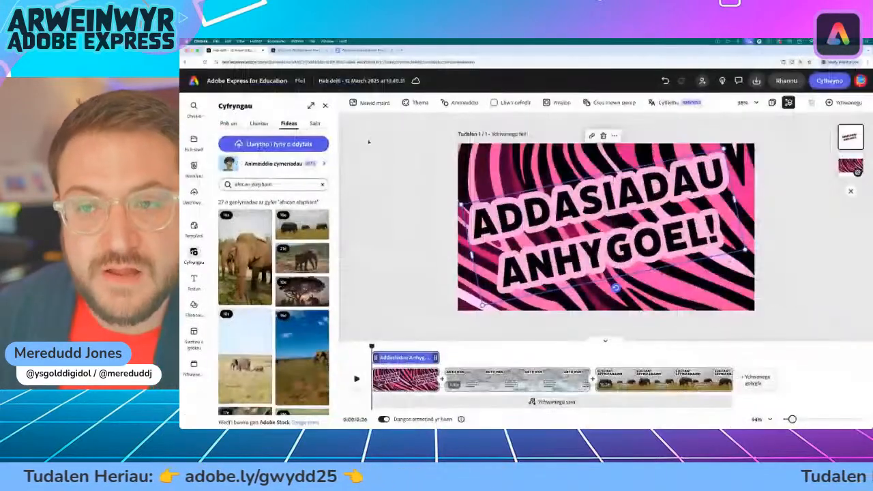
pyautogui.click(315, 123)
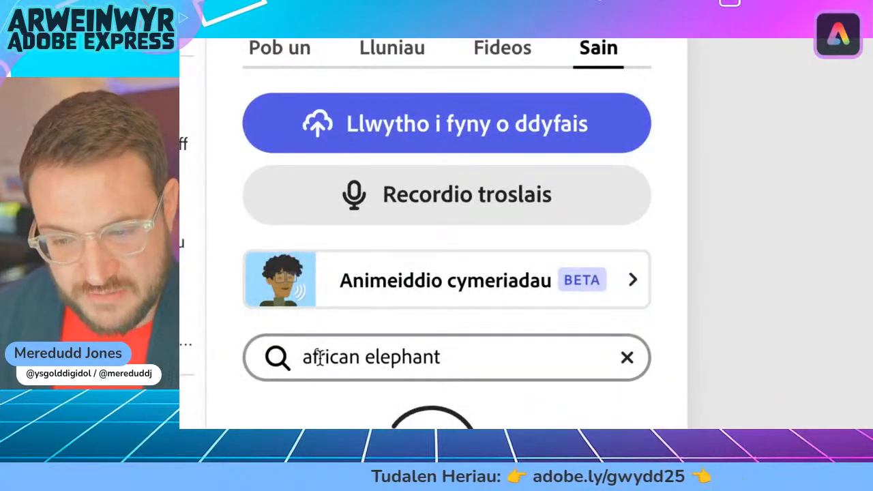
pyautogui.click(626, 359)
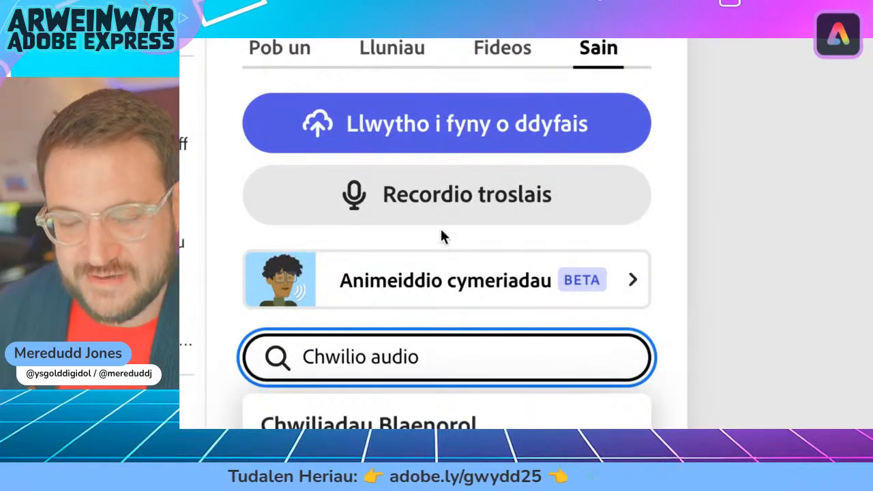
pyautogui.click(413, 200)
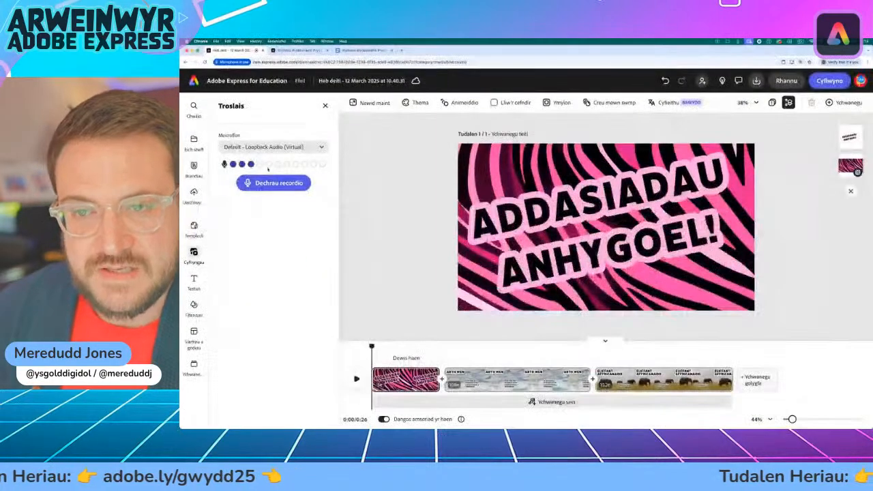
pyautogui.click(314, 147)
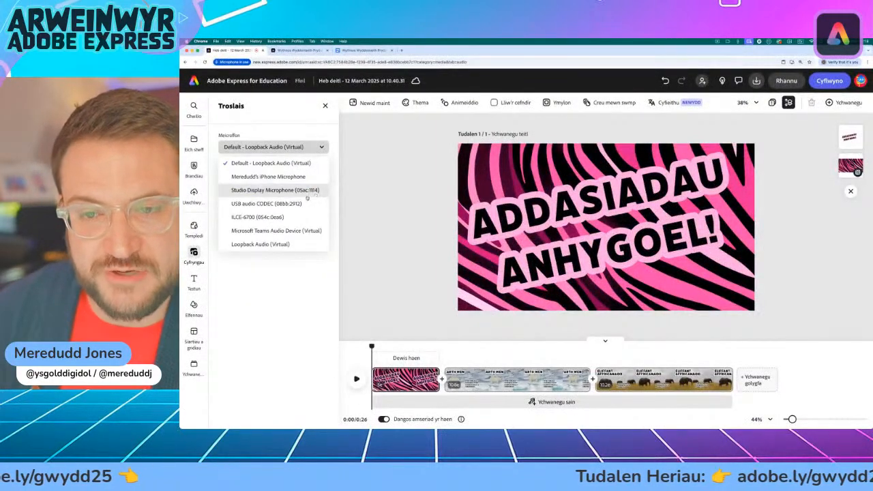
pyautogui.click(259, 200)
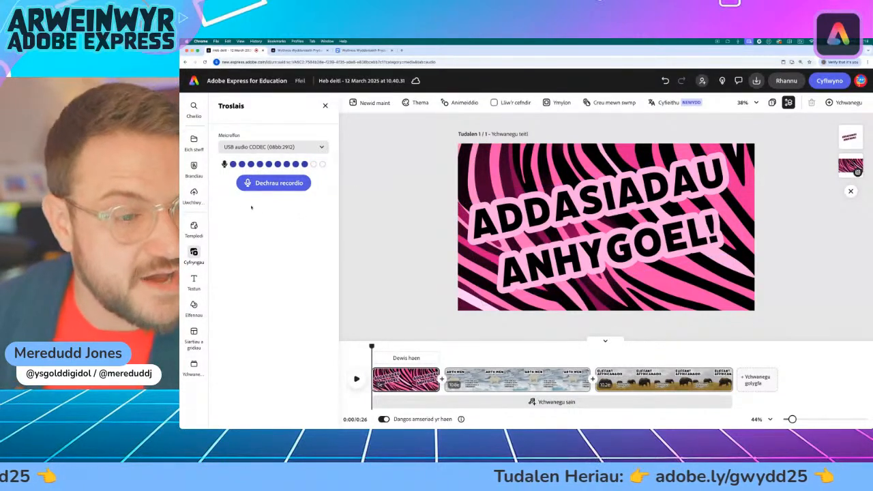
# - Record a voiceover of about 3.5 seconds over the opening title scene and select its audio clip
pyautogui.click(266, 183)
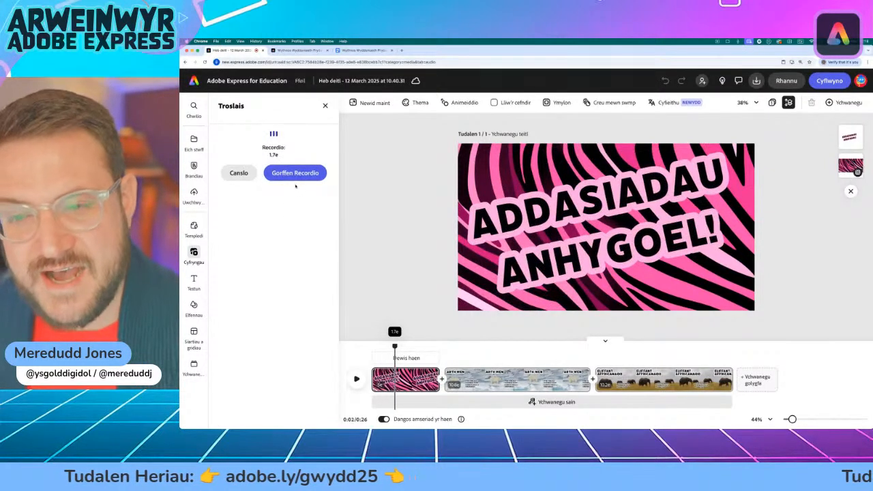
pyautogui.click(294, 172)
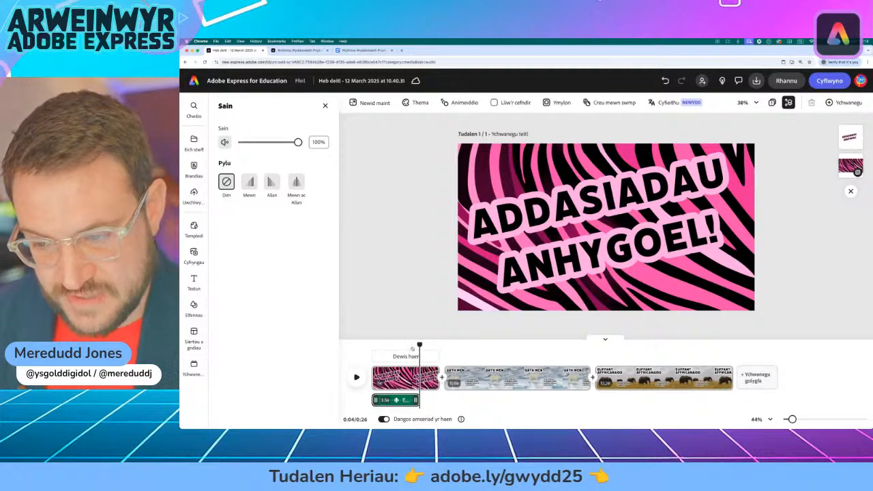
pyautogui.click(399, 377)
pyautogui.click(395, 400)
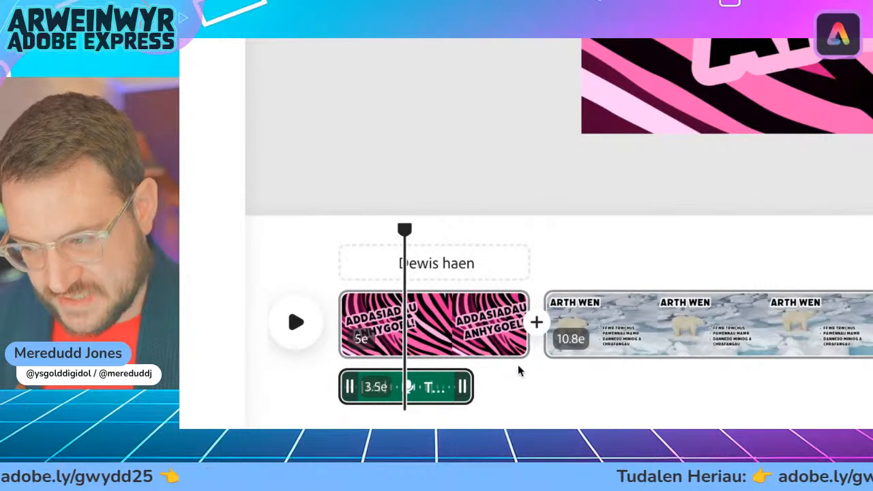
# - Trim the opening title scene to about 3.9 seconds to fit its voiceover and play it from the start
pyautogui.click(462, 342)
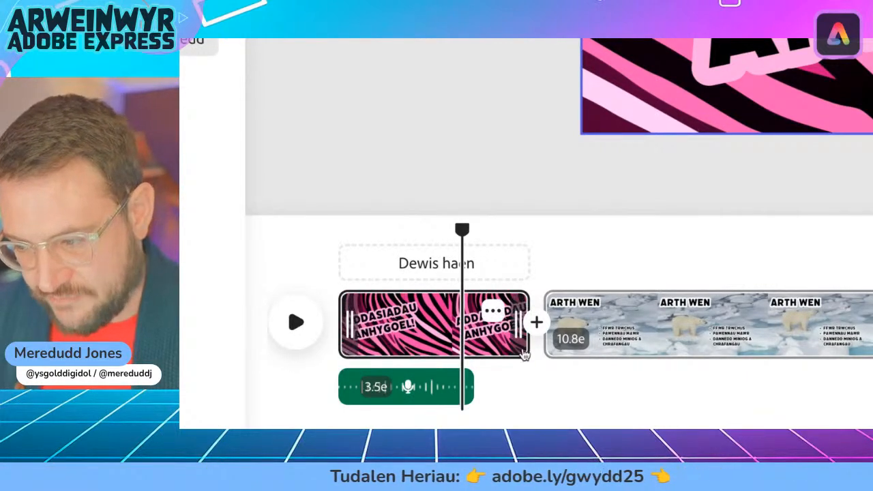
pyautogui.moveTo(518, 339); pyautogui.dragTo(475, 341)
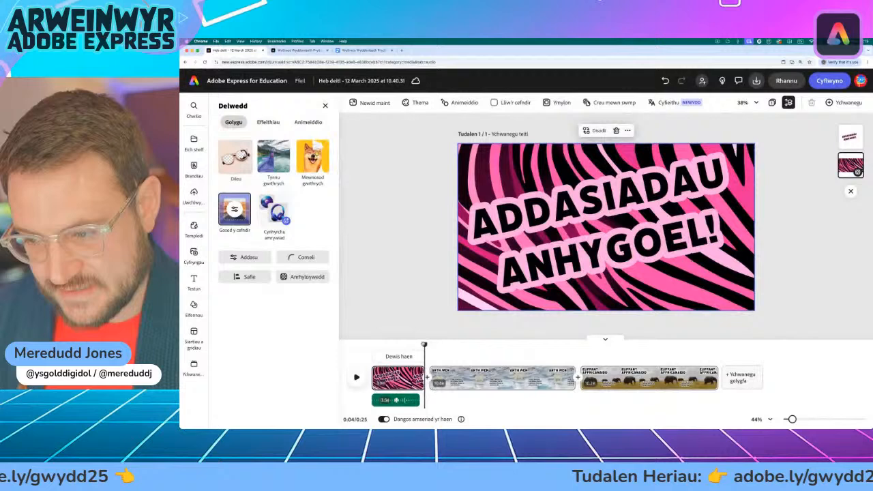
pyautogui.click(356, 378)
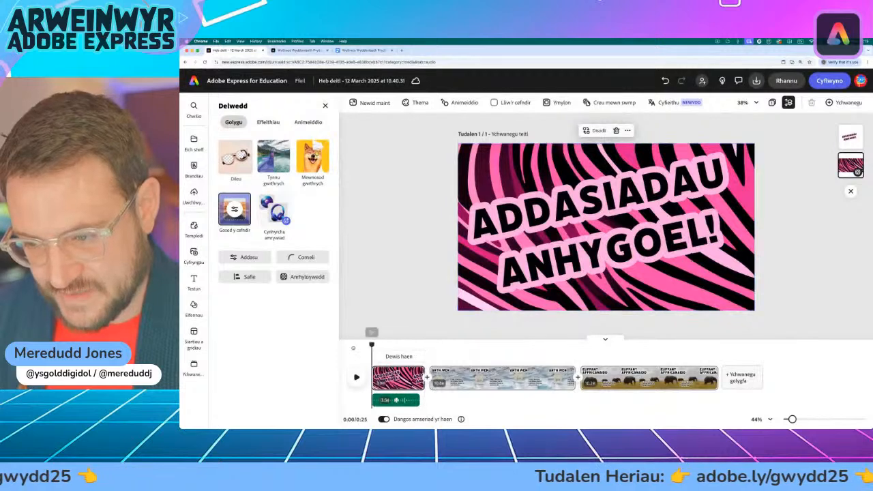
pyautogui.click(357, 378)
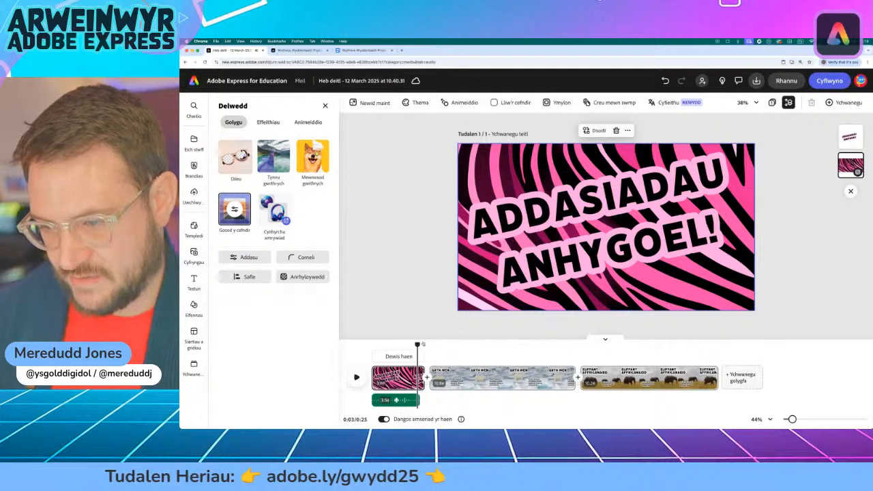
# - Record a voiceover of about 10 seconds from the start of the Arth Wen scene and trim the scene to end just after it
pyautogui.moveTo(417, 345); pyautogui.dragTo(437, 353)
pyautogui.click(672, 286)
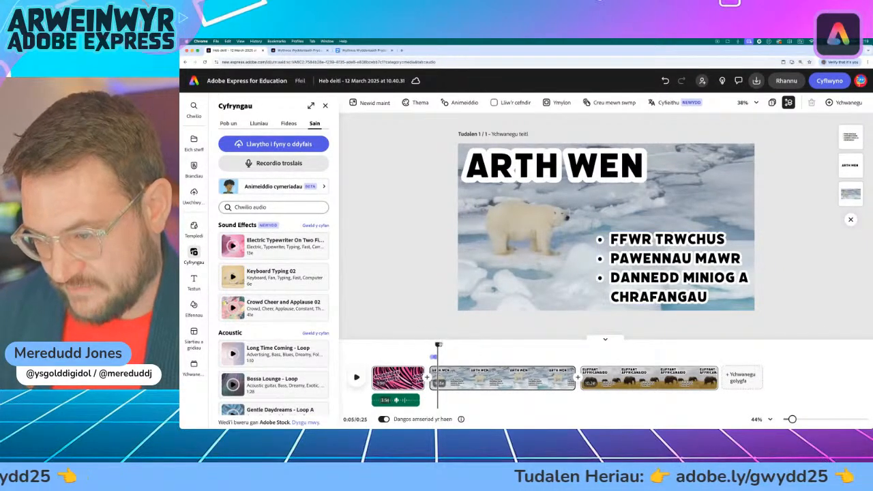
pyautogui.moveTo(438, 344); pyautogui.dragTo(402, 339)
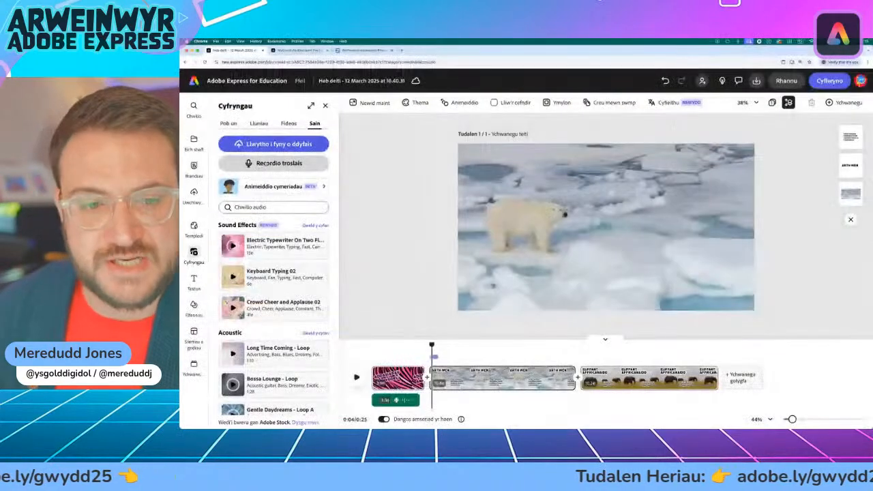
pyautogui.click(268, 163)
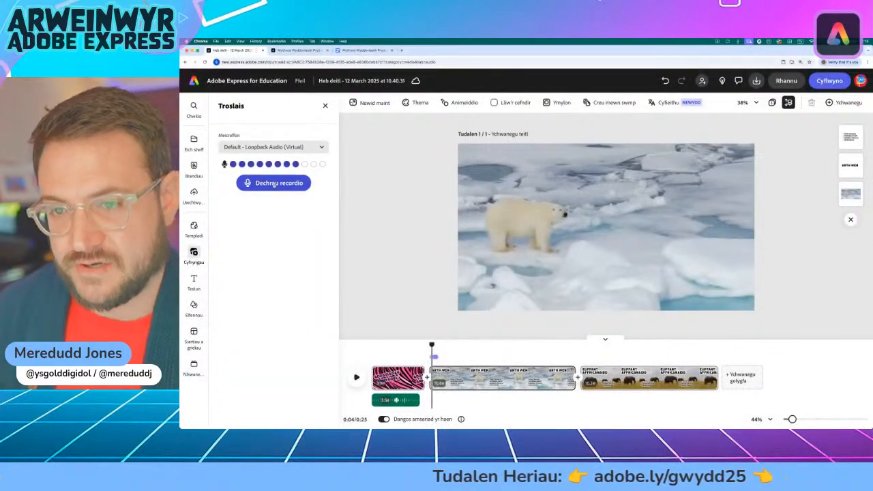
pyautogui.click(274, 185)
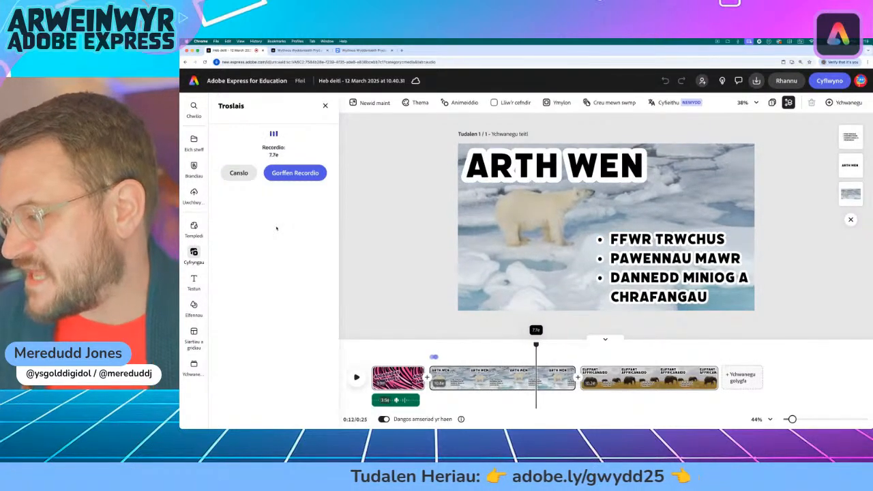
pyautogui.click(303, 173)
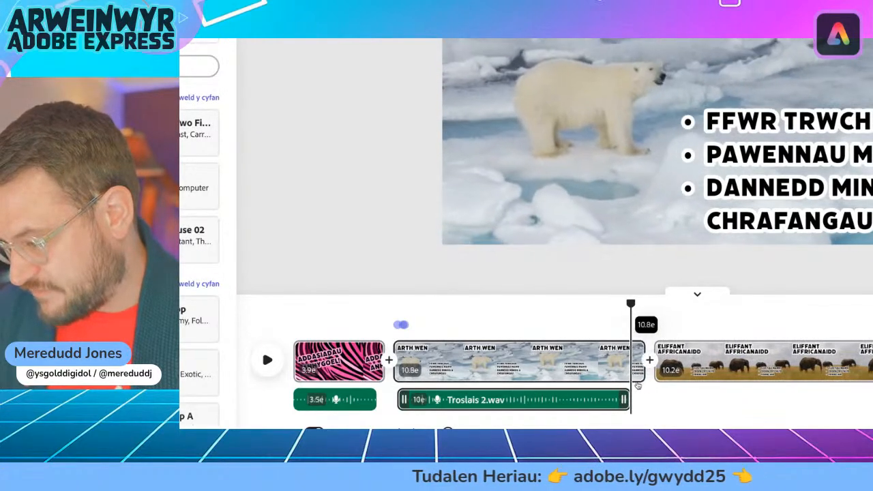
pyautogui.moveTo(638, 386); pyautogui.dragTo(627, 386)
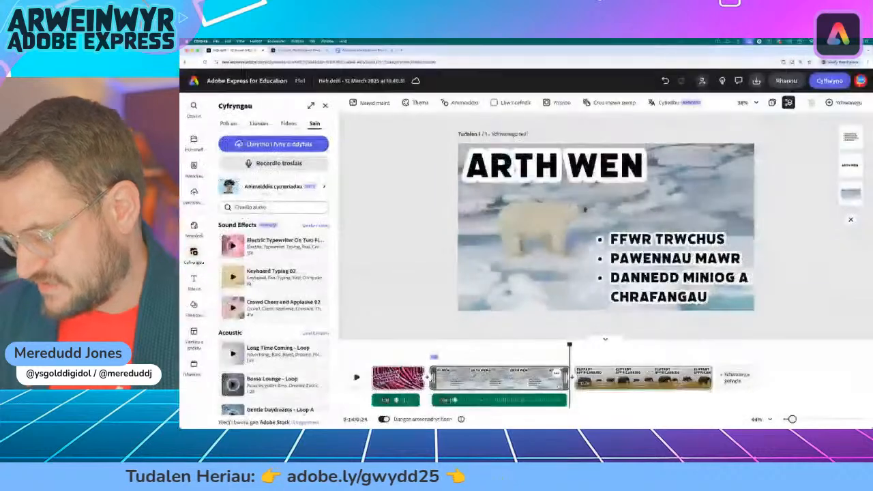
# - Record a voiceover of about 7.9 seconds for the Eliffant Affricanaidd scene, trim the scene to fit, and return the playhead to the video's start
pyautogui.moveTo(570, 344); pyautogui.dragTo(579, 346)
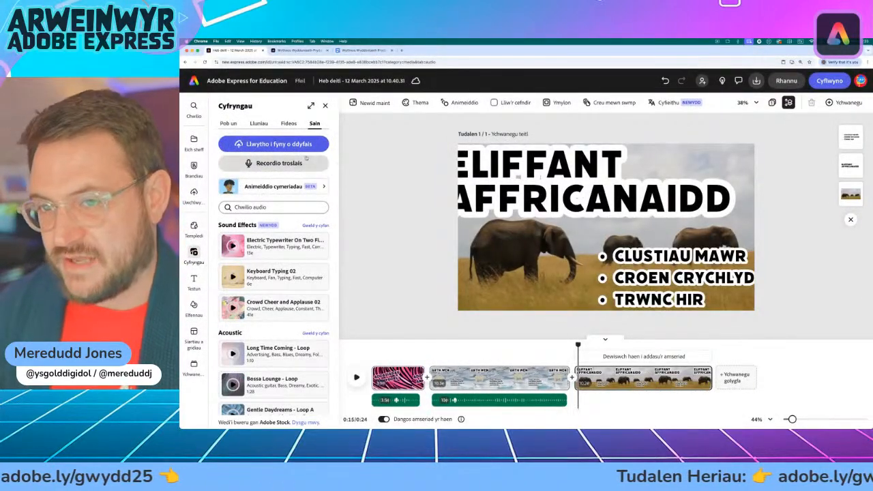
pyautogui.click(283, 163)
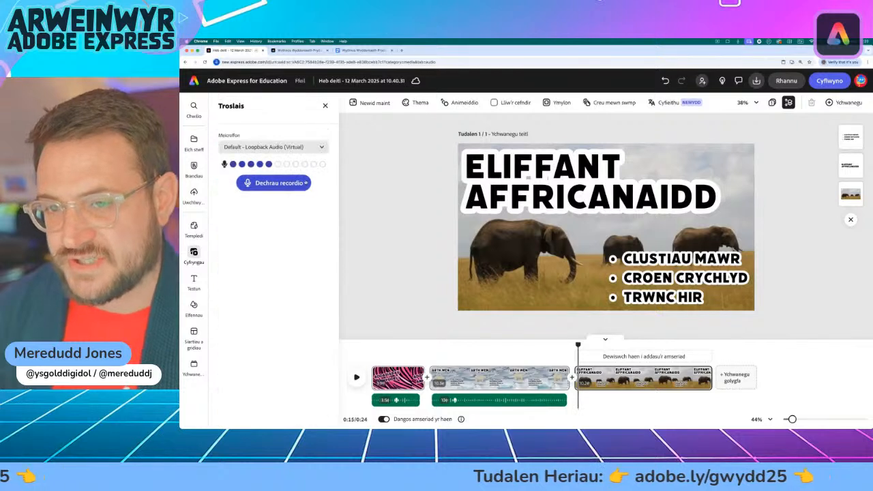
pyautogui.click(270, 186)
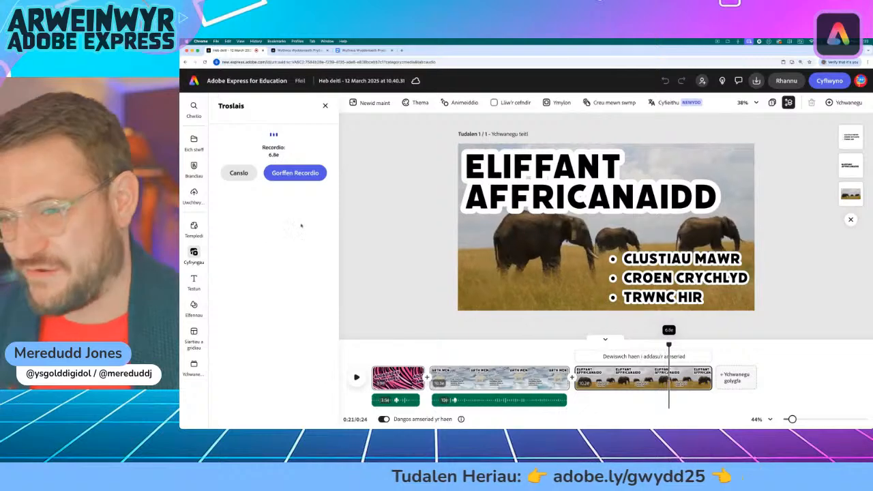
pyautogui.click(308, 174)
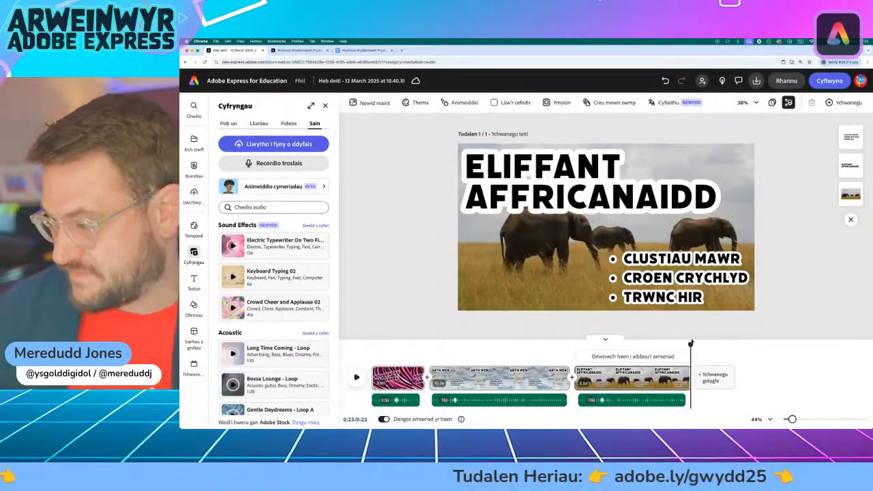
pyautogui.click(644, 401)
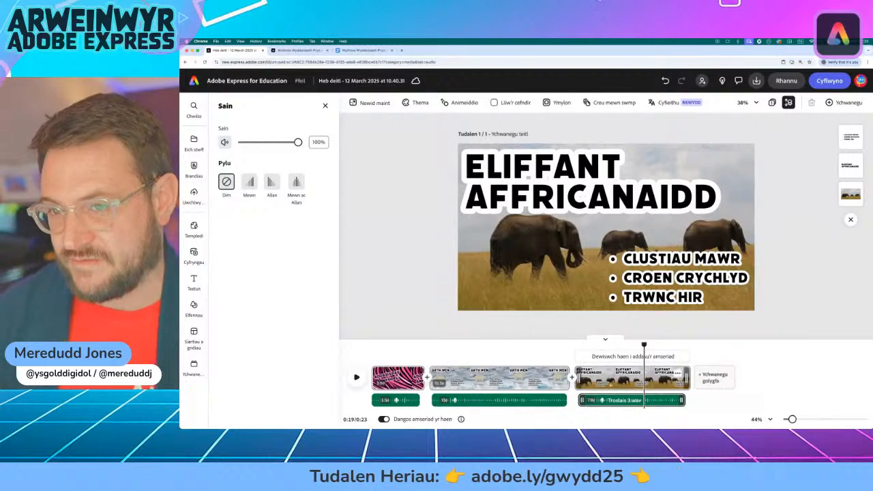
pyautogui.moveTo(644, 345); pyautogui.dragTo(326, 356)
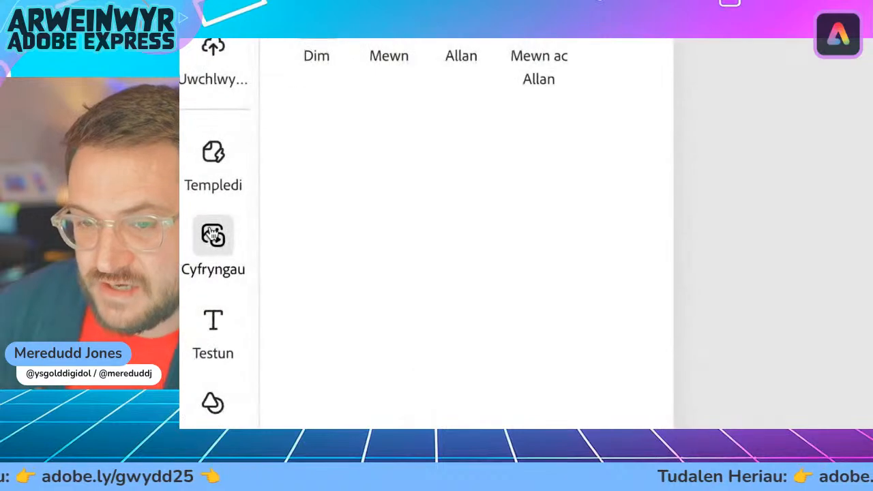
# - Preview the Dangerous Plains loop from the Background audio collection and add it to the video as music
pyautogui.click(213, 234)
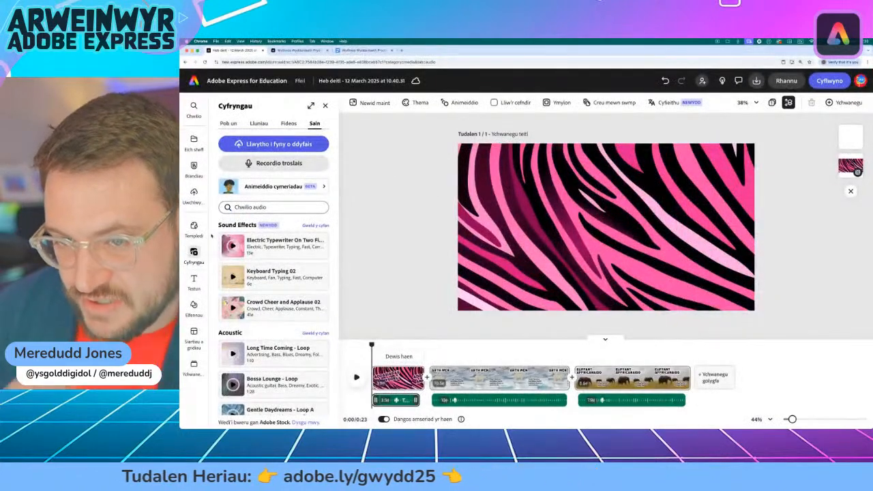
pyautogui.scroll(-3, 212, 235)
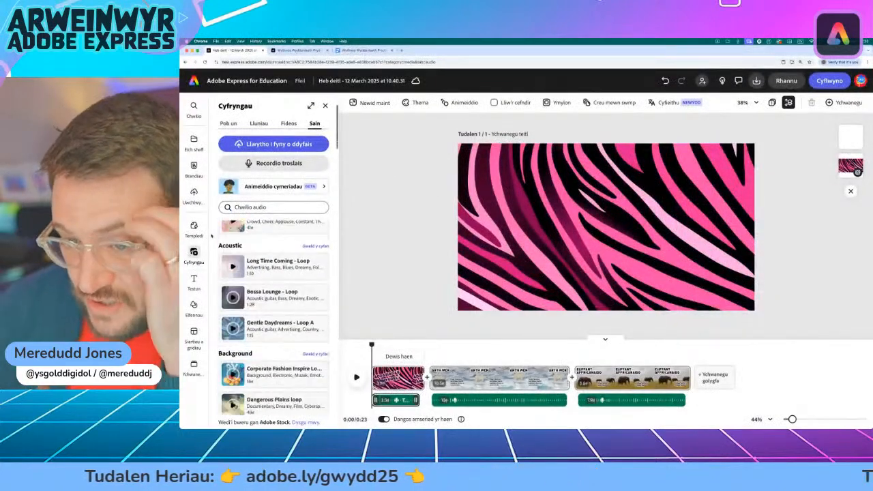
pyautogui.scroll(-3, 249, 315)
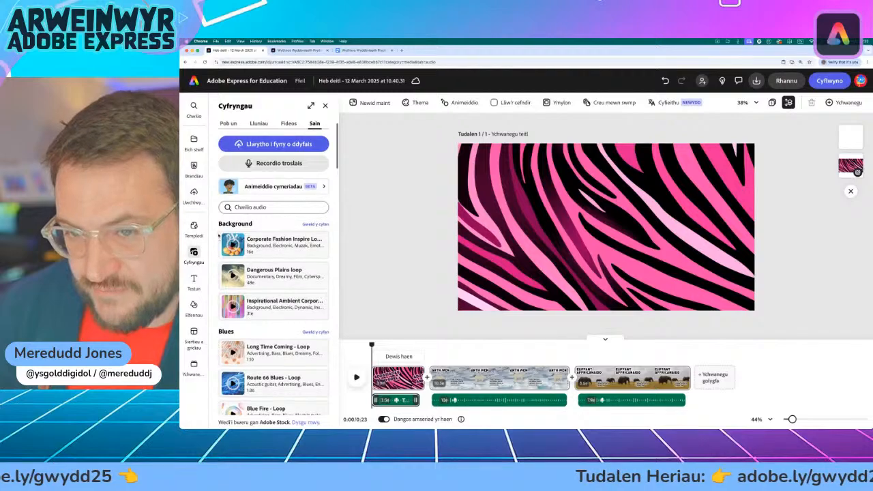
pyautogui.scroll(1, 232, 279)
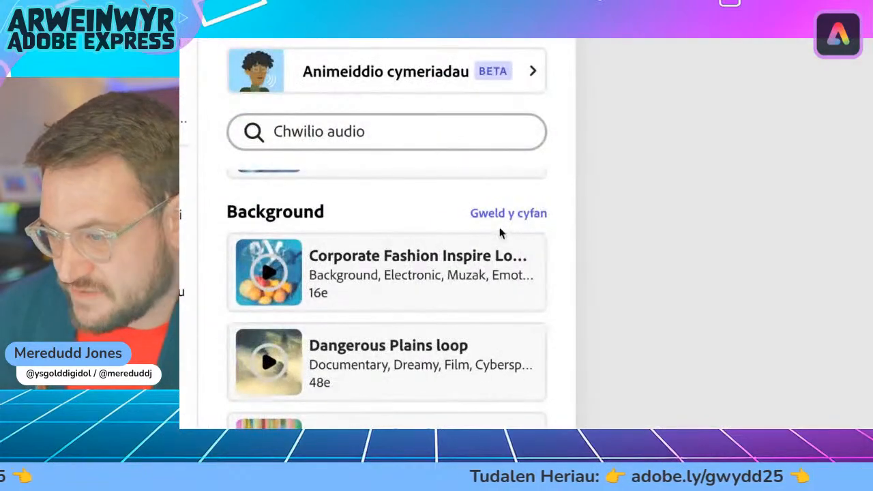
pyautogui.click(505, 214)
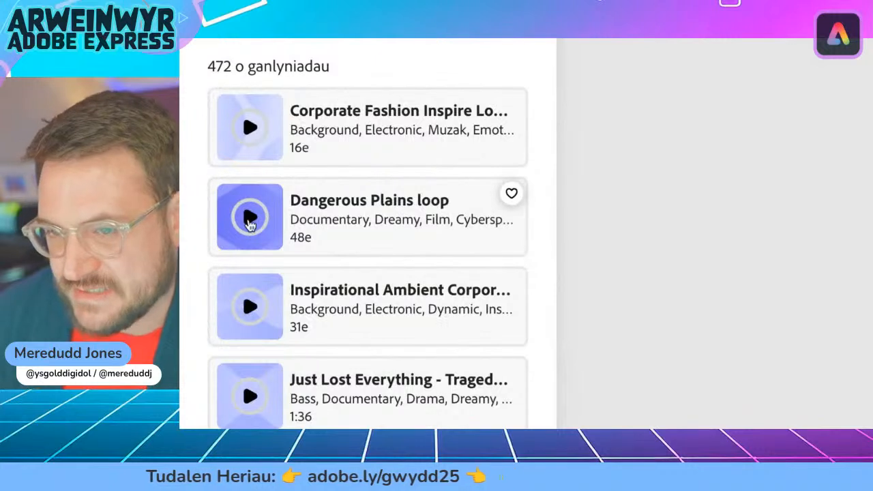
pyautogui.click(250, 218)
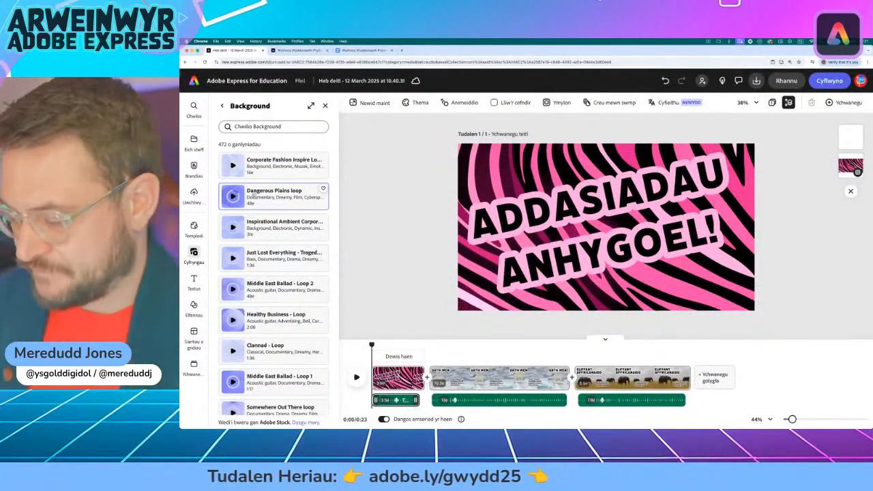
pyautogui.click(278, 197)
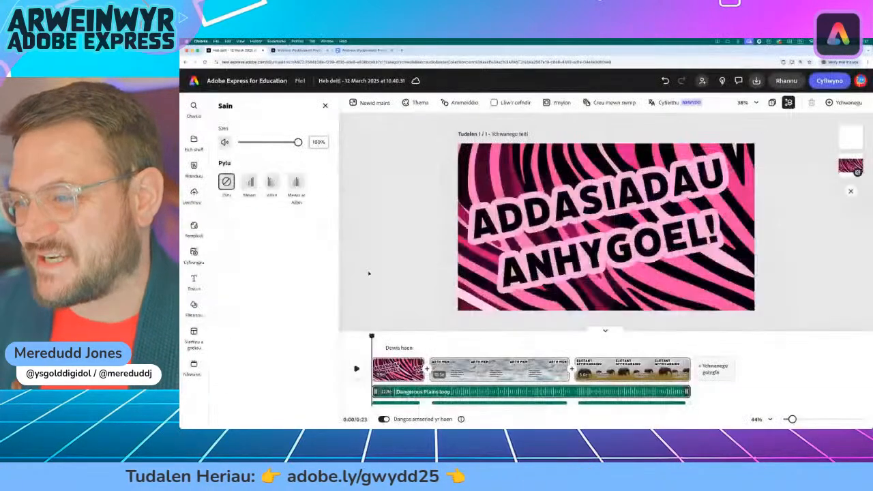
# - Lower the Dangerous Plains loop's volume to 17% and play the video from the start to check the mix
pyautogui.click(356, 369)
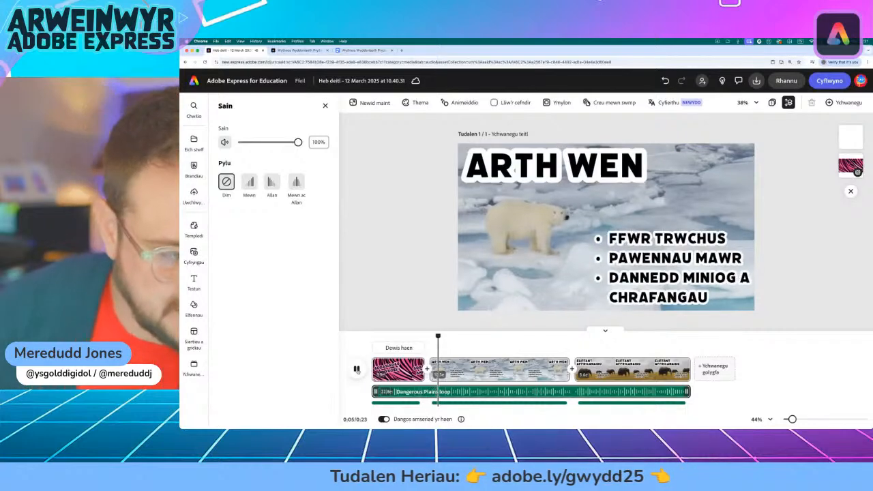
pyautogui.click(356, 369)
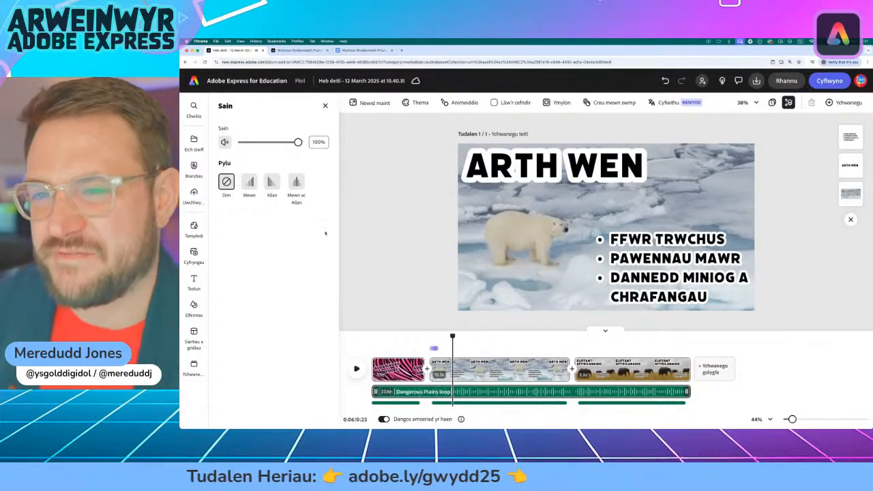
pyautogui.click(498, 390)
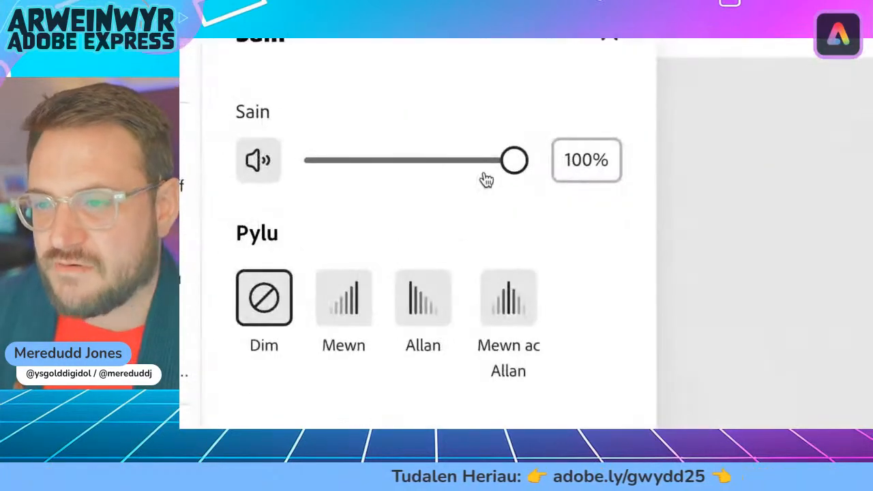
pyautogui.moveTo(517, 163); pyautogui.dragTo(345, 167)
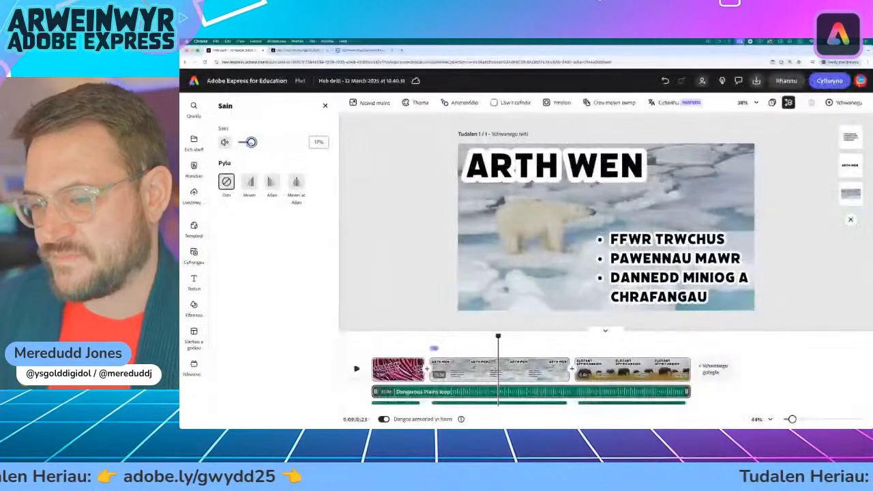
pyautogui.moveTo(498, 336); pyautogui.dragTo(372, 337)
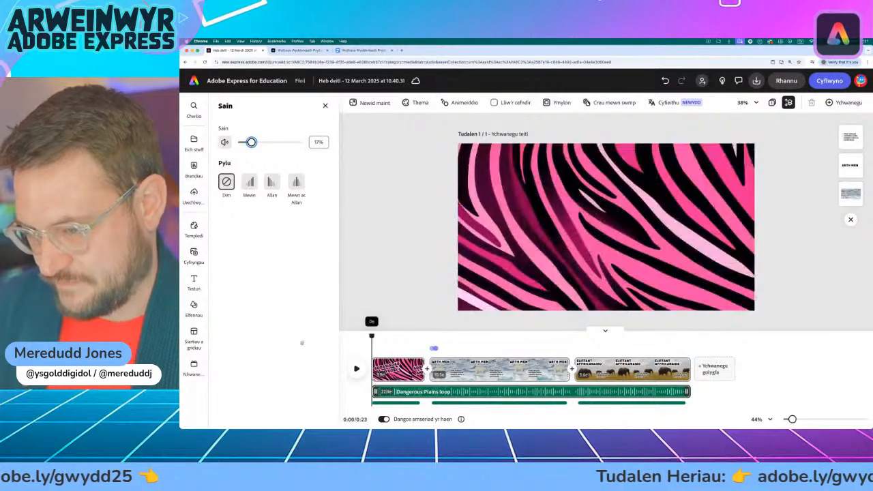
pyautogui.click(357, 369)
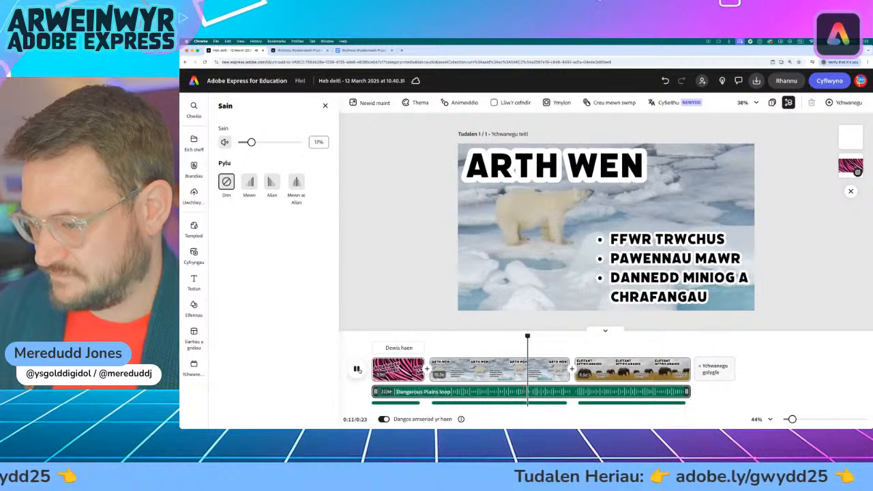
pyautogui.press('space')
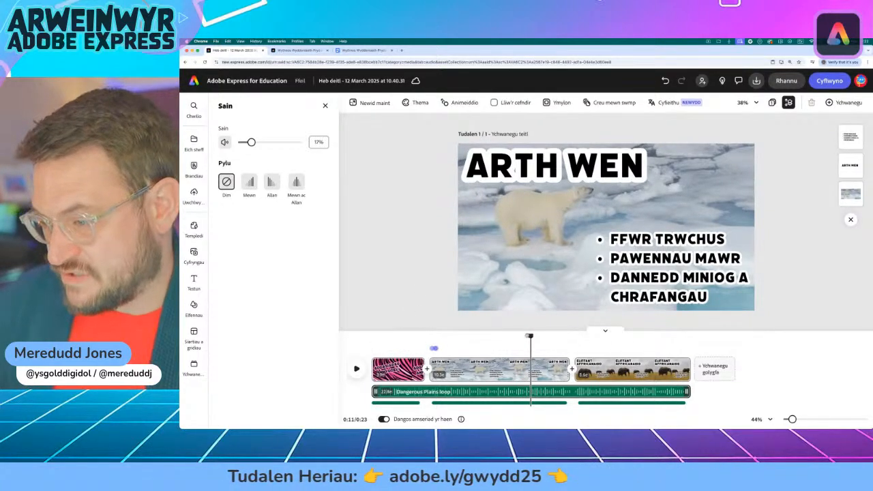
# - Apply a 2-second fade-out to the music track and play the end of the Eliffant Affricanaidd scene
pyautogui.moveTo(530, 336); pyautogui.dragTo(675, 335)
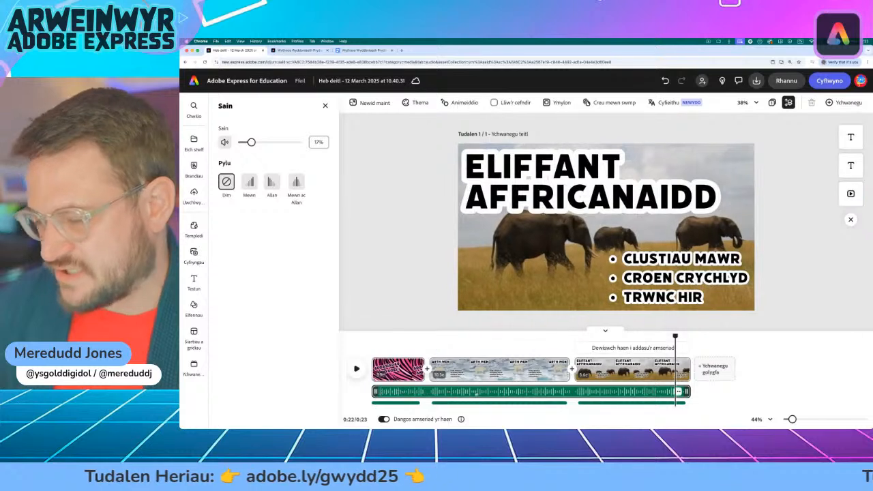
pyautogui.click(356, 368)
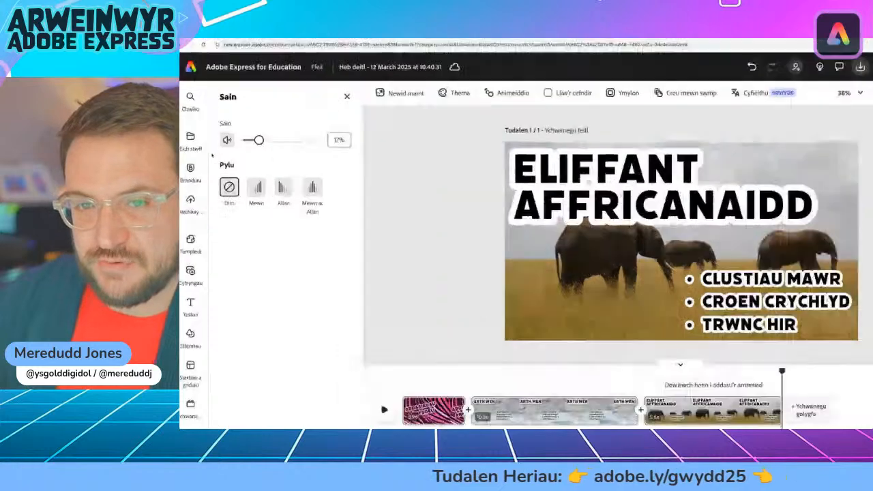
pyautogui.click(279, 183)
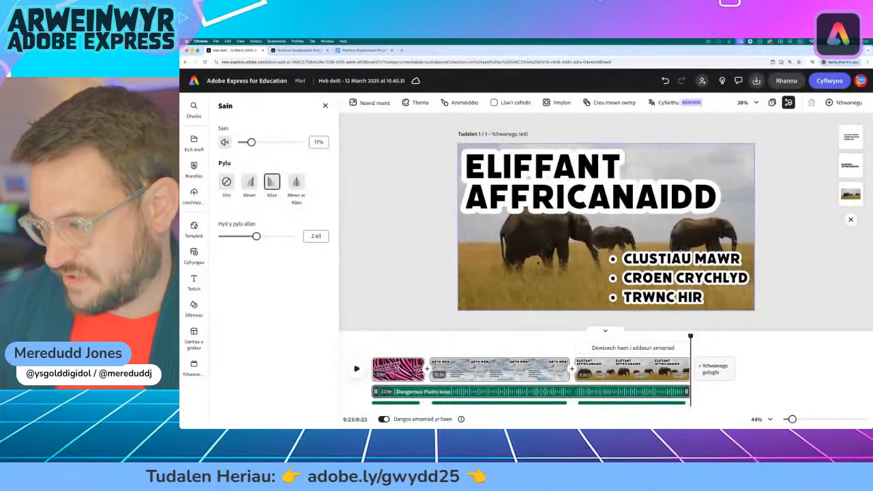
pyautogui.moveTo(691, 337); pyautogui.dragTo(653, 337)
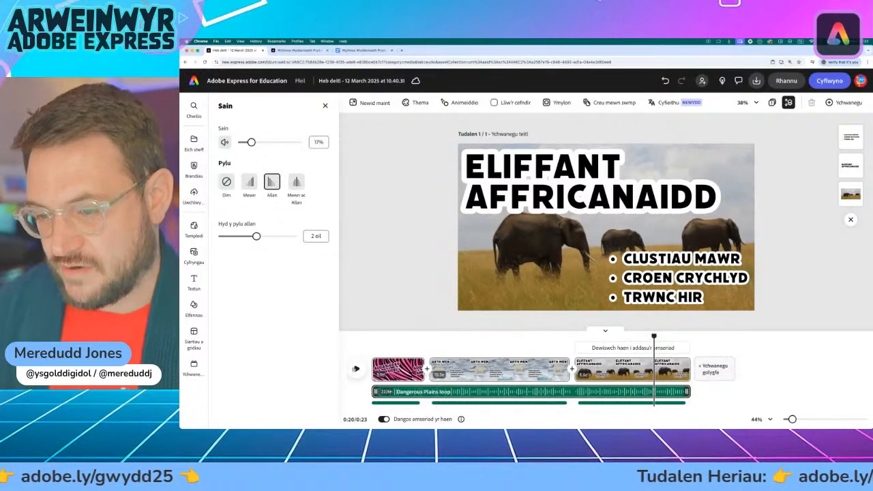
pyautogui.press('space')
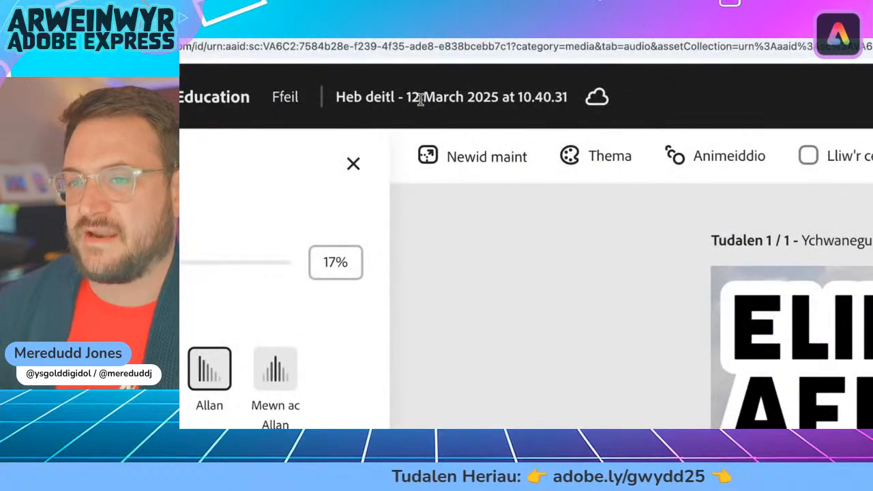
# - Rename the file as Addasiadau
pyautogui.click(421, 99)
pyautogui.hotkey('ctrl', 'a')
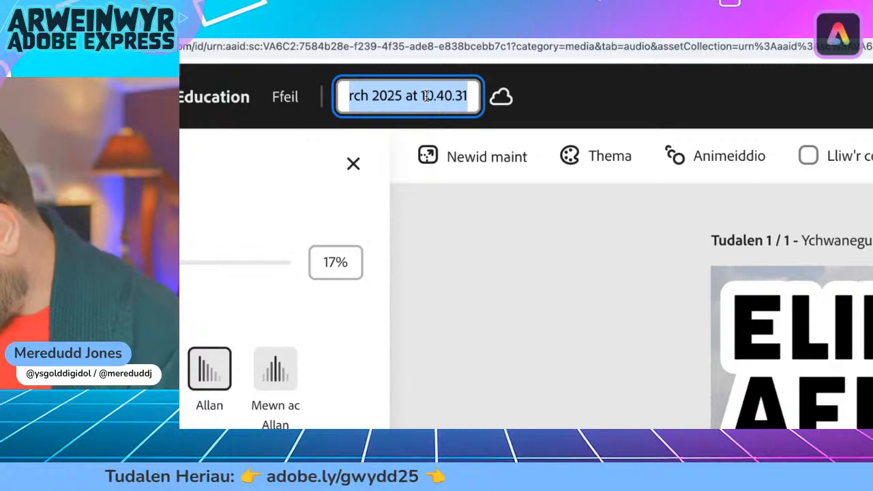
pyautogui.write('Add')
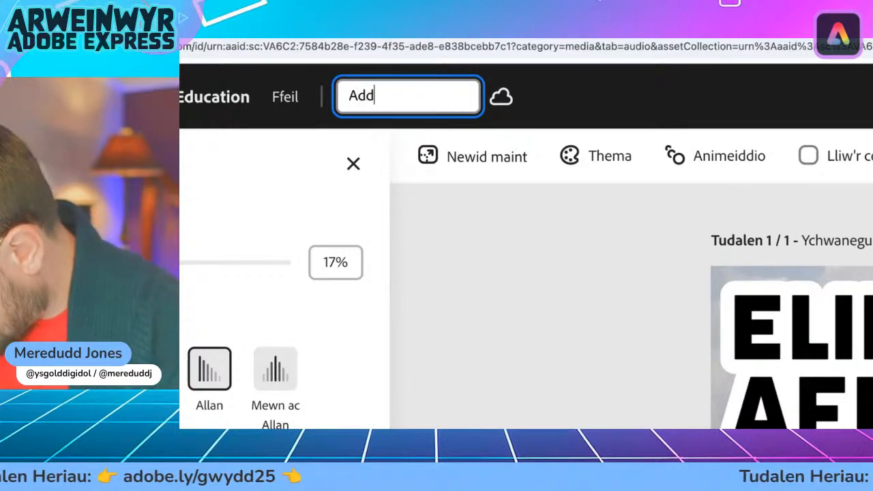
pyautogui.write('asiadau')
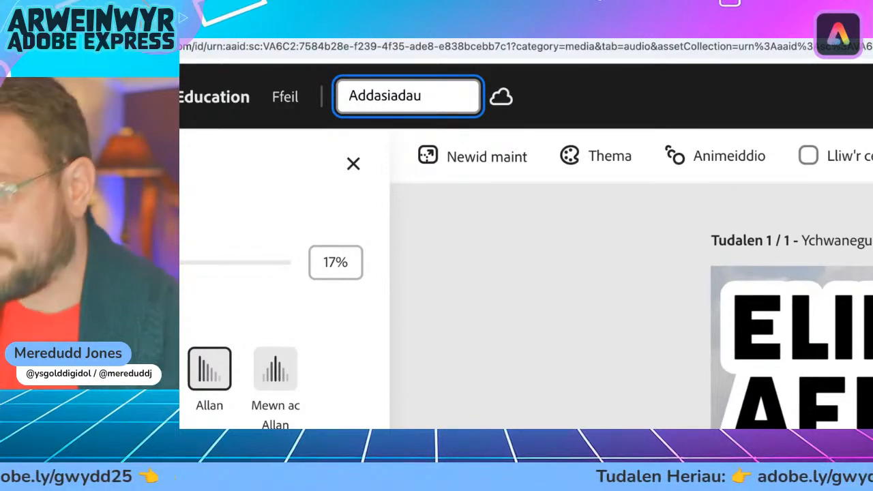
pyautogui.press('Return')
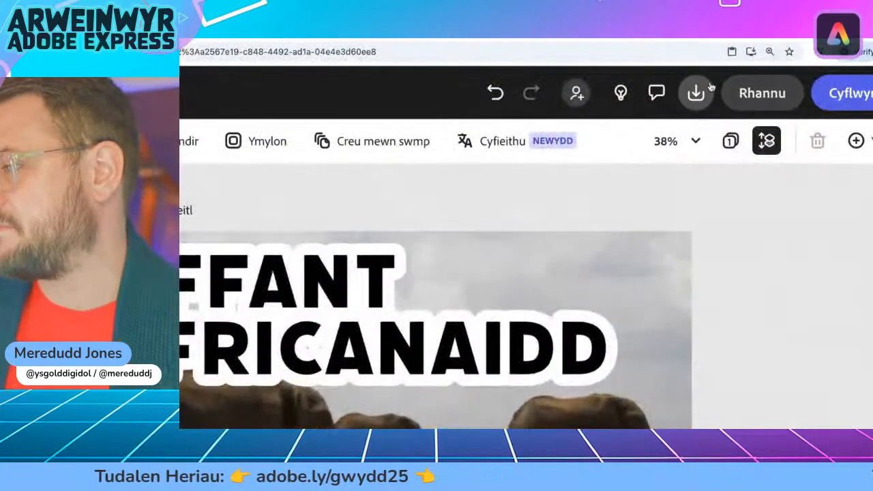
# - Review the video's download options and create a view-only link for it, closing the sharing options when done
pyautogui.click(758, 81)
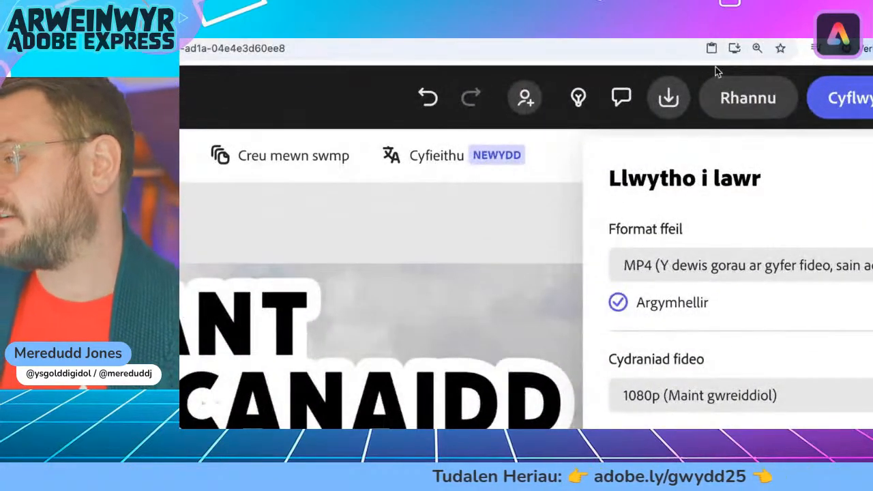
pyautogui.click(775, 86)
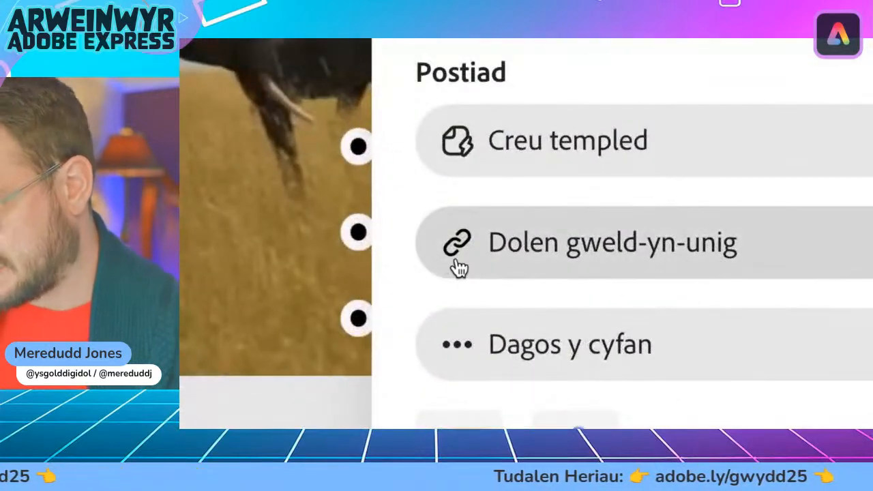
pyautogui.click(684, 268)
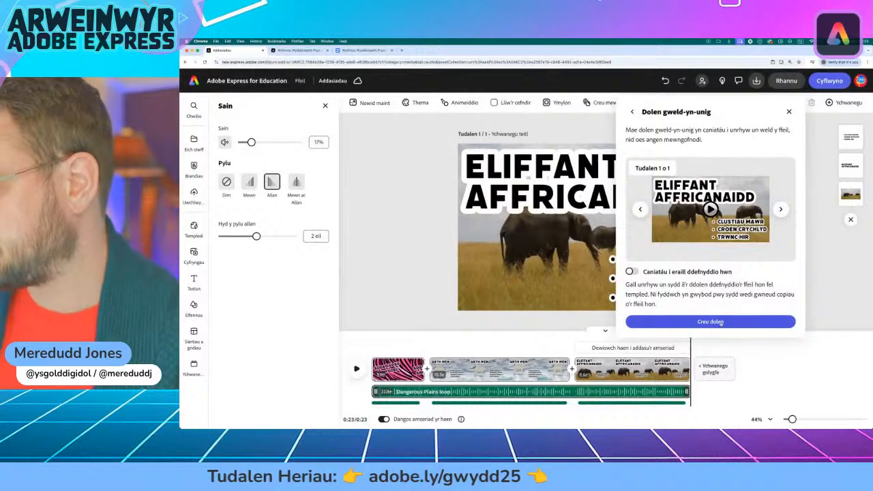
pyautogui.click(721, 322)
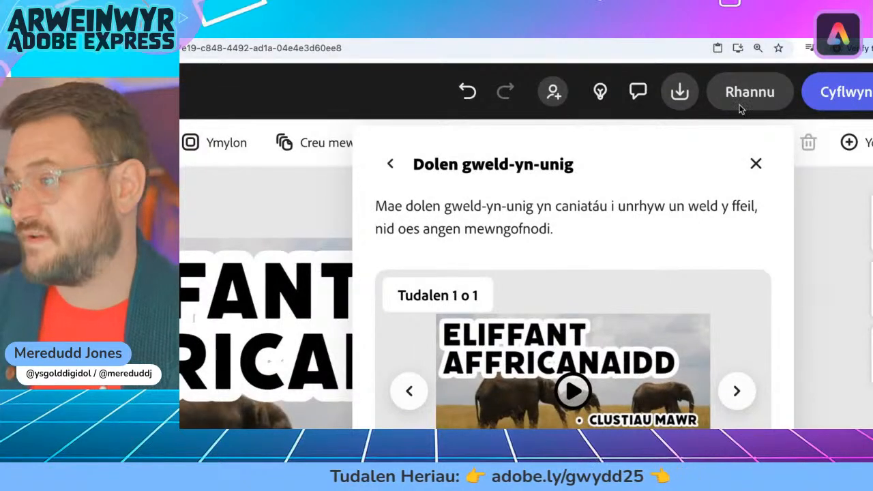
pyautogui.click(767, 98)
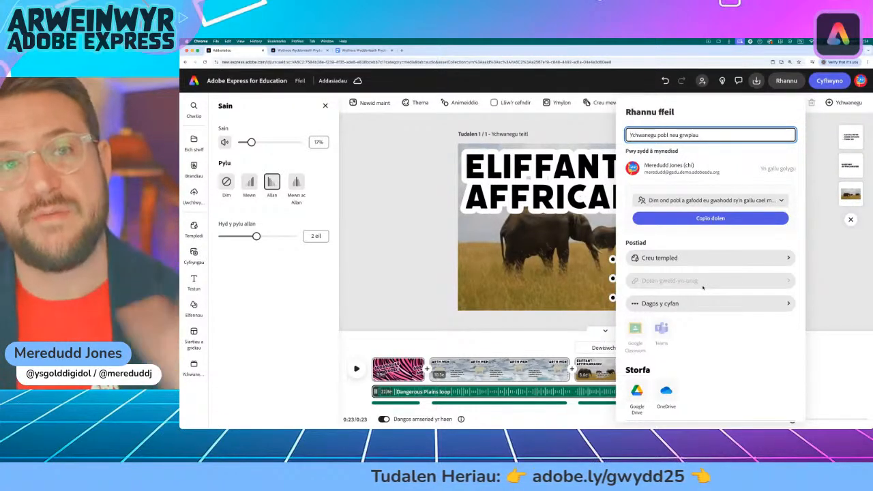
pyautogui.click(429, 180)
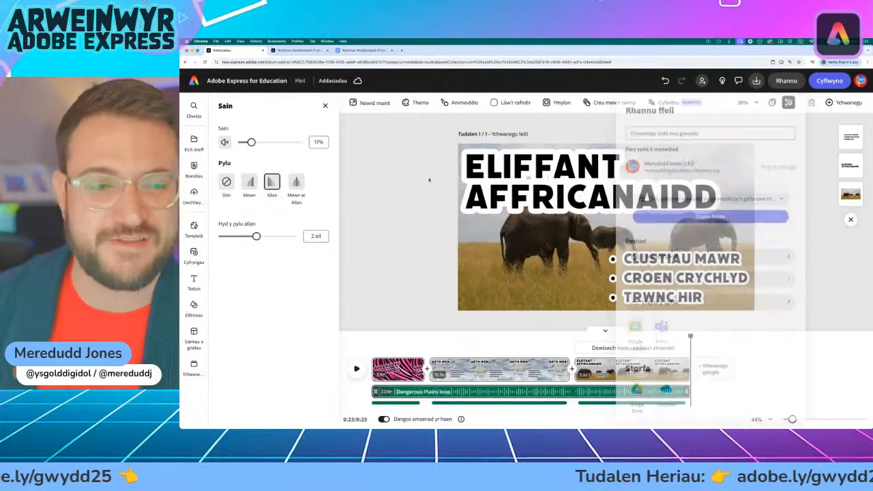
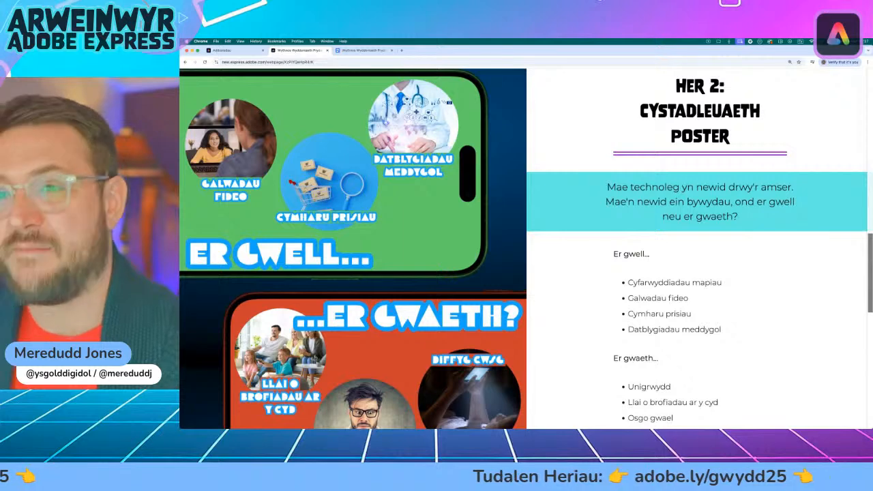
# - Look through the animal adaptation notes in Google Docs and the Her 2 poster competition text on the challenge page
pyautogui.click(352, 52)
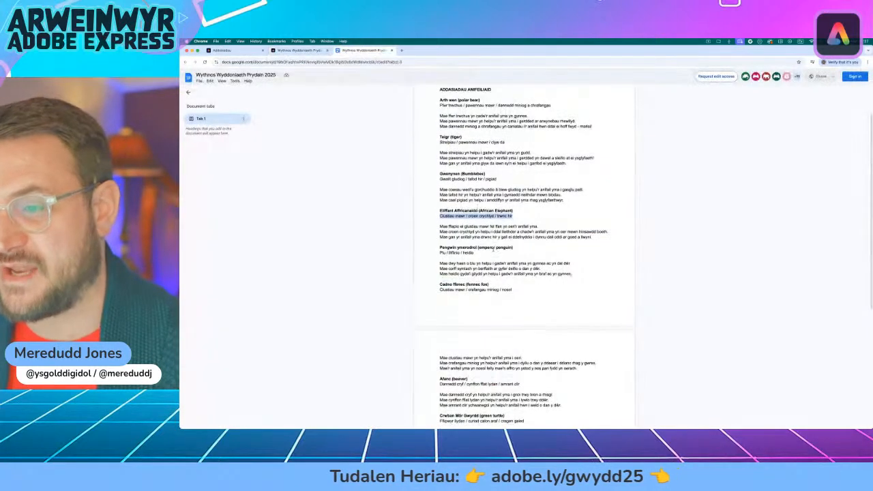
pyautogui.scroll(-5, 492, 250)
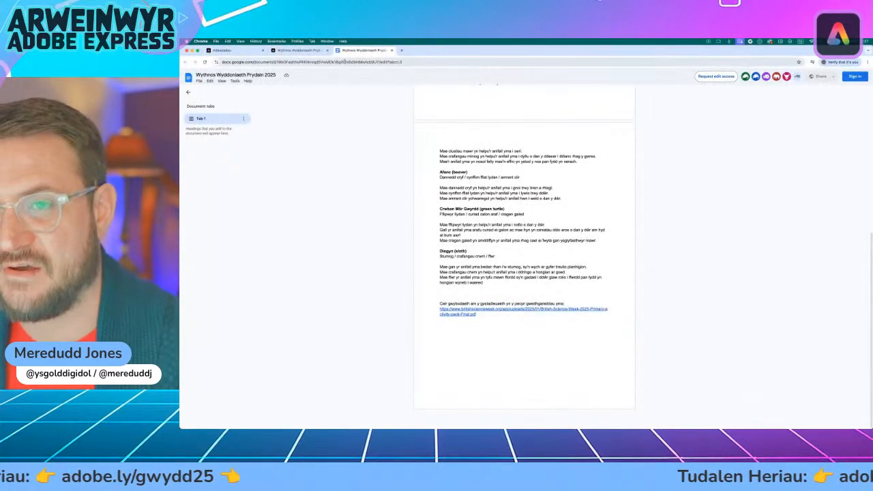
pyautogui.click(308, 53)
pyautogui.scroll(1, 733, 234)
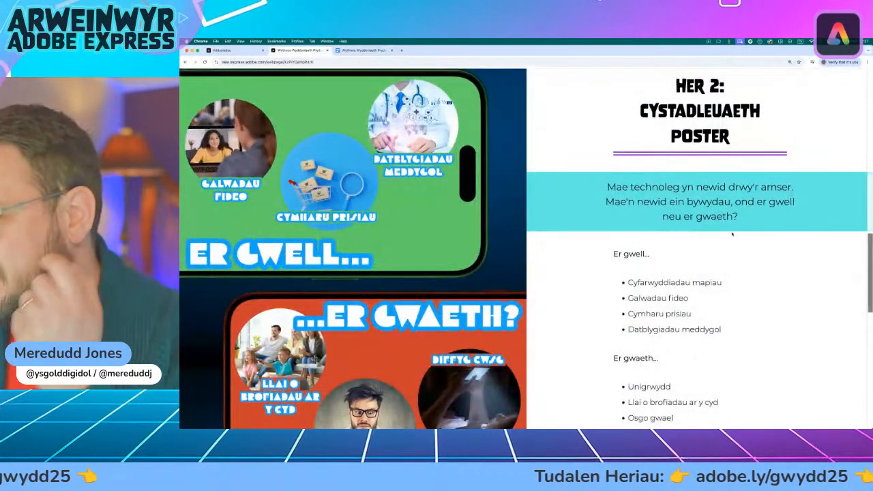
pyautogui.scroll(1, 732, 234)
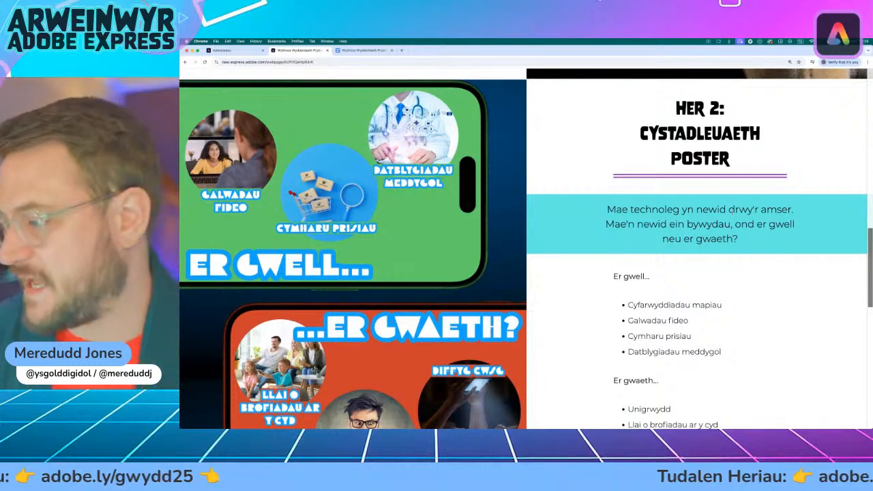
pyautogui.scroll(-3, 731, 212)
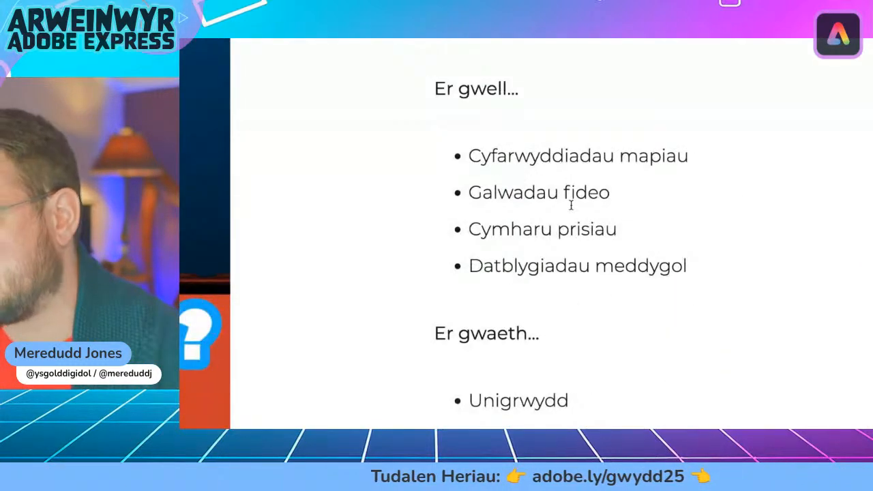
# - Check the Er gwell and Er gwaeth lists on the challenge page and start a new blank portrait graphic from the Adobe Express home page
pyautogui.scroll(-2, 616, 341)
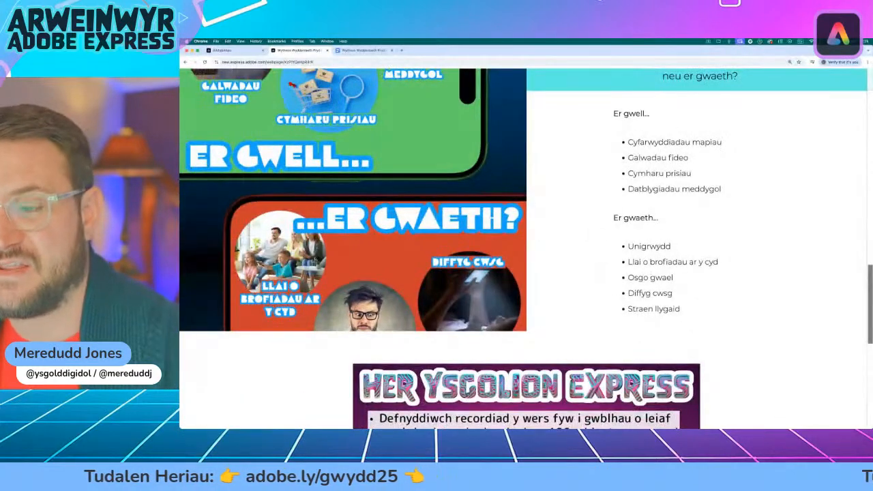
pyautogui.scroll(3, 525, 245)
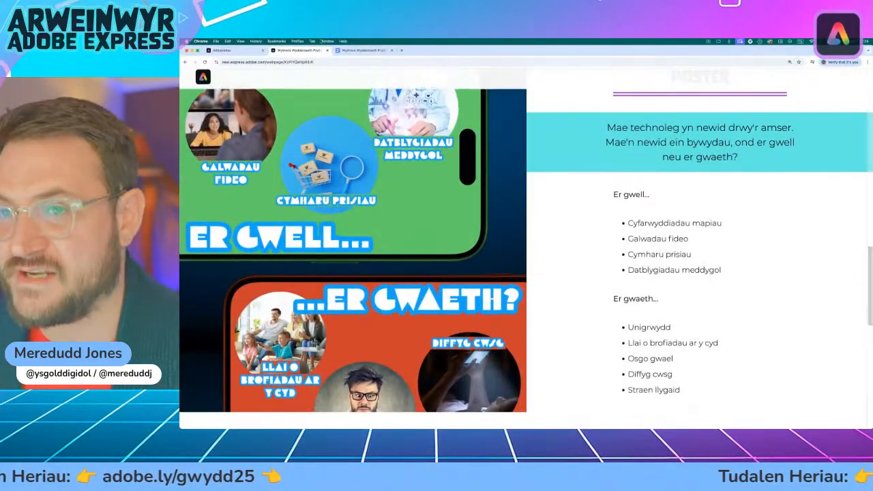
pyautogui.click(248, 52)
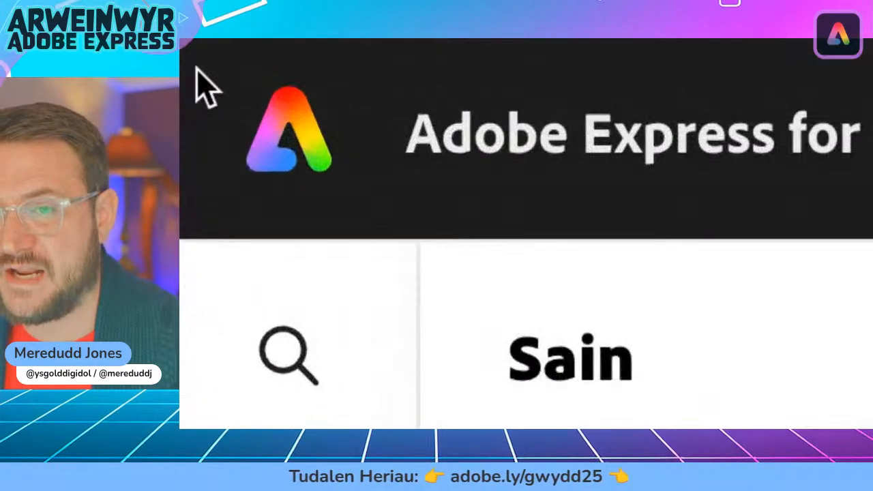
pyautogui.click(309, 156)
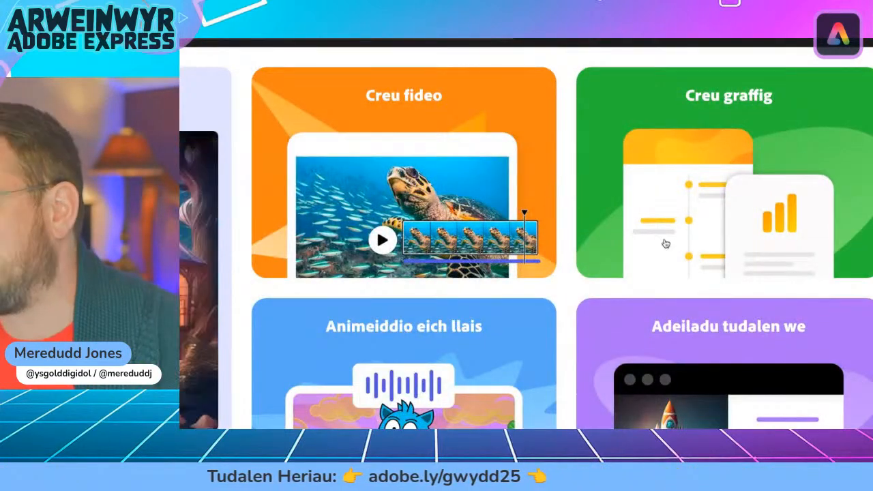
pyautogui.click(699, 191)
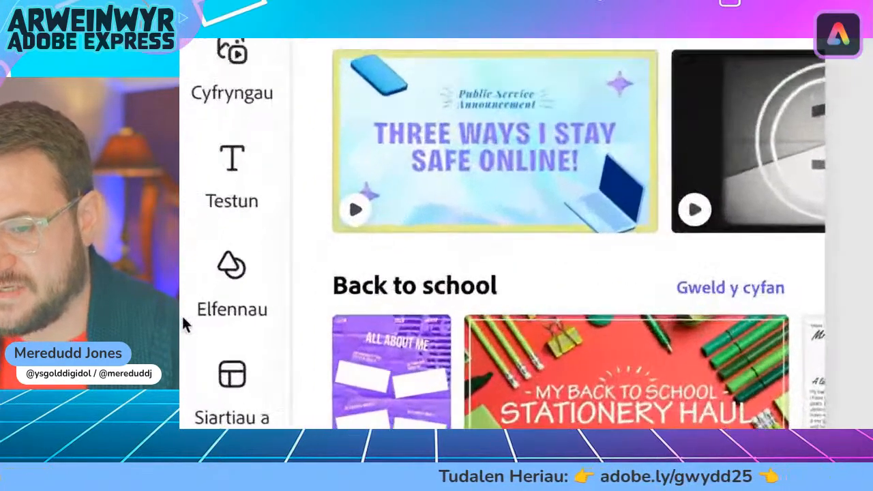
# - Search the background elements for "technology" and browse the designs for a suitable poster background
pyautogui.click(195, 305)
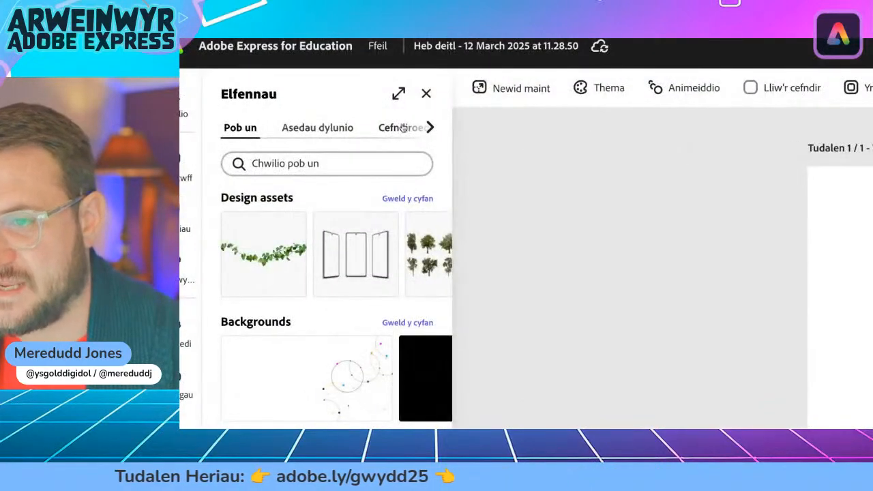
pyautogui.click(306, 123)
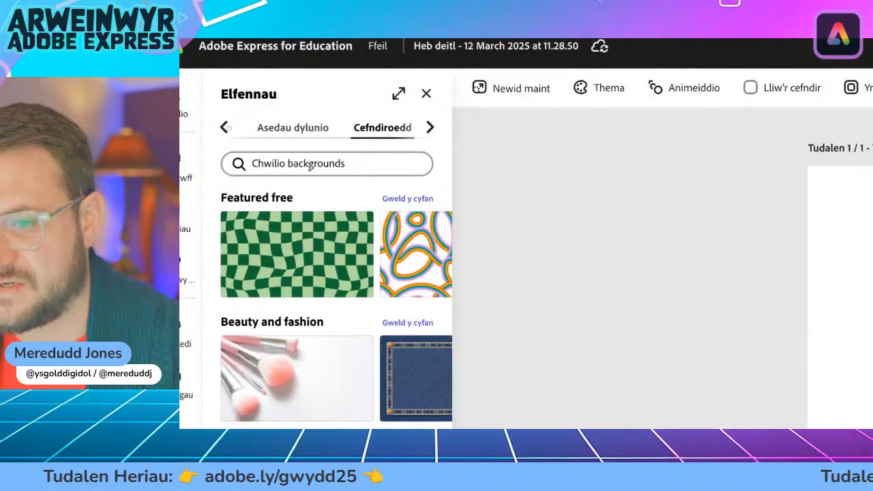
pyautogui.click(331, 169)
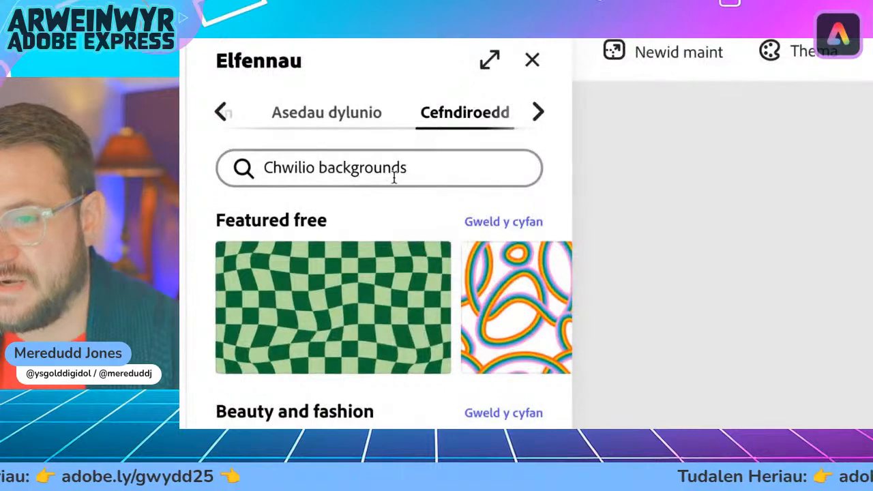
pyautogui.write('techno')
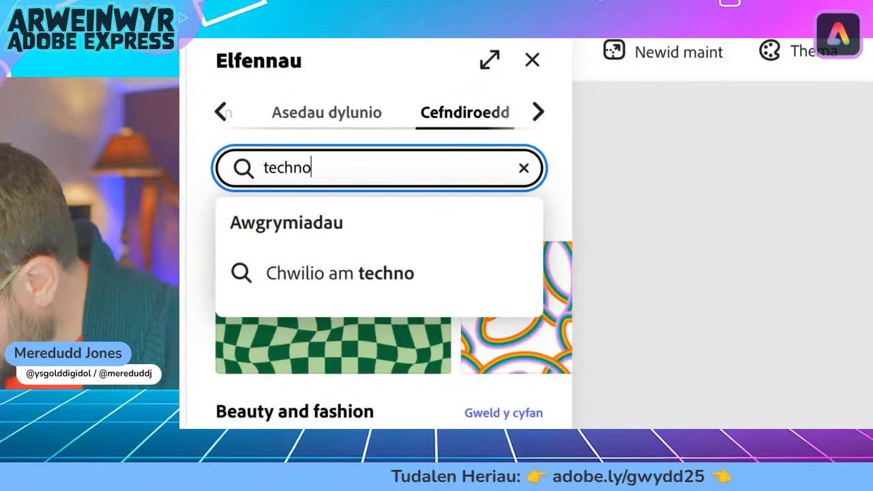
pyautogui.write('logy')
pyautogui.press('Return')
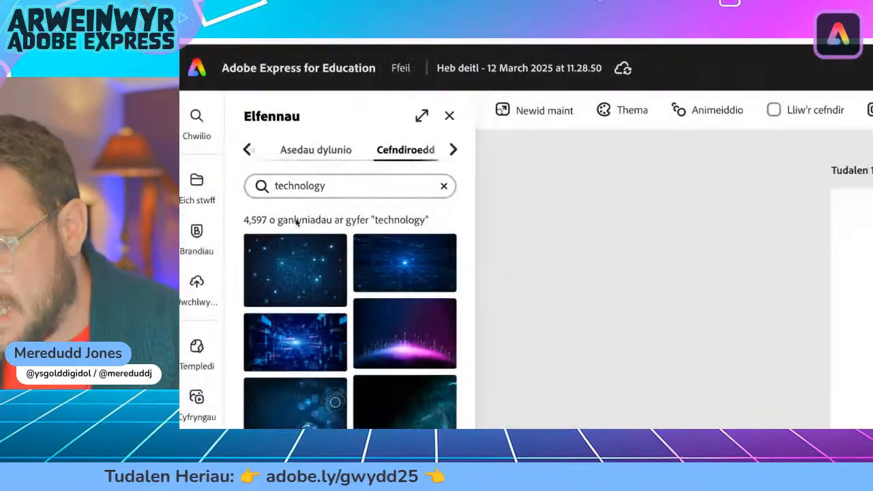
pyautogui.scroll(-5, 286, 286)
pyautogui.scroll(-10, 282, 297)
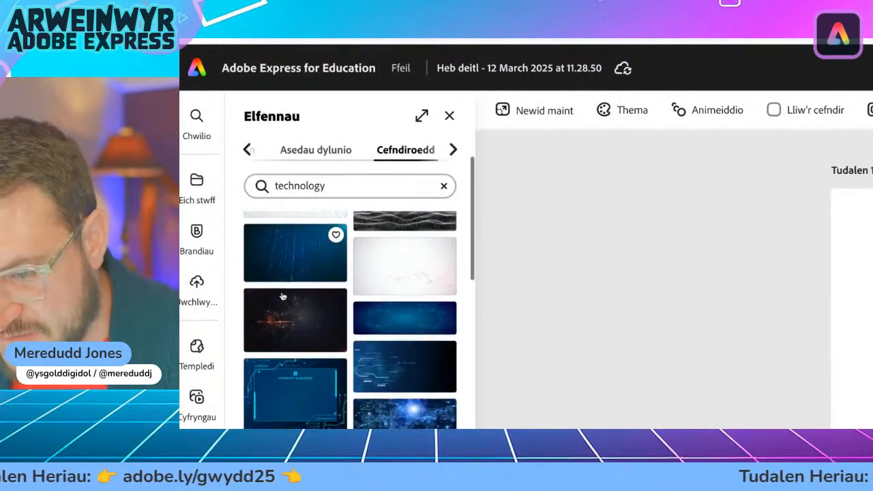
pyautogui.scroll(-2, 283, 295)
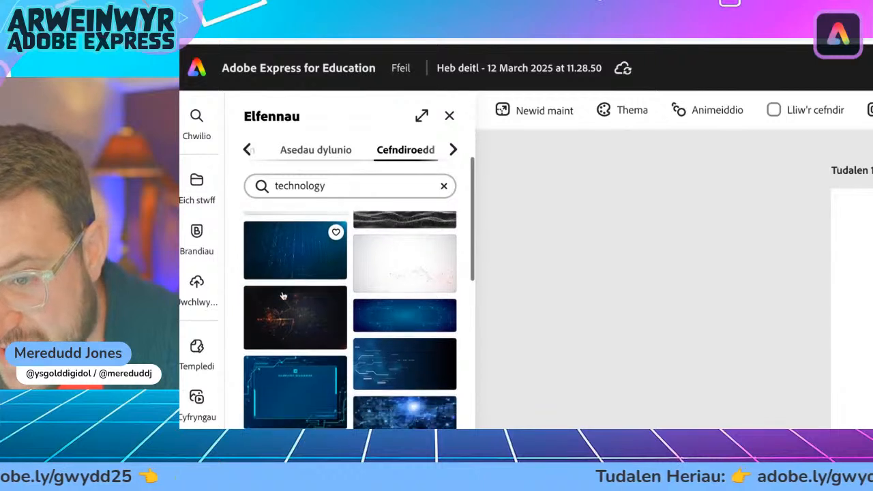
pyautogui.scroll(3, 283, 296)
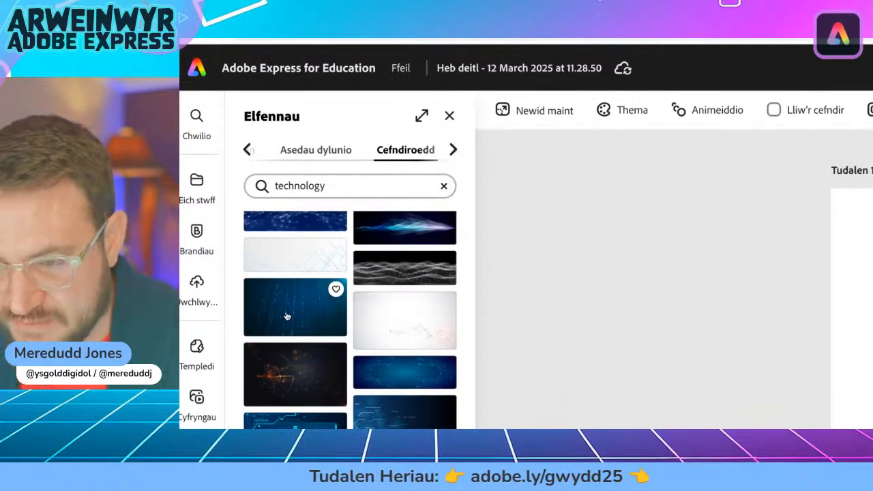
pyautogui.scroll(-4, 288, 316)
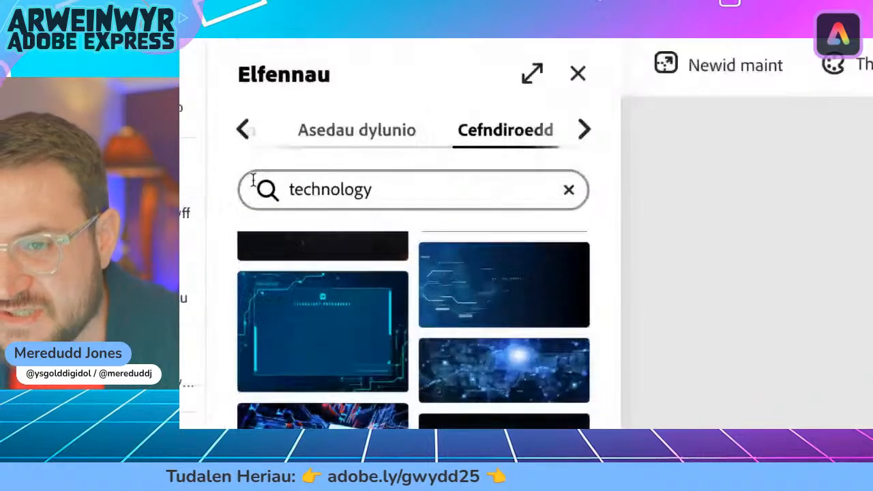
# - Search the background elements for "gradient" instead of technology
pyautogui.click(315, 182)
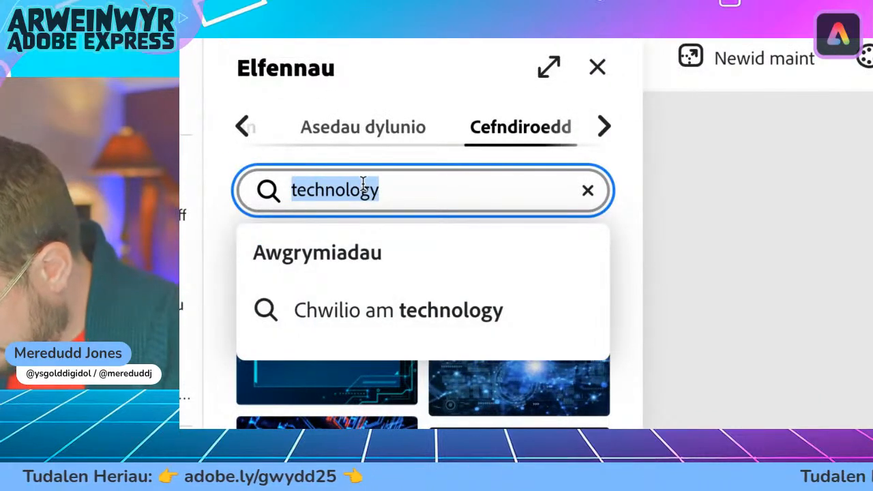
pyautogui.write('gradient')
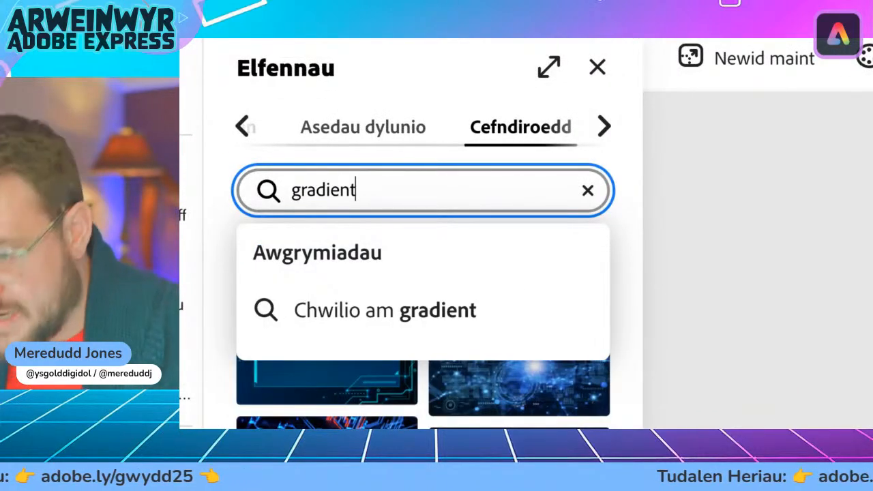
pyautogui.press('Return')
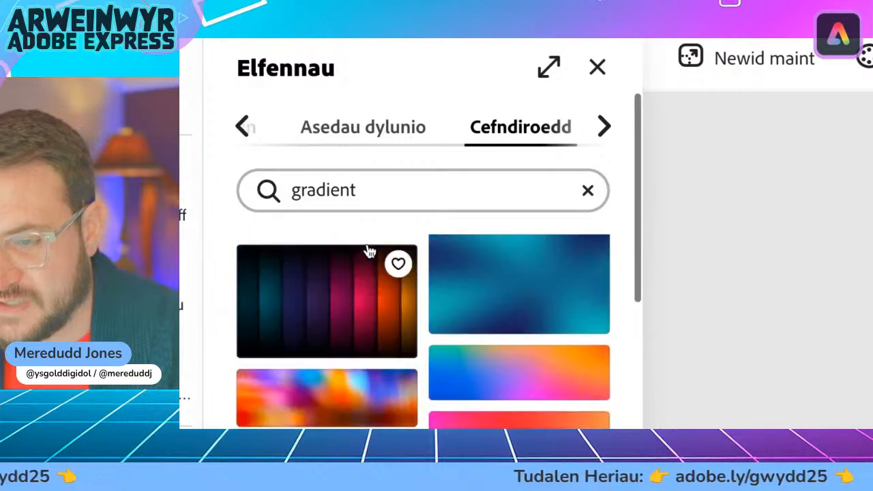
# - Search the background elements for "abstract" and browse the available designs
pyautogui.click(349, 192)
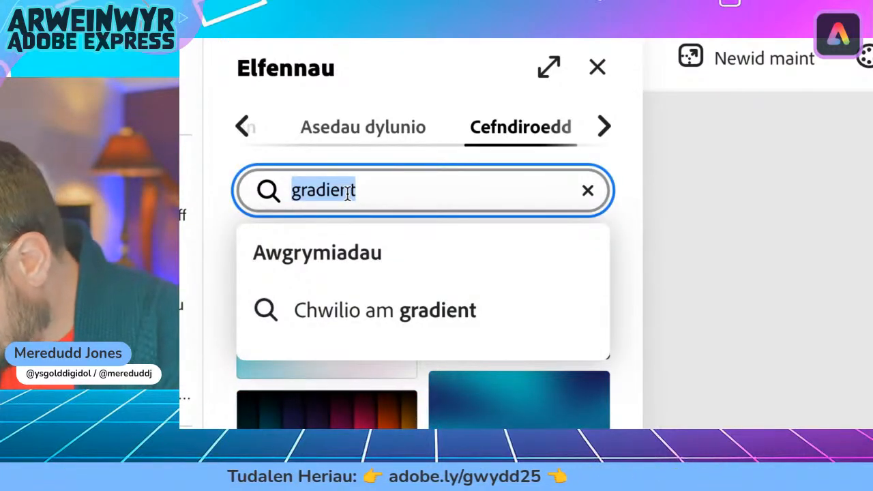
pyautogui.write('abstract')
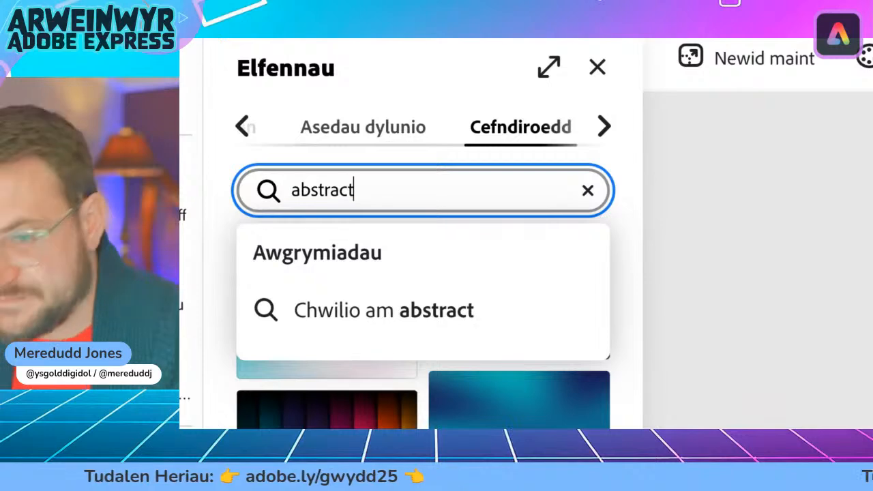
pyautogui.press('Return')
pyautogui.scroll(-5, 367, 246)
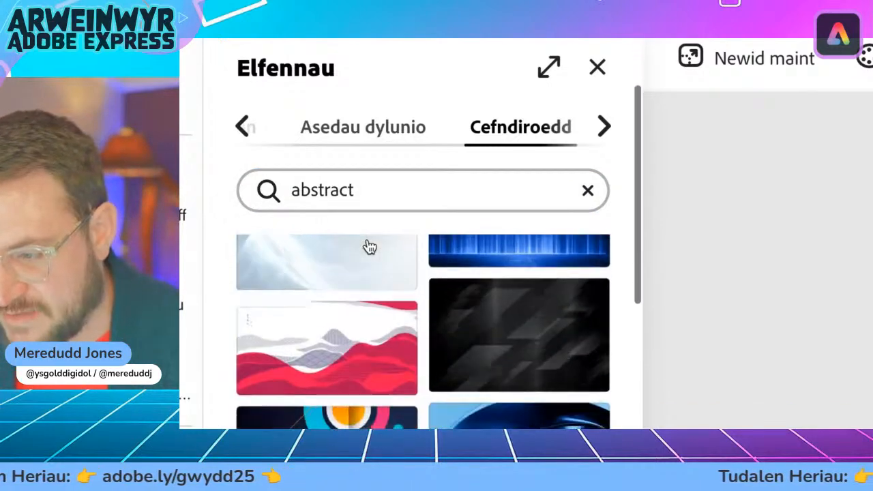
pyautogui.scroll(-8, 367, 246)
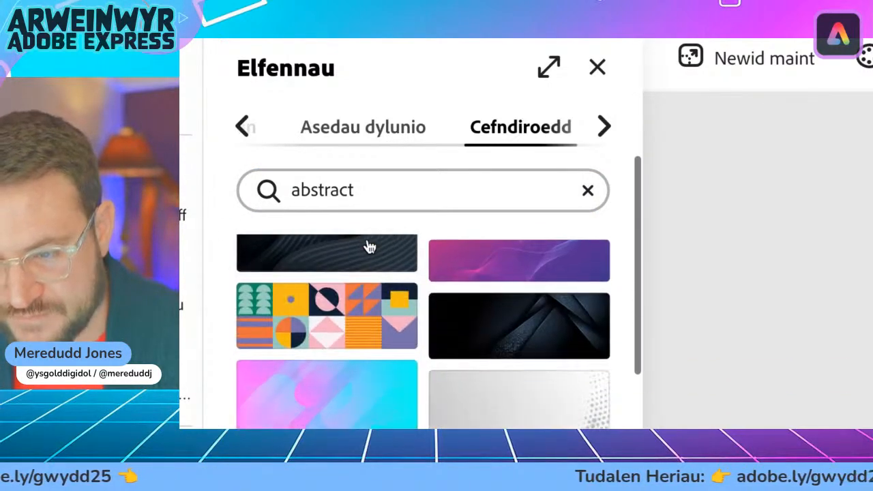
pyautogui.scroll(-8, 369, 246)
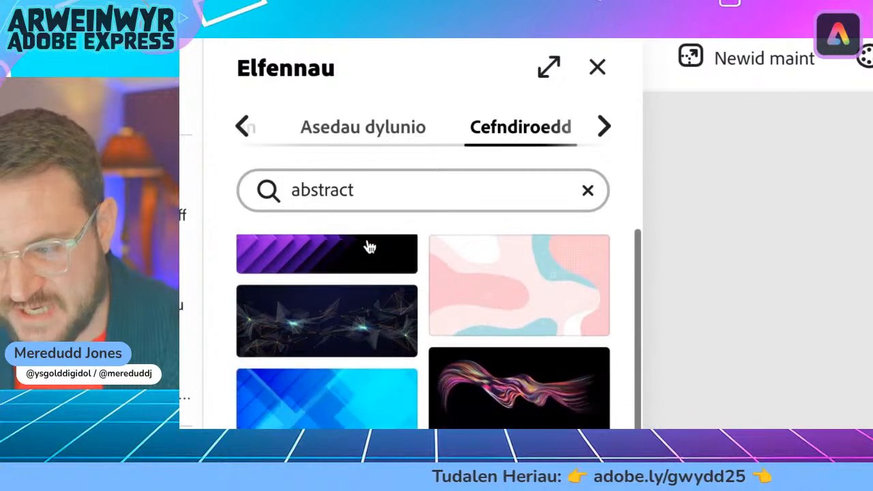
pyautogui.scroll(-2, 369, 247)
# - Search the backgrounds for "gradient" again and apply the dark blue and purple gradient to the poster page
pyautogui.click(347, 189)
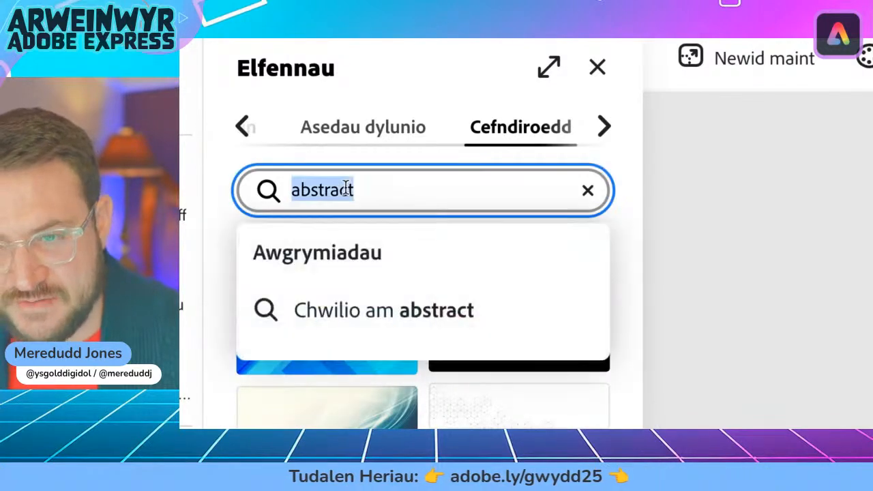
pyautogui.write('gr')
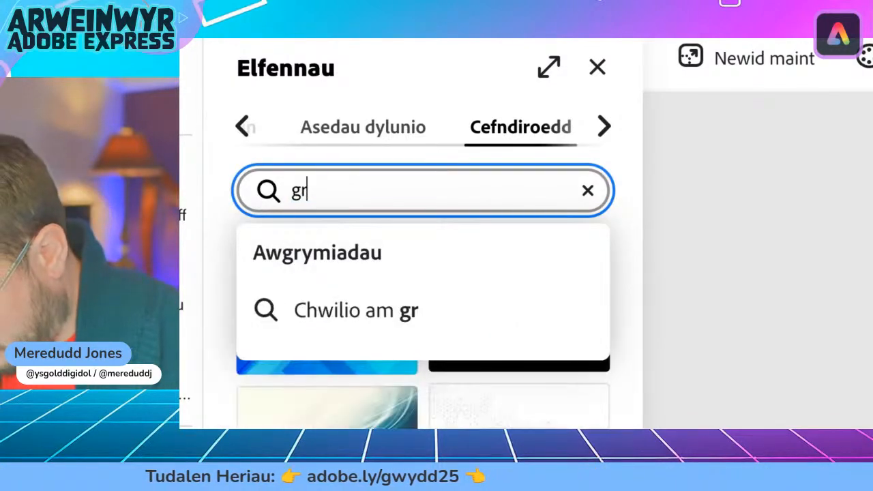
pyautogui.write('adient')
pyautogui.press('Return')
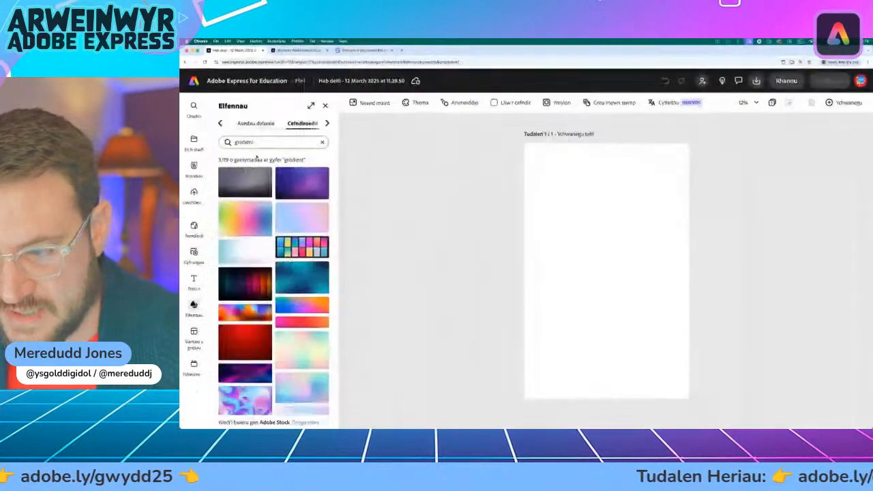
pyautogui.scroll(-5, 260, 230)
pyautogui.scroll(-4, 261, 230)
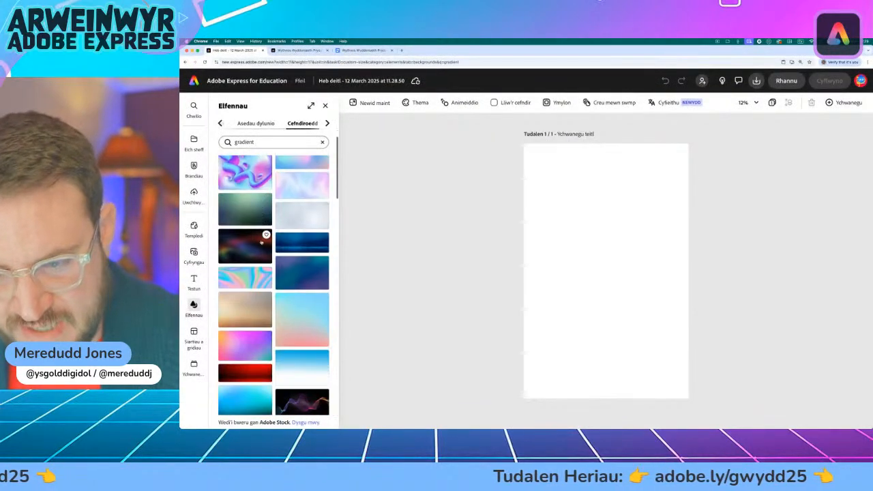
pyautogui.scroll(-1, 253, 257)
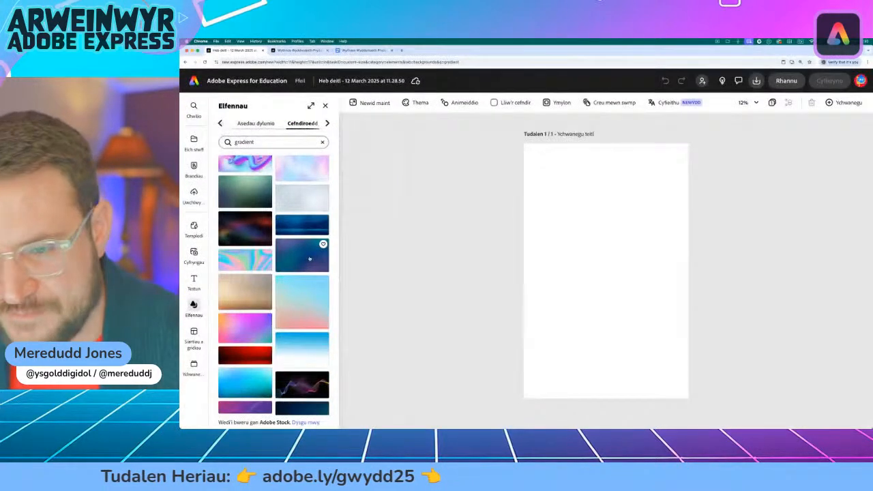
pyautogui.click(309, 259)
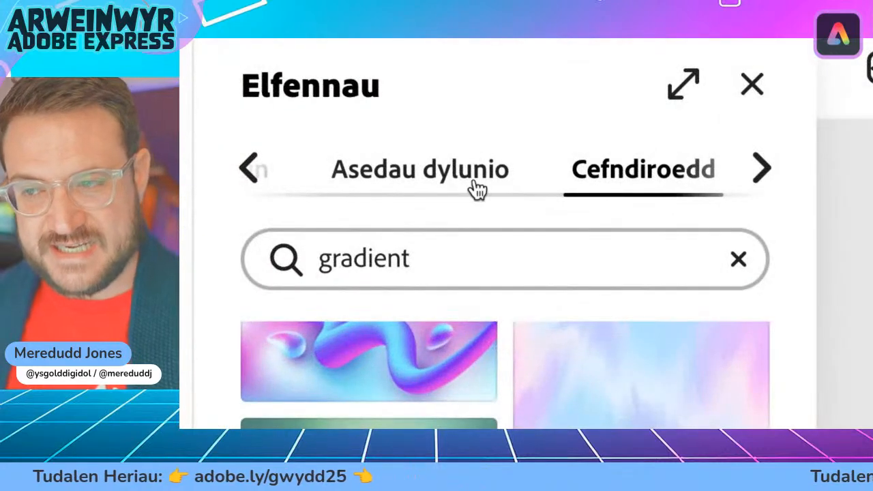
# - Search the design assets for "phone"
pyautogui.click(406, 191)
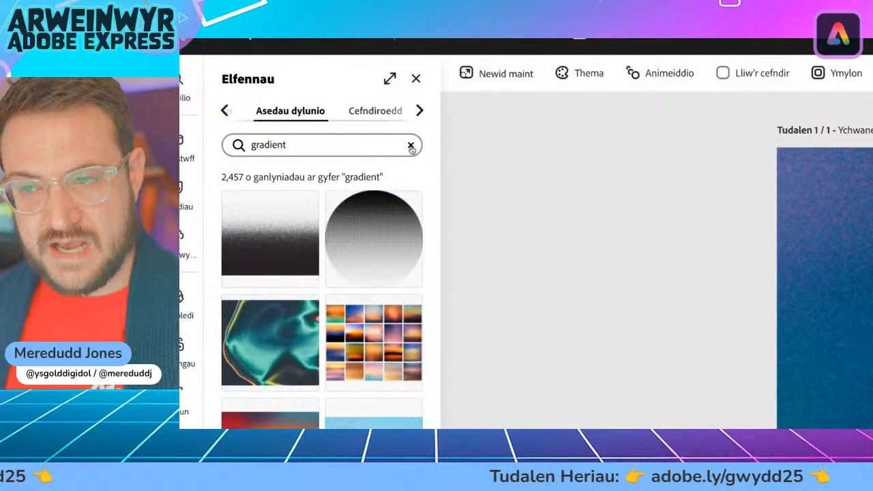
pyautogui.click(410, 146)
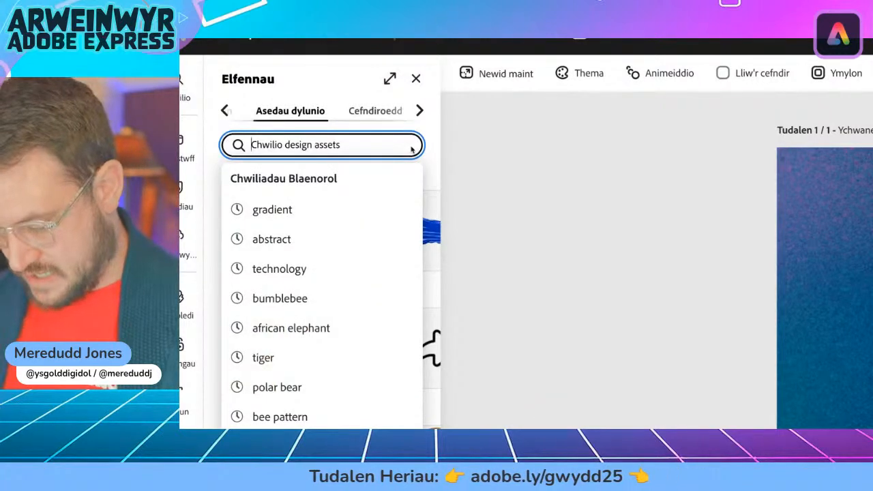
pyautogui.write('p')
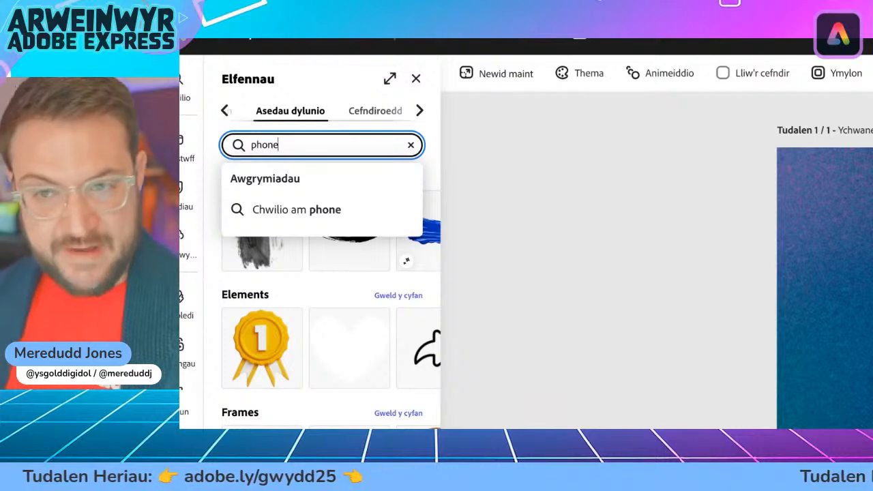
pyautogui.write('hone')
pyautogui.press('Return')
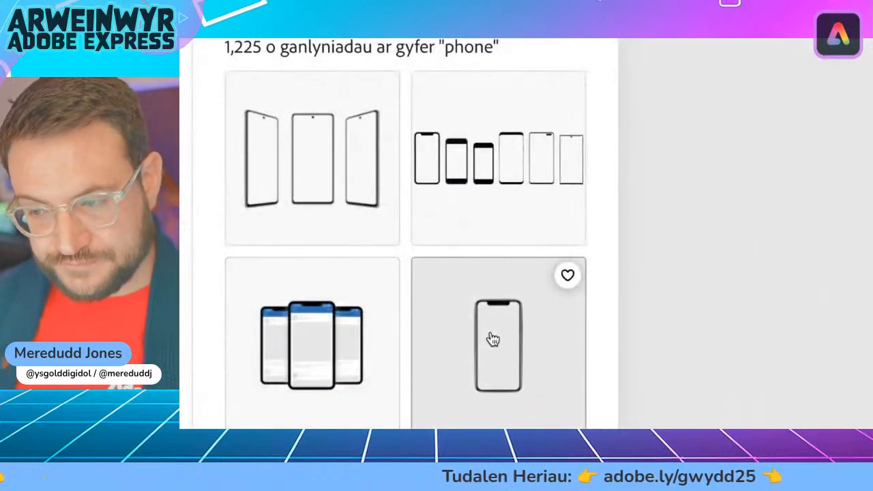
# - Add the graphic of two hands holding a blank white-screen smartphone to the poster page
pyautogui.scroll(-2, 352, 317)
pyautogui.scroll(-5, 493, 339)
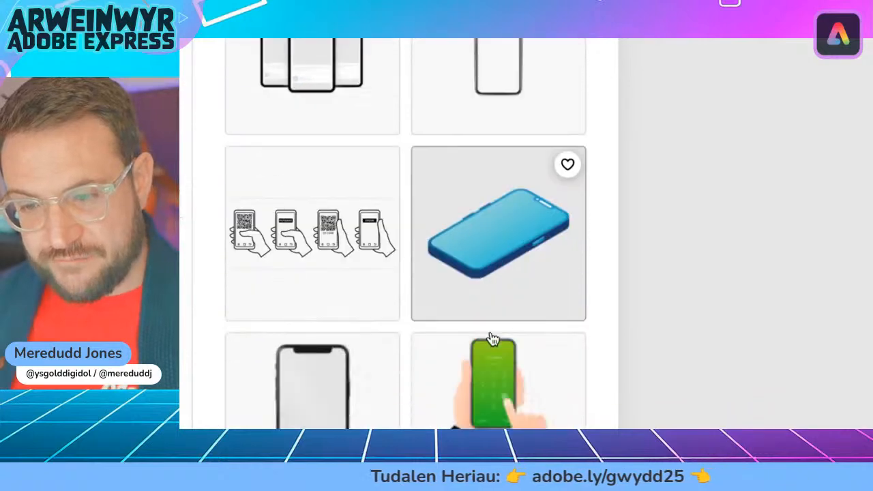
pyautogui.scroll(2, 493, 339)
pyautogui.scroll(-2, 492, 339)
pyautogui.scroll(-8, 492, 339)
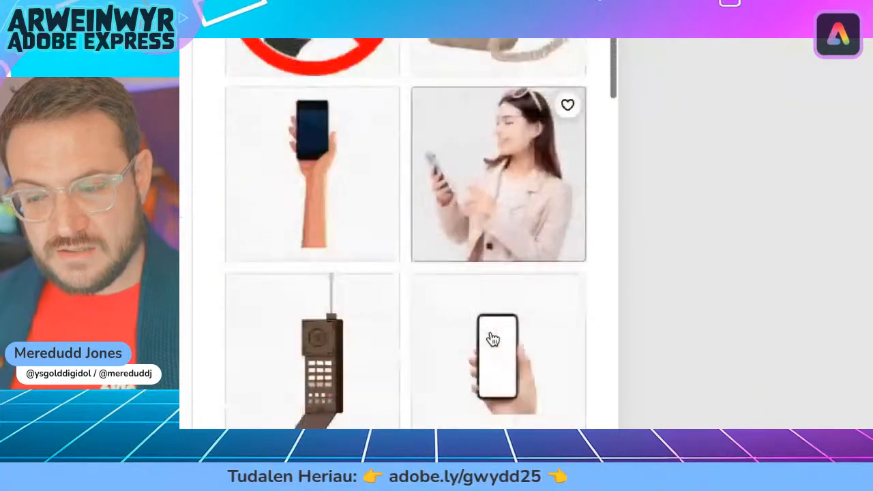
pyautogui.scroll(-1, 492, 339)
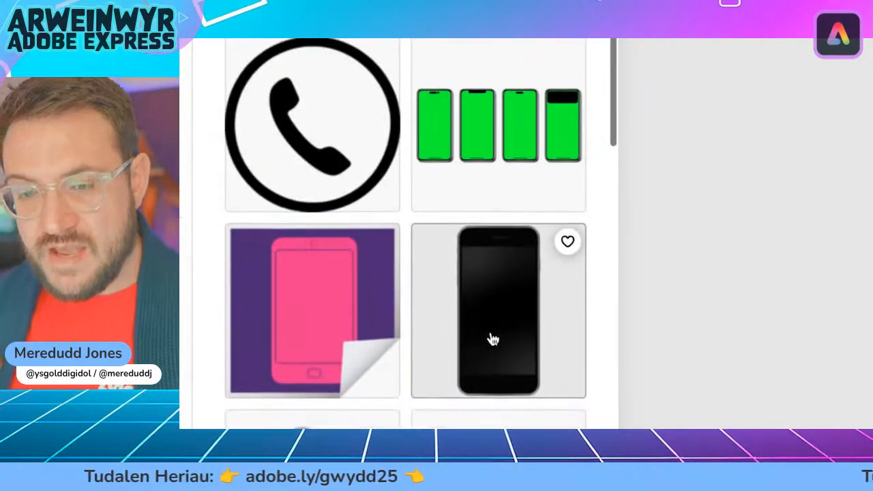
pyautogui.scroll(3, 492, 339)
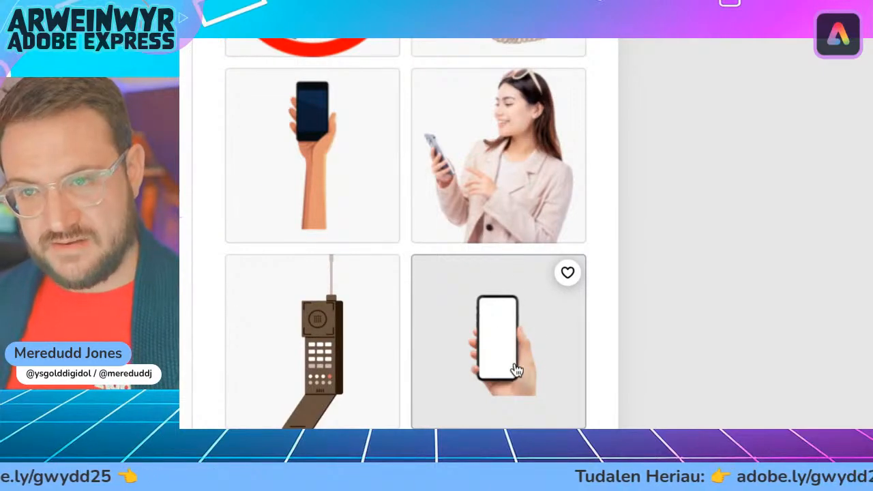
pyautogui.scroll(-12, 517, 369)
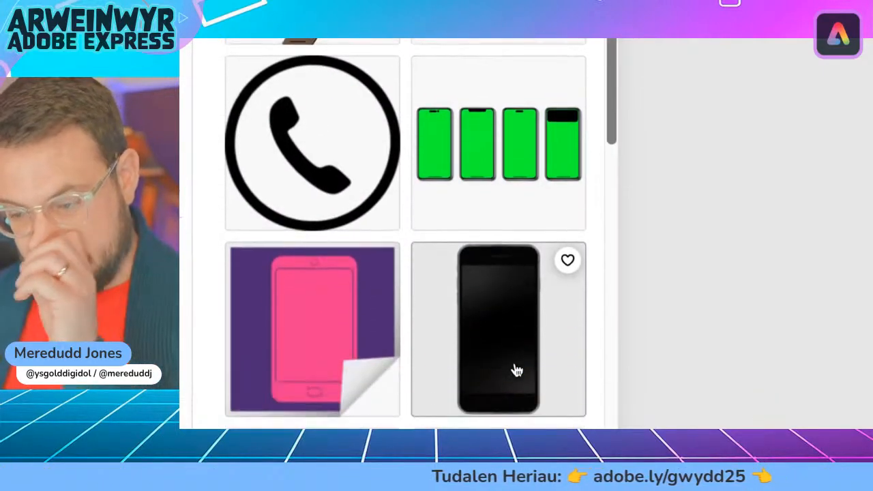
pyautogui.scroll(3, 516, 369)
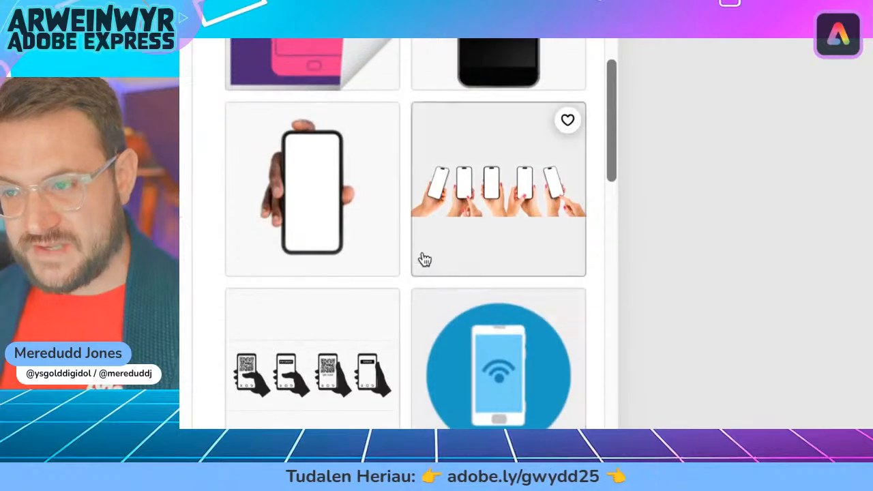
pyautogui.scroll(-5, 317, 224)
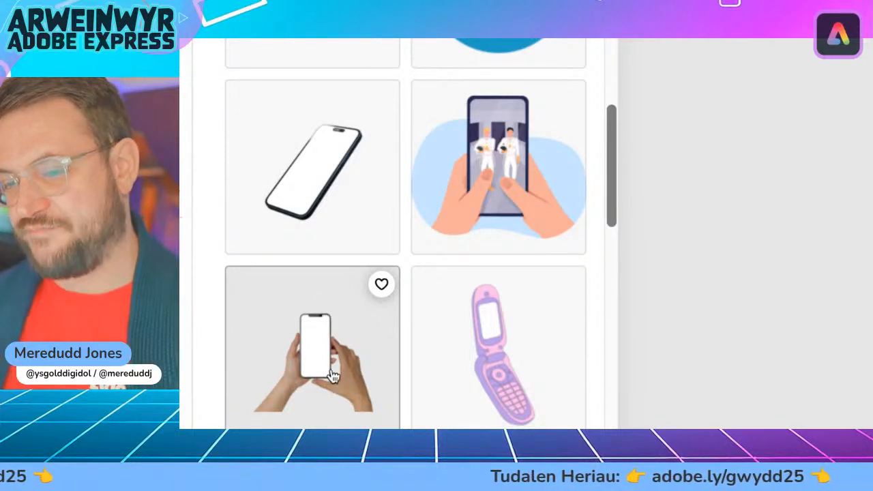
pyautogui.scroll(-3, 331, 360)
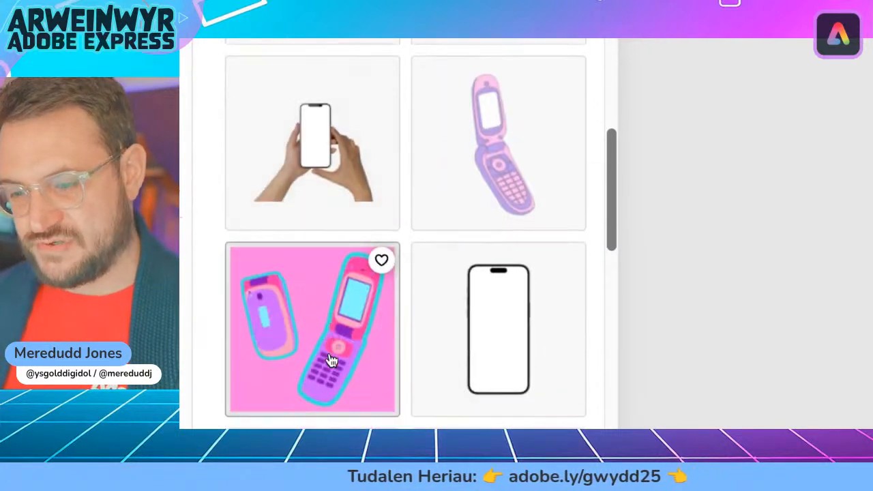
pyautogui.scroll(1, 331, 360)
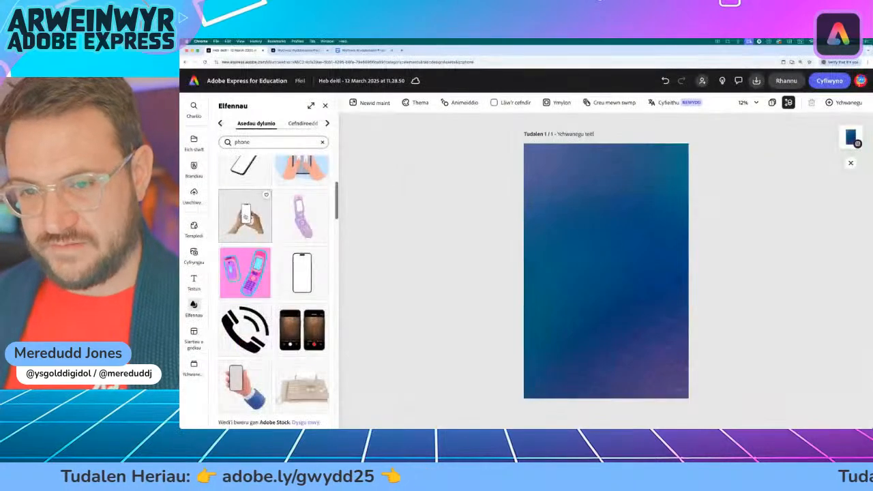
pyautogui.click(247, 217)
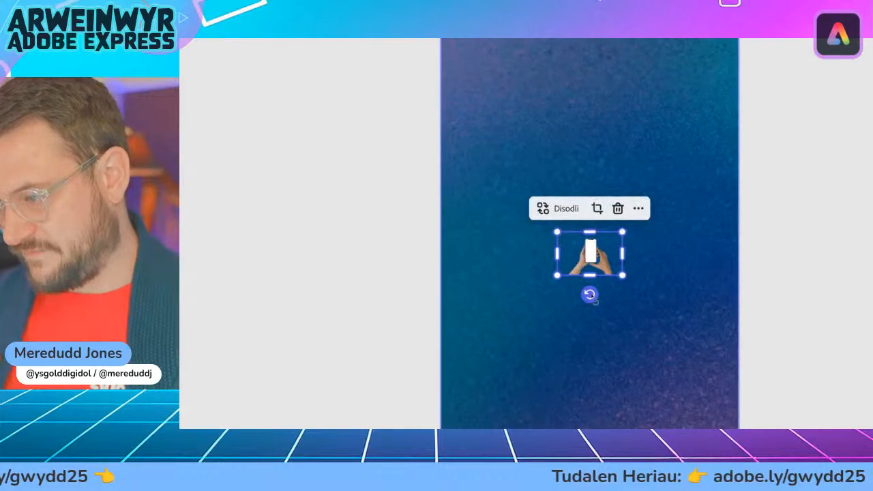
# - Rotate the two-handed phone graphic a quarter turn counterclockwise into landscape and enlarge it across the page
pyautogui.moveTo(606, 292); pyautogui.dragTo(669, 258)
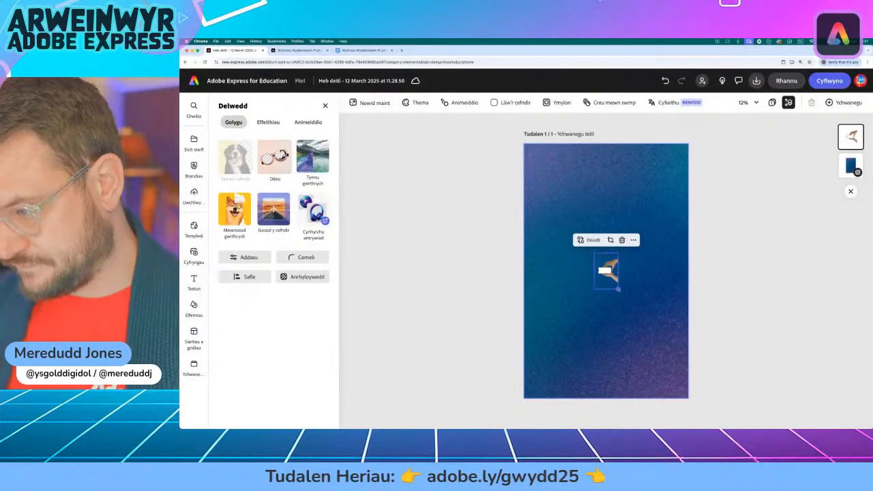
pyautogui.moveTo(618, 290); pyautogui.dragTo(703, 415)
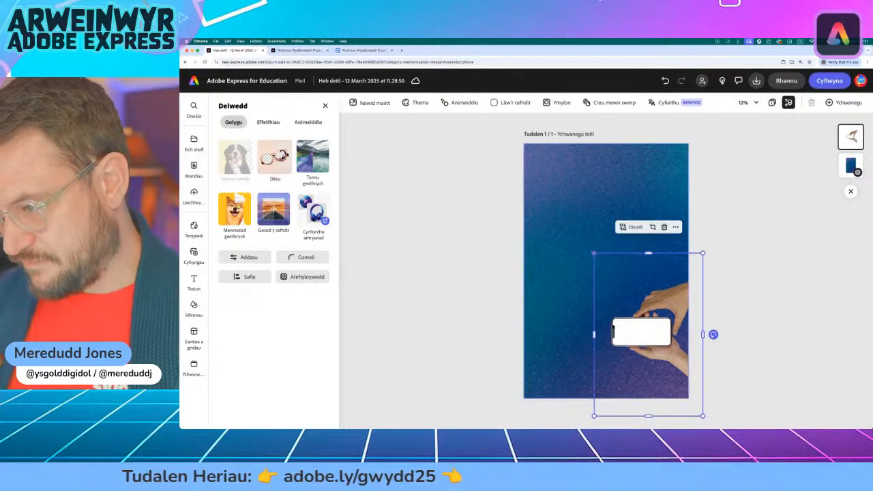
pyautogui.moveTo(594, 253); pyautogui.dragTo(514, 133)
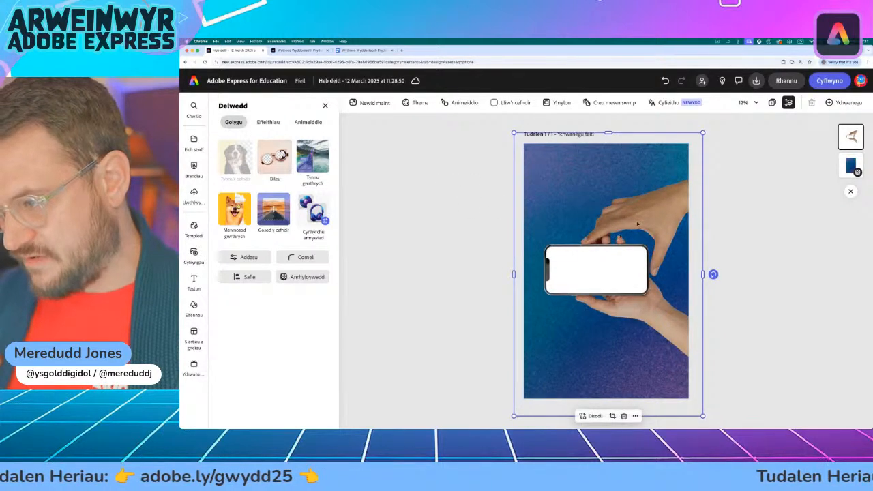
# - Enlarge the two-handed phone until it spans nearly the page width and position it just above the page's middle
pyautogui.moveTo(638, 223); pyautogui.dragTo(672, 310)
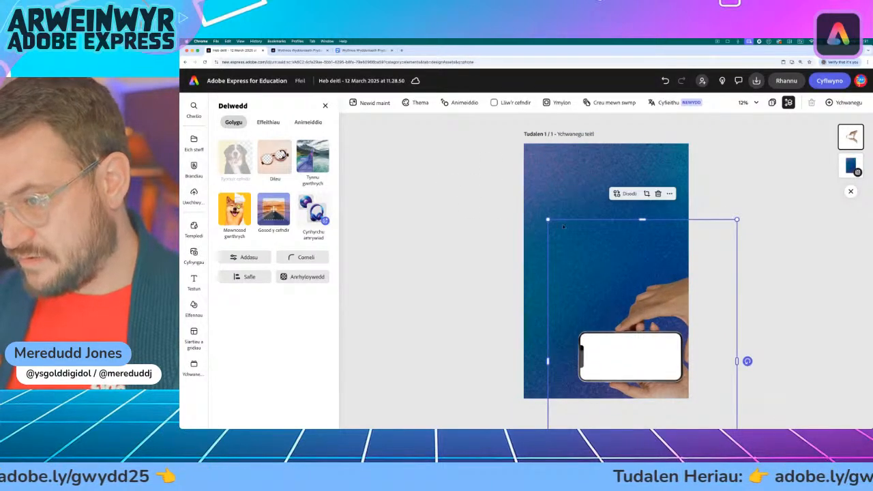
pyautogui.moveTo(548, 220); pyautogui.dragTo(458, 179)
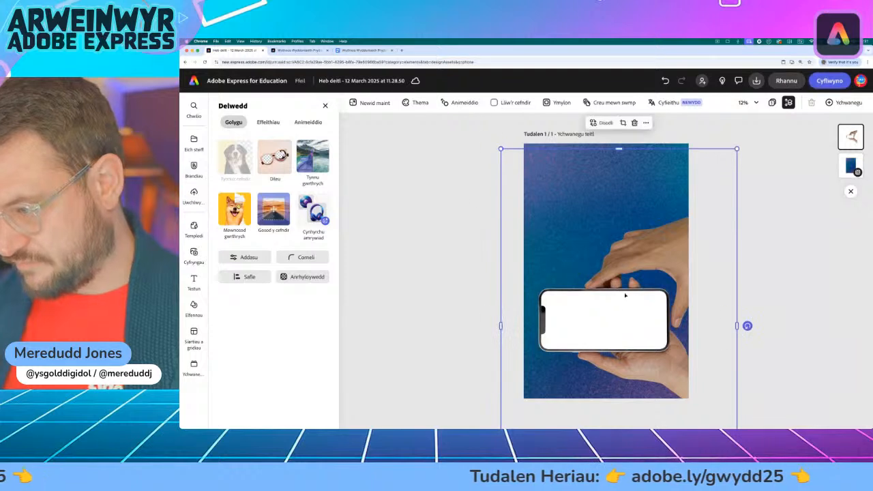
pyautogui.moveTo(625, 323); pyautogui.dragTo(639, 357)
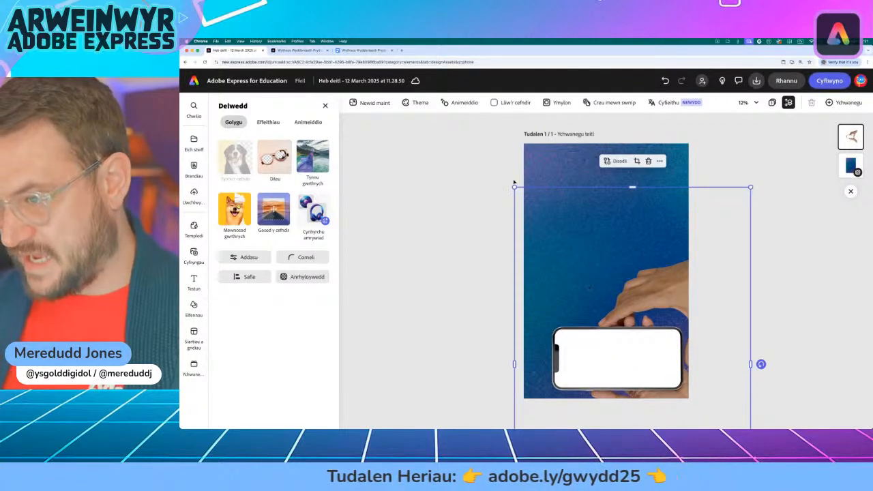
pyautogui.moveTo(514, 186); pyautogui.dragTo(488, 152)
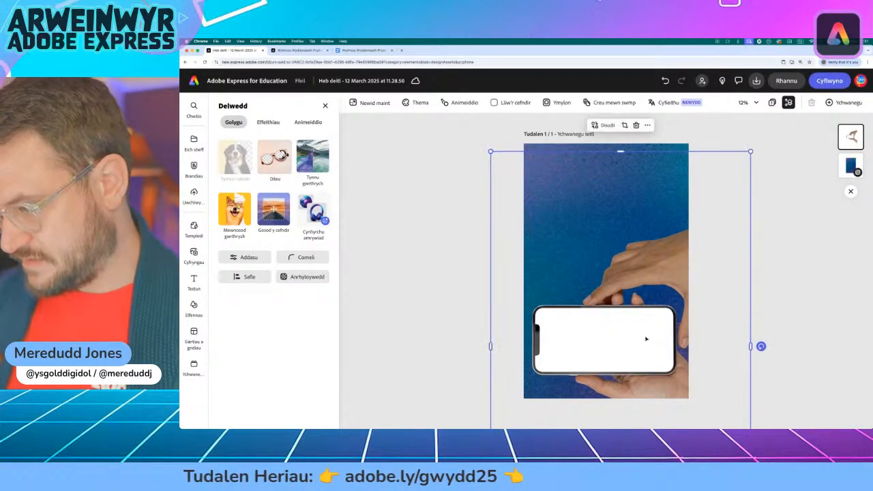
pyautogui.moveTo(643, 337); pyautogui.dragTo(643, 252)
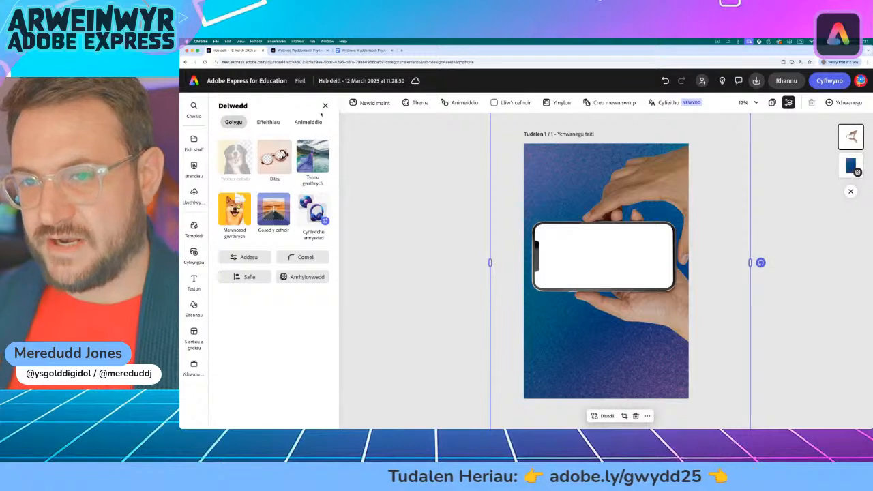
# - Add the graphic of one hand holding a blank white-screen smartphone from the phone results to the page
pyautogui.click(325, 107)
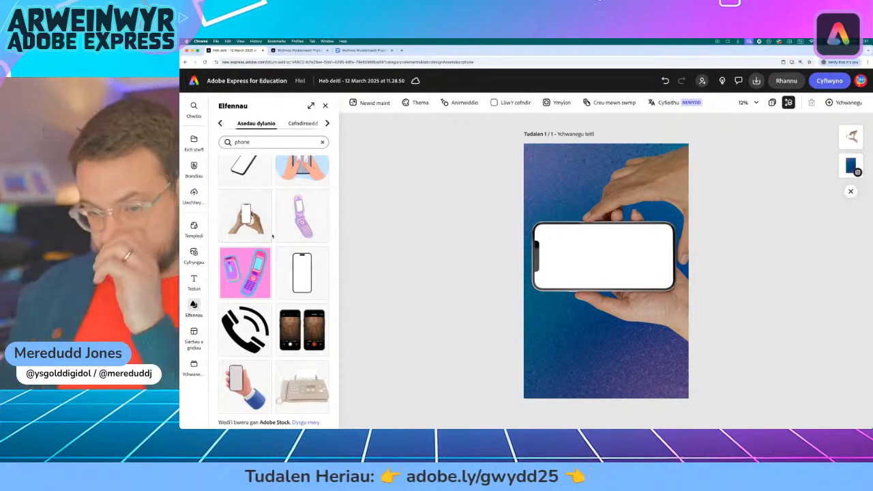
pyautogui.scroll(5, 273, 273)
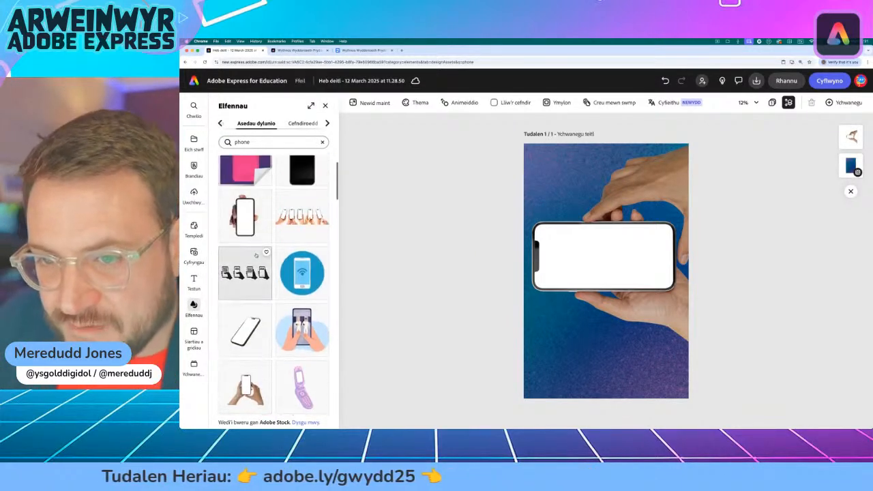
pyautogui.scroll(3, 256, 256)
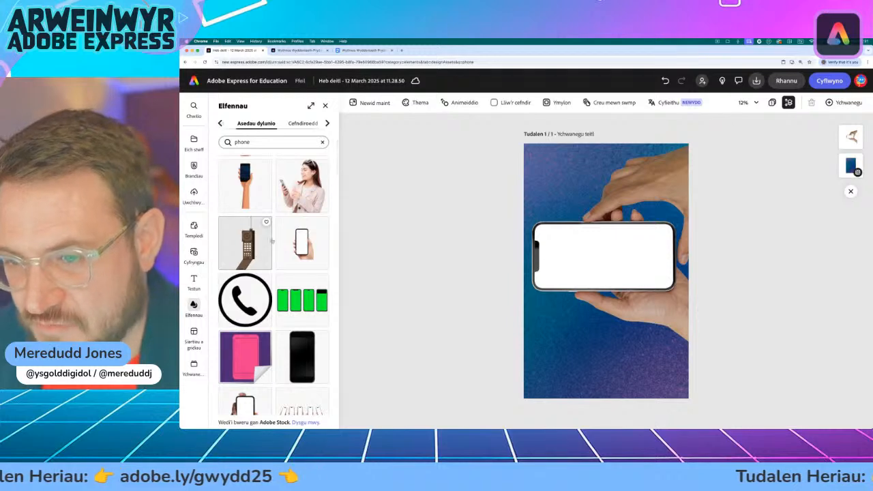
pyautogui.scroll(-10, 300, 245)
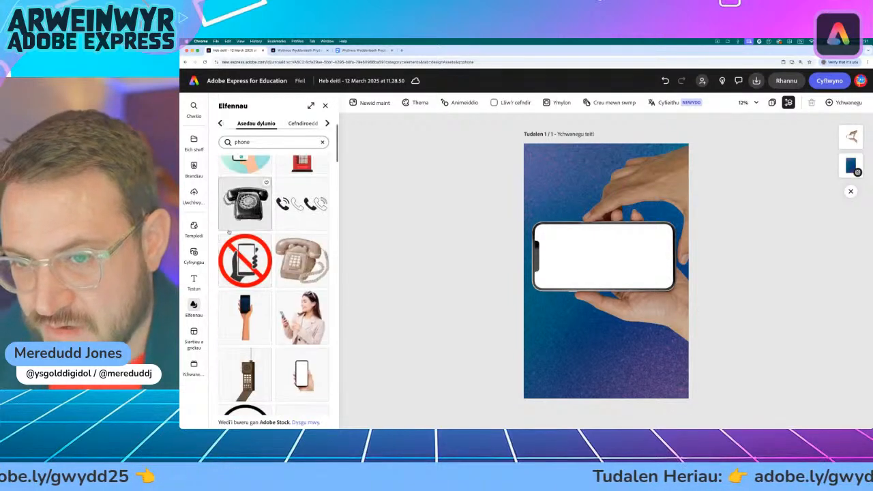
pyautogui.scroll(3, 294, 243)
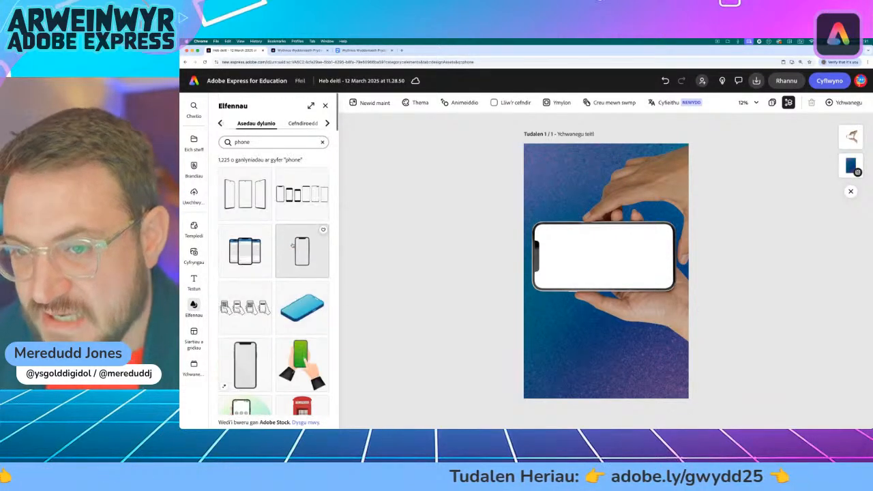
pyautogui.scroll(-5, 293, 244)
pyautogui.scroll(-3, 300, 245)
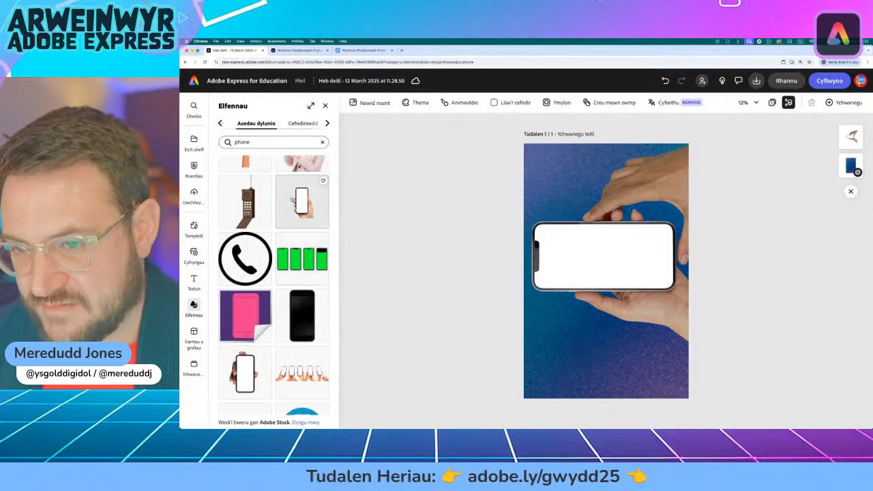
pyautogui.moveTo(302, 200); pyautogui.dragTo(591, 263)
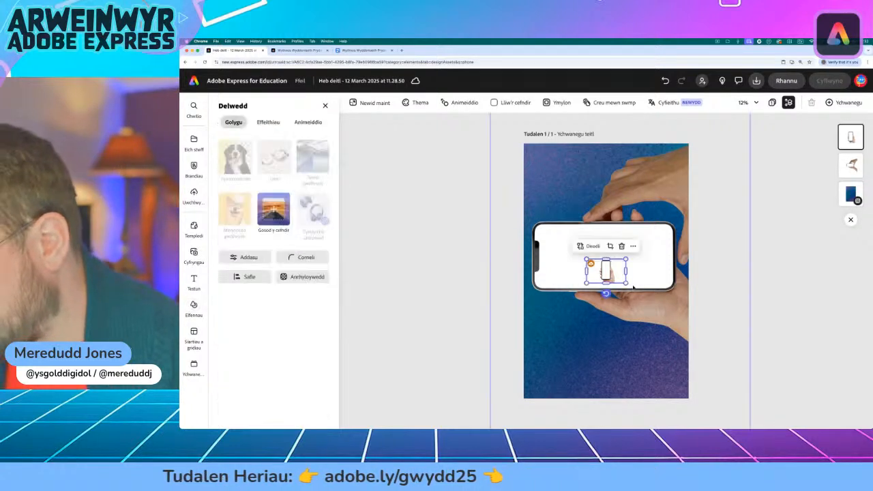
# - Rotate the one-handed phone a quarter turn clockwise into landscape, move it to the page's lower part and enlarge it
pyautogui.moveTo(606, 293); pyautogui.dragTo(606, 293)
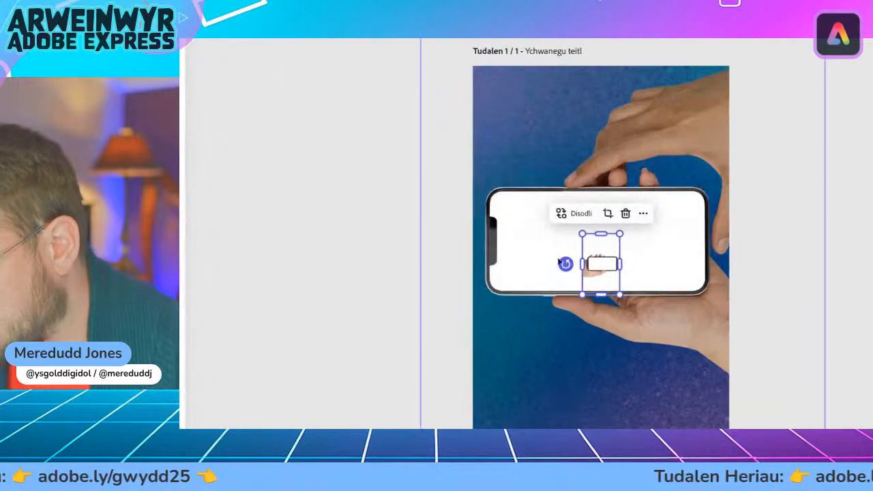
pyautogui.moveTo(570, 268); pyautogui.dragTo(762, 427)
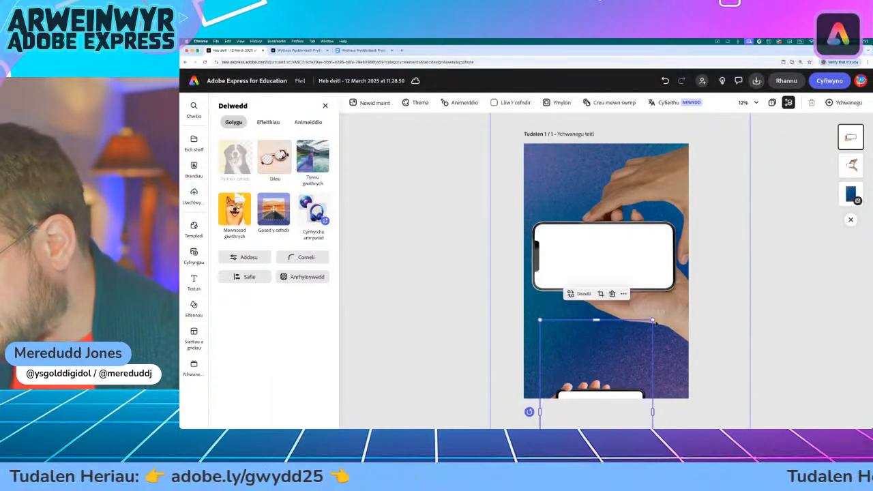
pyautogui.moveTo(654, 320); pyautogui.dragTo(706, 243)
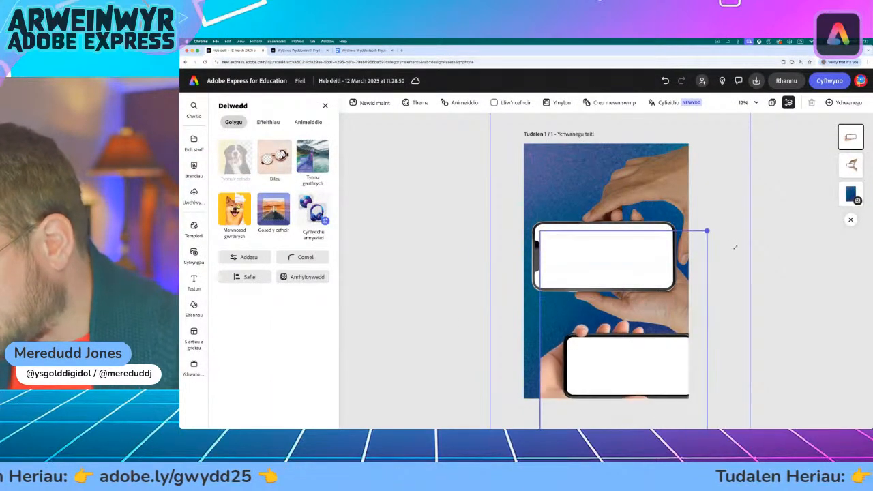
# - Align the one-handed phone beneath the first phone and enlarge it to about the same width, leaving a gap between them
pyautogui.moveTo(627, 374); pyautogui.dragTo(597, 363)
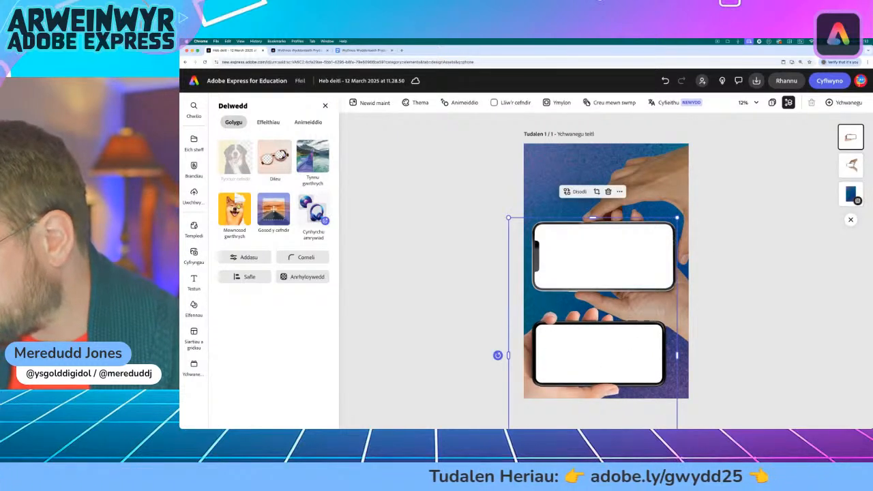
pyautogui.moveTo(677, 218); pyautogui.dragTo(694, 191)
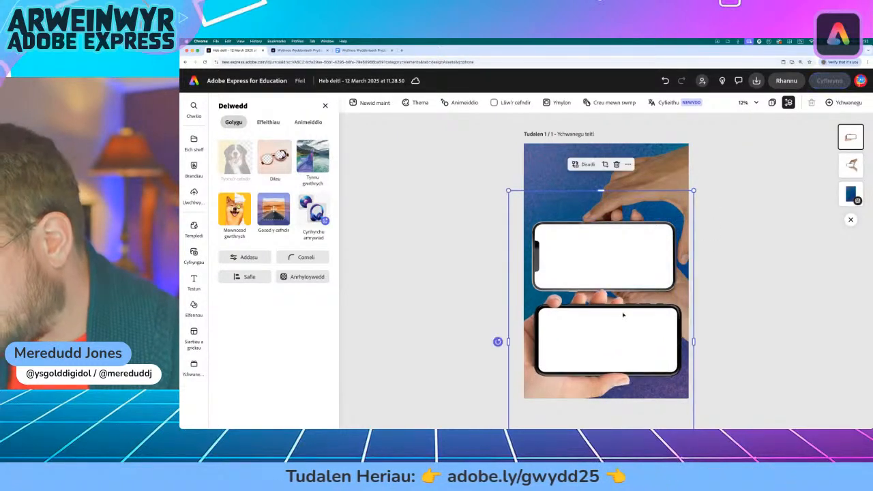
pyautogui.moveTo(609, 322); pyautogui.dragTo(606, 329)
pyautogui.moveTo(618, 244); pyautogui.dragTo(620, 246)
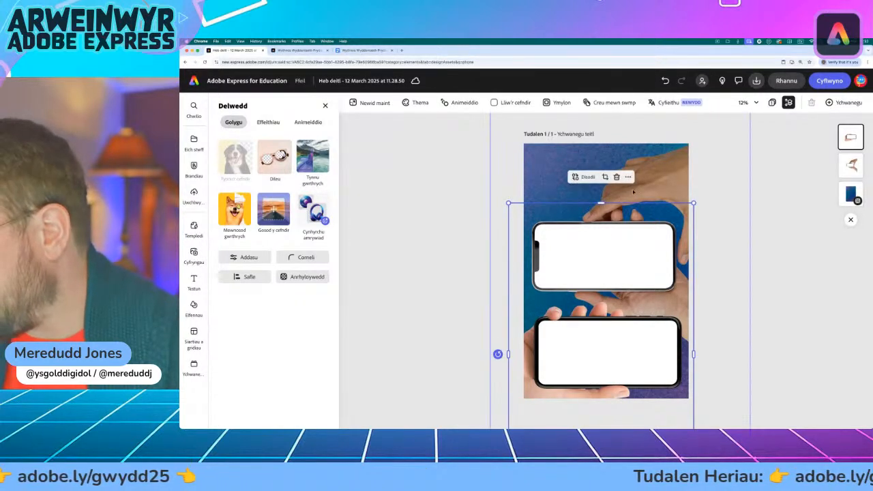
# - Fine-tune both phones so they line up one beneath the other with a narrow gap, slightly enlarging the one-handed phone
pyautogui.moveTo(658, 177); pyautogui.dragTo(667, 182)
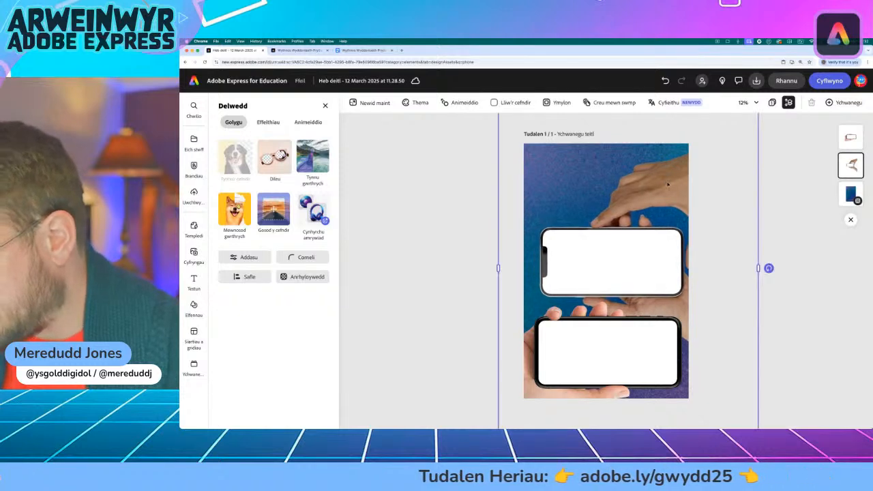
pyautogui.click(601, 337)
pyautogui.moveTo(583, 361); pyautogui.dragTo(578, 361)
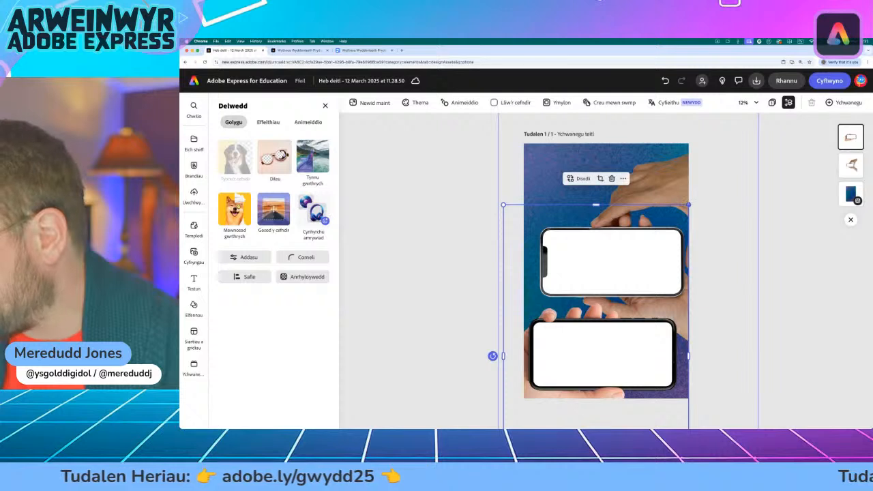
pyautogui.moveTo(689, 205); pyautogui.dragTo(691, 199)
pyautogui.moveTo(592, 354); pyautogui.dragTo(592, 350)
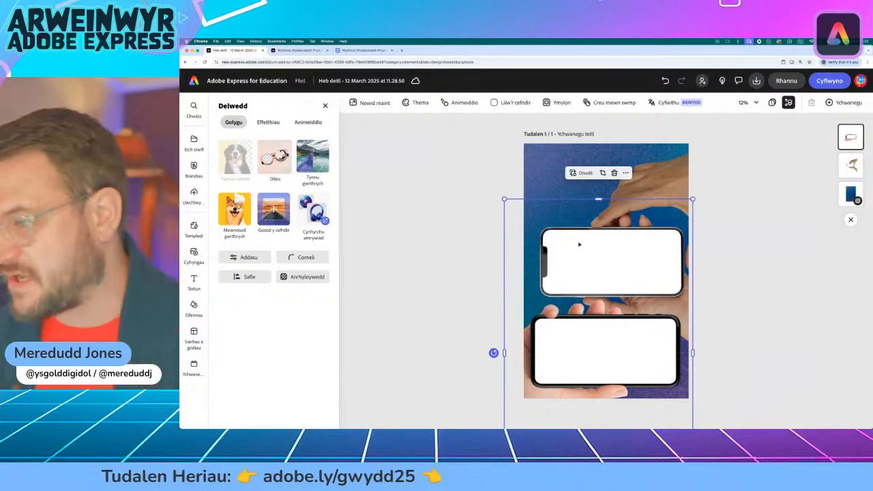
pyautogui.moveTo(612, 343); pyautogui.dragTo(610, 345)
pyautogui.moveTo(636, 256); pyautogui.dragTo(636, 260)
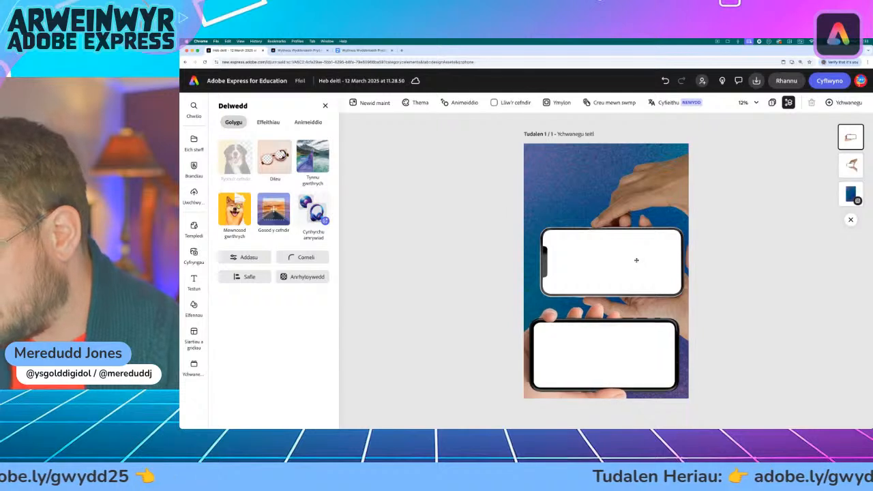
pyautogui.moveTo(664, 169); pyautogui.dragTo(658, 173)
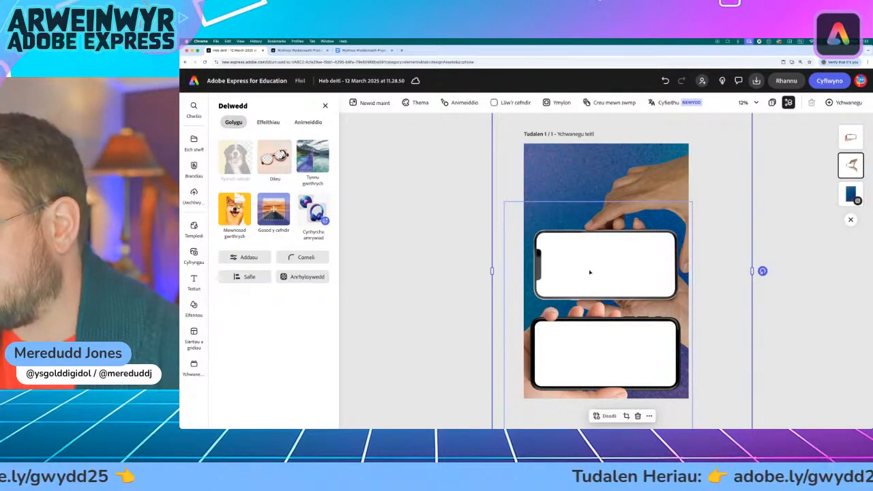
# - Apply the green duotone effect to the two-handed phone graphic
pyautogui.click(590, 272)
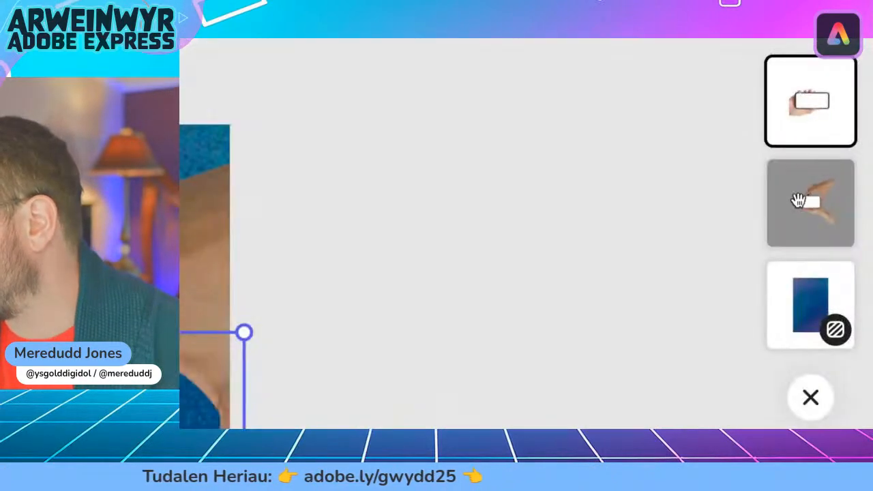
pyautogui.click(833, 204)
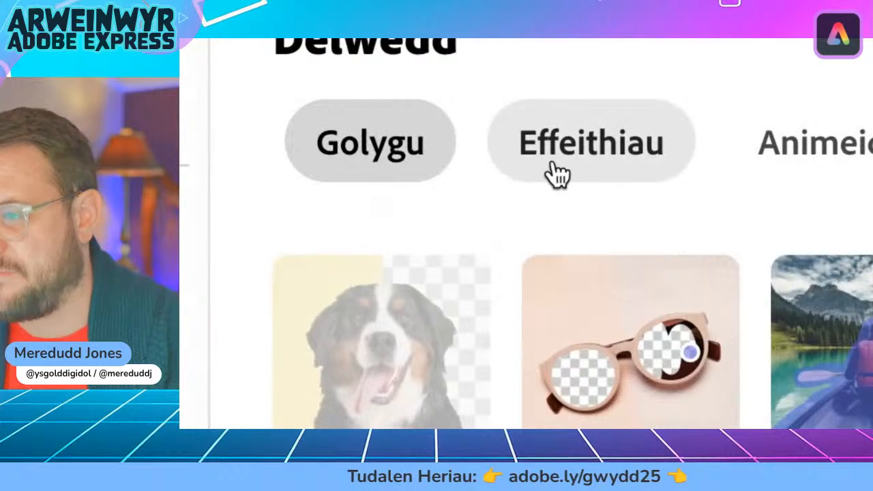
pyautogui.click(585, 171)
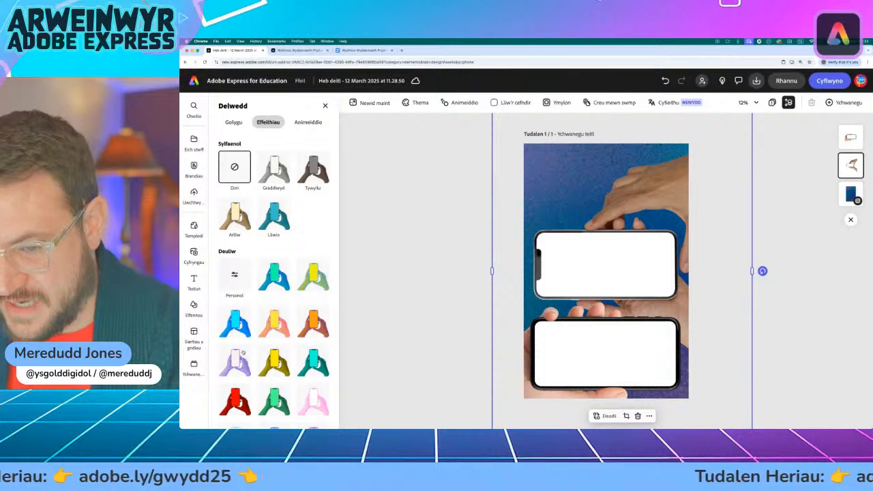
pyautogui.scroll(-2, 243, 352)
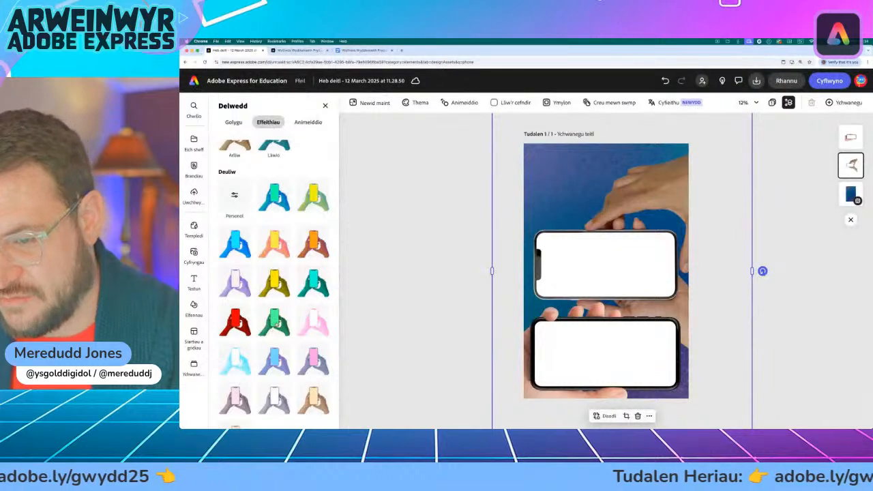
pyautogui.click(275, 322)
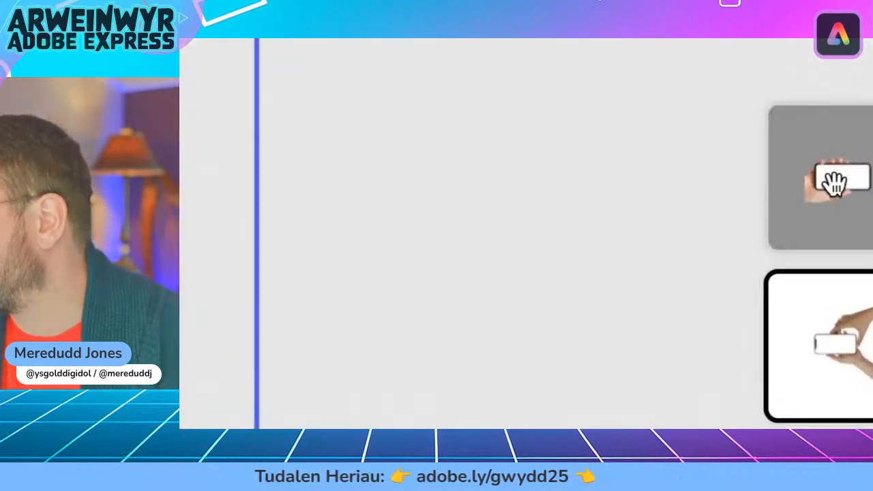
# - Apply the red duotone effect to the one-handed phone graphic and deselect it
pyautogui.click(849, 136)
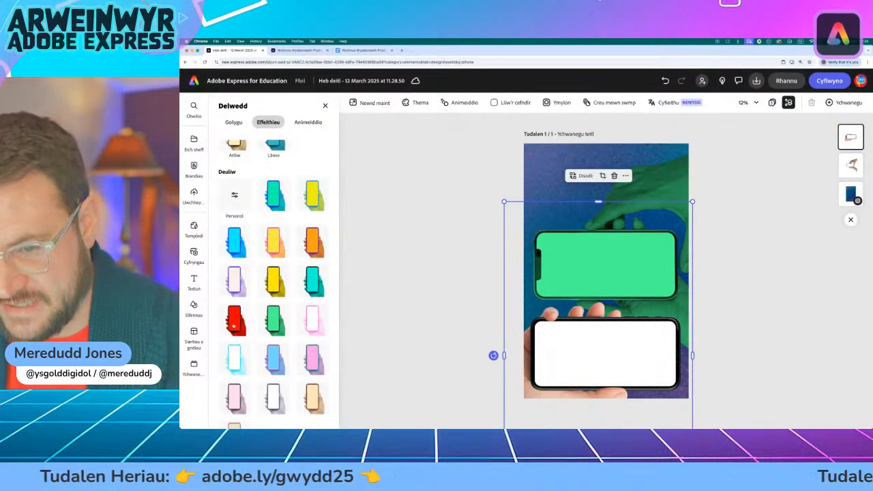
pyautogui.click(233, 320)
pyautogui.click(425, 289)
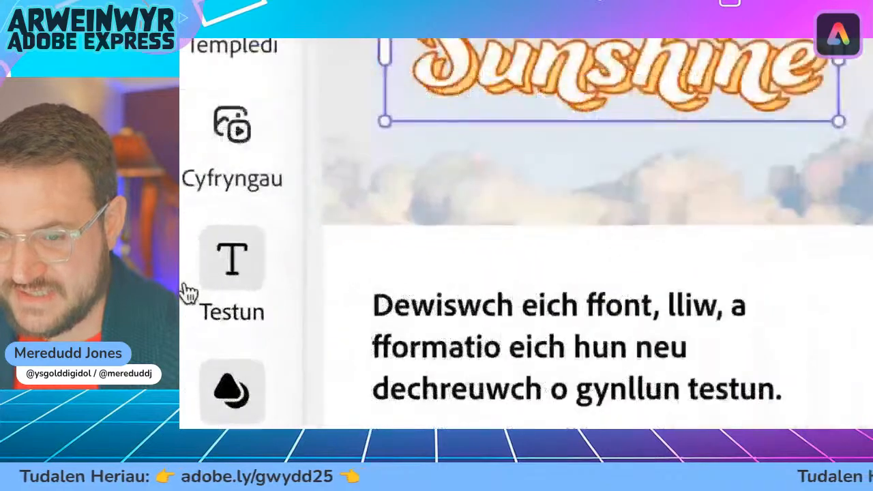
# - Add a new text box to the page reading "Esblygiad Technoleg"
pyautogui.click(194, 282)
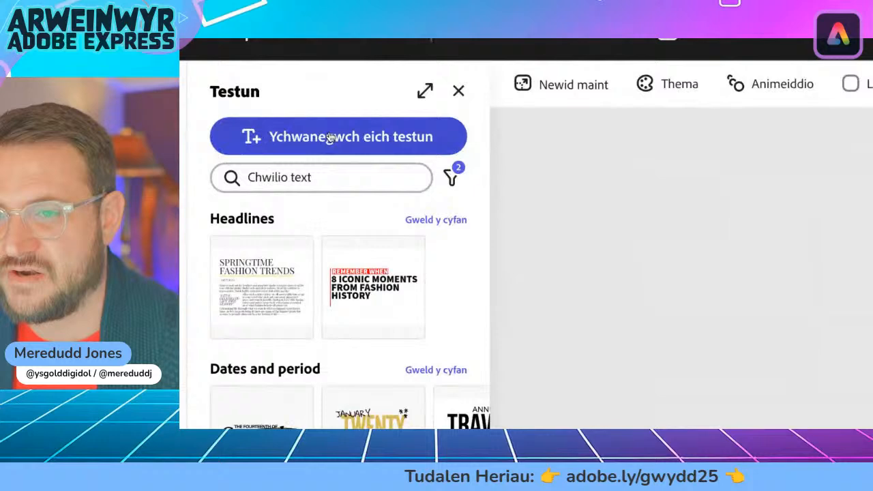
pyautogui.click(330, 137)
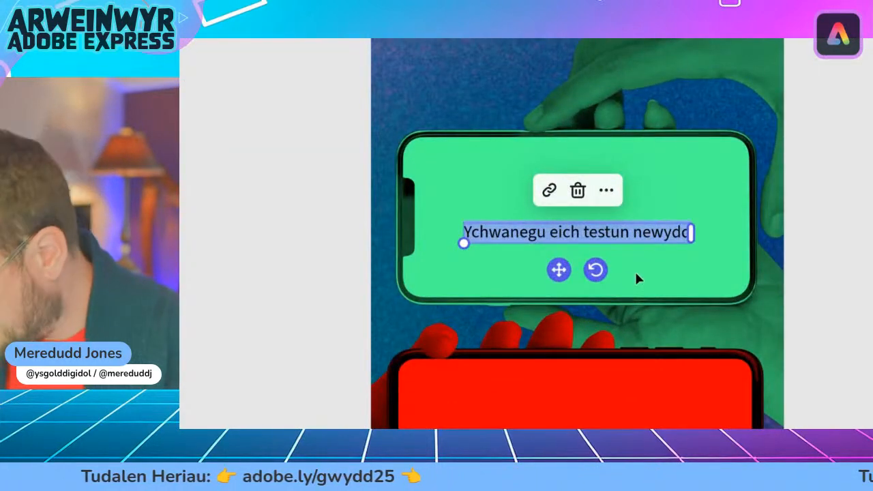
pyautogui.write('Esb')
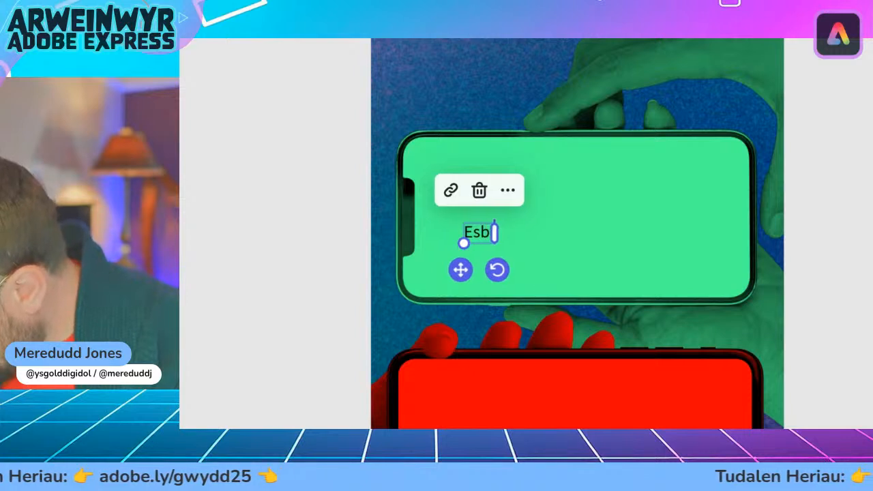
pyautogui.write('lygiad')
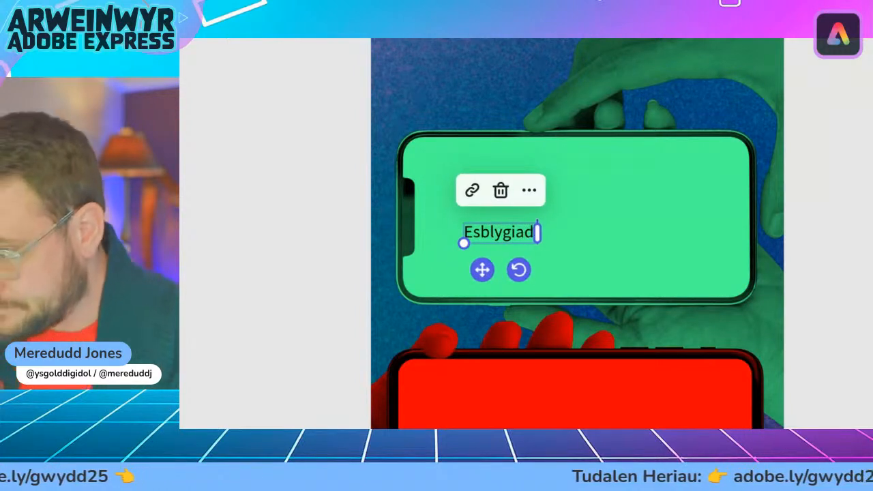
pyautogui.write(' Techn')
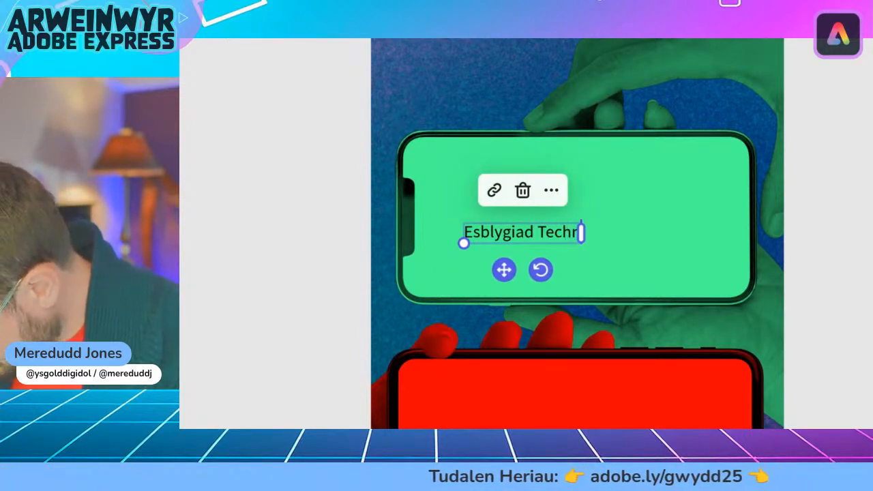
pyautogui.write('oleg')
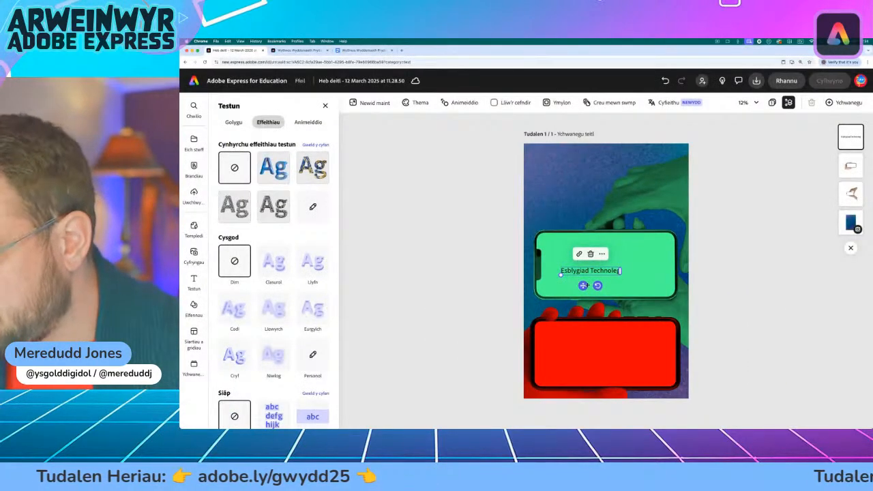
# - Move the "Esblygiad Technoleg" text to the top of the page and enlarge it to a title spanning most of the page width
pyautogui.moveTo(583, 285); pyautogui.dragTo(623, 171)
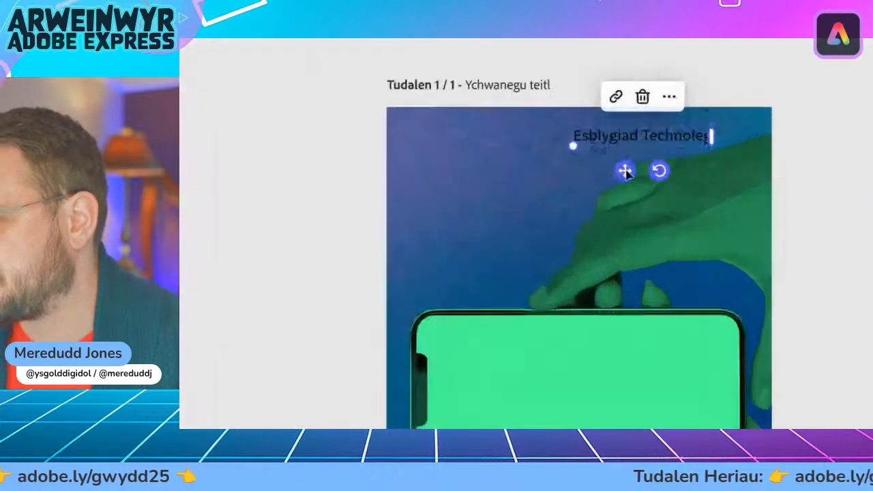
pyautogui.moveTo(567, 145); pyautogui.dragTo(410, 189)
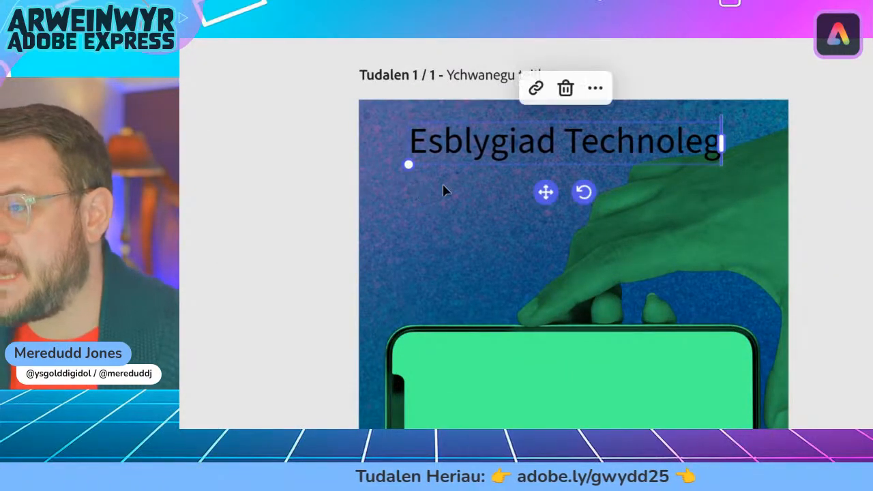
pyautogui.moveTo(546, 191); pyautogui.dragTo(578, 177)
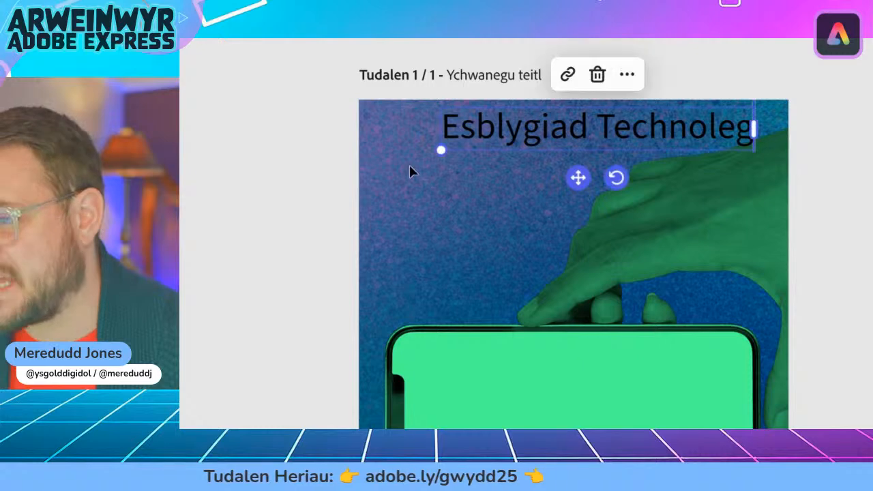
pyautogui.moveTo(439, 149); pyautogui.dragTo(418, 154)
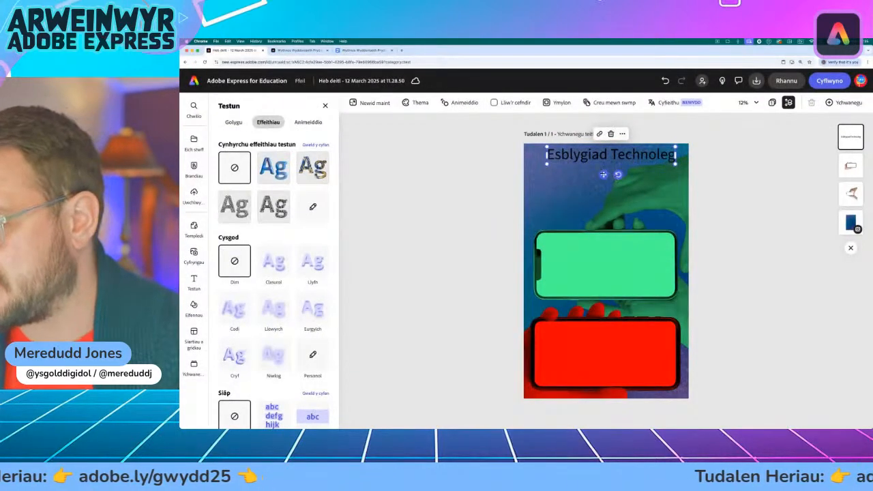
pyautogui.moveTo(567, 181); pyautogui.dragTo(598, 174)
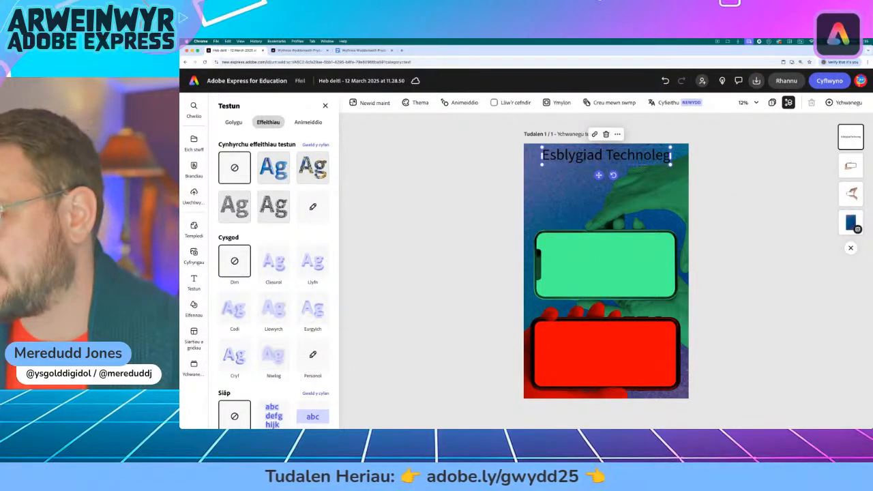
# - Give the title text a white outline with a thickness of 100
pyautogui.click(233, 123)
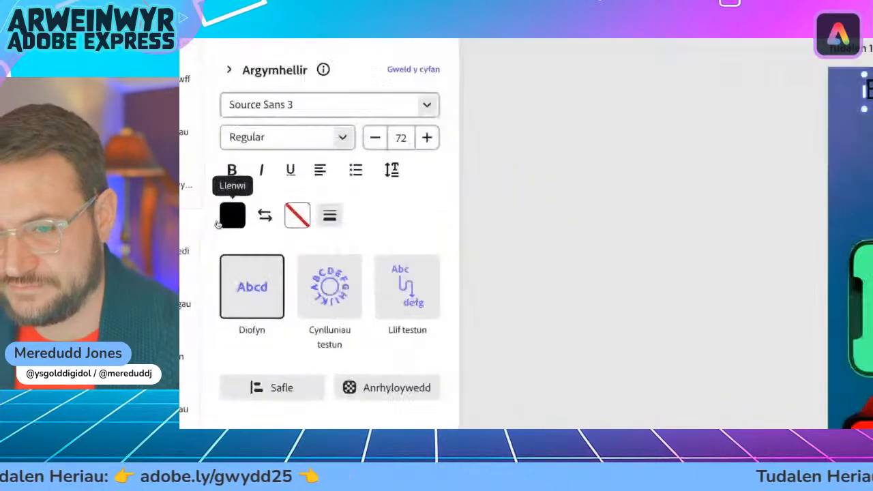
pyautogui.click(276, 219)
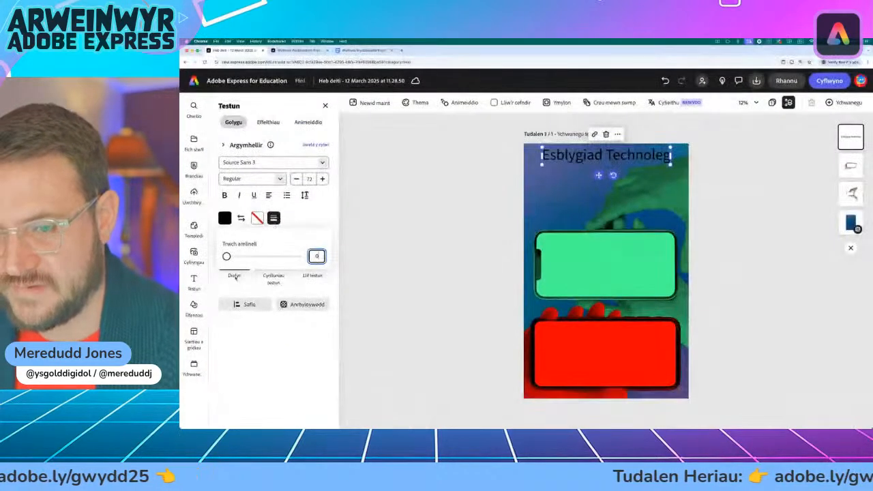
pyautogui.moveTo(245, 329); pyautogui.dragTo(391, 330)
pyautogui.moveTo(274, 257); pyautogui.dragTo(300, 257)
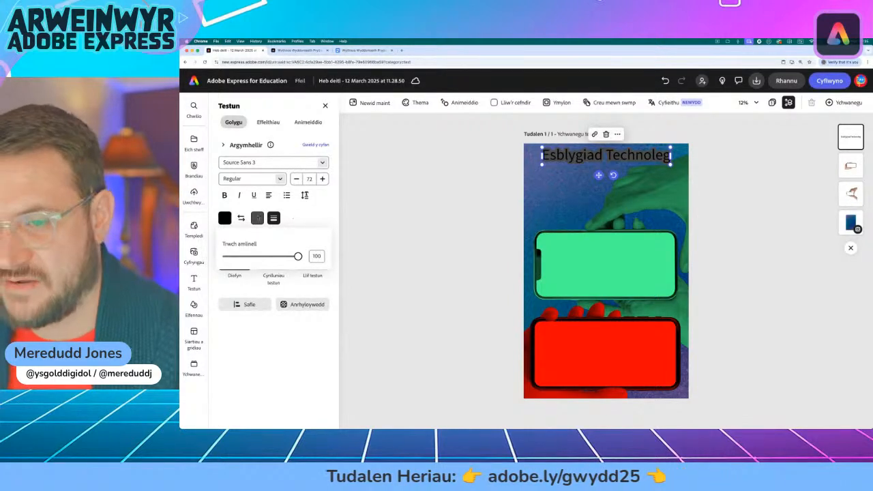
pyautogui.click(258, 218)
pyautogui.click(299, 192)
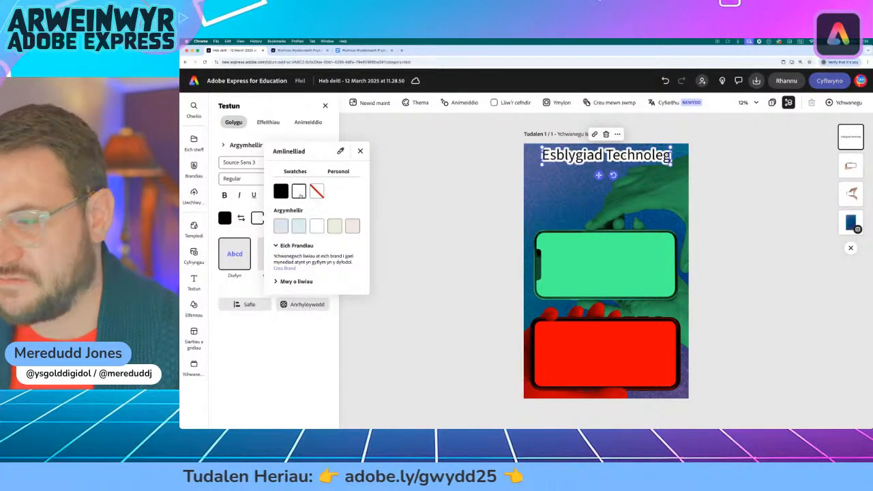
pyautogui.click(215, 230)
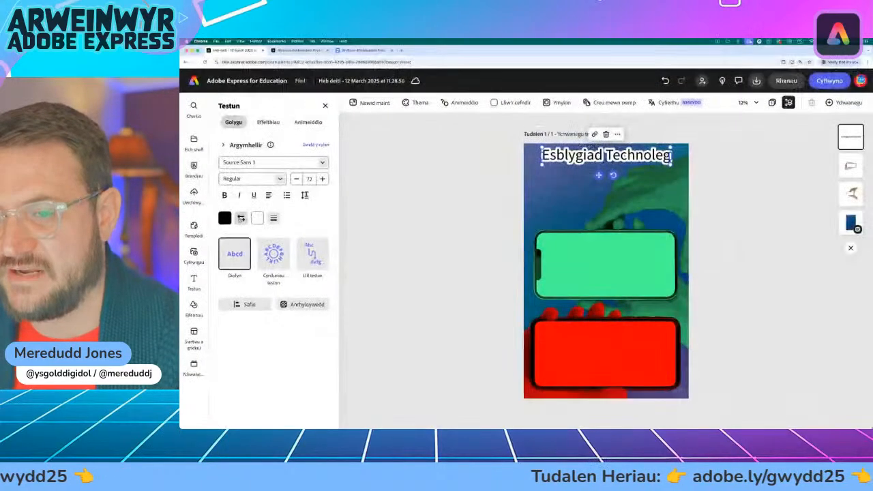
# - Try swapping the title's fill and outline colours, ending on a black fill with a white outline
pyautogui.click(306, 199)
pyautogui.click(240, 217)
pyautogui.click(241, 217)
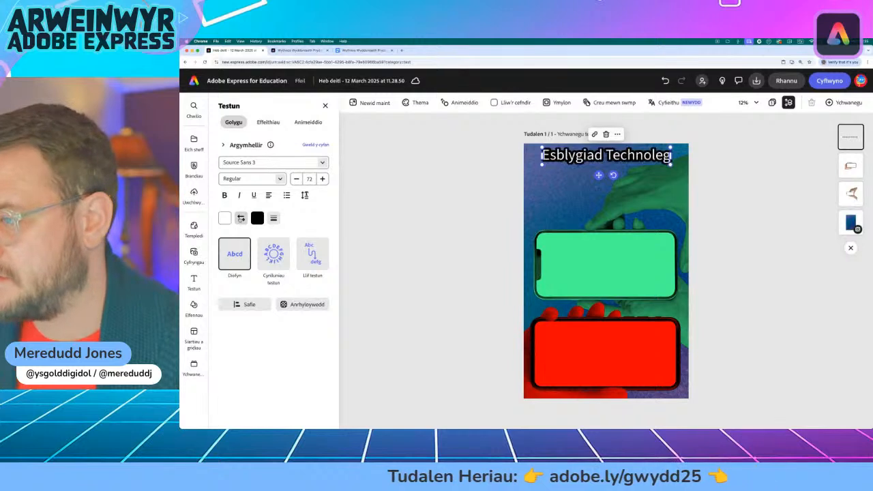
pyautogui.click(241, 218)
pyautogui.click(241, 218)
pyautogui.click(241, 217)
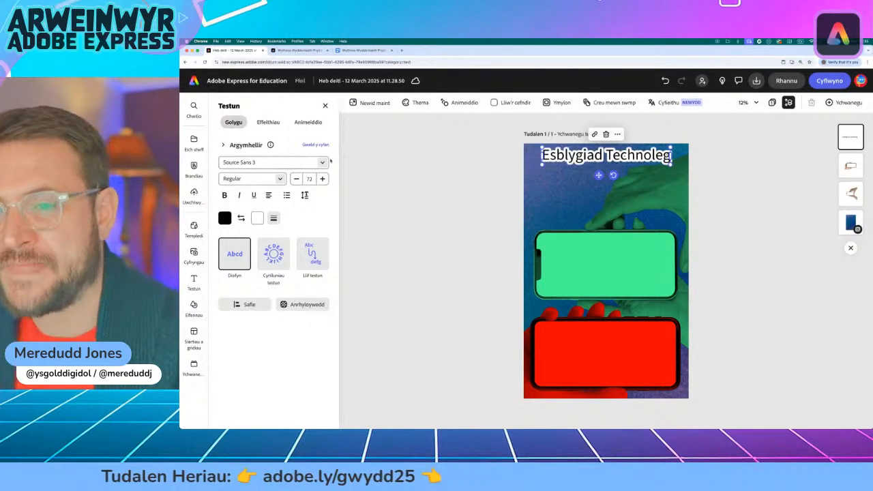
# - Change the title's font from the full font list to Gajraj One Regular
pyautogui.click(317, 163)
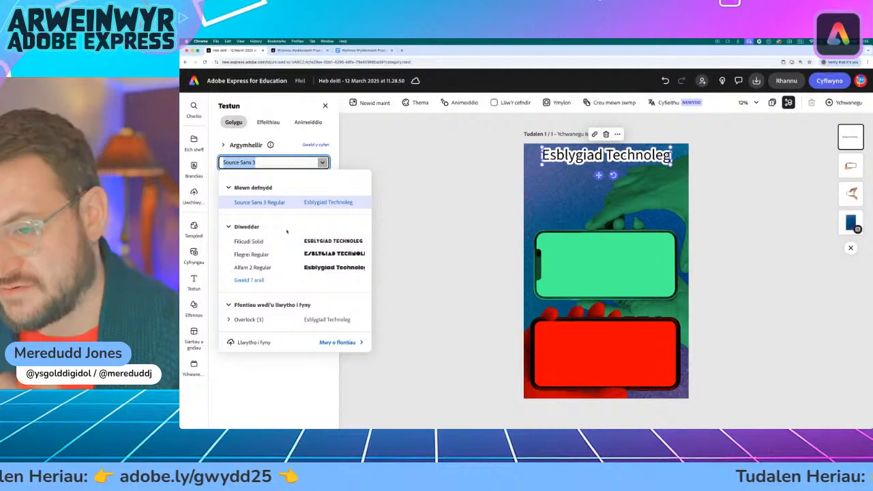
pyautogui.scroll(-5, 286, 232)
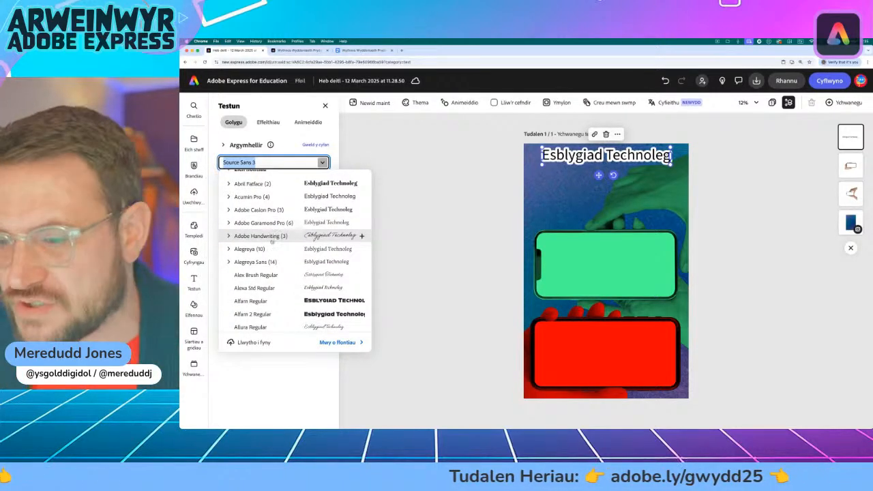
pyautogui.scroll(-4, 272, 245)
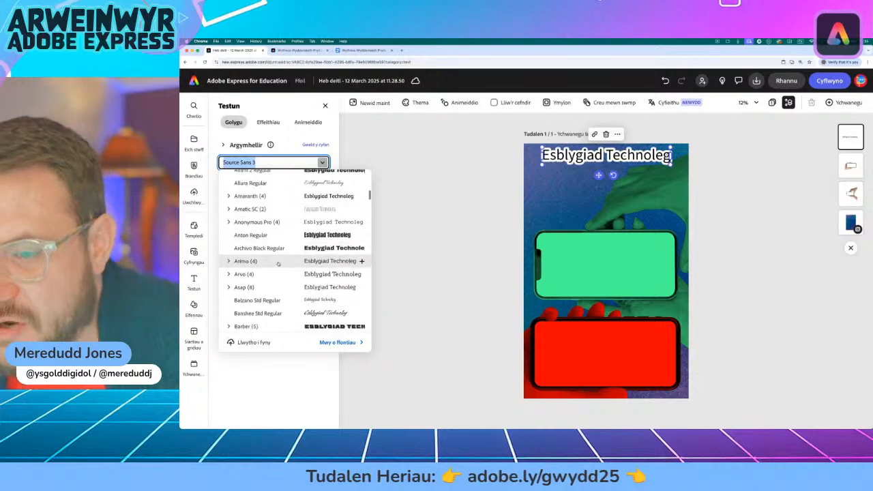
pyautogui.scroll(-3, 276, 259)
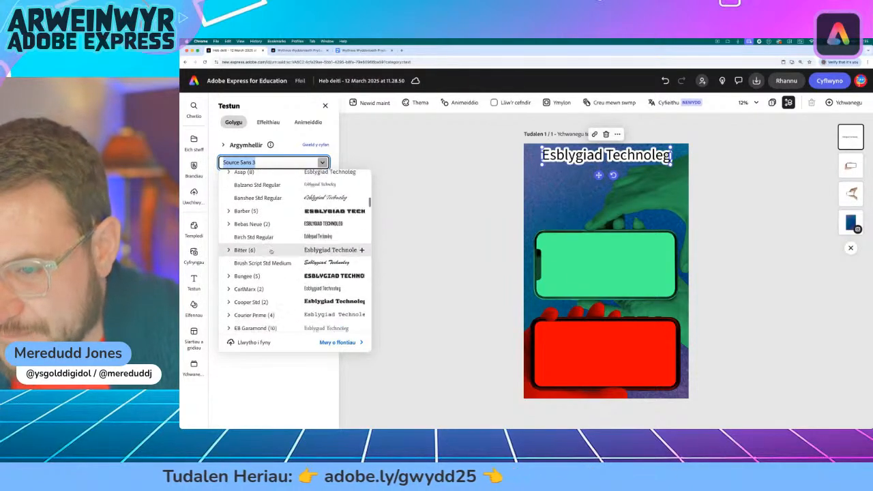
pyautogui.scroll(-5, 271, 252)
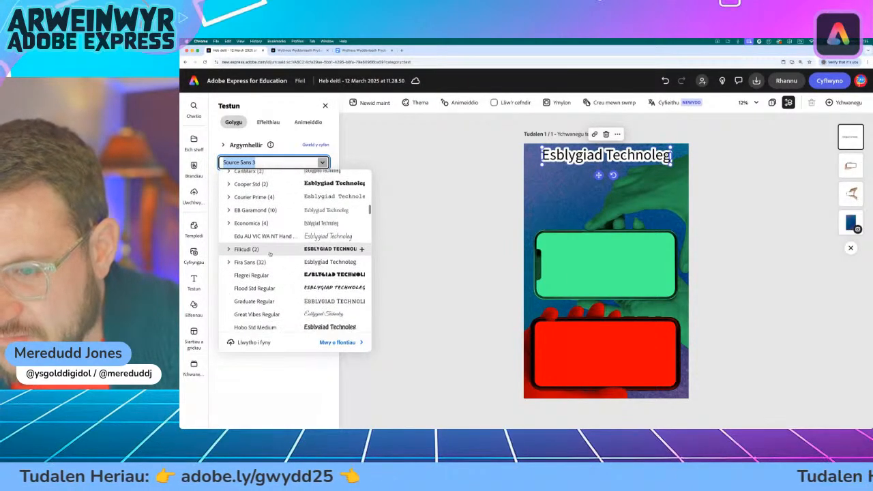
pyautogui.scroll(-5, 270, 253)
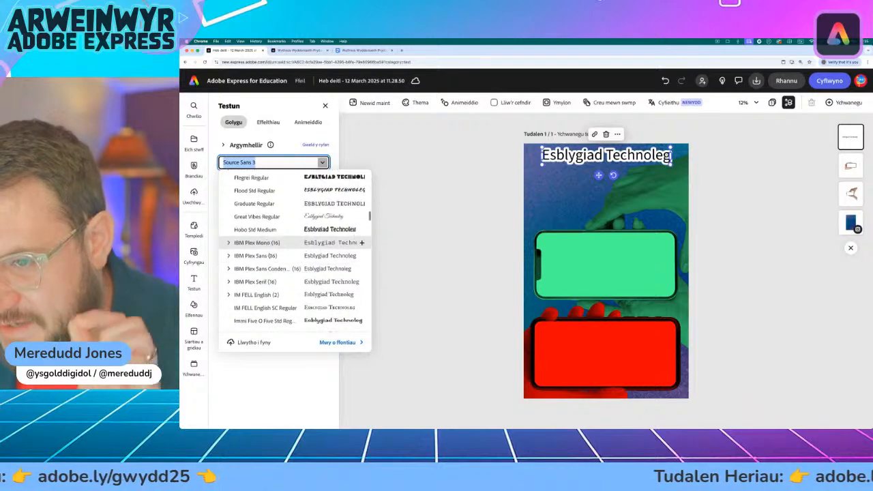
pyautogui.scroll(-5, 270, 249)
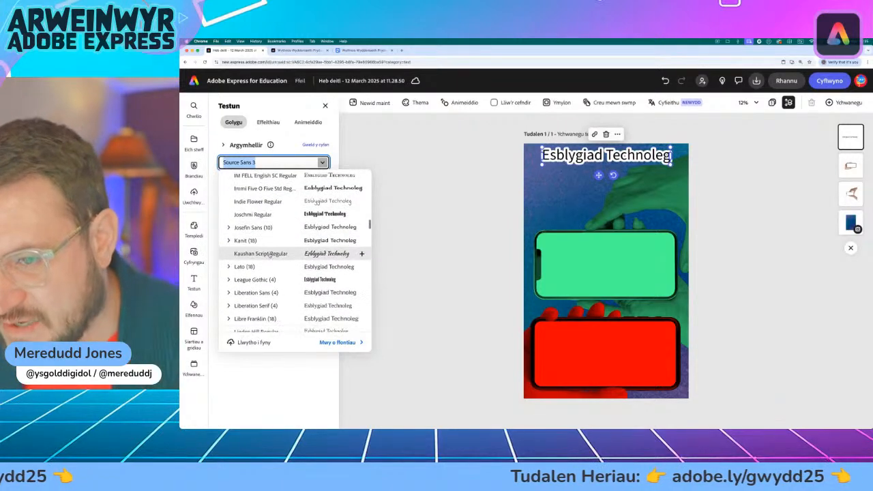
pyautogui.scroll(-3, 270, 255)
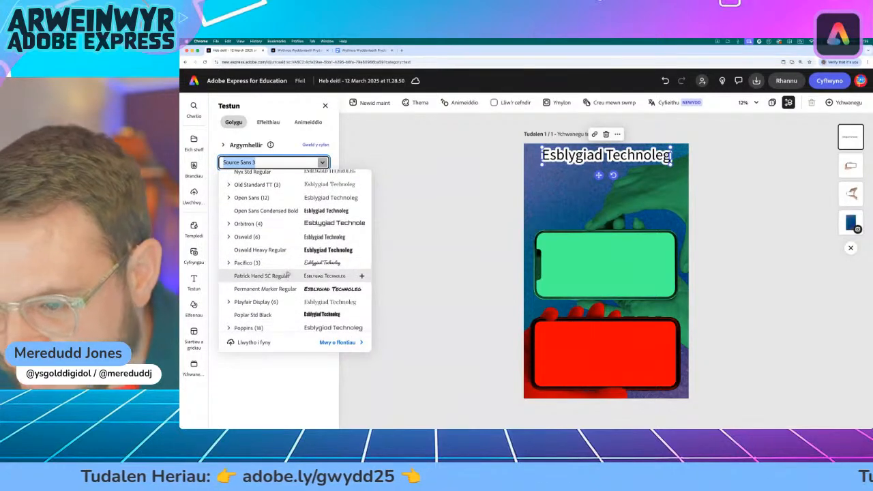
pyautogui.scroll(-4, 286, 275)
pyautogui.scroll(-4, 292, 279)
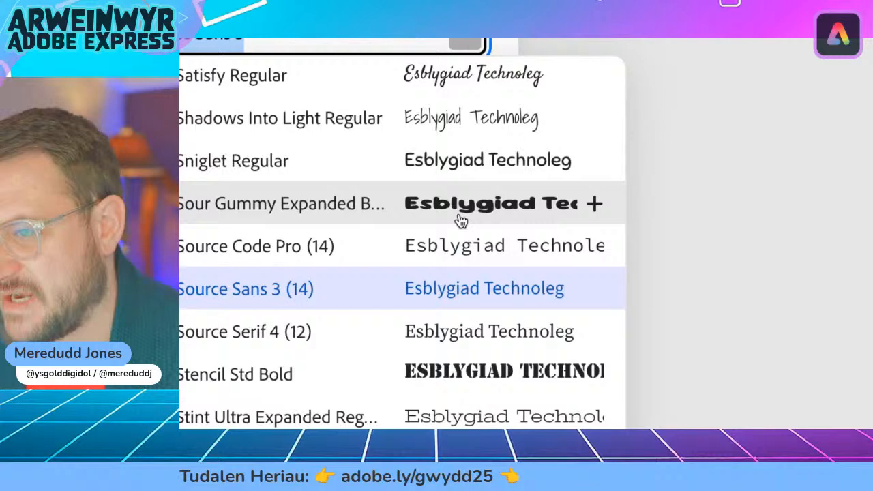
pyautogui.scroll(-3, 461, 310)
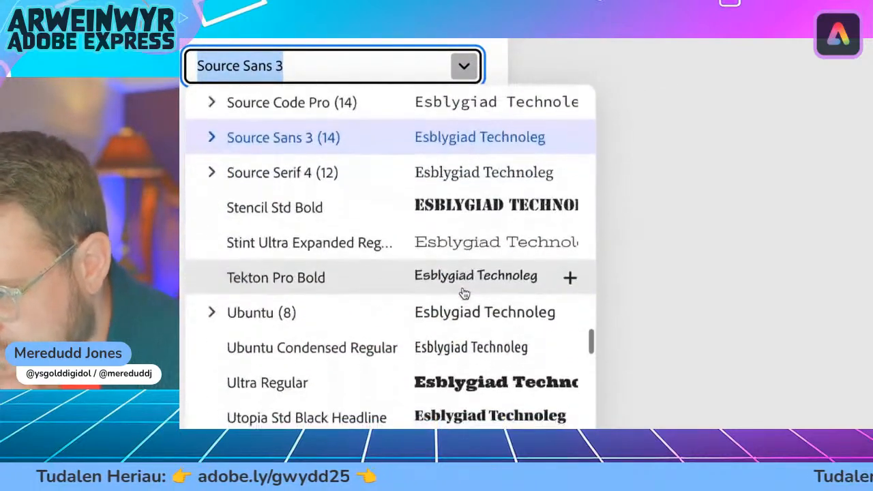
pyautogui.scroll(-5, 464, 294)
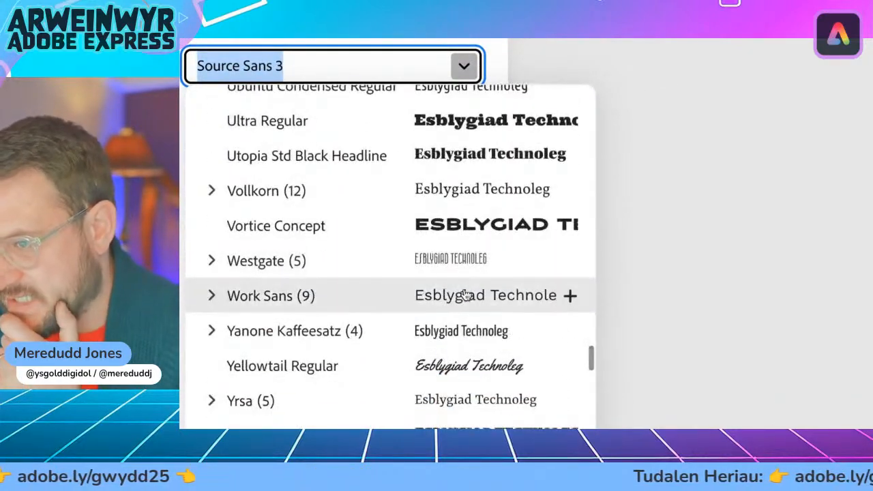
pyautogui.scroll(-3, 464, 295)
pyautogui.scroll(-6, 464, 295)
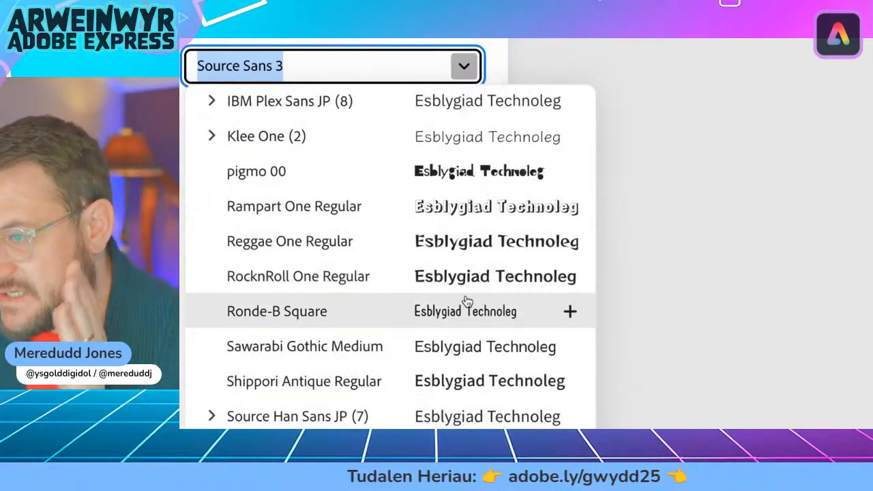
pyautogui.scroll(-2, 466, 302)
pyautogui.scroll(-4, 468, 302)
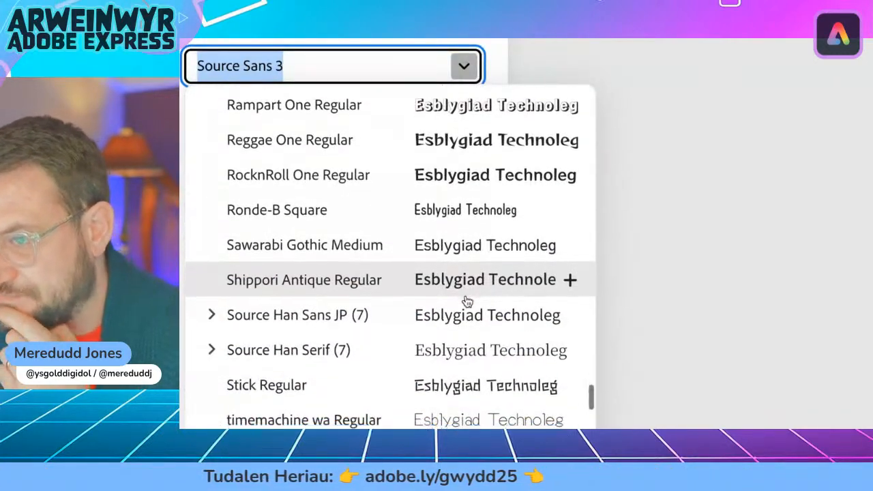
pyautogui.scroll(-3, 465, 301)
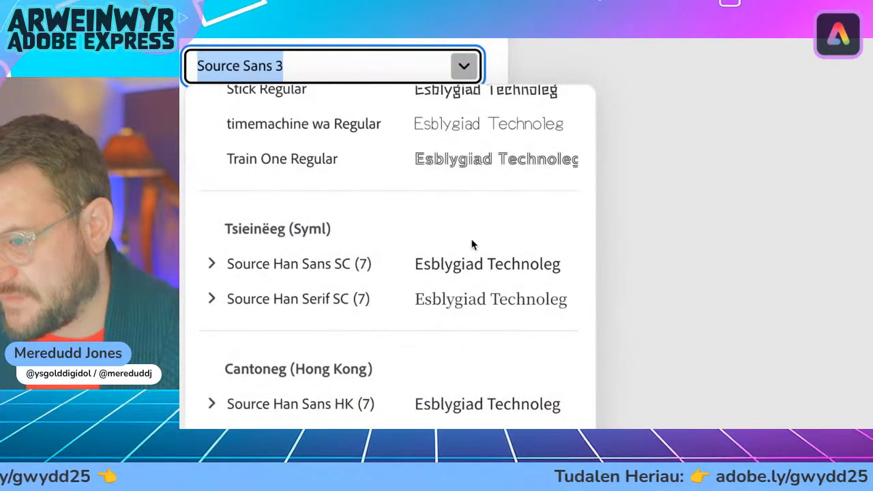
pyautogui.scroll(-5, 472, 246)
pyautogui.scroll(-5, 474, 247)
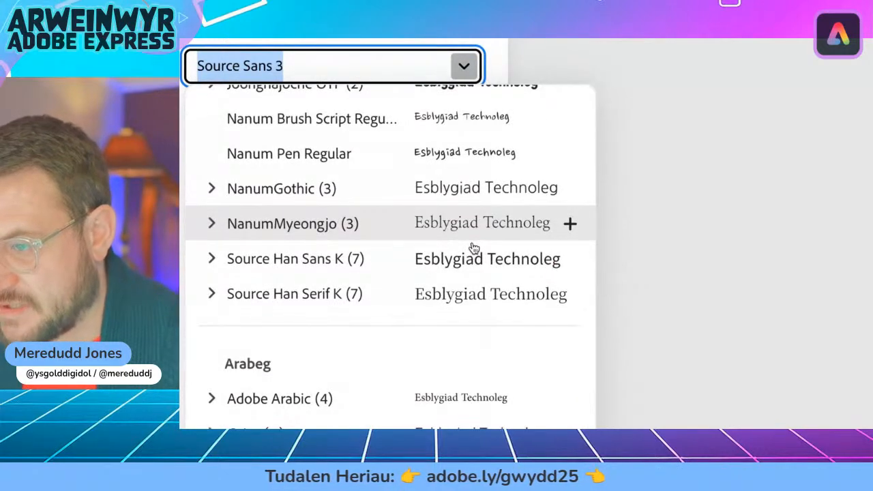
pyautogui.scroll(-6, 463, 273)
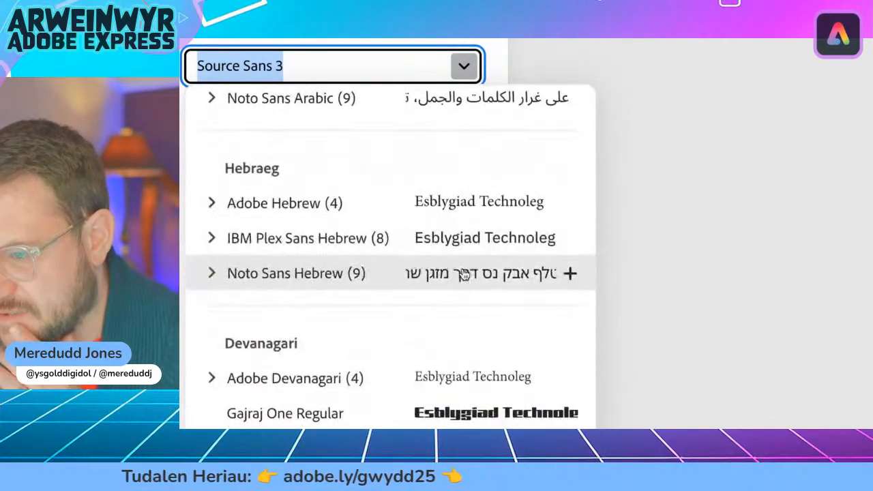
pyautogui.scroll(-3, 462, 276)
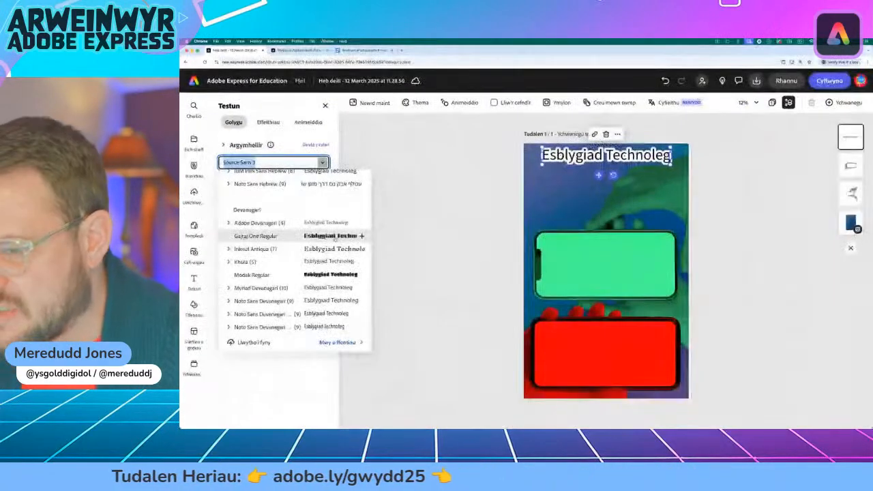
pyautogui.click(596, 268)
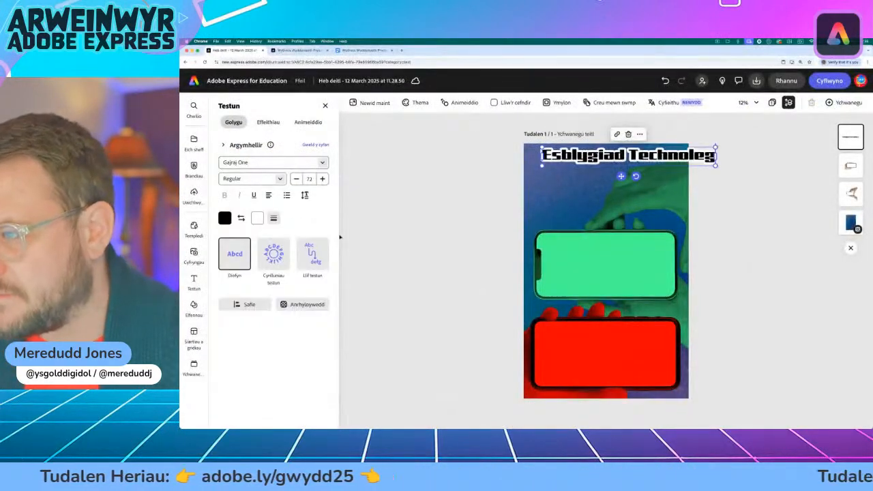
# - Shrink the "Esblygiad Technoleg" title to size 64 and position it so it fits across the page width
pyautogui.moveTo(621, 176); pyautogui.dragTo(607, 176)
pyautogui.moveTo(701, 165); pyautogui.dragTo(683, 164)
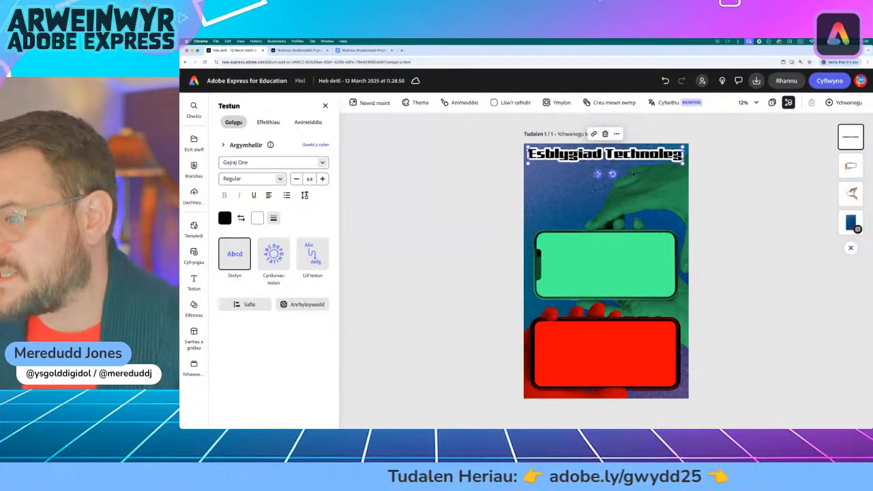
pyautogui.moveTo(598, 175); pyautogui.dragTo(598, 175)
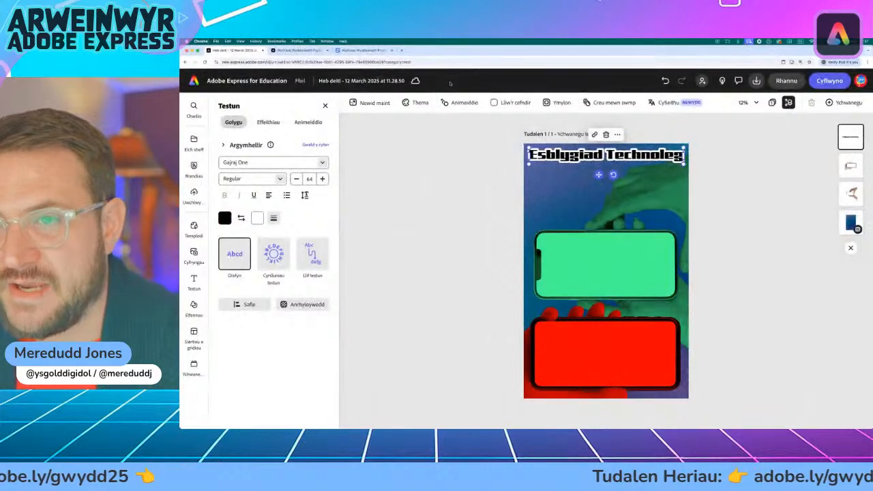
# - Review the example poster on the Her 2 challenge page and return to the poster design
pyautogui.click(300, 50)
pyautogui.scroll(5, 345, 185)
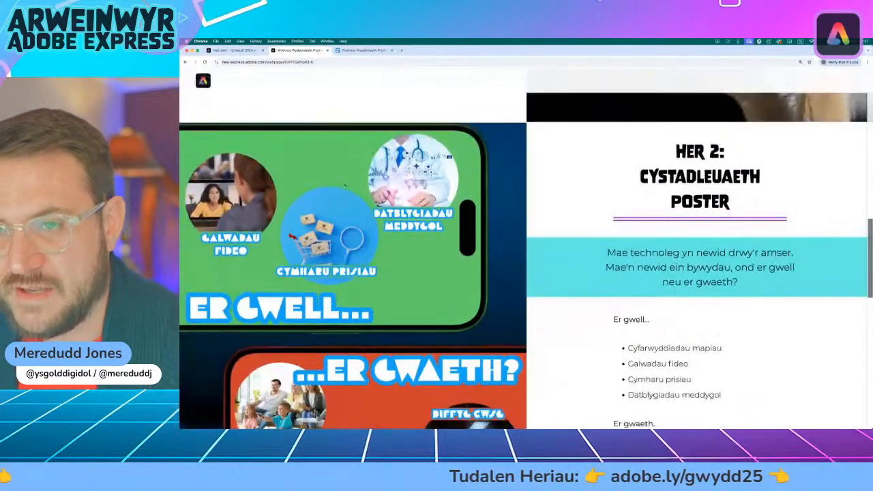
pyautogui.scroll(-3, 345, 185)
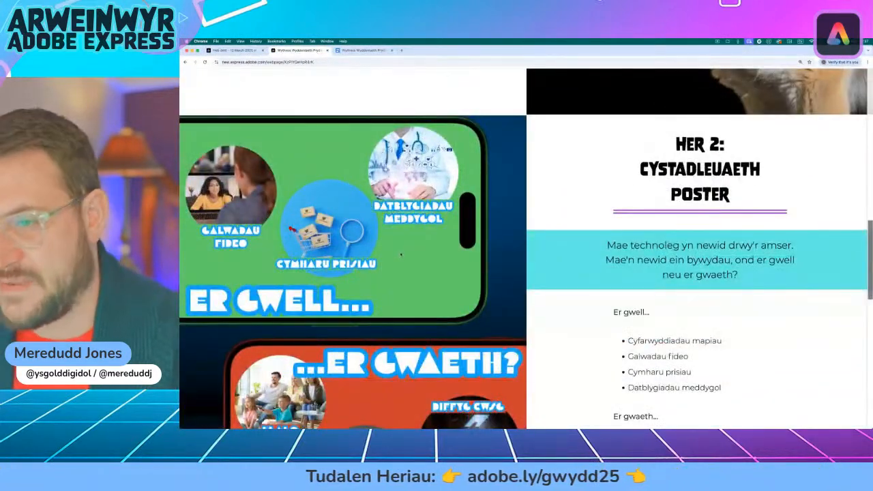
pyautogui.click(250, 52)
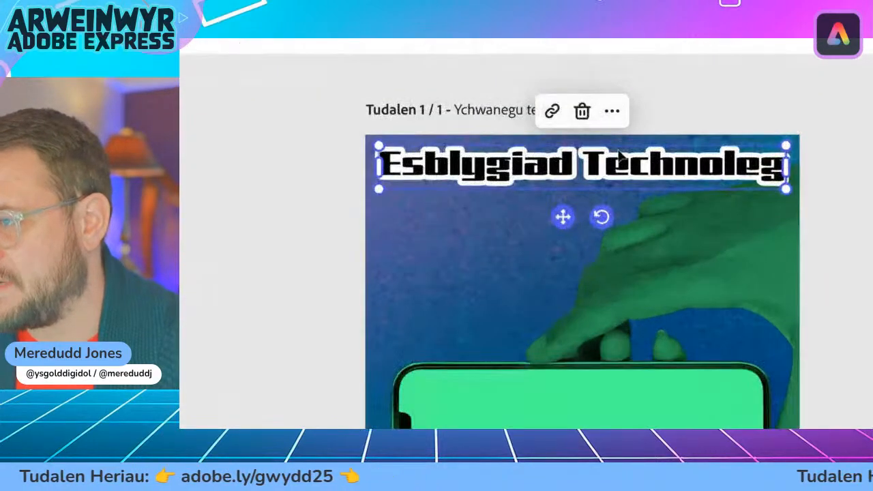
# - Duplicate the "Esblygiad Technoleg" title and replace the copy's text with "Newid Bywydau"
pyautogui.click(612, 111)
pyautogui.click(675, 259)
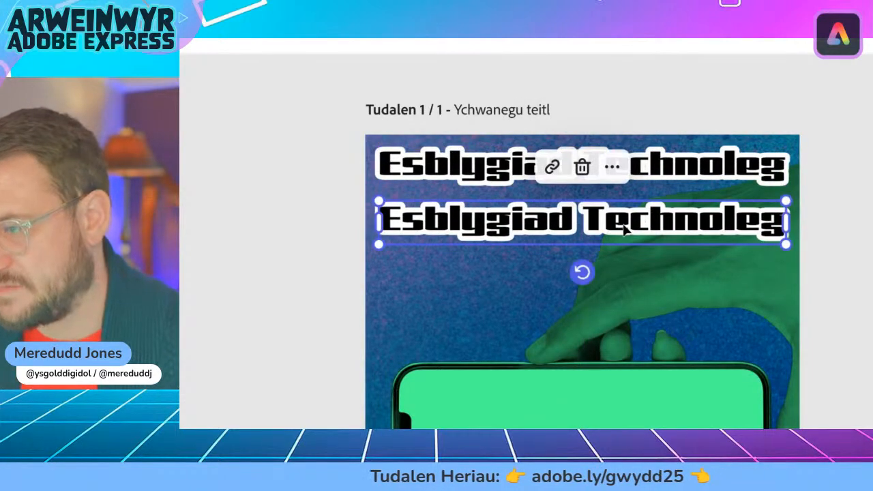
pyautogui.doubleClick(623, 223)
pyautogui.write('Ne')
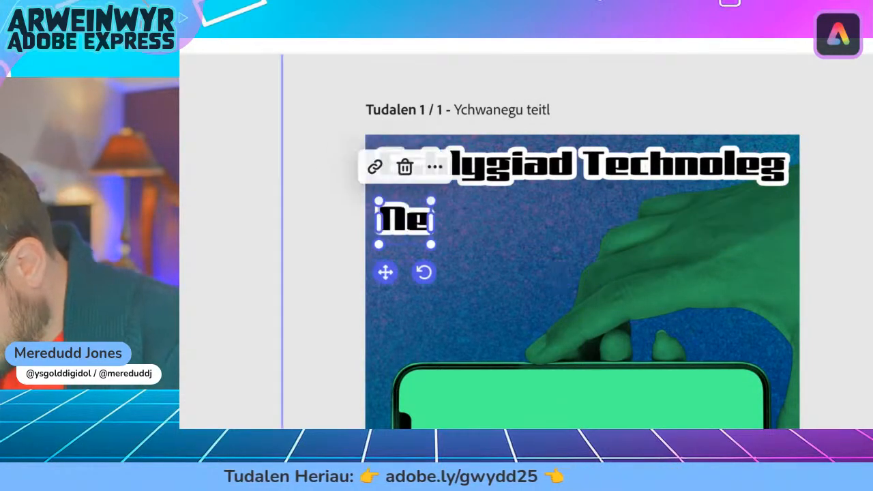
pyautogui.write('wid Bywy')
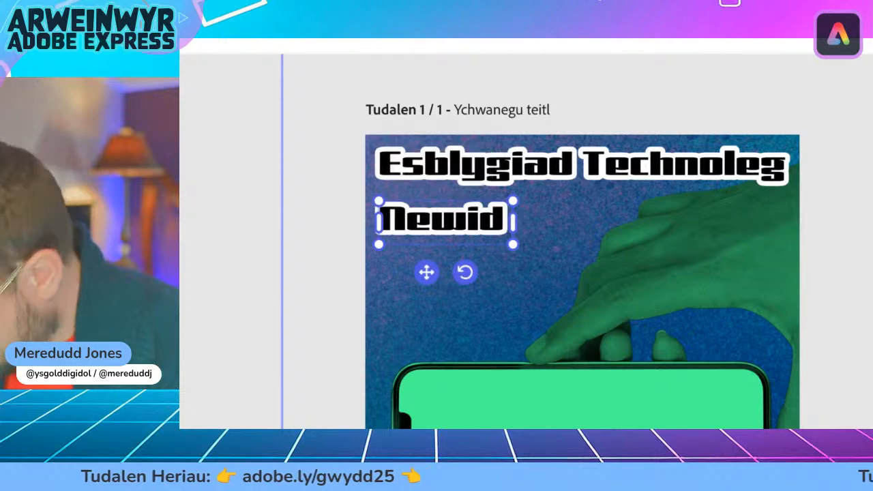
pyautogui.write('dau')
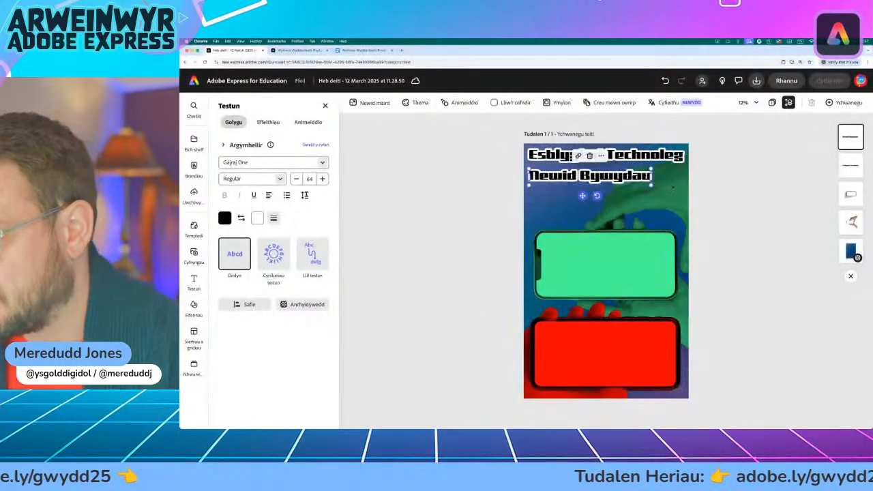
# - Enlarge the "Newid Bywydau" text to size 82 and apply the Deinamig text layout to it
pyautogui.click(658, 193)
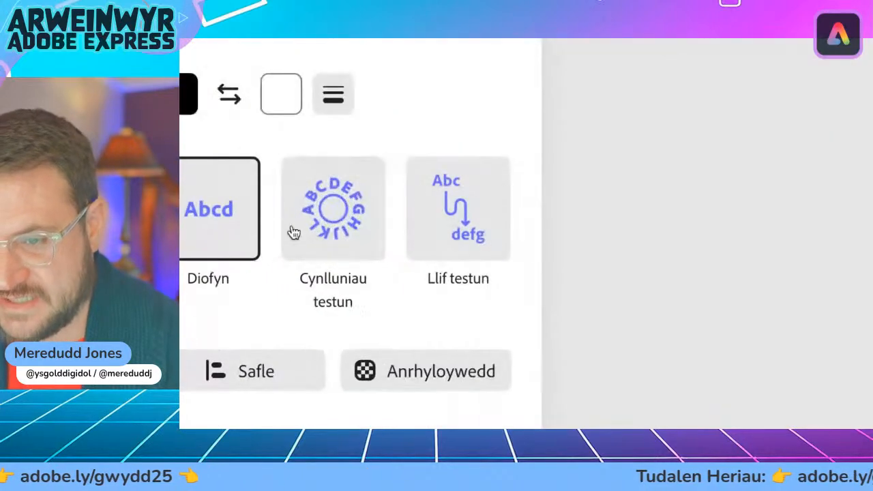
pyautogui.click(326, 232)
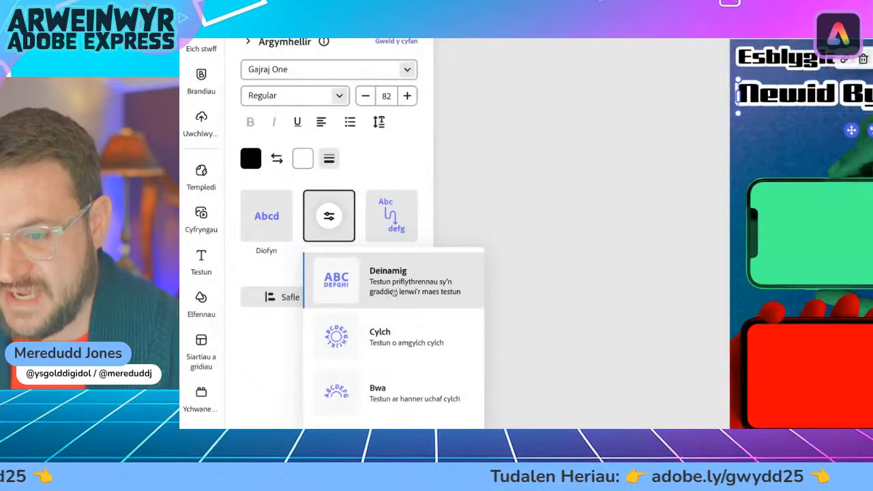
pyautogui.click(394, 292)
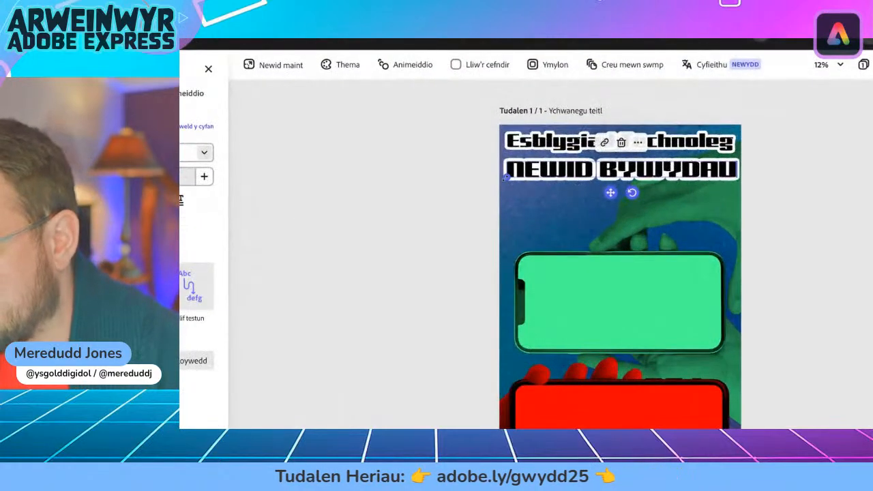
# - Reshape the "Newid Bywydau" text into two stacked lines below the title, aligned with the title's left and right edges
pyautogui.moveTo(504, 179); pyautogui.dragTo(517, 236)
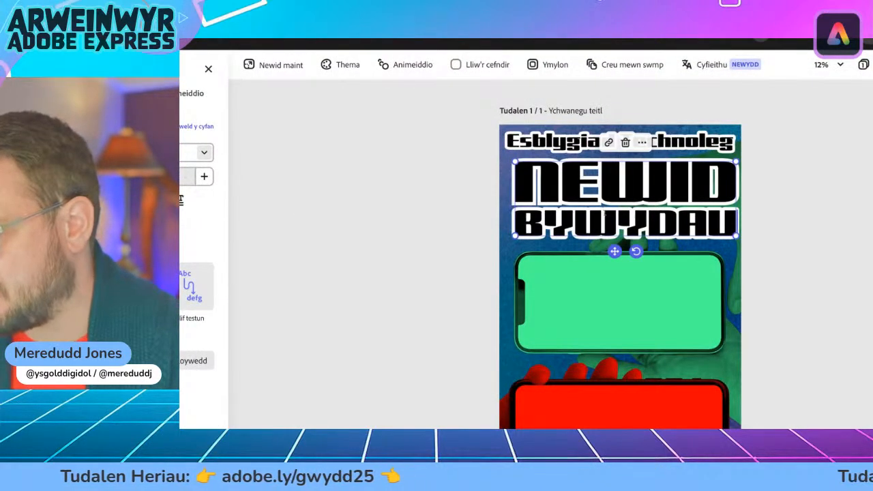
pyautogui.moveTo(614, 252); pyautogui.dragTo(607, 250)
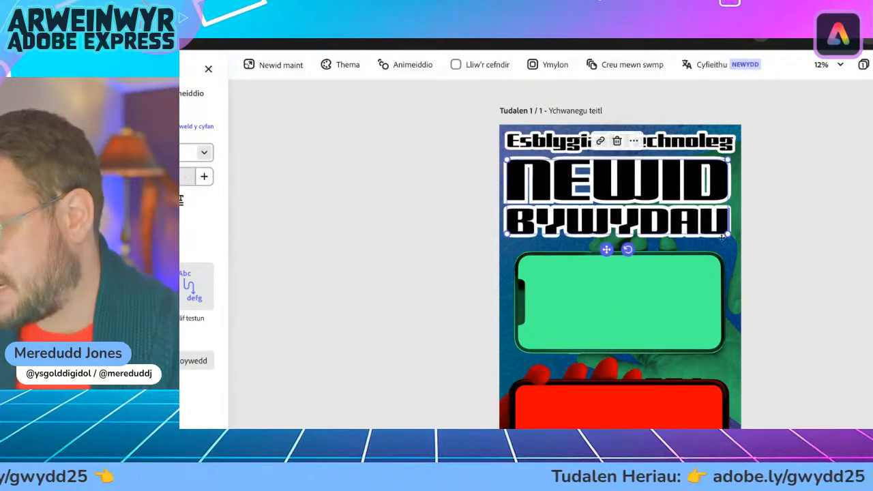
pyautogui.moveTo(729, 235); pyautogui.dragTo(735, 236)
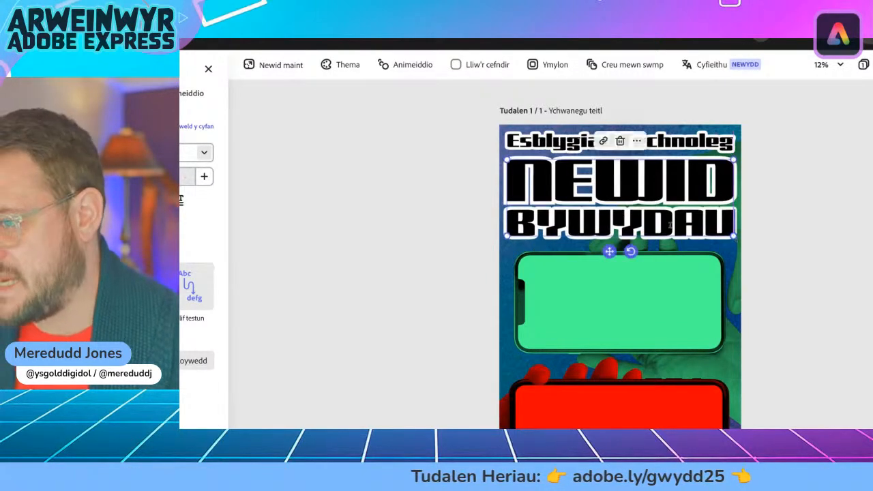
pyautogui.hotkey('ctrl', 'z')
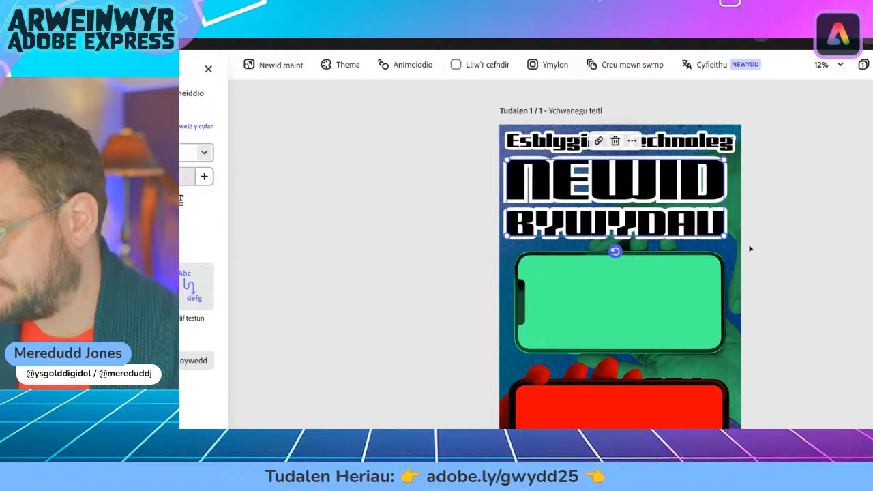
pyautogui.moveTo(724, 236)
pyautogui.mouseDown()
pyautogui.moveTo(739, 242)
pyautogui.moveTo(733, 239)
pyautogui.mouseUp()
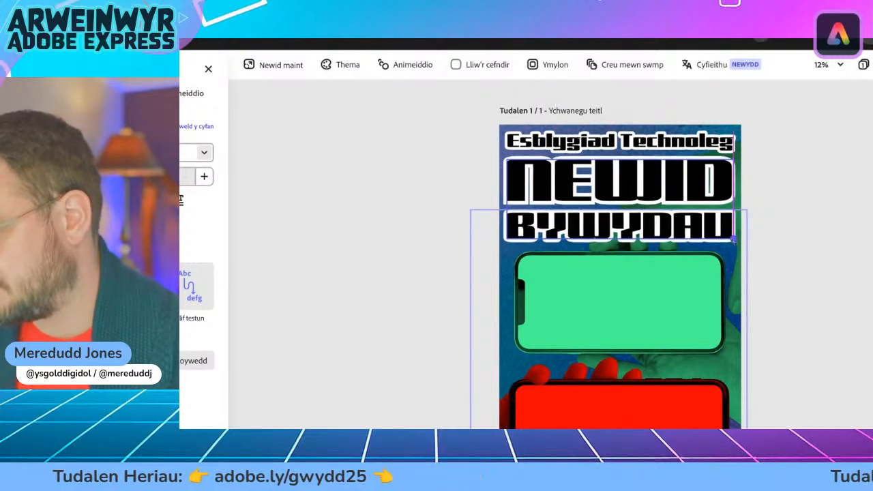
# - Check the example poster's wording on the Her 2 challenge page, then go back to the poster design
pyautogui.click(460, 184)
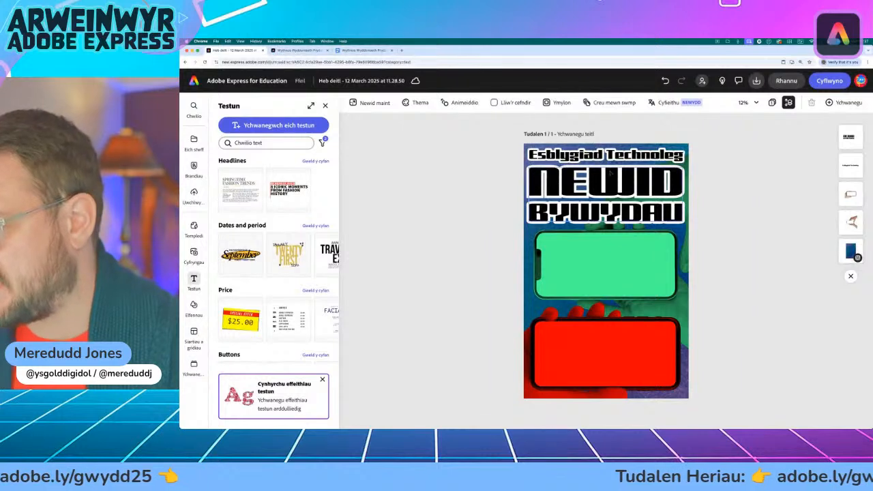
pyautogui.click(610, 172)
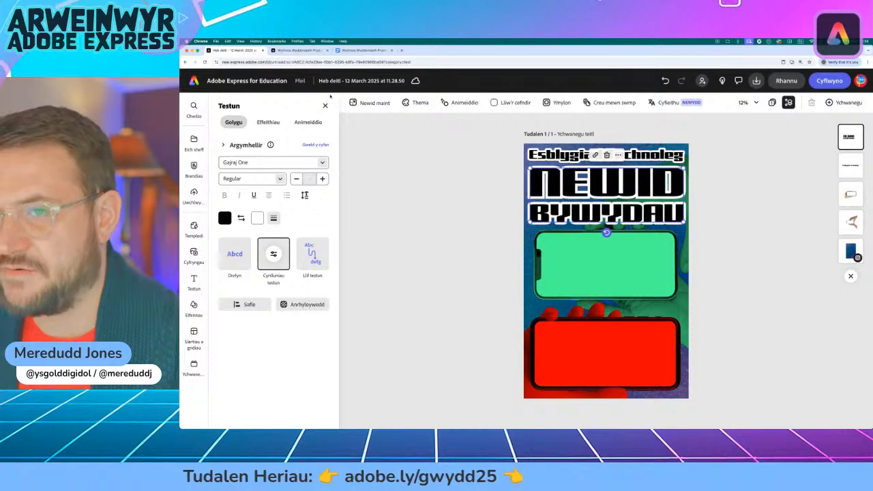
pyautogui.click(290, 51)
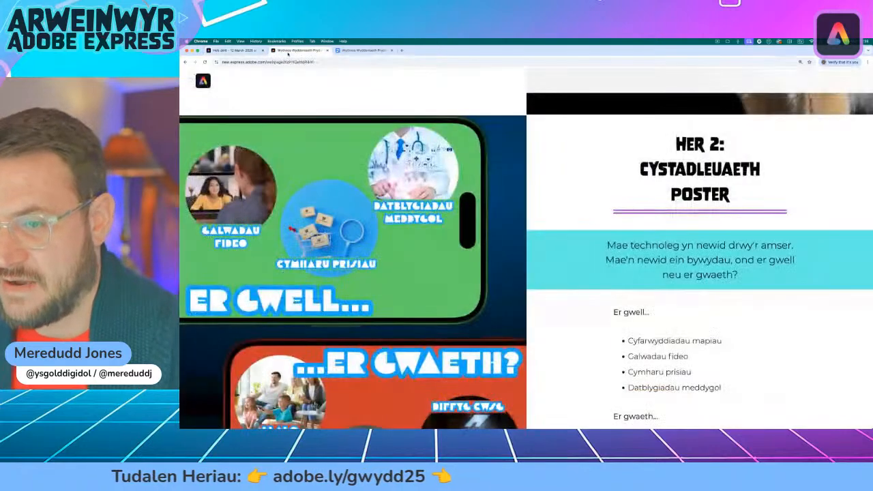
pyautogui.click(227, 51)
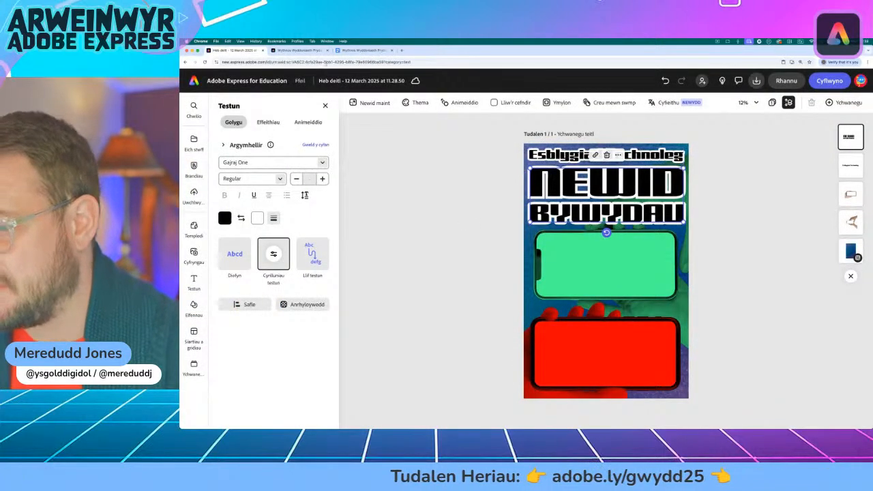
pyautogui.click(298, 51)
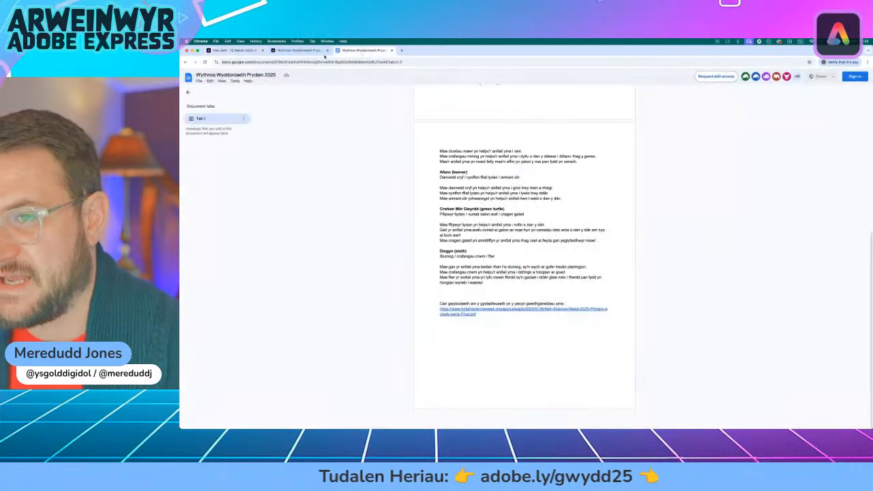
pyautogui.click(287, 52)
pyautogui.click(231, 50)
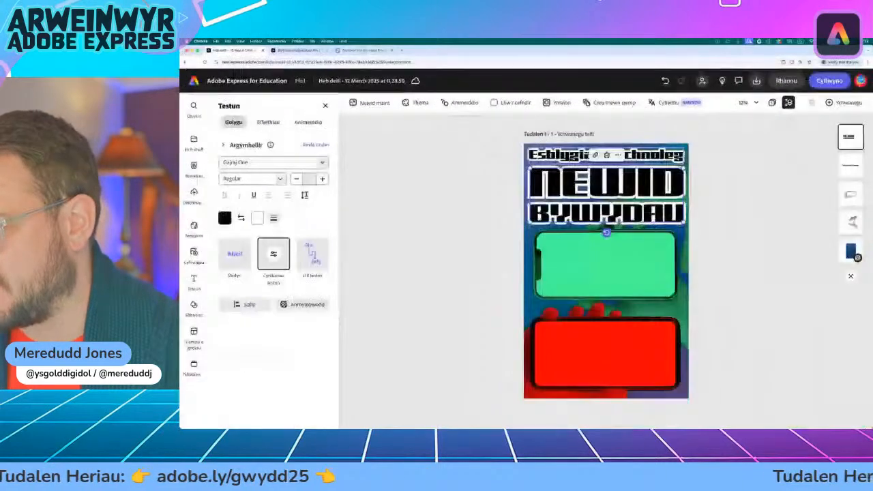
# - Duplicate the "Esblygiad Technoleg" title and place the copy across the lower part of the green phone screen
pyautogui.click(570, 157)
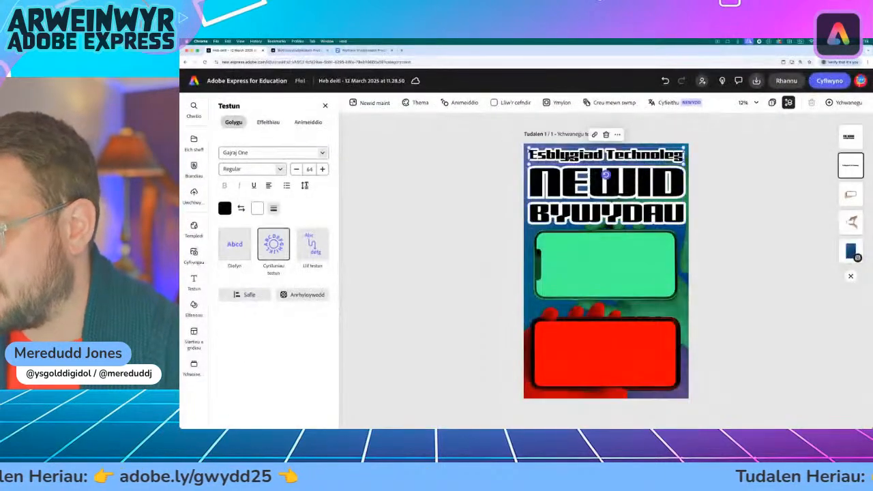
pyautogui.click(618, 134)
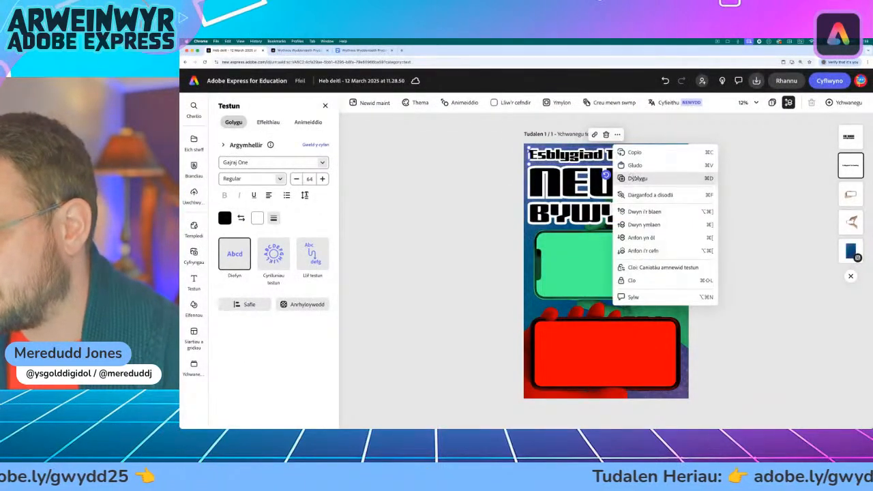
pyautogui.click(633, 178)
pyautogui.moveTo(628, 156); pyautogui.dragTo(637, 287)
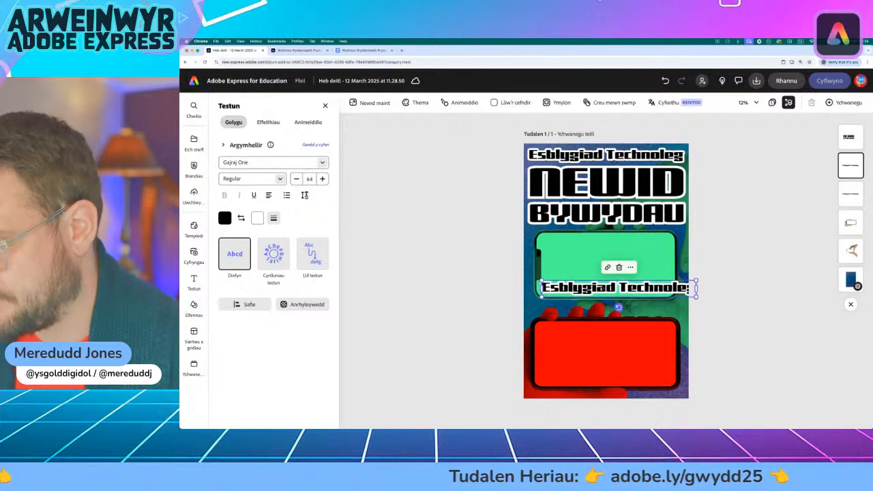
# - Replace the copied title's text with "er gwell..." and position it in the green phone's lower-left corner
pyautogui.doubleClick(617, 288)
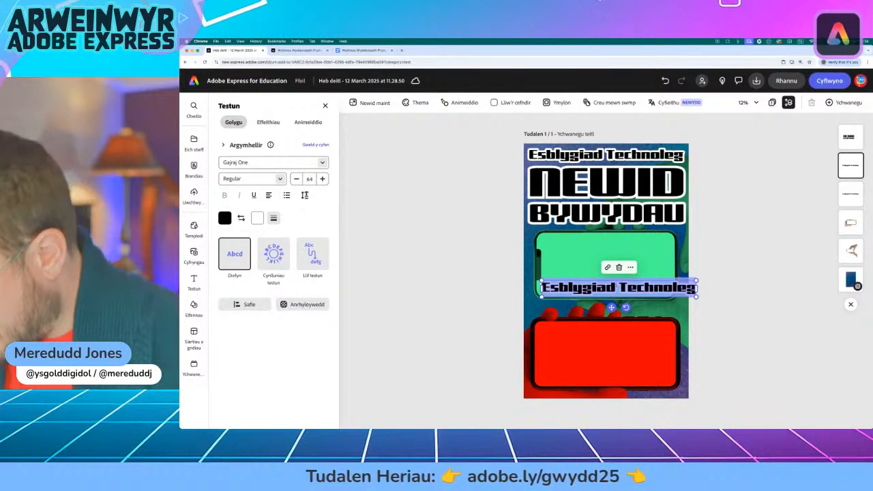
pyautogui.press('BackSpace')
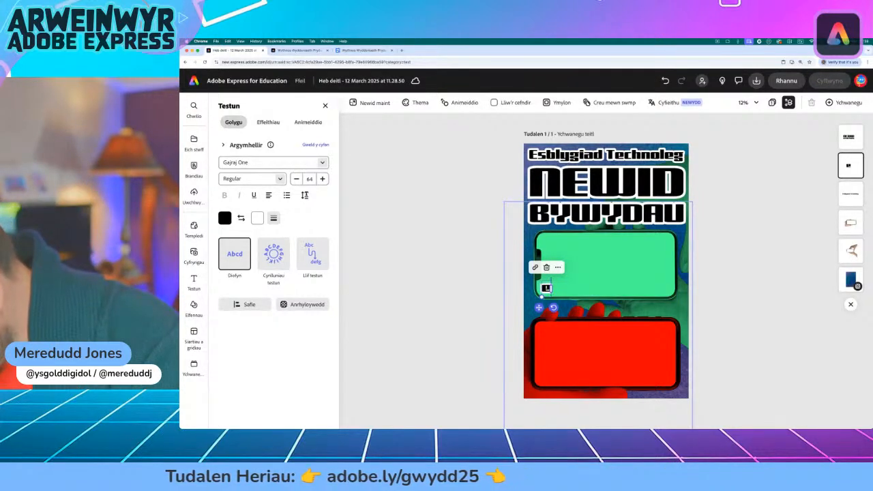
pyautogui.write('er gwe')
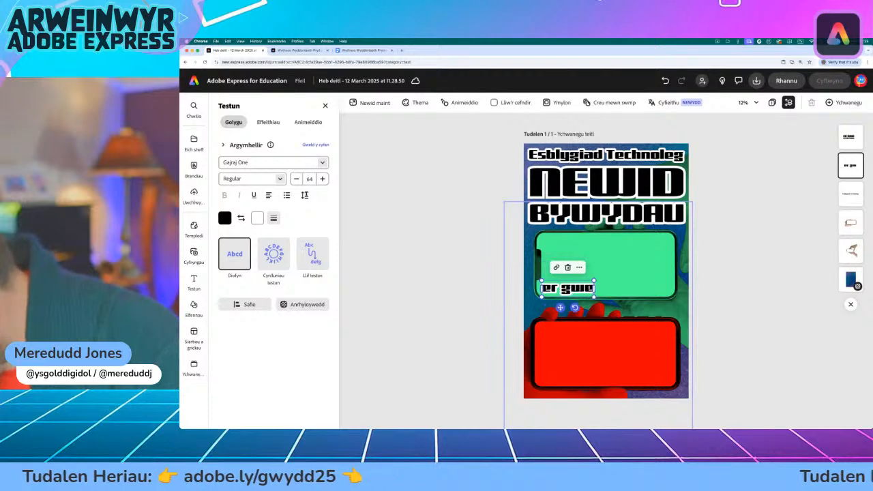
pyautogui.write('ll..')
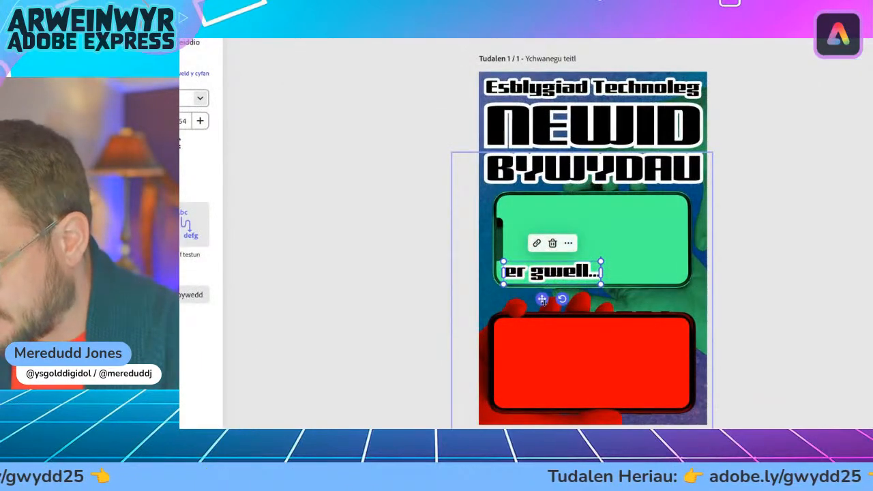
pyautogui.moveTo(542, 298); pyautogui.dragTo(539, 304)
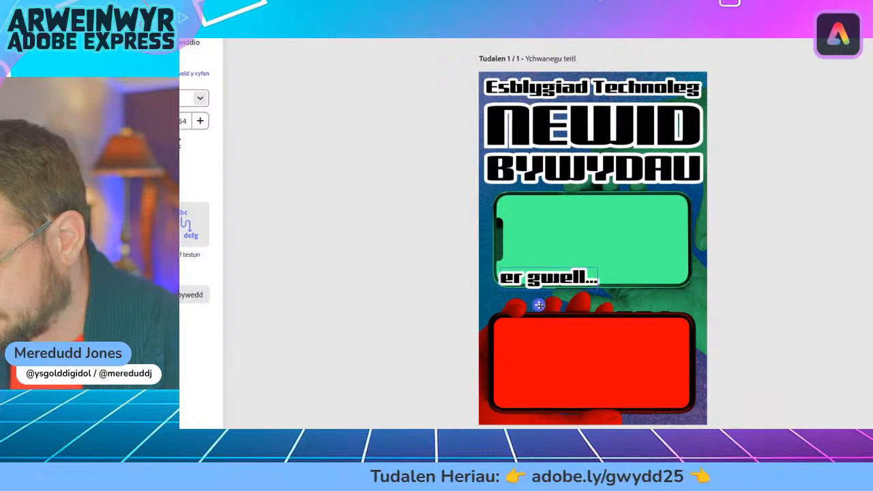
# - Duplicate "er gwell..." onto the red phone and change the copy's text to "...neu er gwaeth?"
pyautogui.click(564, 249)
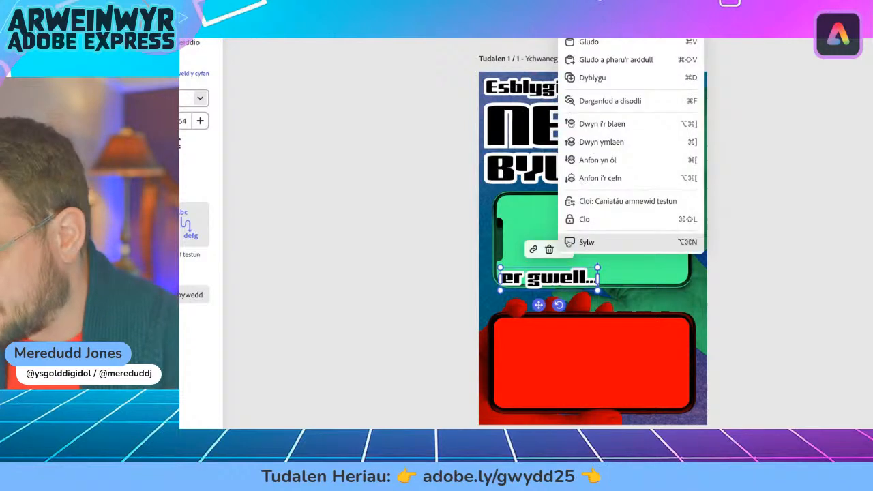
pyautogui.click(593, 75)
pyautogui.moveTo(552, 290); pyautogui.dragTo(588, 343)
pyautogui.doubleClick(618, 335)
pyautogui.tripleClick(617, 334)
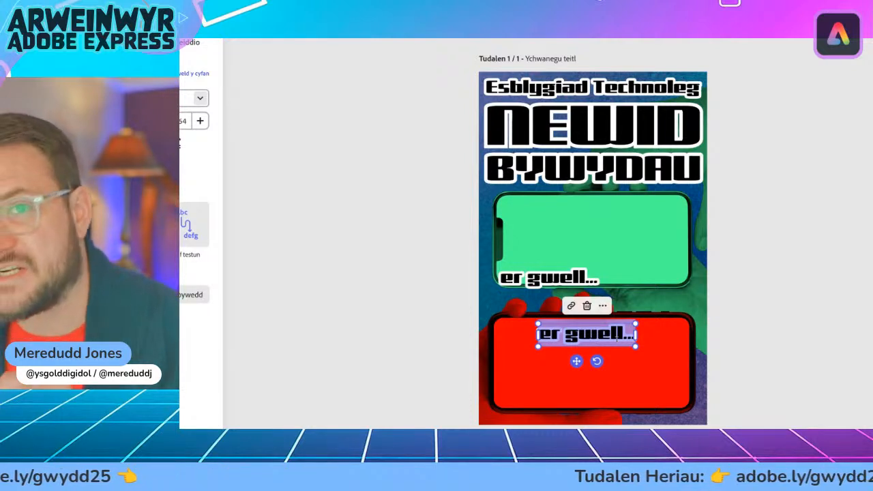
pyautogui.write('er')
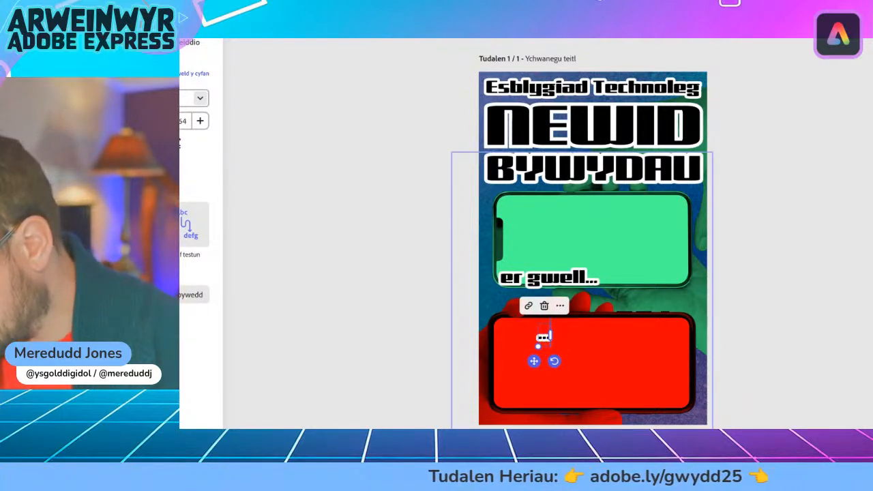
pyautogui.write('neu er gw')
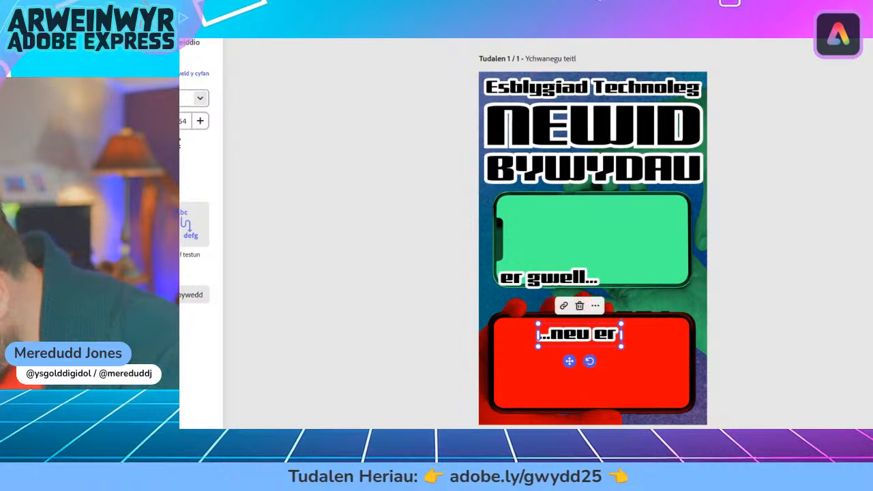
pyautogui.write('aeth?')
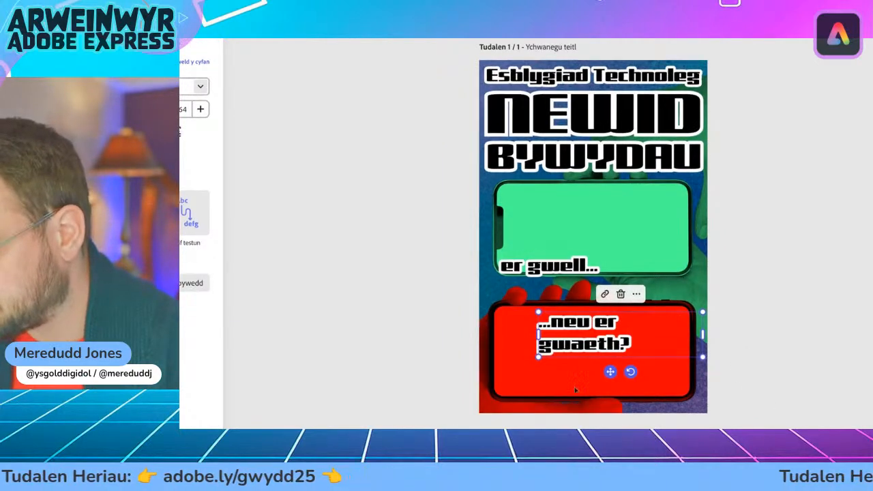
# - Widen "...neu er gwaeth?" to fit one line along the red phone's upper edge, and nudge "er gwell..." slightly up and left
pyautogui.moveTo(538, 346); pyautogui.dragTo(511, 335)
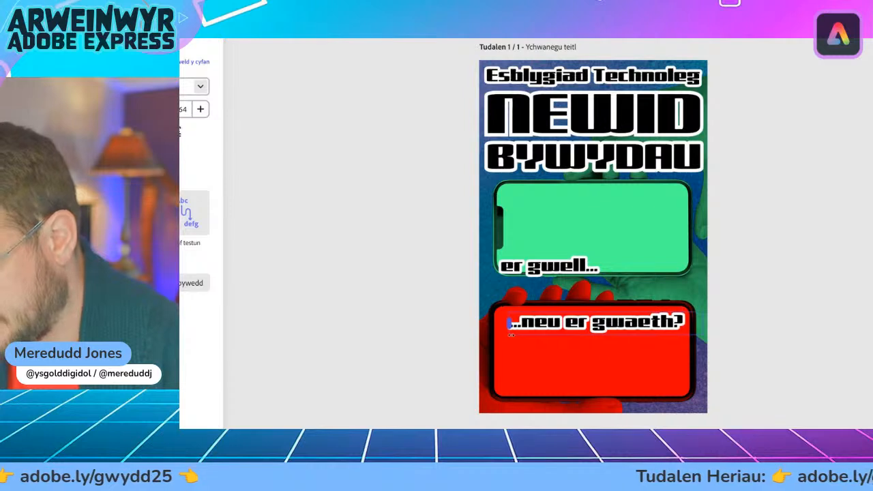
pyautogui.moveTo(596, 349); pyautogui.dragTo(598, 340)
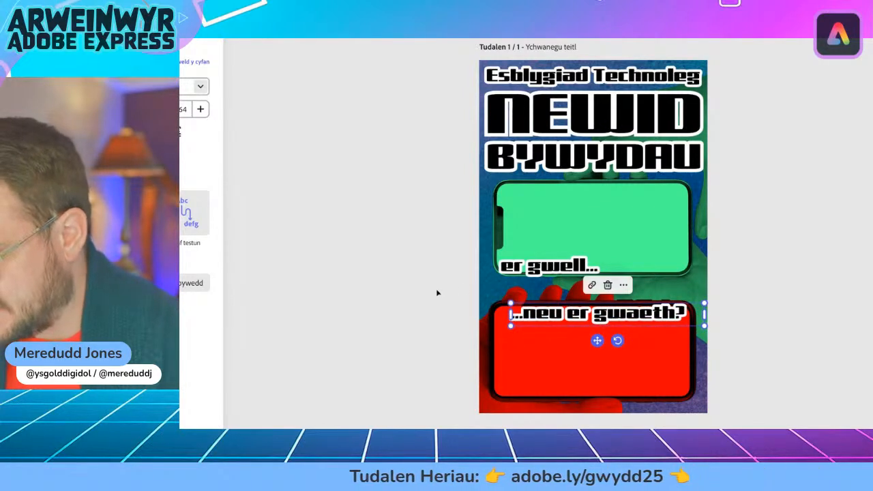
pyautogui.moveTo(539, 265); pyautogui.dragTo(537, 262)
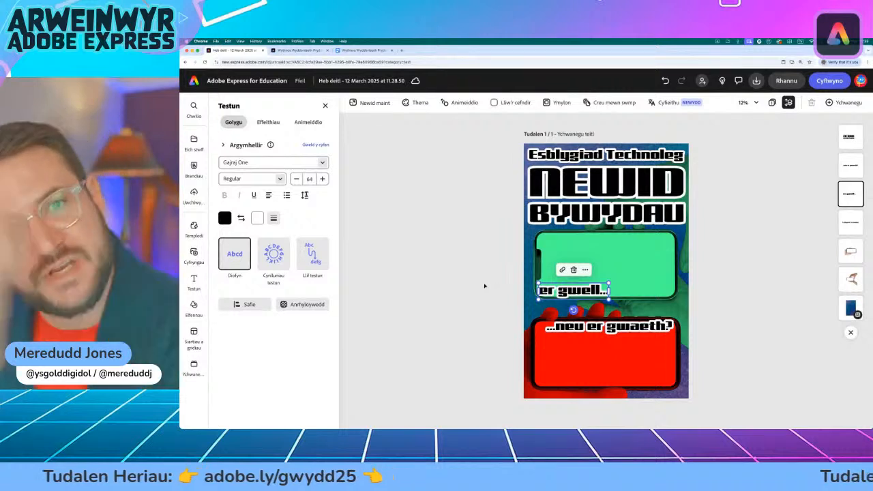
pyautogui.click(474, 288)
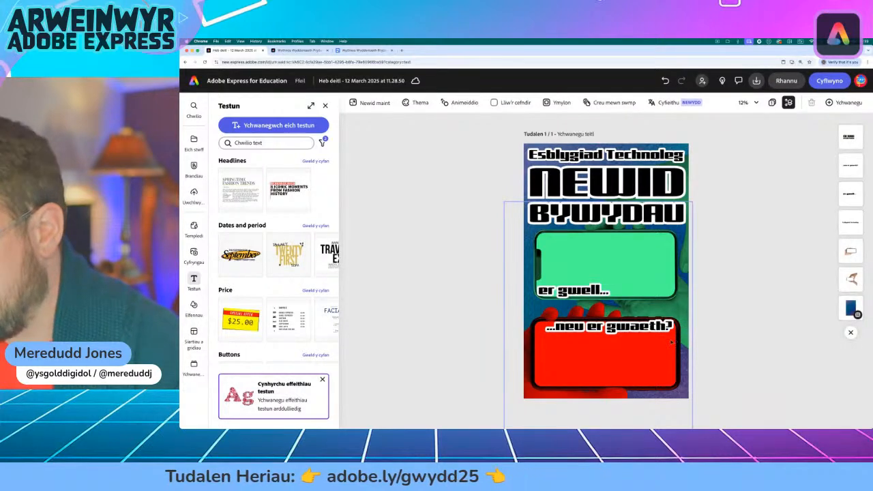
# - Review the "Er gwell" and "Er gwaeth" idea lists on the Her 2 page, highlight "Cyfarwyddiadau mapiau", and return to the poster
pyautogui.scroll(1, 670, 351)
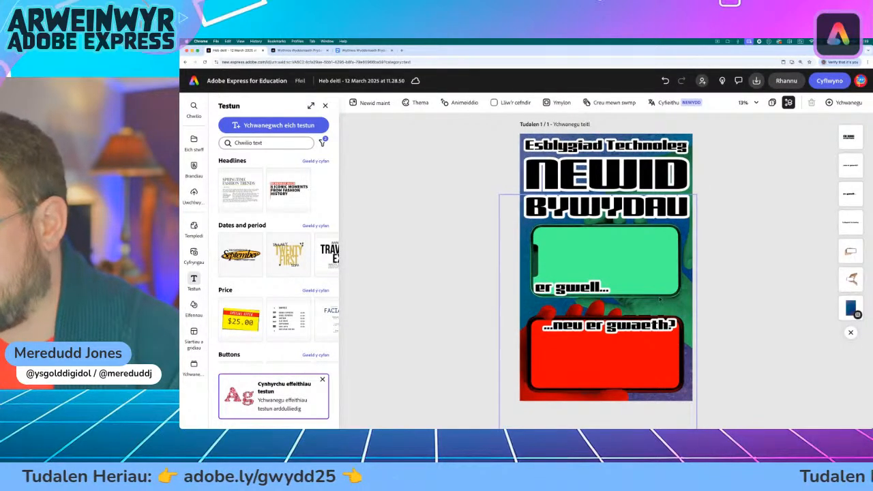
pyautogui.scroll(1, 659, 299)
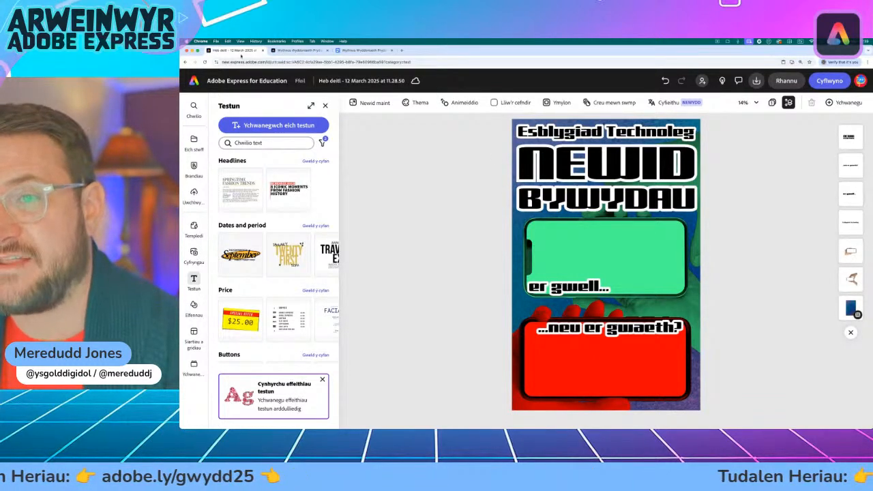
pyautogui.click(287, 50)
pyautogui.scroll(-3, 575, 257)
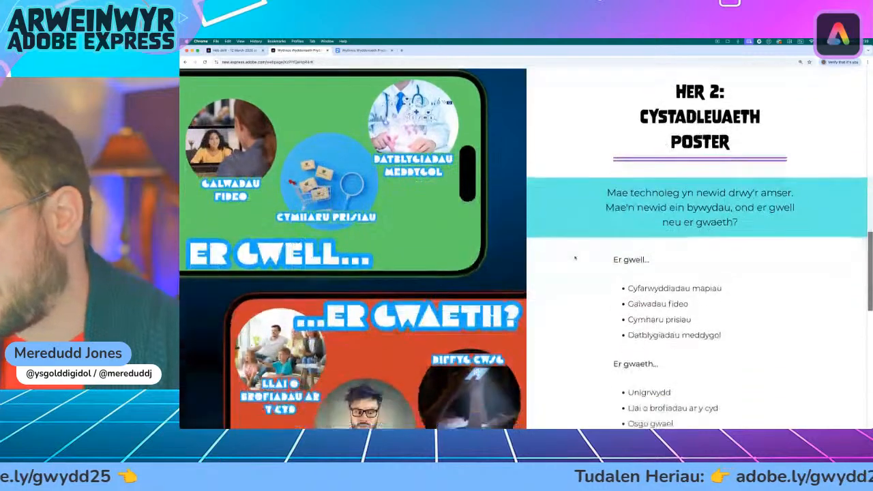
pyautogui.scroll(-1, 575, 257)
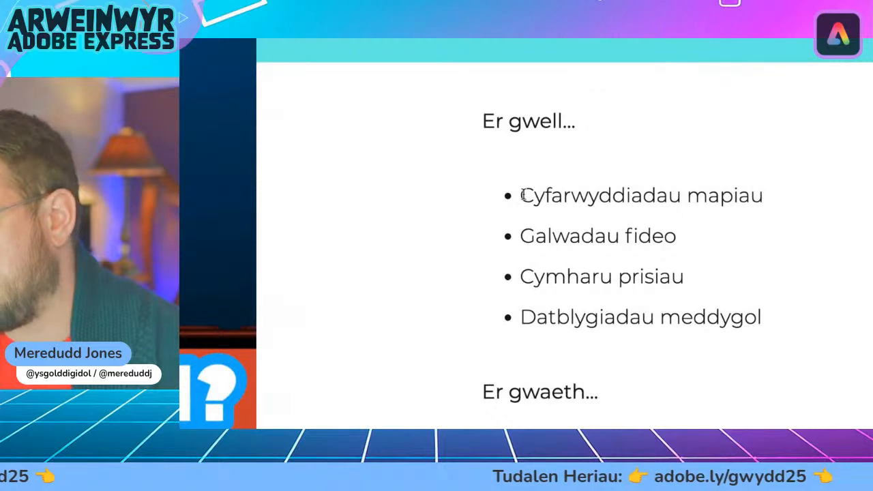
pyautogui.moveTo(522, 196); pyautogui.dragTo(750, 207)
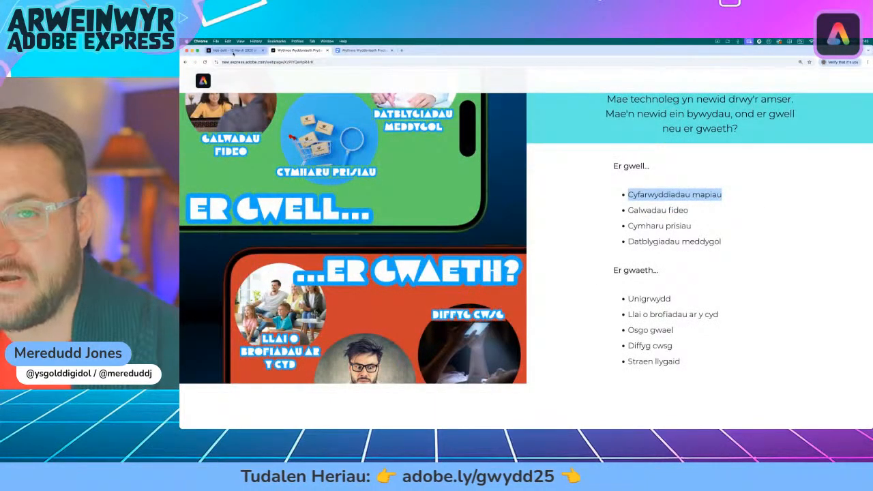
pyautogui.click(233, 51)
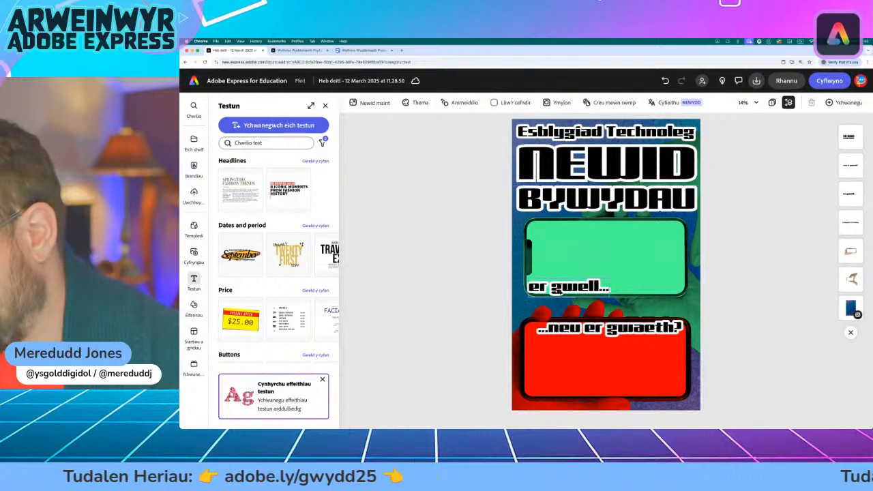
# - Nudge the "...neu er gwaeth?" text slightly to the right along the red phone's upper edge
pyautogui.click(566, 287)
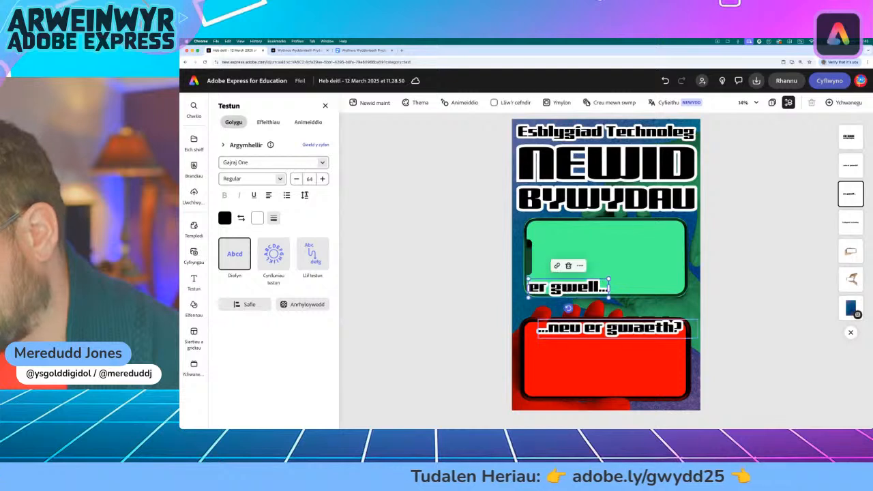
pyautogui.moveTo(640, 326); pyautogui.dragTo(643, 326)
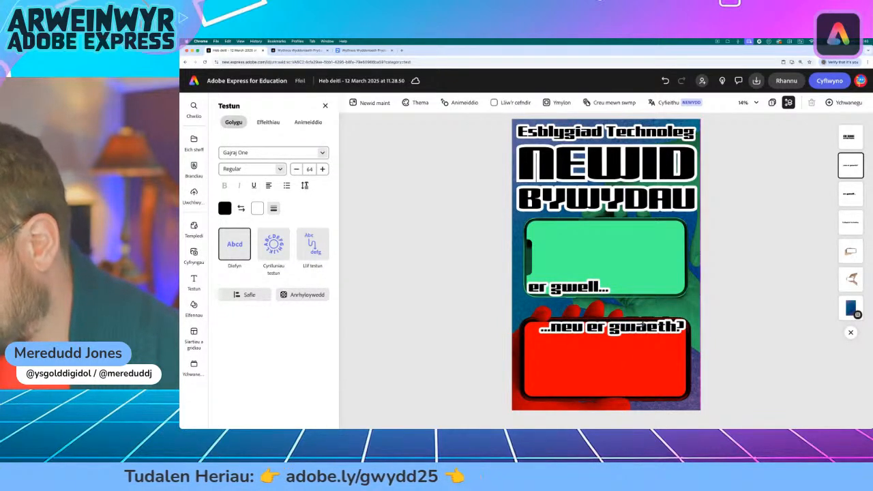
pyautogui.click(641, 326)
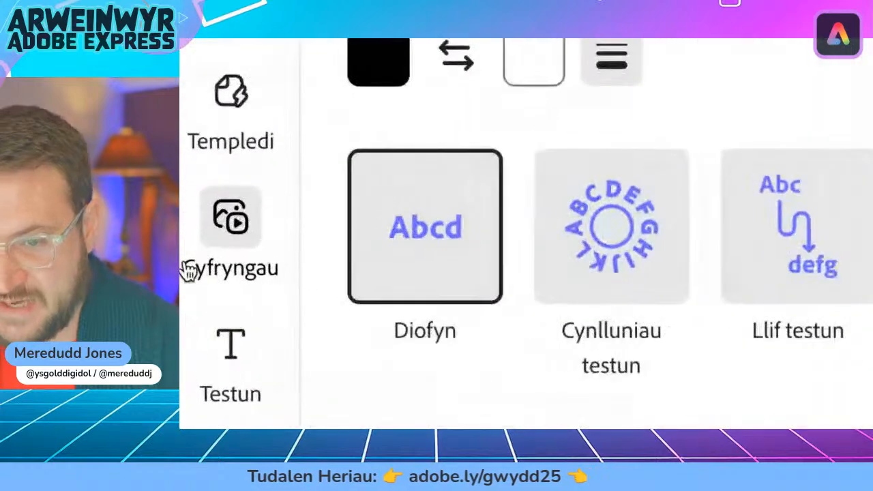
# - Search the stock photos for "map app" and add the photo of two hands holding a phone with a map route
pyautogui.click(194, 254)
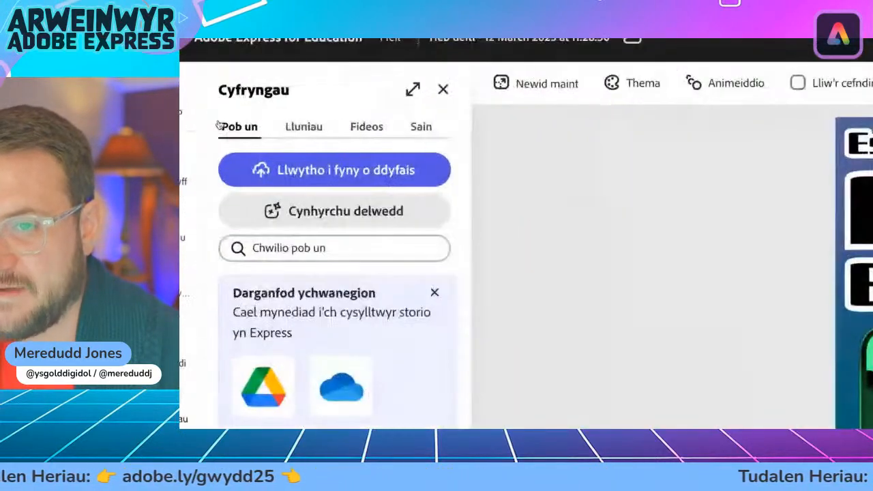
pyautogui.click(314, 129)
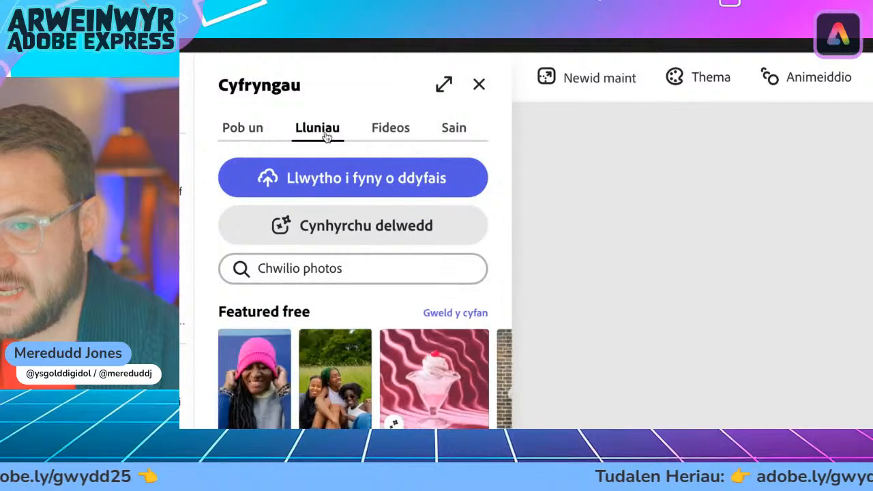
pyautogui.click(272, 272)
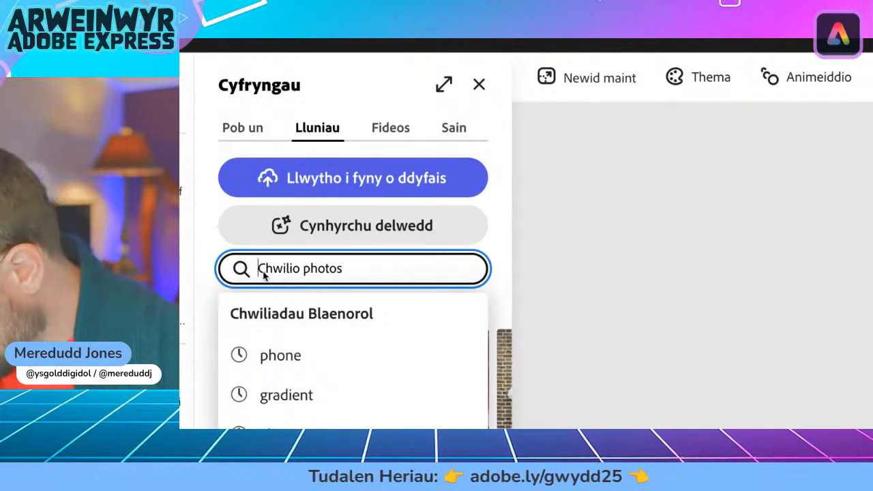
pyautogui.write('map app')
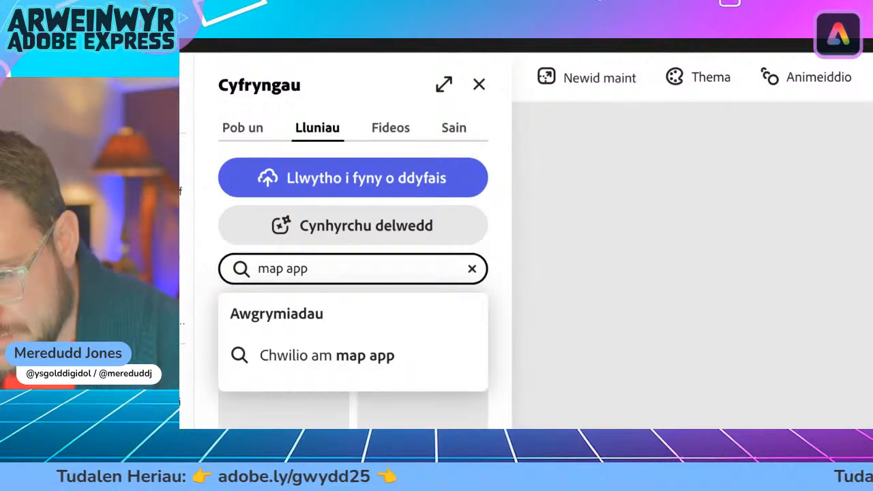
pyautogui.press('Return')
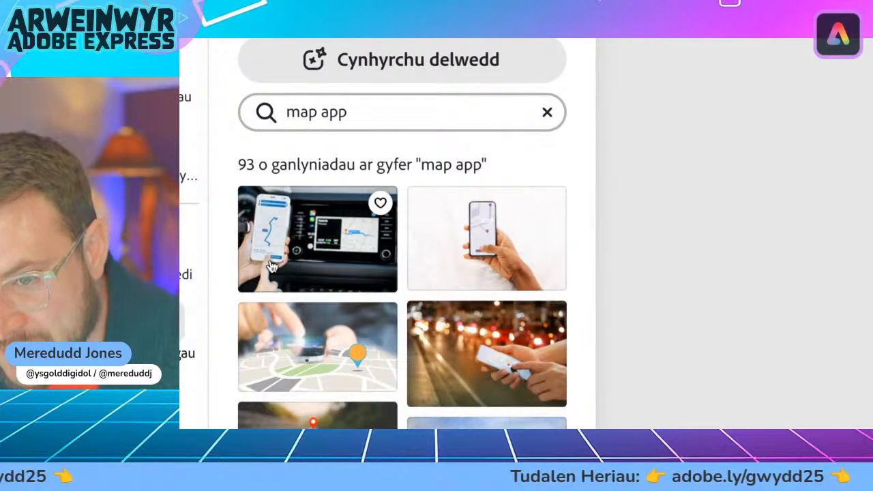
pyautogui.scroll(-3, 277, 259)
pyautogui.scroll(-5, 271, 268)
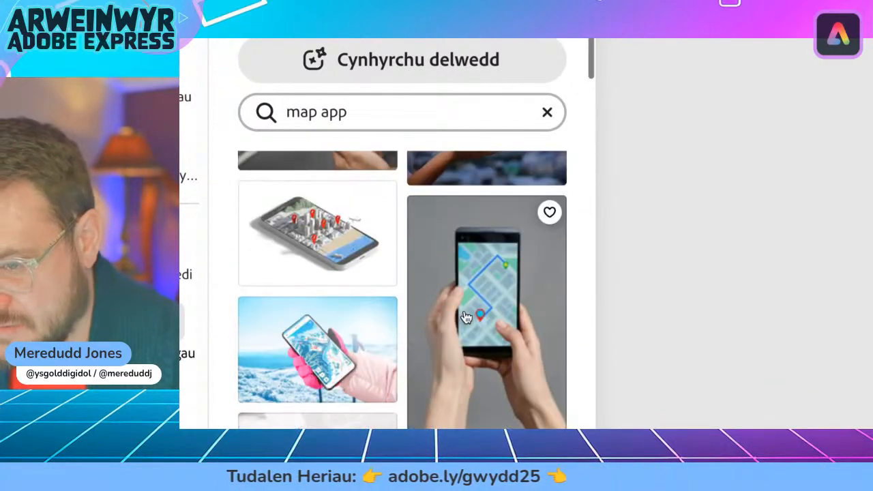
pyautogui.scroll(-4, 466, 317)
pyautogui.scroll(6, 466, 317)
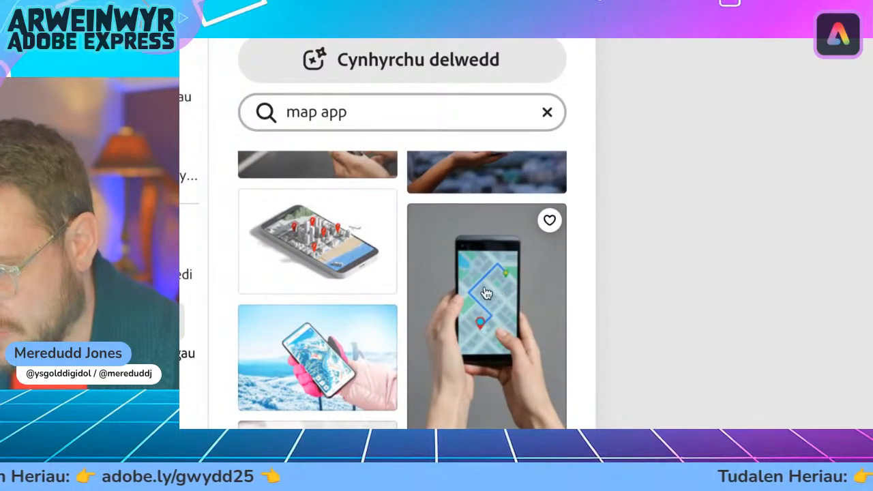
pyautogui.click(496, 291)
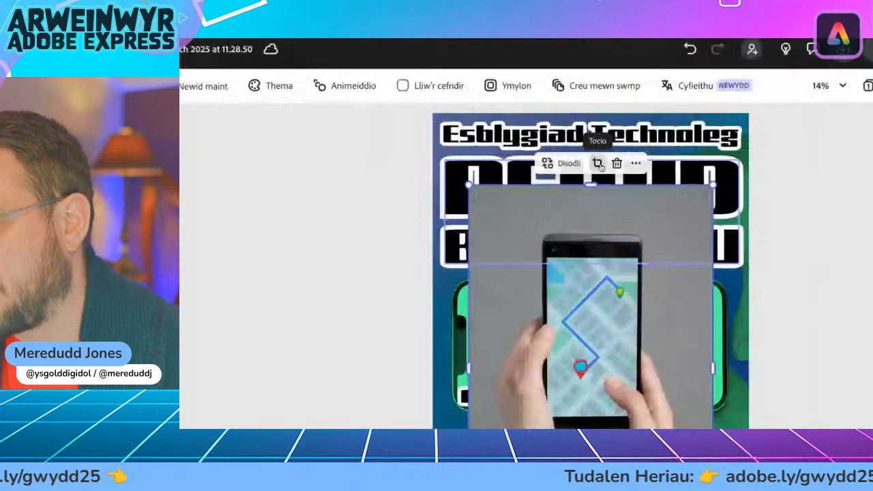
# - Crop the map phone photo to a circle and shrink it to fit the green phone's upper-left corner
pyautogui.click(594, 162)
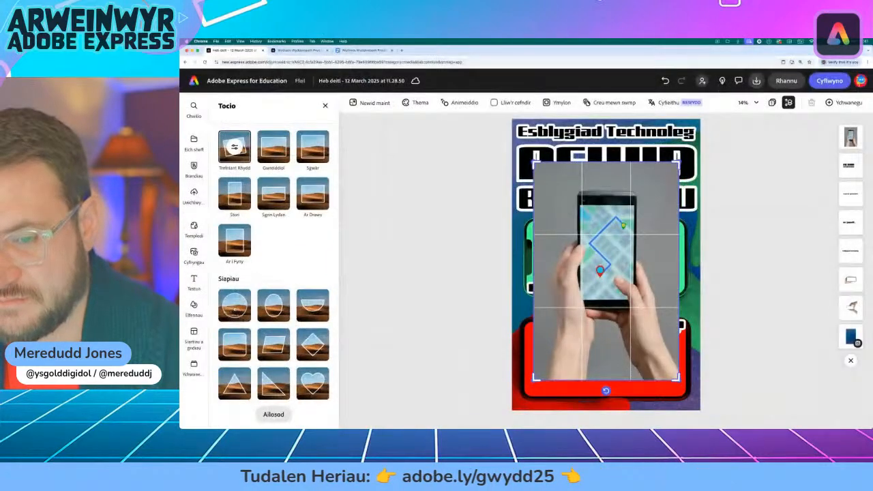
pyautogui.click(234, 305)
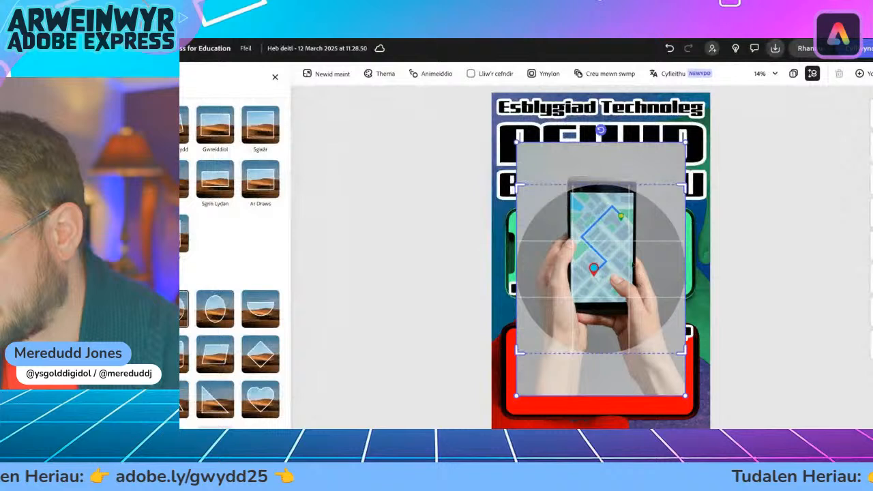
pyautogui.moveTo(624, 258)
pyautogui.mouseDown()
pyautogui.moveTo(623, 250)
pyautogui.moveTo(624, 273)
pyautogui.moveTo(621, 255)
pyautogui.mouseUp()
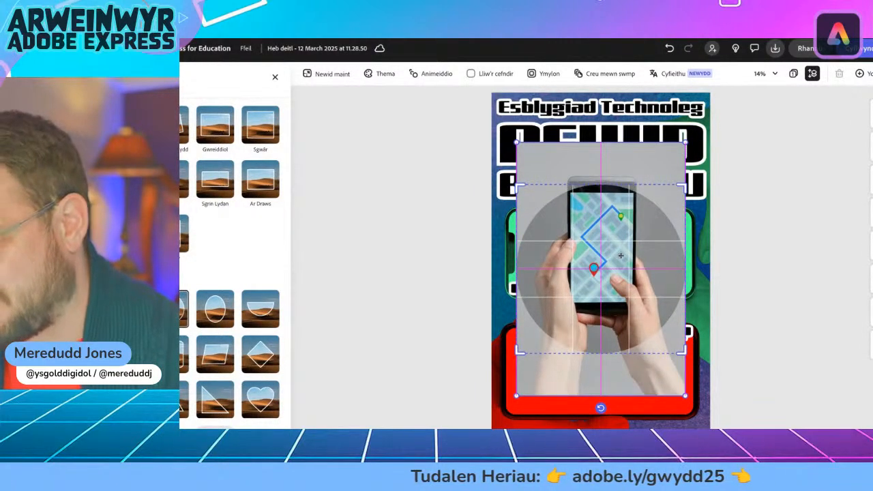
pyautogui.click(467, 217)
pyautogui.click(667, 300)
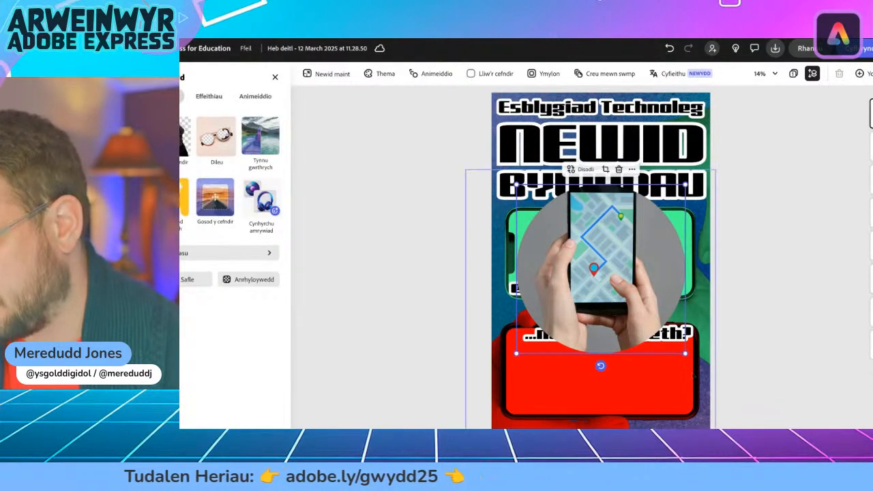
pyautogui.moveTo(685, 353); pyautogui.dragTo(560, 248)
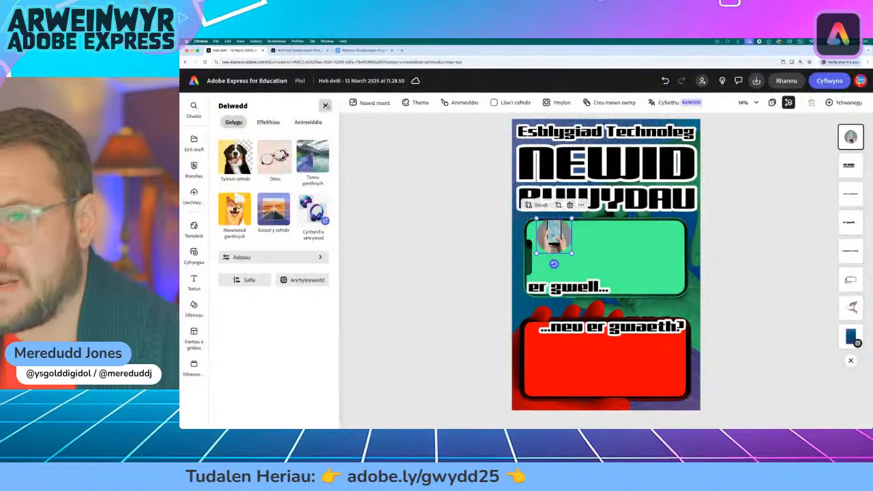
# - Check the "Er gwaeth" idea list on the Her 2 page, highlight "Straen llygaid", and return to the poster
pyautogui.click(305, 51)
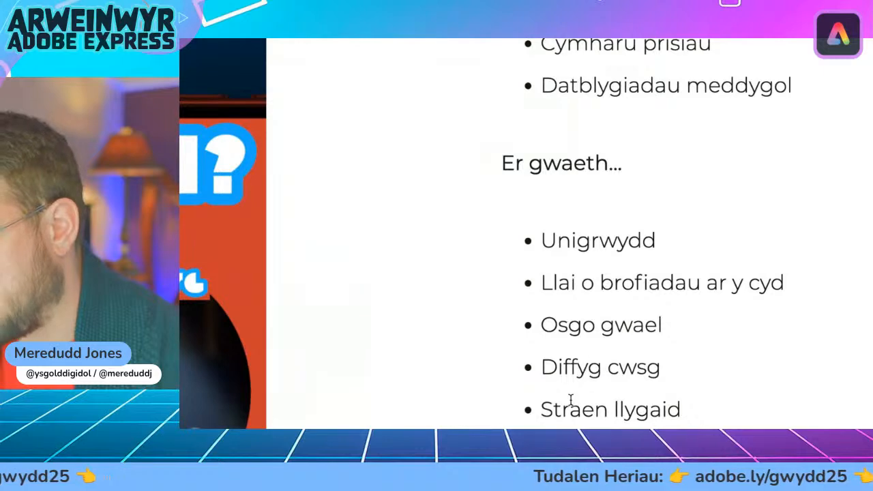
pyautogui.moveTo(540, 410); pyautogui.dragTo(674, 409)
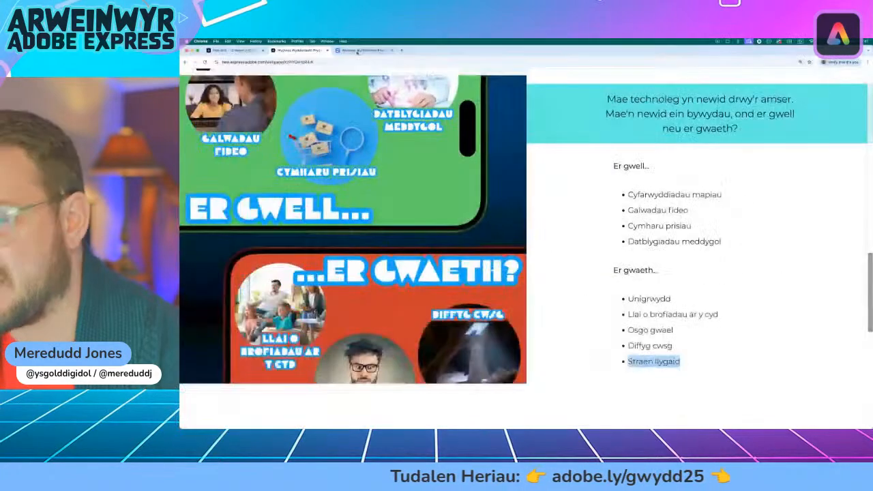
pyautogui.click(238, 51)
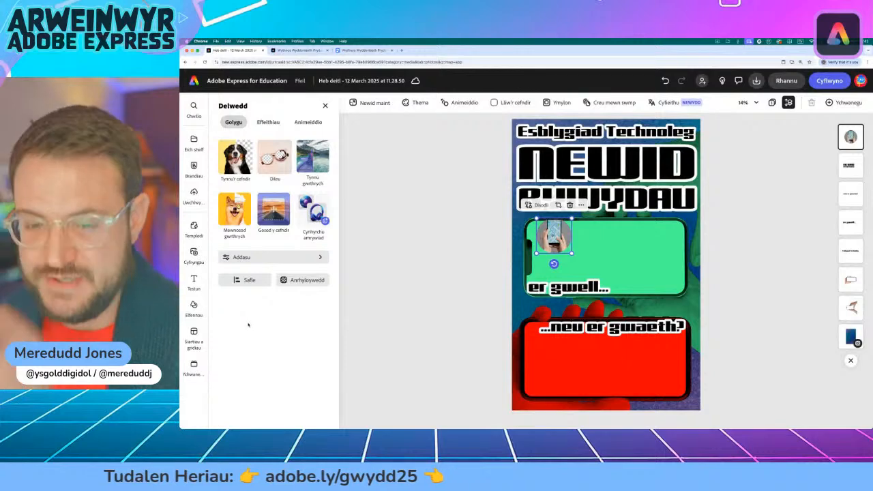
# - Search the stock photos for "screen glare" and browse the results for an image of eye strain
pyautogui.click(194, 255)
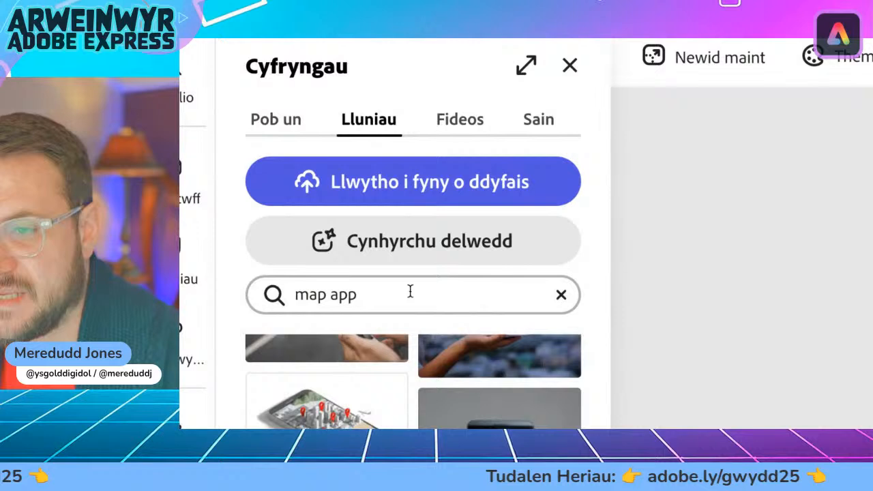
pyautogui.click(561, 295)
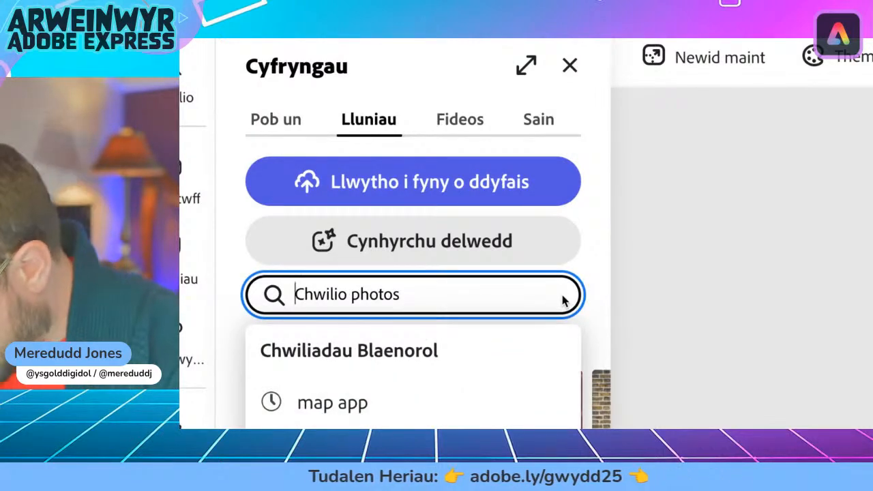
pyautogui.write('sc')
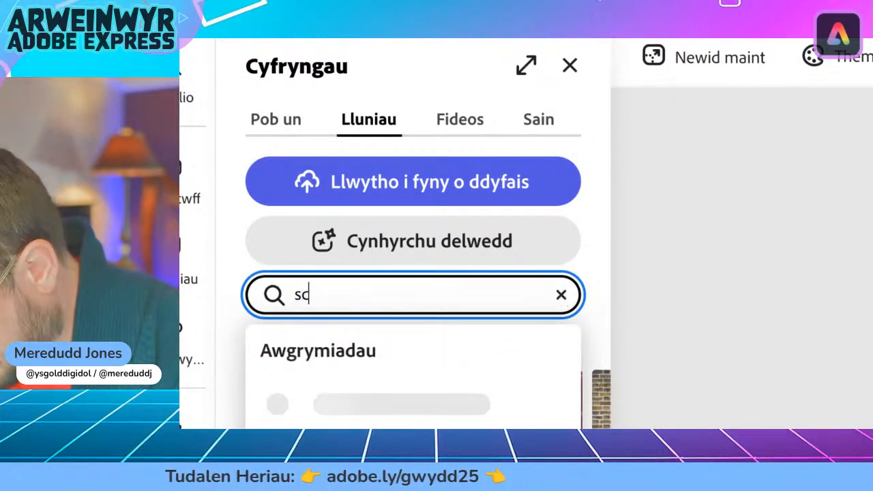
pyautogui.write('reen')
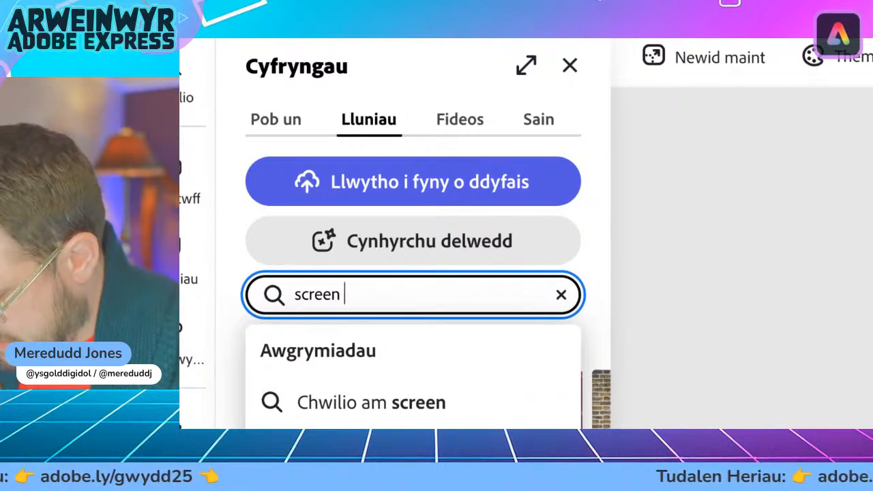
pyautogui.write(' glare')
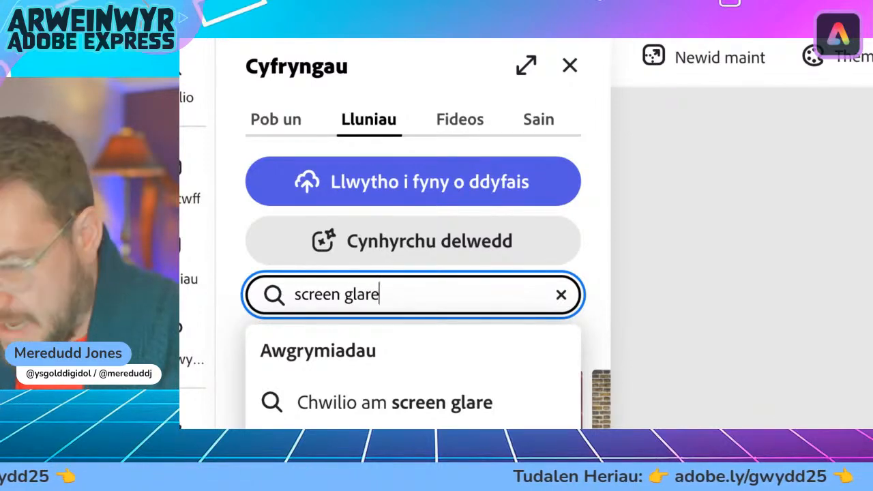
pyautogui.press('Return')
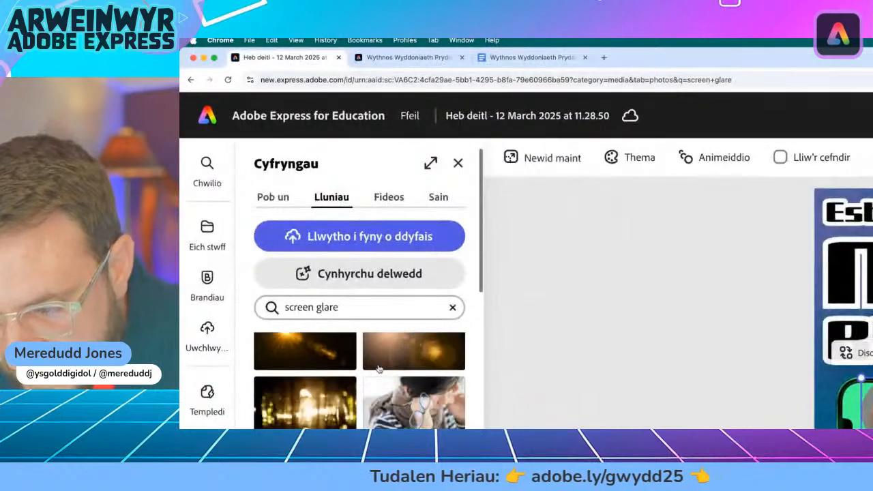
pyautogui.scroll(-1, 380, 369)
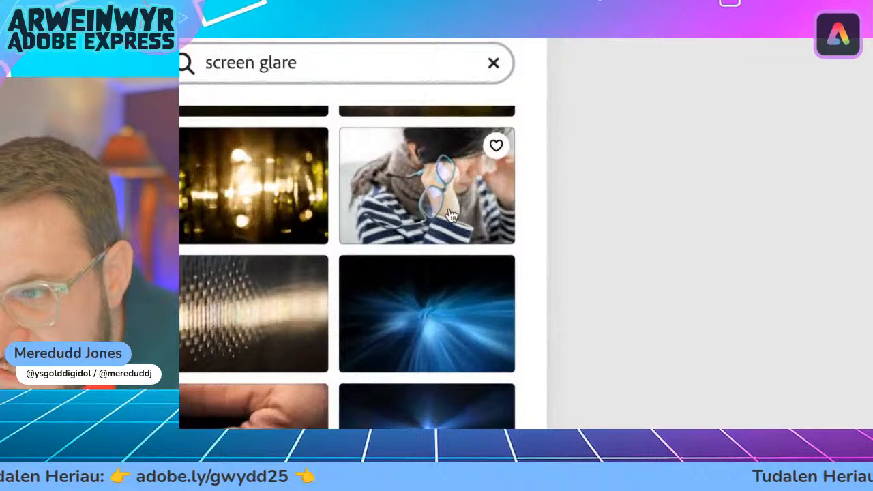
pyautogui.scroll(1, 309, 227)
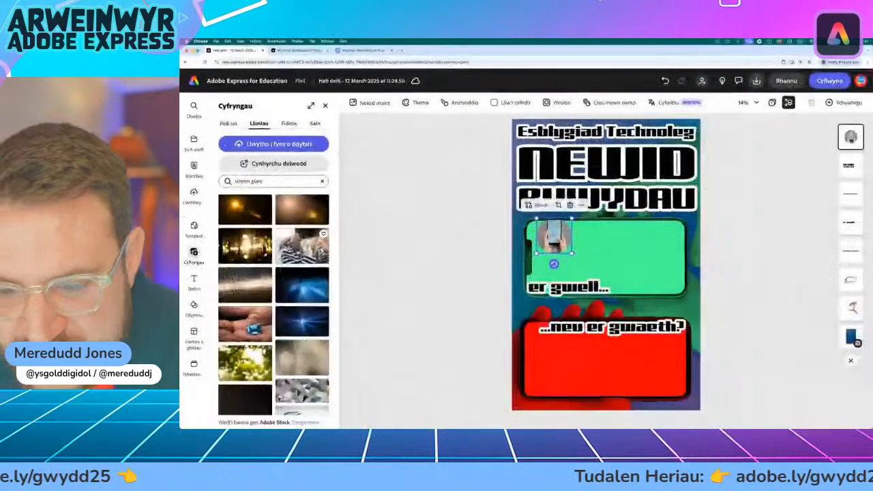
pyautogui.scroll(-3, 302, 236)
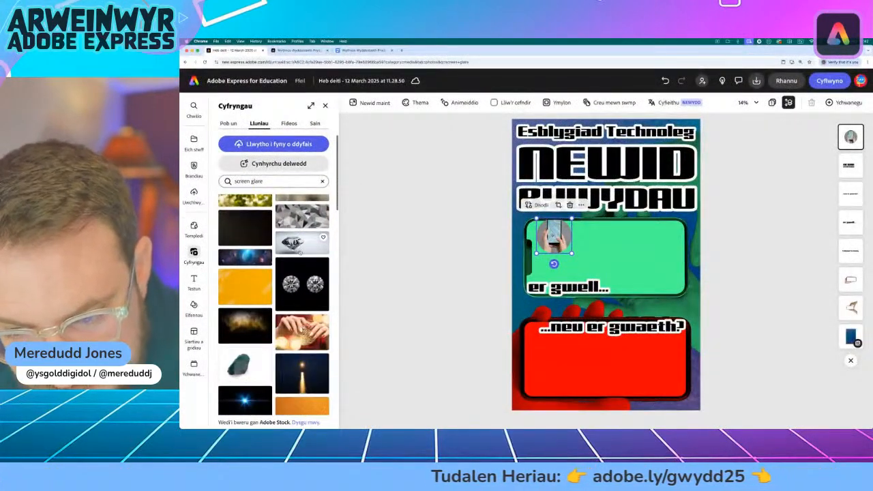
pyautogui.scroll(5, 299, 252)
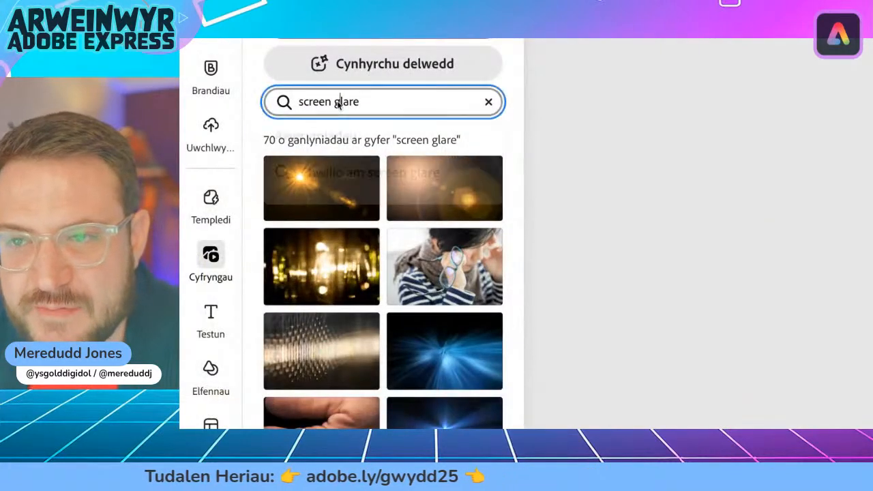
# - Replace the photo search with "bright screen" and browse the results
pyautogui.click(213, 112)
pyautogui.write('brif')
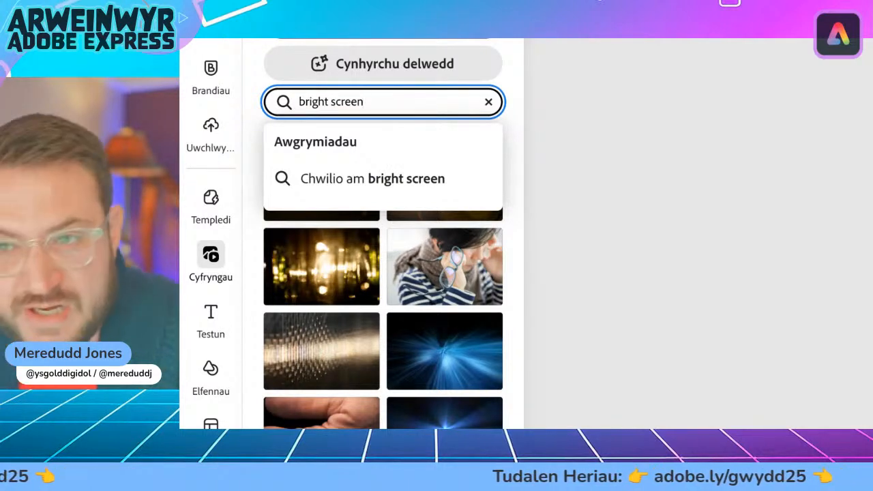
pyautogui.write('ht screen')
pyautogui.press('Return')
pyautogui.scroll(-3, 357, 170)
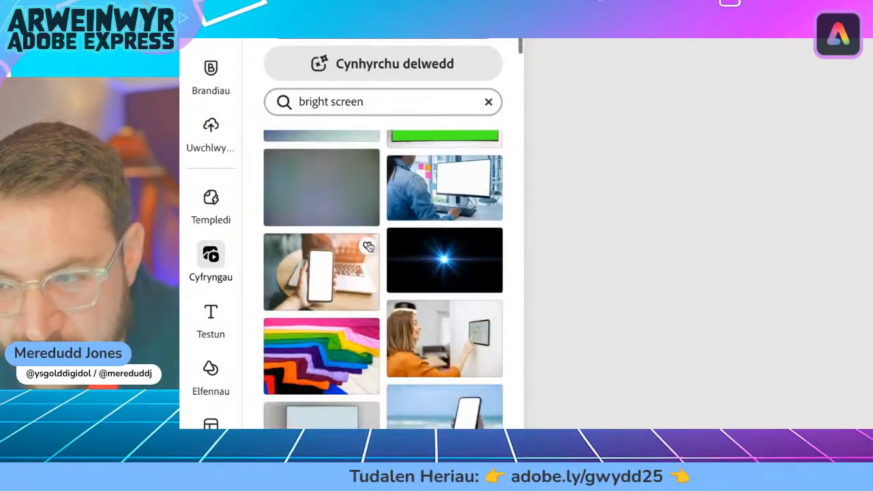
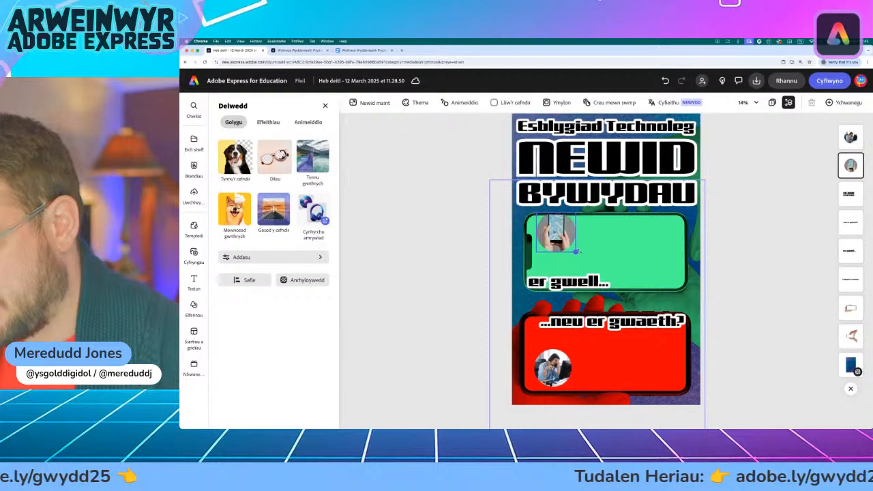
# - Slightly enlarge the circular map photo on the green phone, and check the idea lists on the Her 2 page
pyautogui.moveTo(577, 251); pyautogui.dragTo(578, 253)
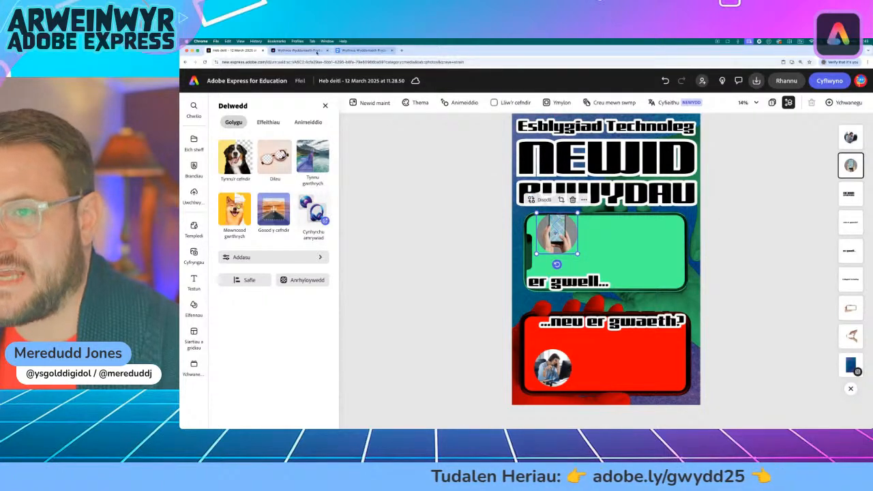
pyautogui.click(316, 51)
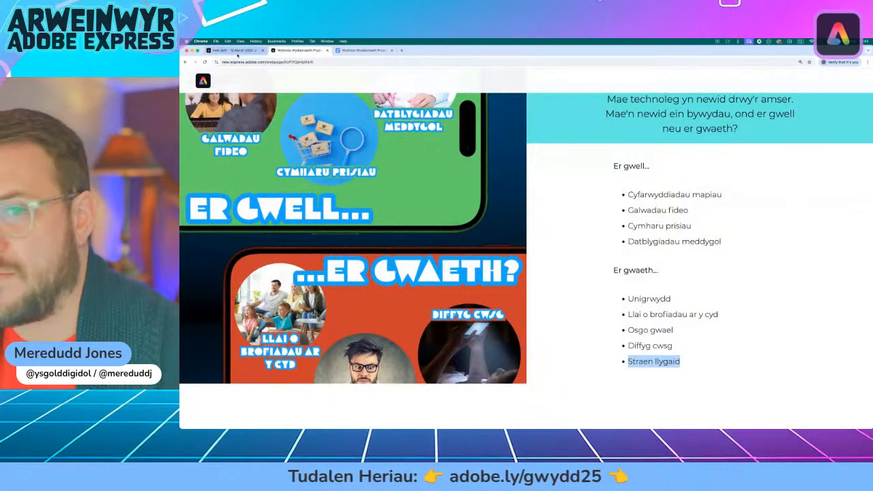
pyautogui.click(235, 51)
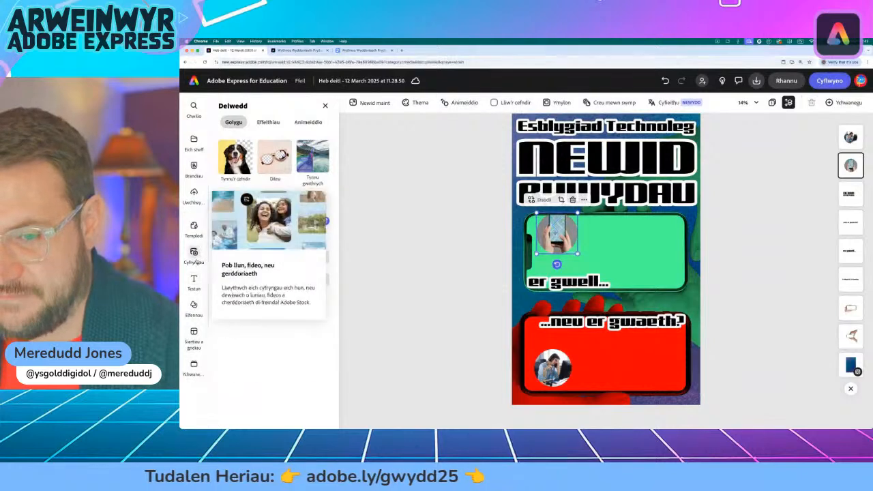
# - Search the stock photos for "video call" and add the photo of a woman waving at a group call on her laptop
pyautogui.click(194, 256)
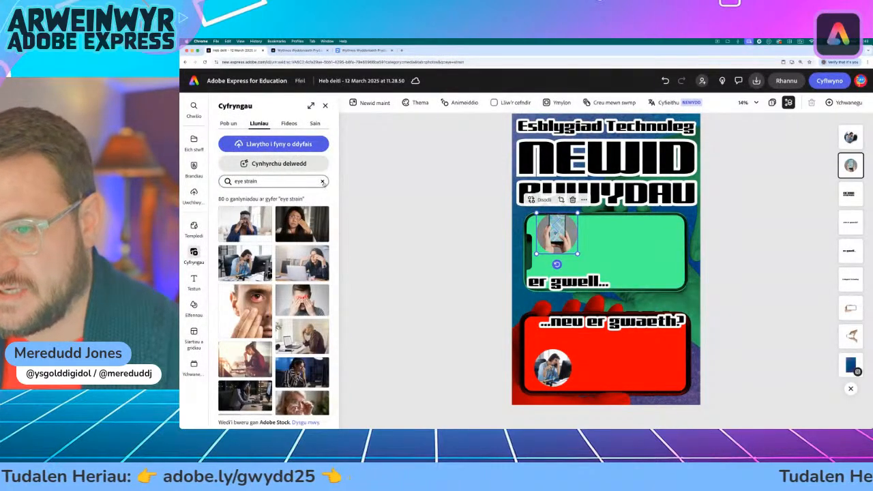
pyautogui.click(323, 182)
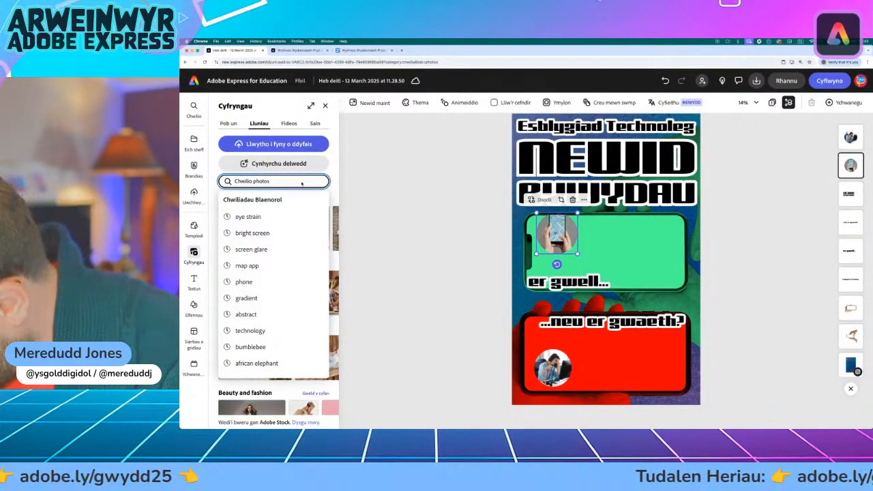
pyautogui.write('video call')
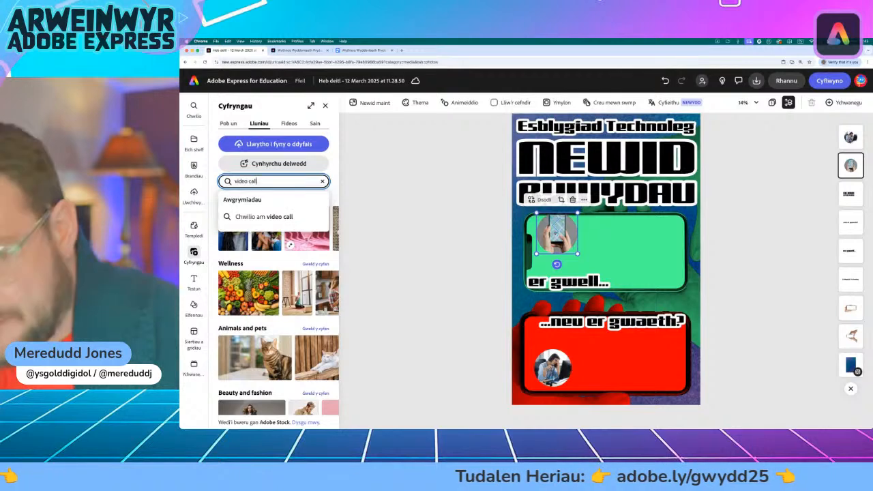
pyautogui.press('Return')
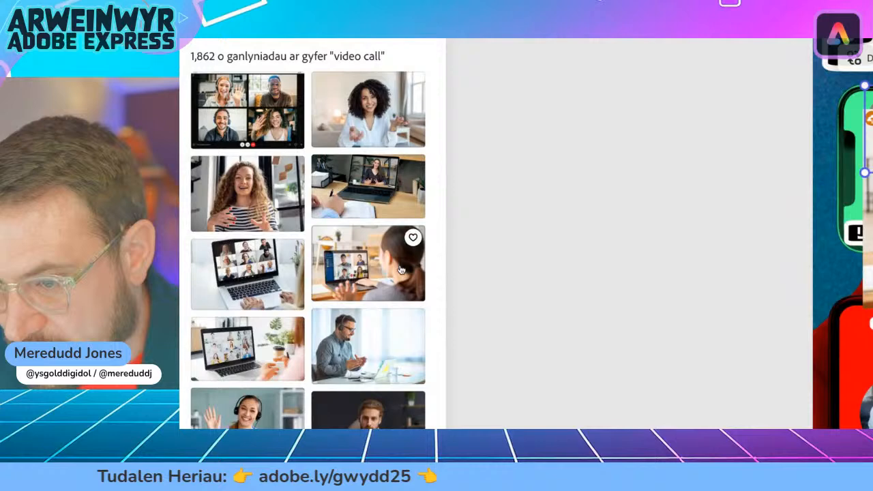
pyautogui.click(401, 270)
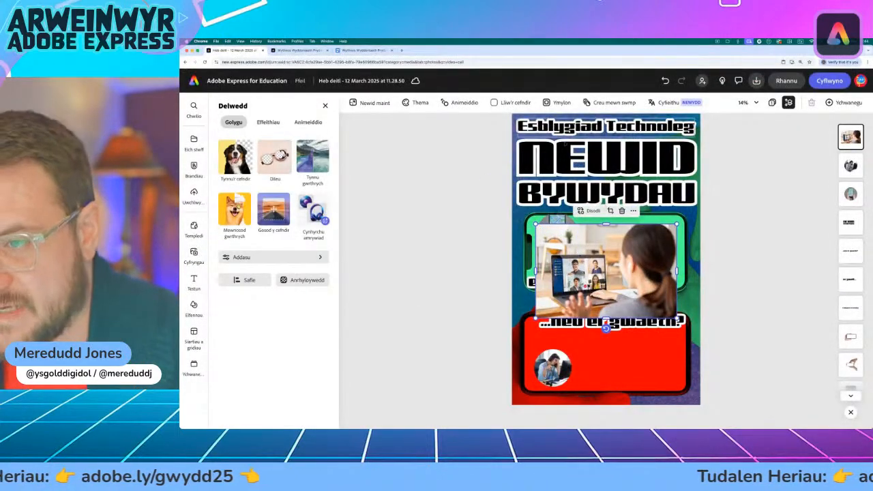
# - Crop the video call photo to a circle and shrink it to fit beside the map photo on the green phone
pyautogui.click(611, 211)
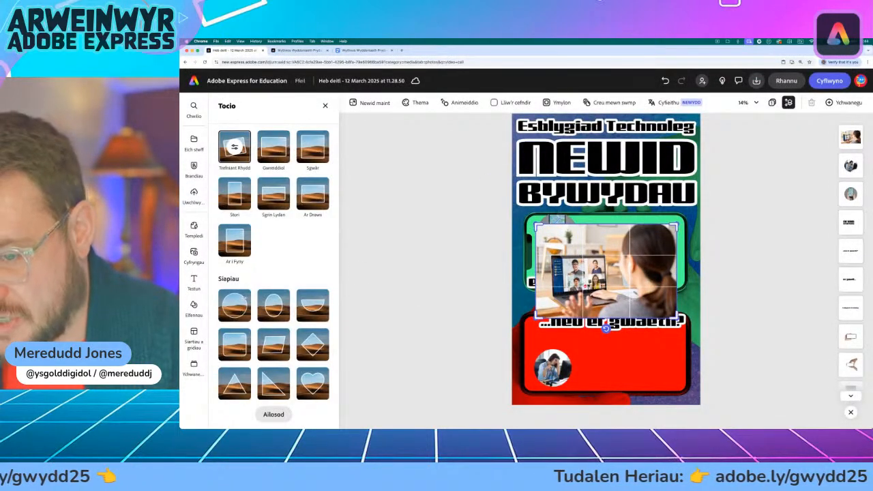
pyautogui.click(236, 305)
pyautogui.click(430, 252)
pyautogui.click(585, 293)
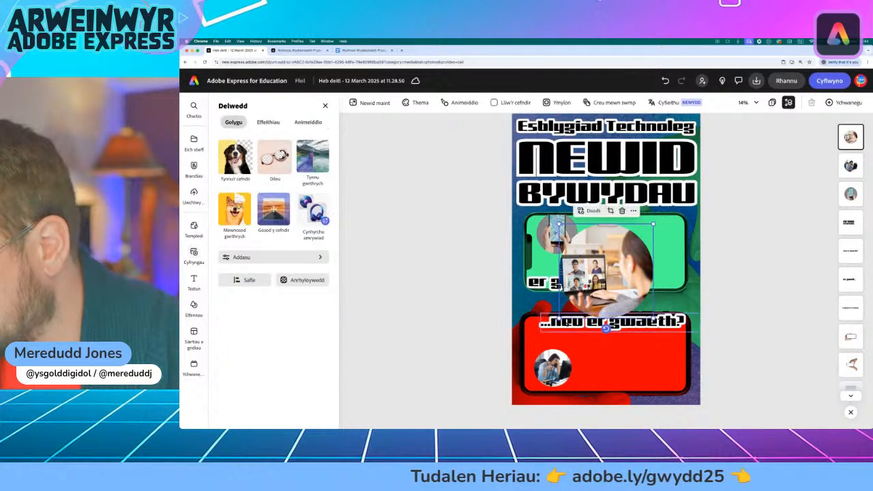
pyautogui.moveTo(558, 319); pyautogui.dragTo(605, 247)
pyautogui.click(622, 227)
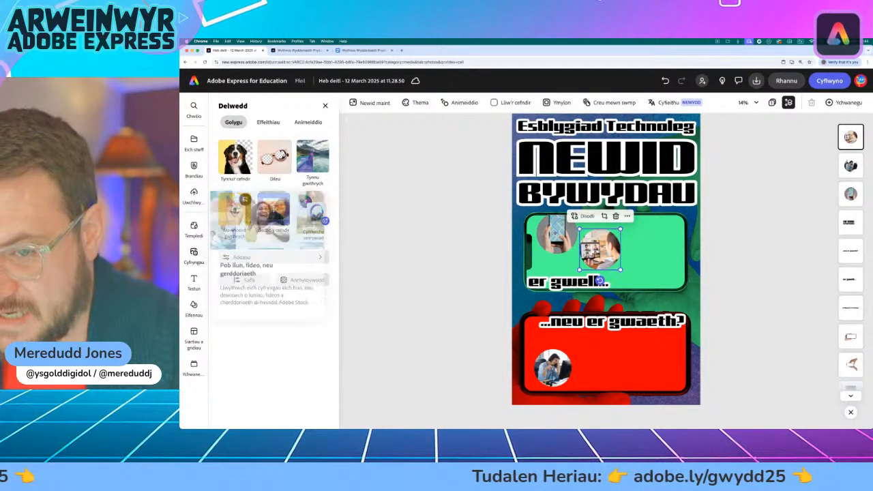
# - Search the stock photos for "medical technology" and add the photo of a doctor using a phone
pyautogui.click(194, 254)
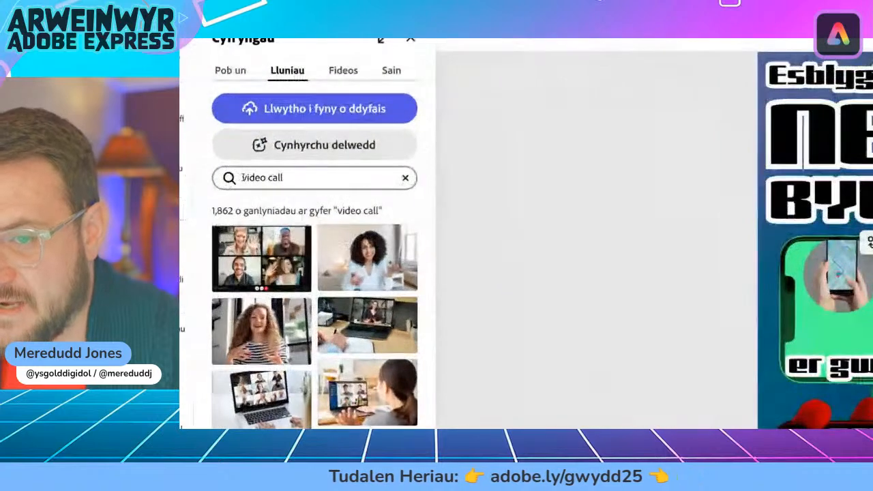
pyautogui.tripleClick(273, 181)
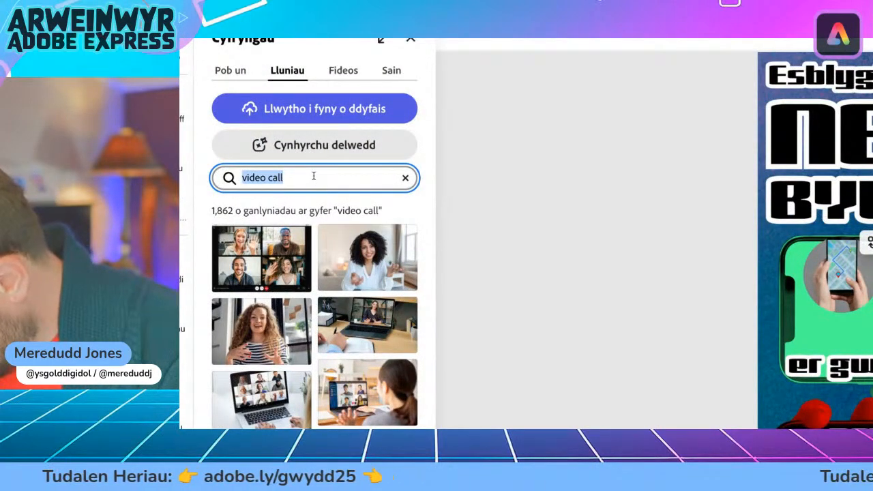
pyautogui.write('medi')
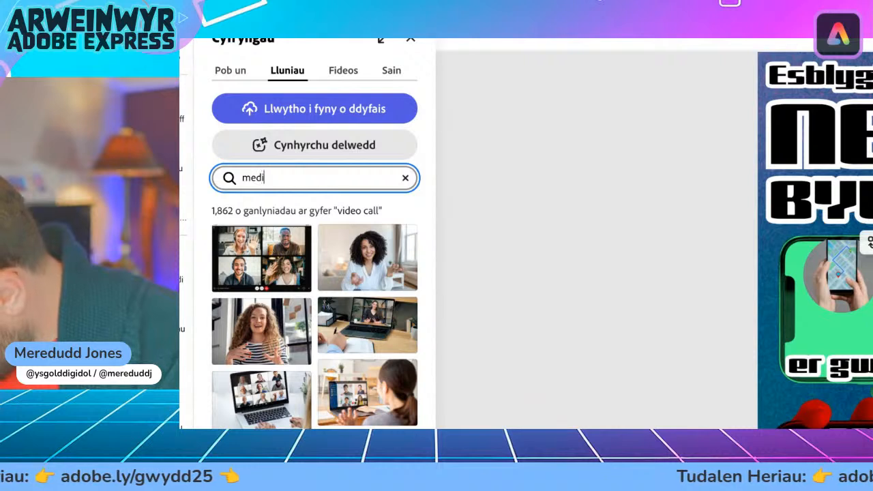
pyautogui.write('cal technology')
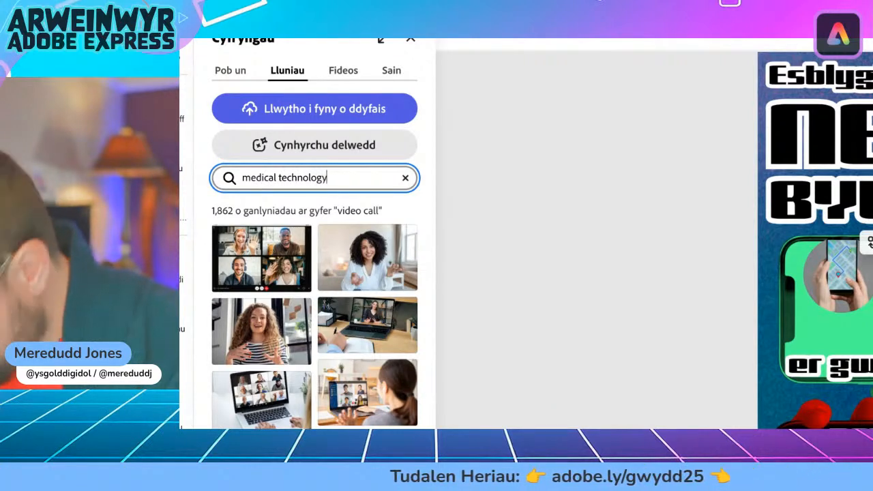
pyautogui.press('Return')
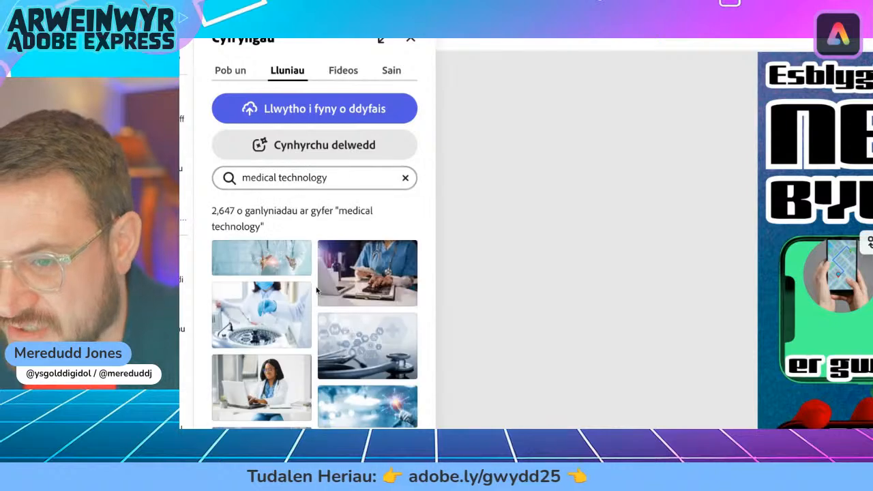
pyautogui.scroll(-3, 271, 298)
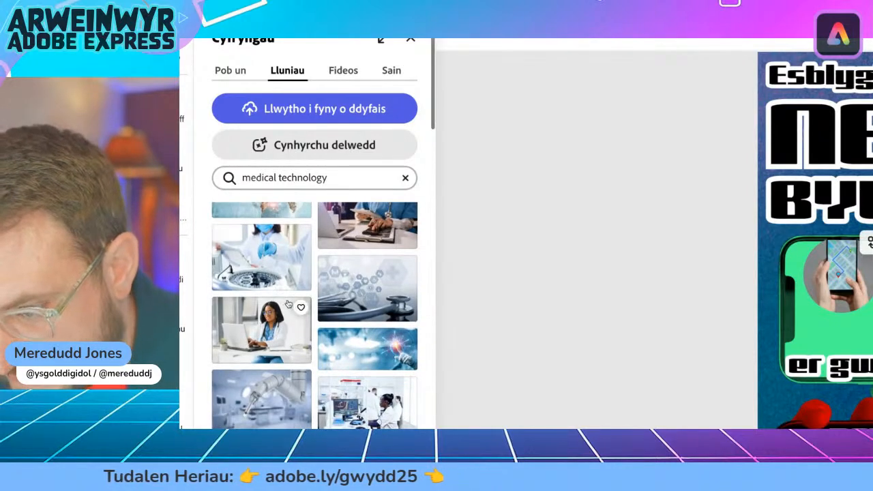
pyautogui.scroll(-2, 267, 343)
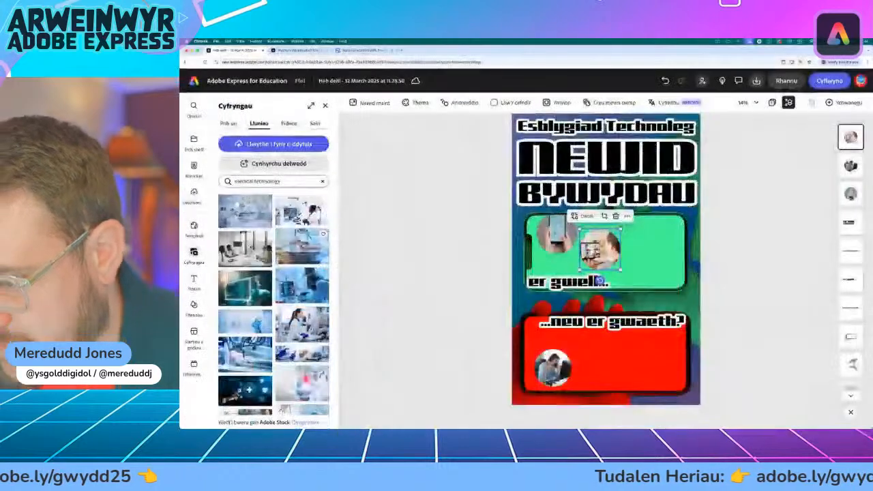
pyautogui.click(428, 249)
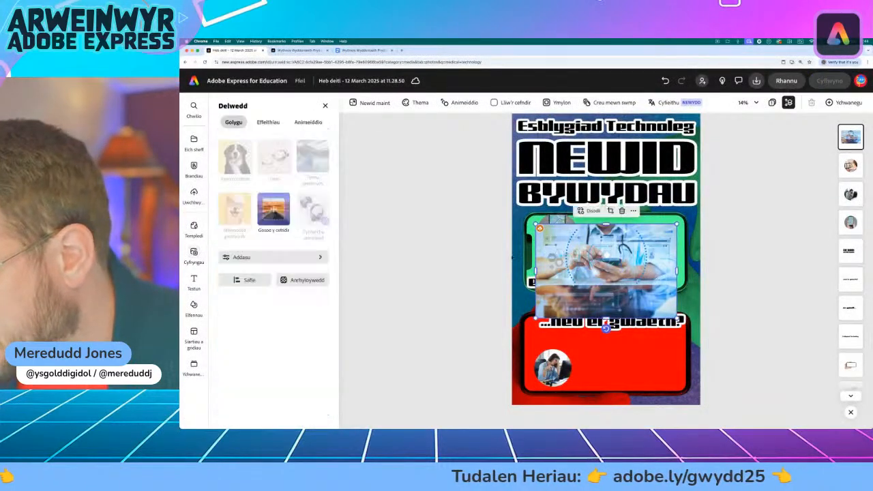
# - Crop the doctor photo to a circle and place it, reduced in size, at the right end of the green phone
pyautogui.click(611, 211)
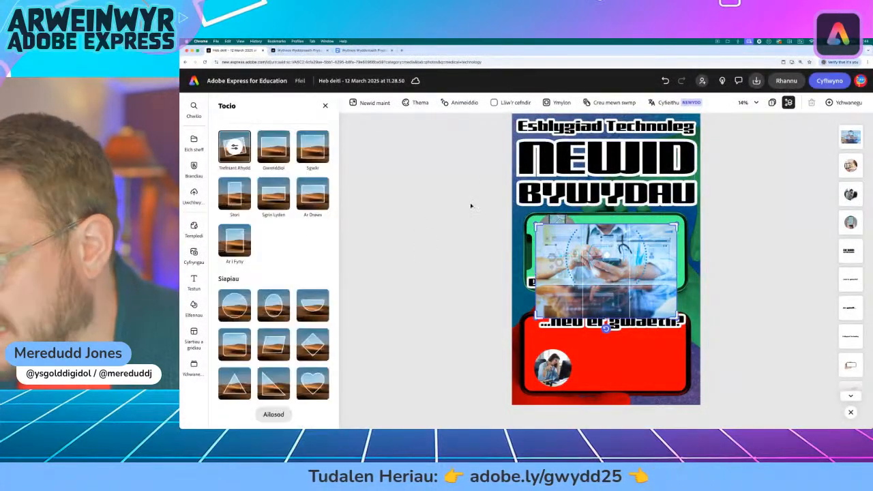
pyautogui.click(239, 311)
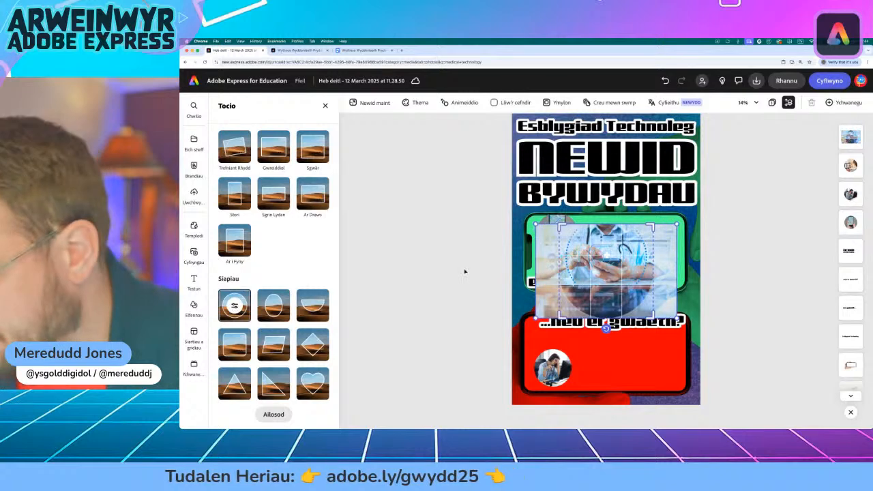
pyautogui.click(465, 271)
pyautogui.click(606, 255)
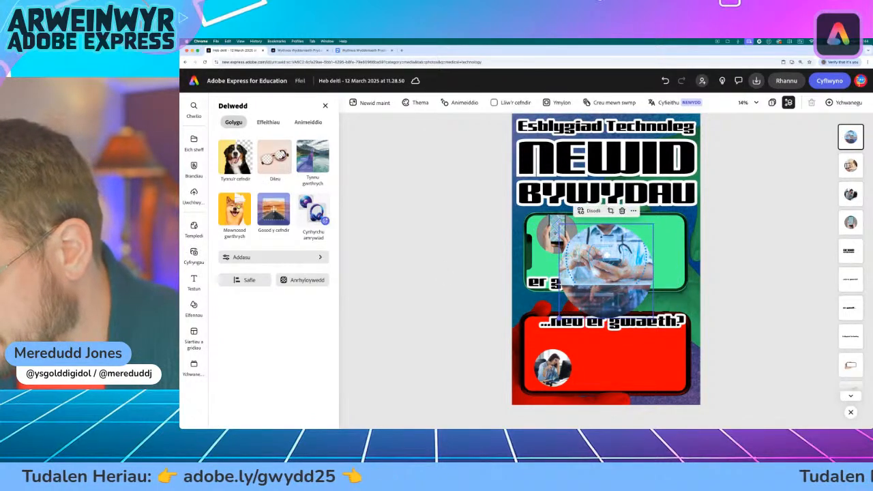
pyautogui.moveTo(559, 317); pyautogui.dragTo(652, 240)
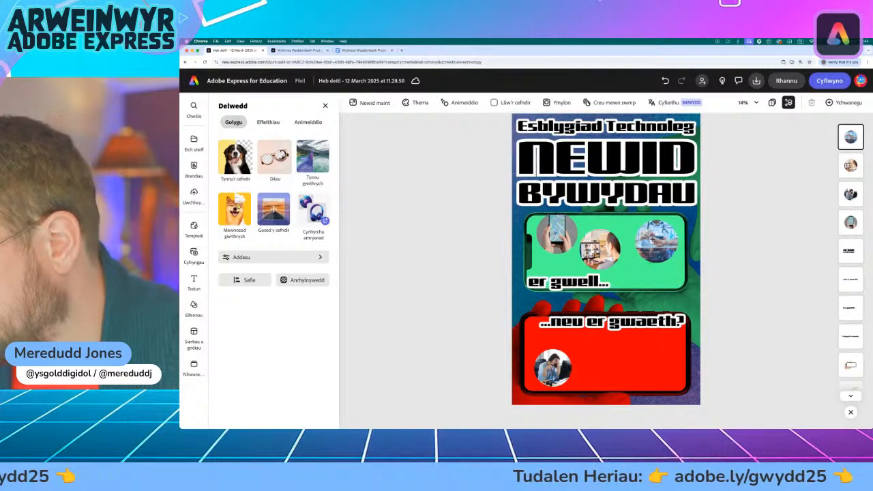
# - Slightly enlarge the circular video call photo between its two neighbours on the green phone, and check the idea lists on the Her 2 page
pyautogui.click(600, 250)
pyautogui.moveTo(600, 249)
pyautogui.mouseDown()
pyautogui.moveTo(606, 255)
pyautogui.moveTo(578, 224)
pyautogui.moveTo(606, 249)
pyautogui.mouseUp()
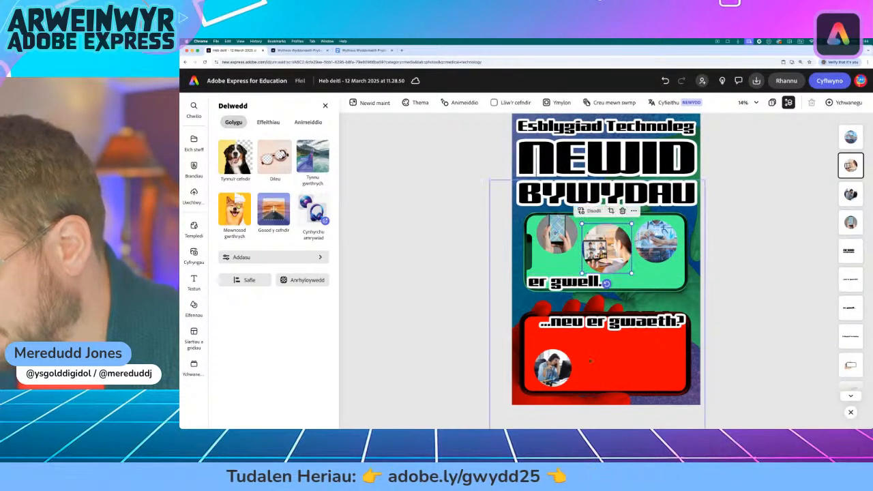
pyautogui.click(297, 50)
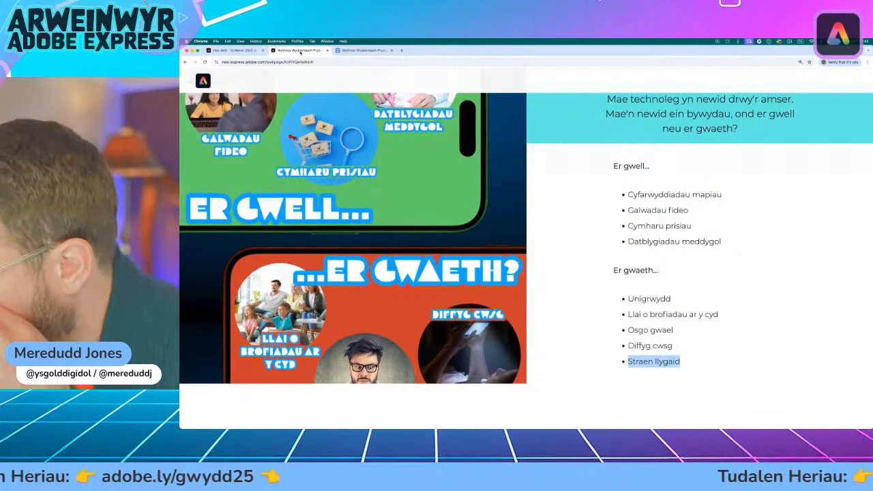
pyautogui.click(231, 51)
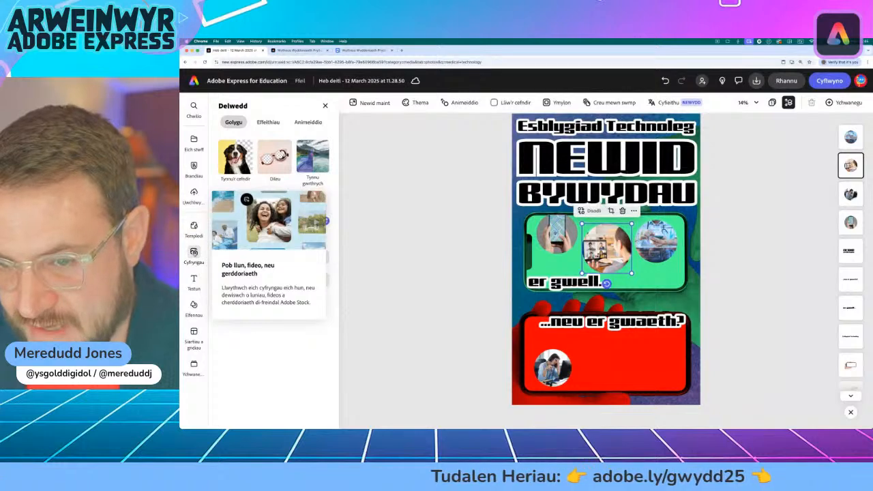
# - Search the stock photos for "sad phone" and add the photo of a man in a grey sweater looking at his phone
pyautogui.click(193, 252)
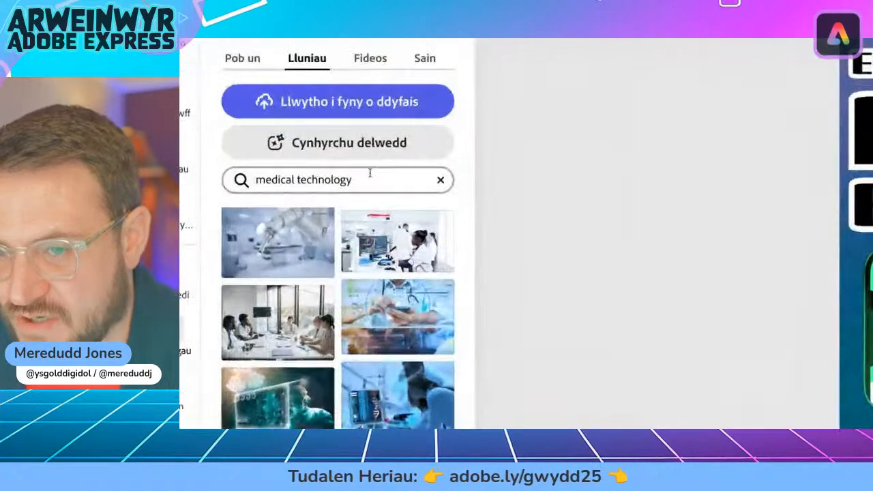
pyautogui.click(369, 173)
pyautogui.write('sad')
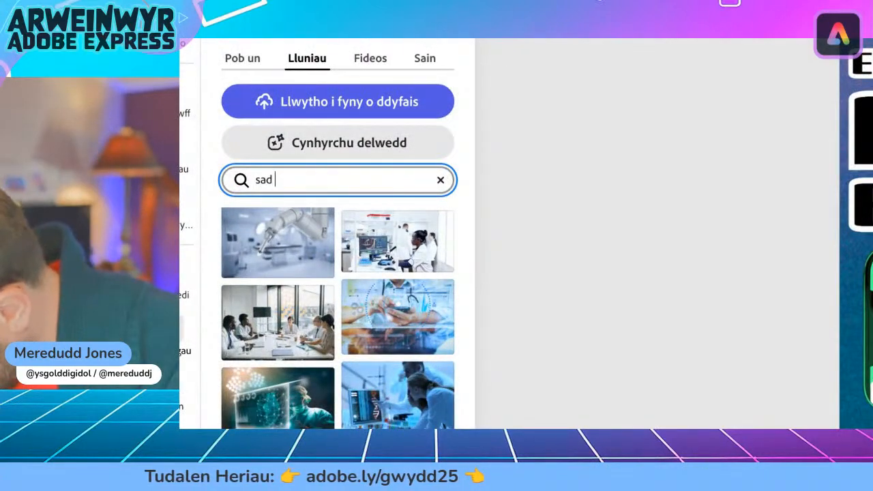
pyautogui.write(' phon')
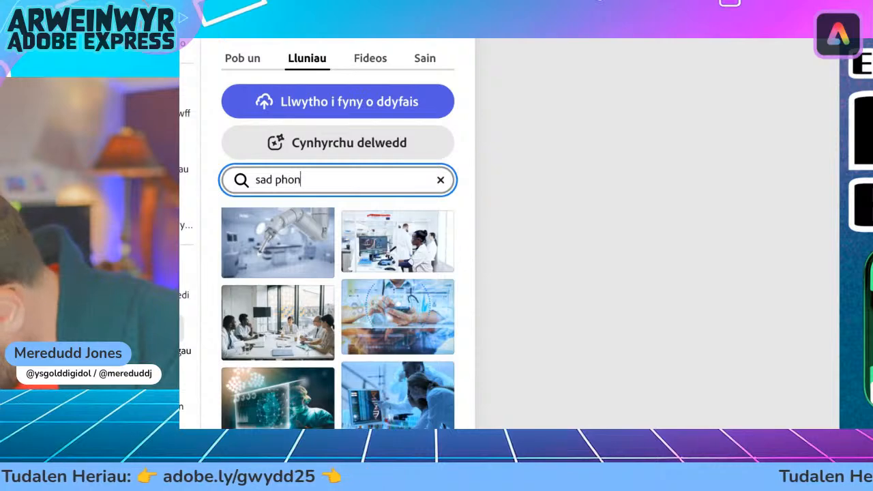
pyautogui.write('e')
pyautogui.press('Return')
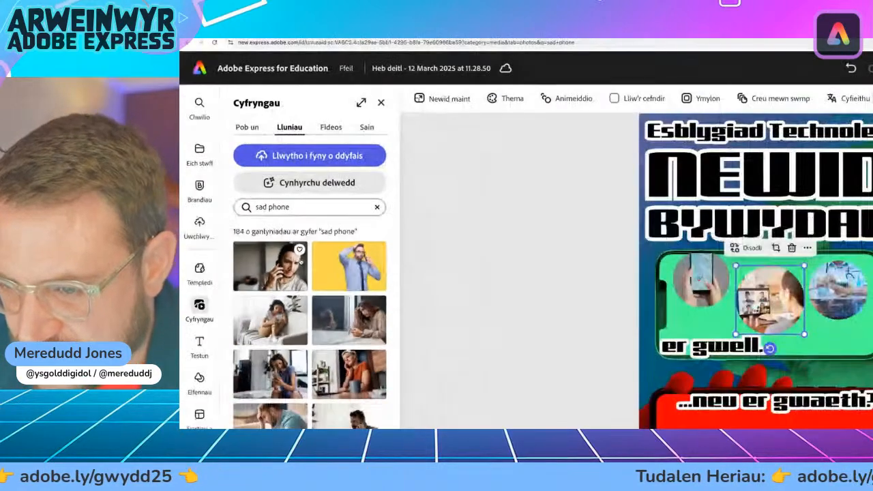
pyautogui.scroll(-1, 332, 280)
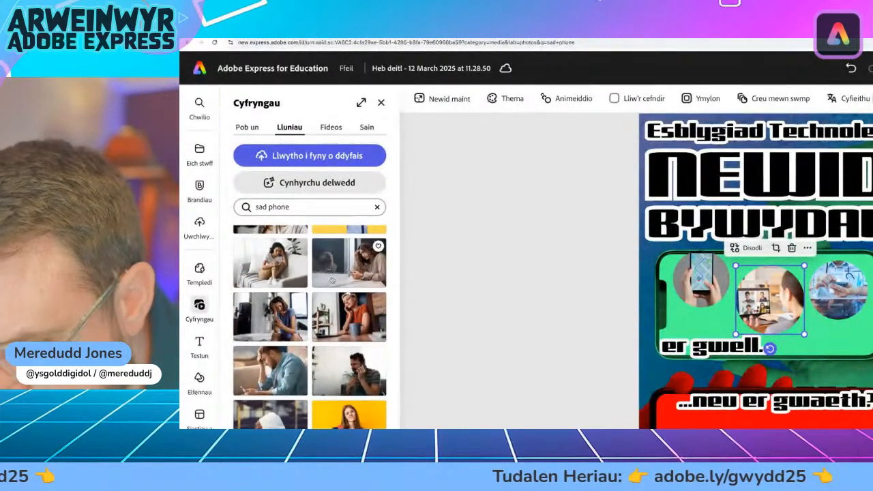
pyautogui.scroll(-2, 348, 291)
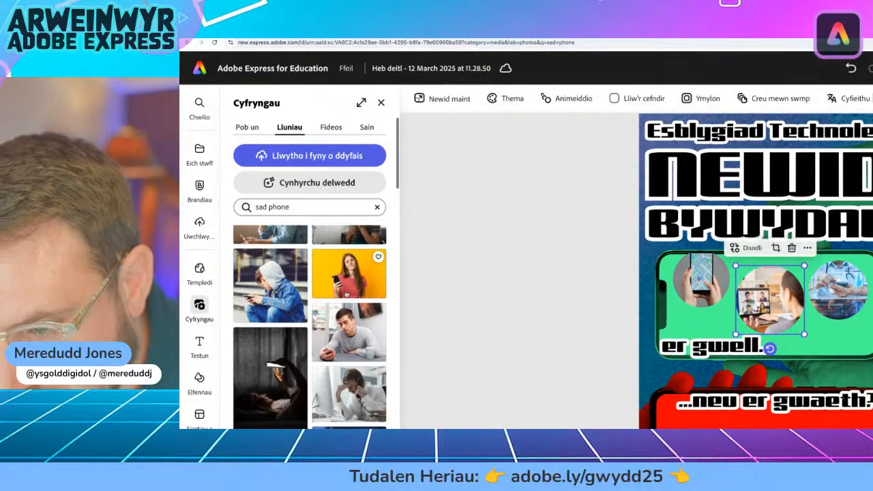
pyautogui.scroll(-1, 346, 294)
pyautogui.moveTo(349, 284); pyautogui.dragTo(613, 323)
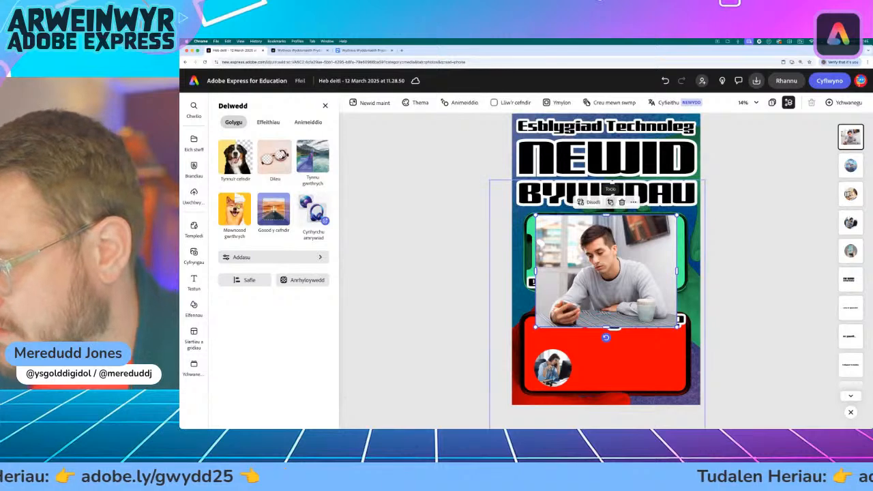
# - Fit the sad man's photo as a small circle at the right end of the red phone, and recheck the Her 2 idea lists
pyautogui.click(611, 202)
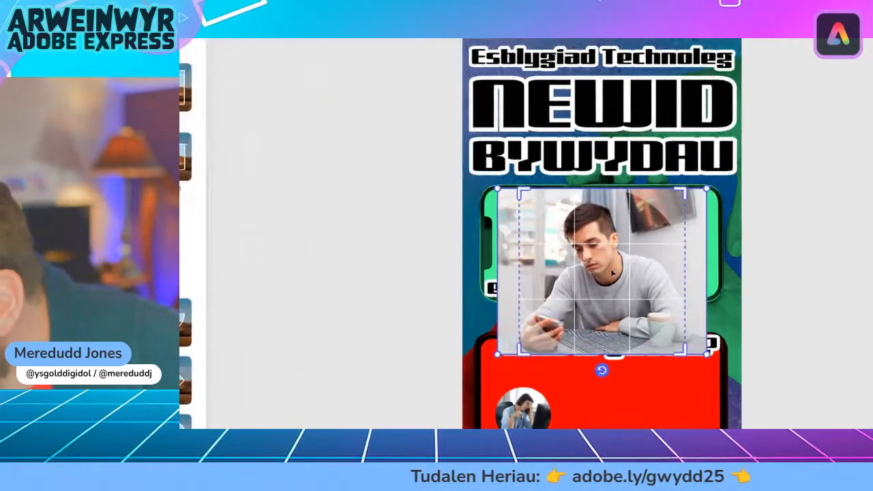
pyautogui.moveTo(614, 272); pyautogui.dragTo(641, 270)
pyautogui.click(372, 272)
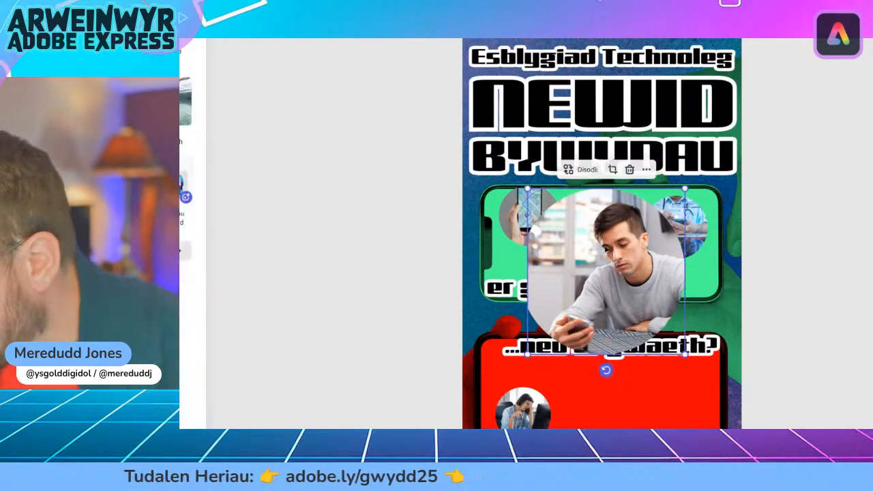
pyautogui.moveTo(529, 187); pyautogui.dragTo(654, 355)
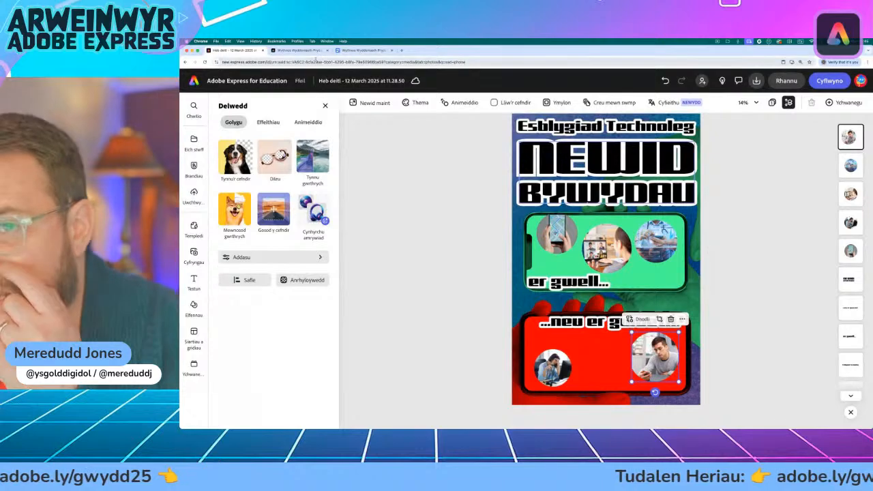
pyautogui.click(308, 52)
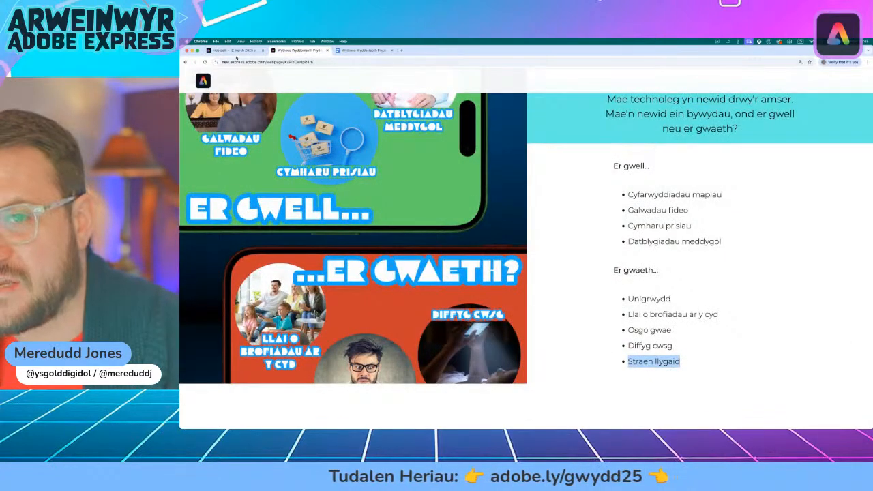
pyautogui.click(235, 51)
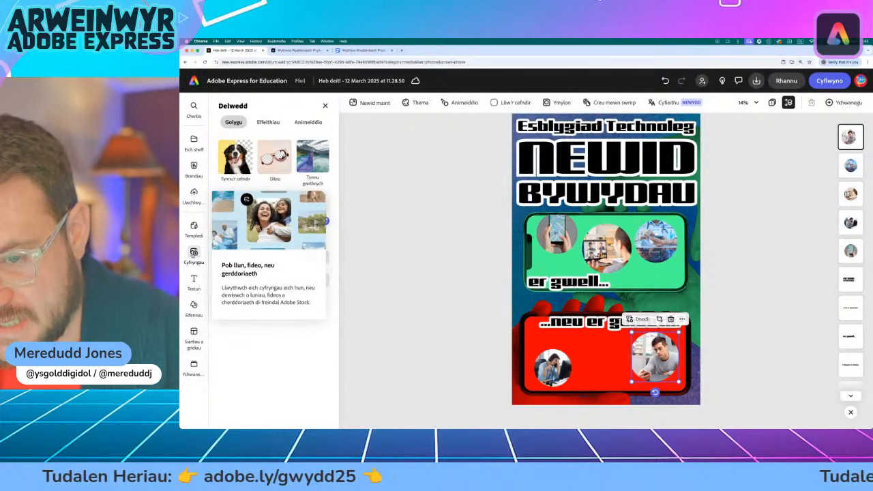
# - Search the stock photos for "phone bed" and add the photo of a person in the dark holding a lit phone
pyautogui.click(194, 253)
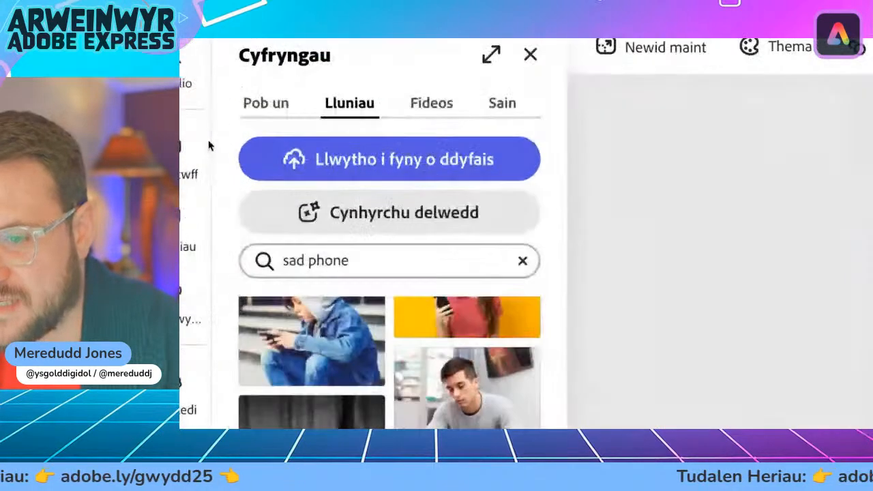
pyautogui.click(356, 262)
pyautogui.tripleClick(356, 262)
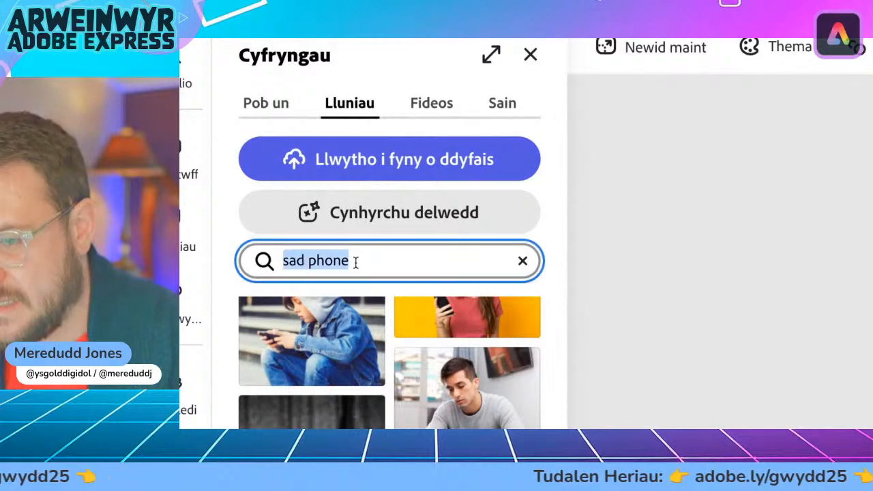
pyautogui.write('pho')
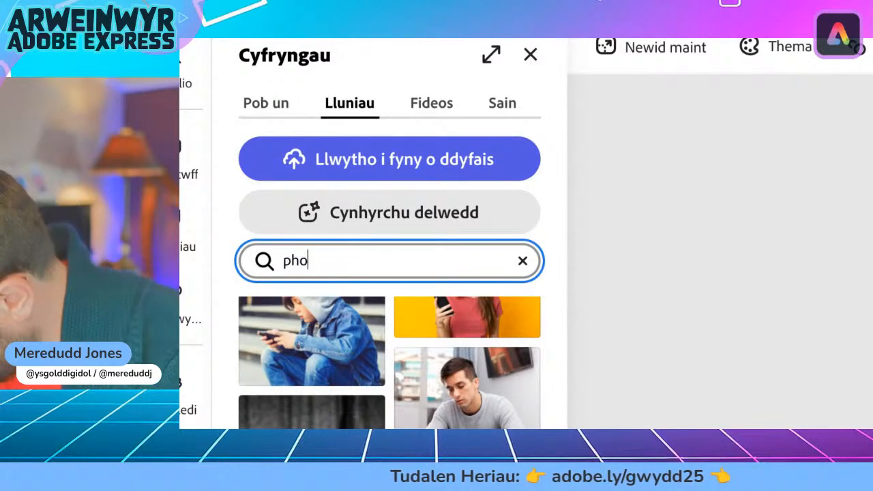
pyautogui.press('Return')
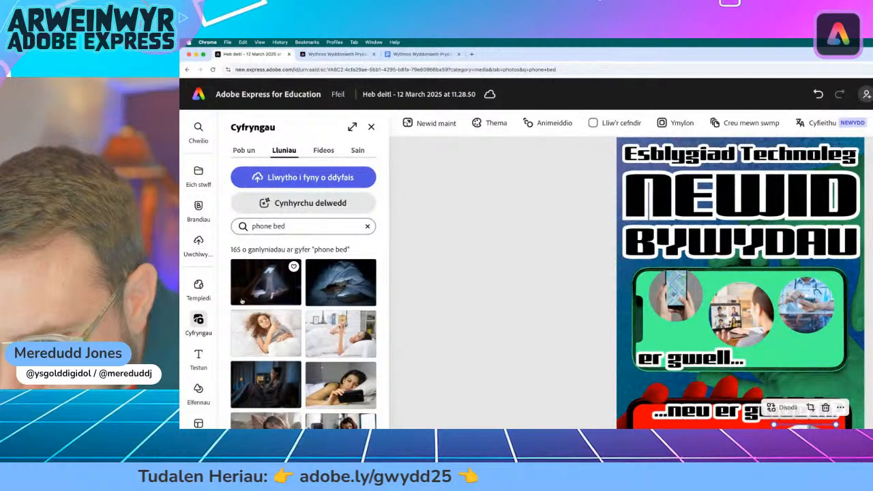
pyautogui.scroll(-3, 241, 301)
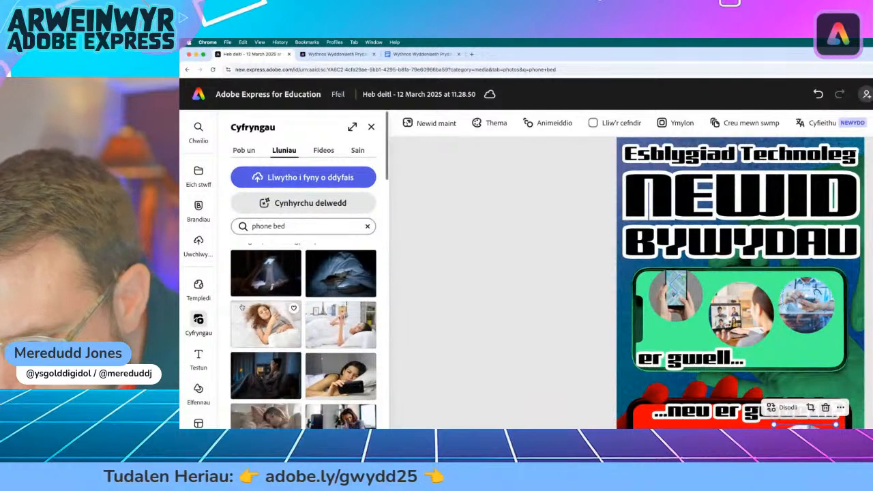
pyautogui.scroll(-2, 242, 320)
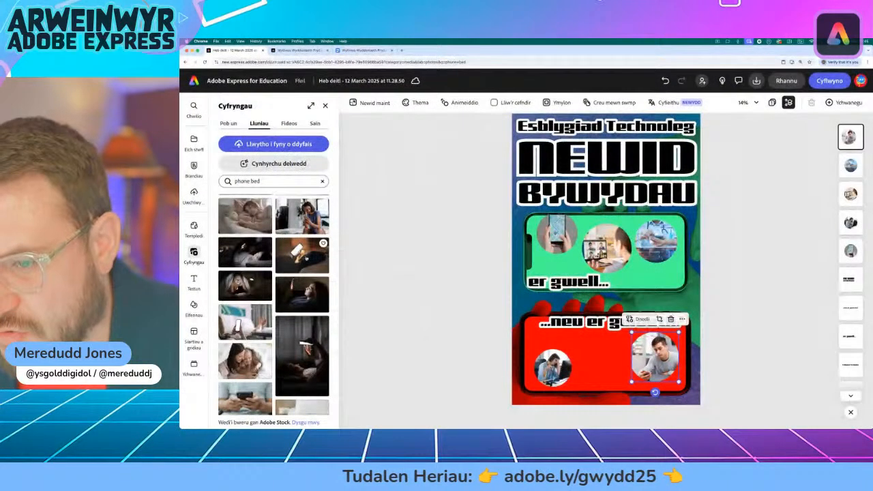
pyautogui.click(347, 319)
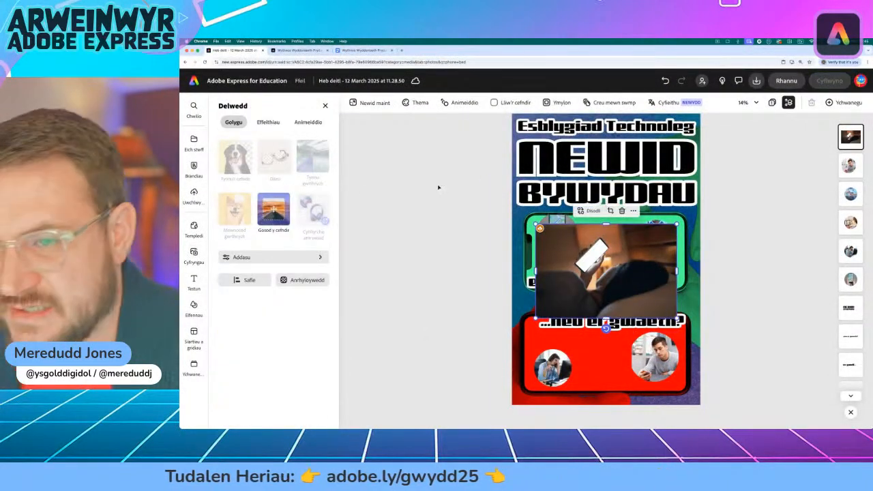
# - Crop the lit phone photo to a circle and place it, reduced in size, between the two photos on the red phone
pyautogui.click(611, 212)
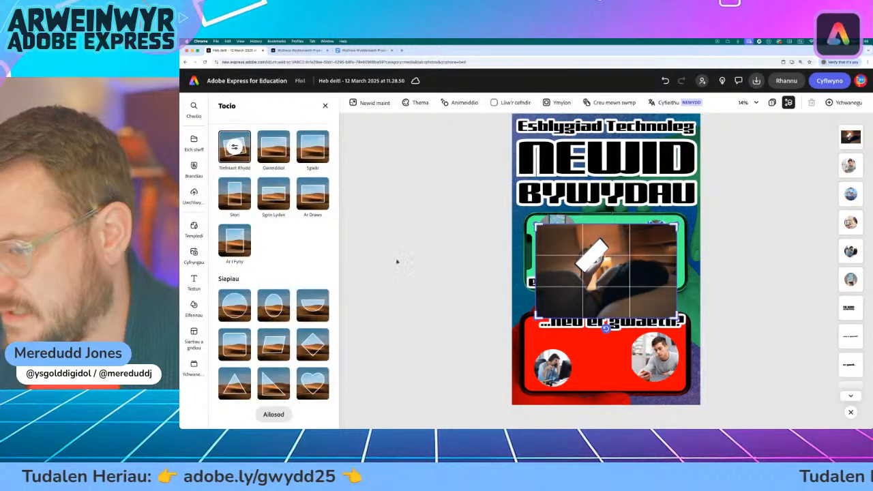
pyautogui.click(233, 305)
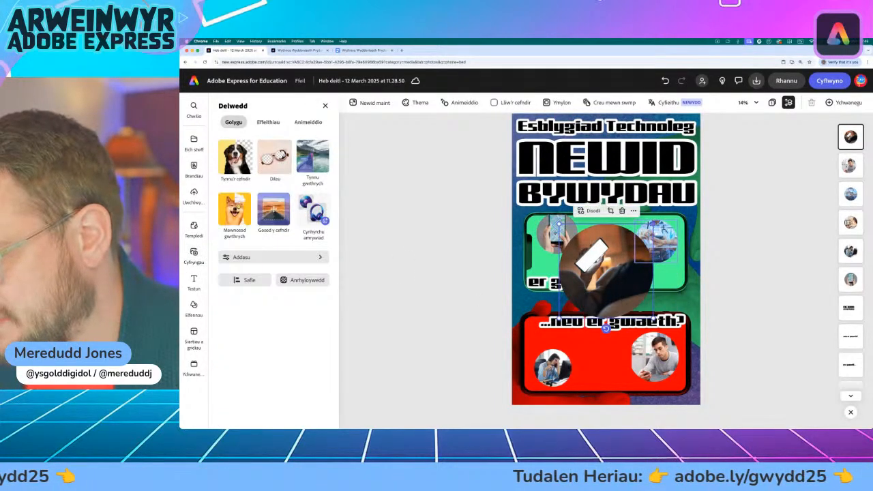
pyautogui.moveTo(653, 224); pyautogui.dragTo(595, 353)
# - Even out the three circles on the red phone: enlarge and raise the stressed woman's, lower the middle one and slightly shrink the sad man's
pyautogui.click(549, 364)
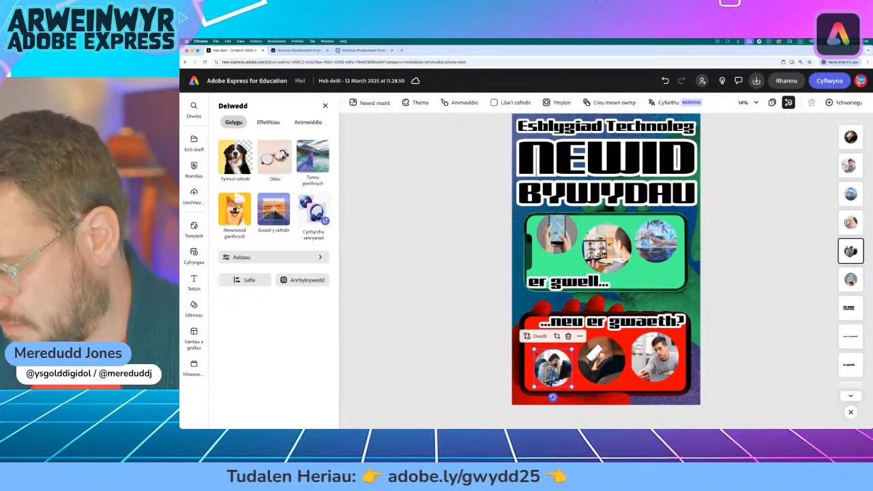
pyautogui.moveTo(535, 349)
pyautogui.mouseDown()
pyautogui.moveTo(528, 344)
pyautogui.moveTo(549, 360)
pyautogui.moveTo(550, 353)
pyautogui.mouseUp()
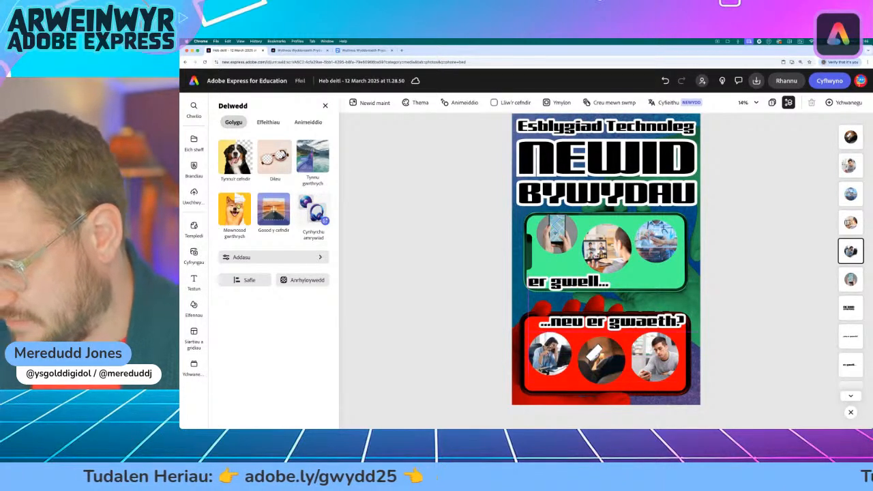
pyautogui.moveTo(602, 360); pyautogui.dragTo(598, 365)
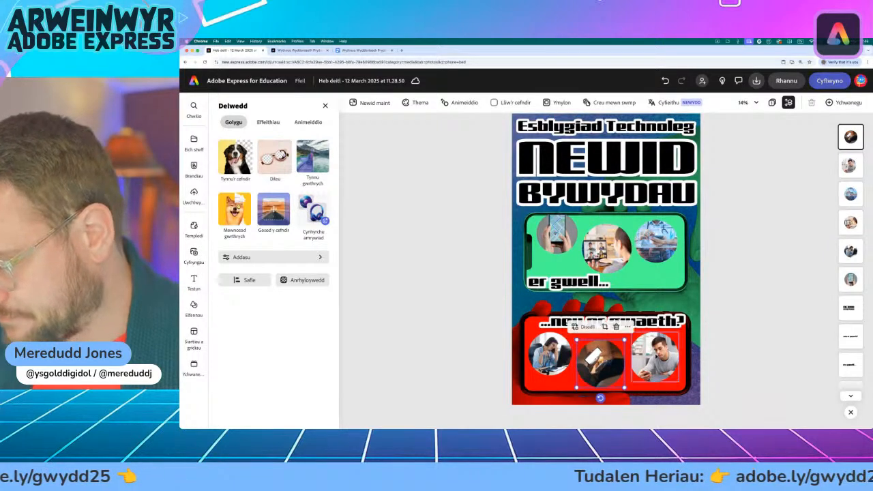
pyautogui.click(653, 356)
pyautogui.moveTo(631, 382); pyautogui.dragTo(635, 378)
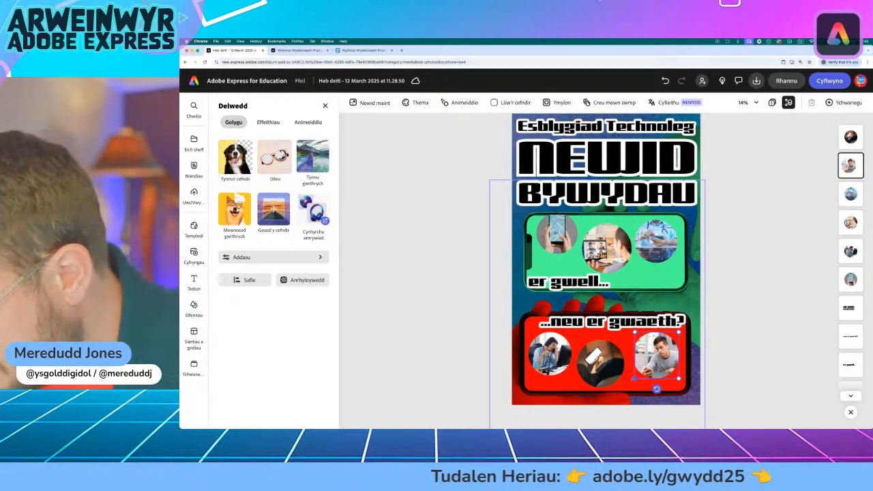
pyautogui.click(711, 365)
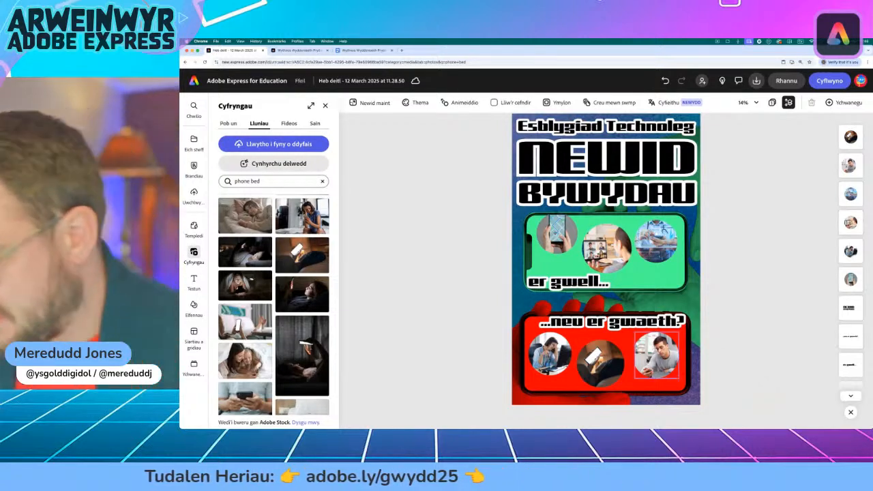
# - Shift the sad man's photo left inside its circular crop on the red phone
pyautogui.doubleClick(656, 356)
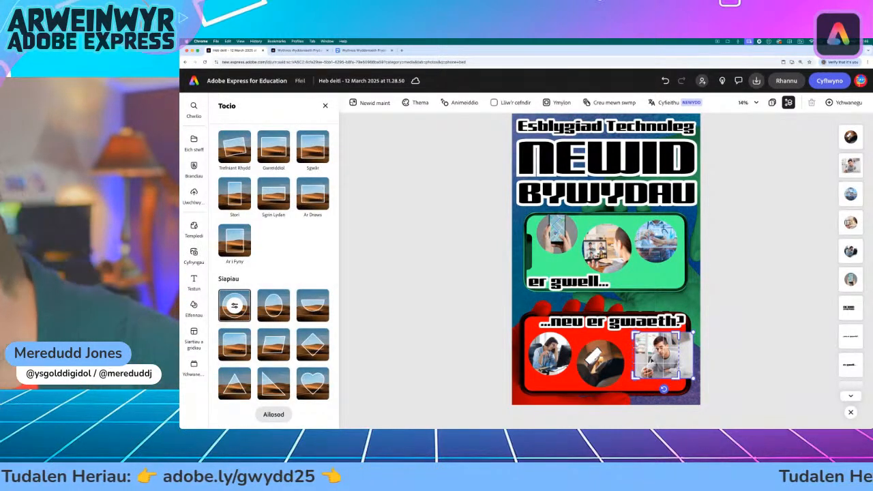
pyautogui.moveTo(652, 360); pyautogui.dragTo(646, 359)
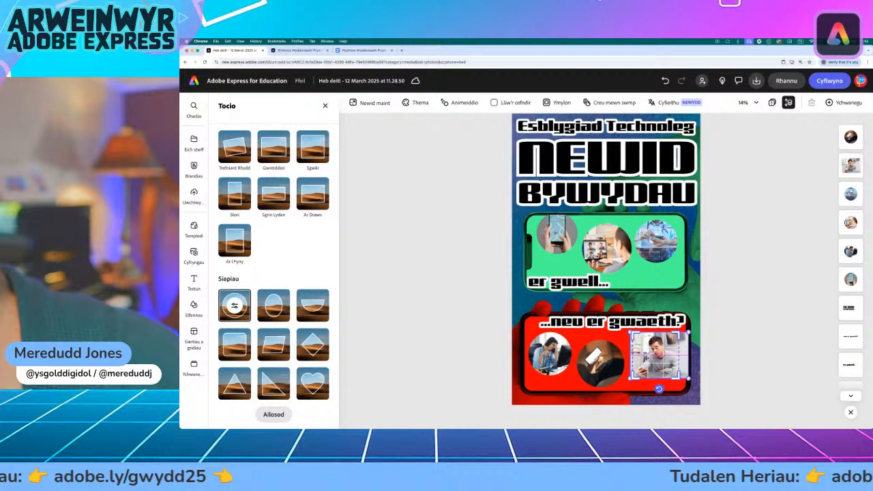
pyautogui.click(773, 372)
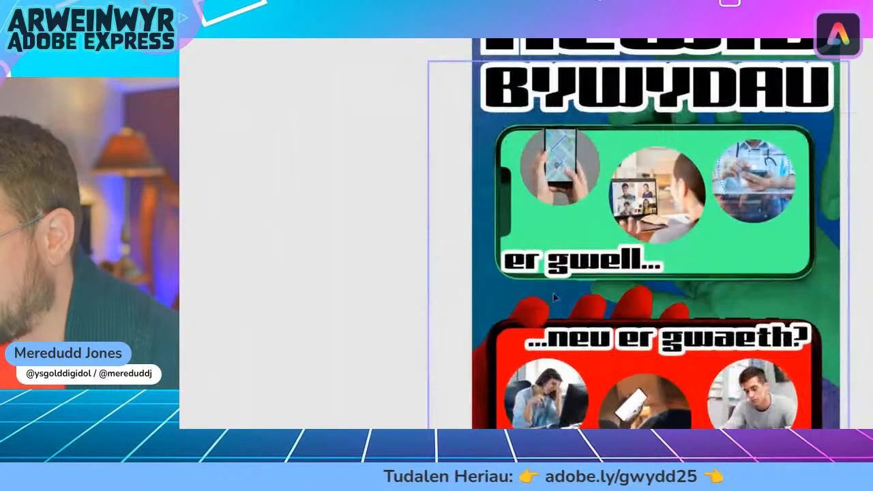
# - Duplicate the "er gwell..." text, move the copy up over the green phone's photos and bring its layer to the front
pyautogui.click(573, 281)
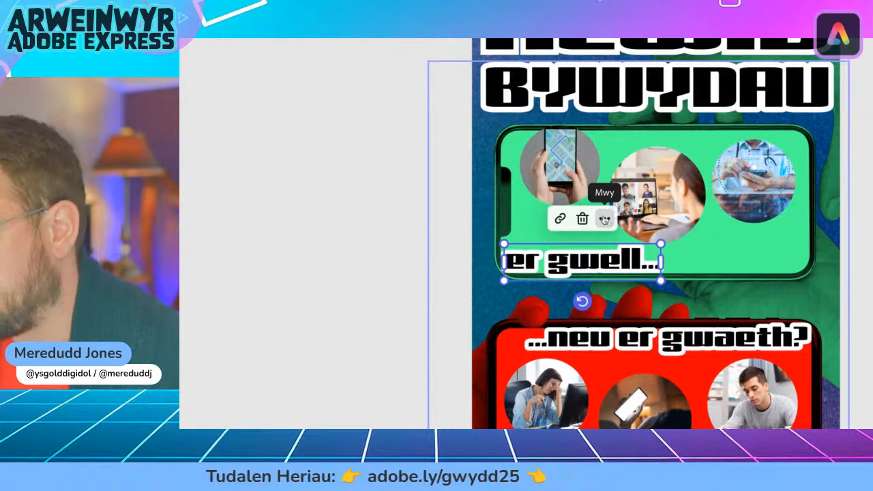
pyautogui.click(606, 218)
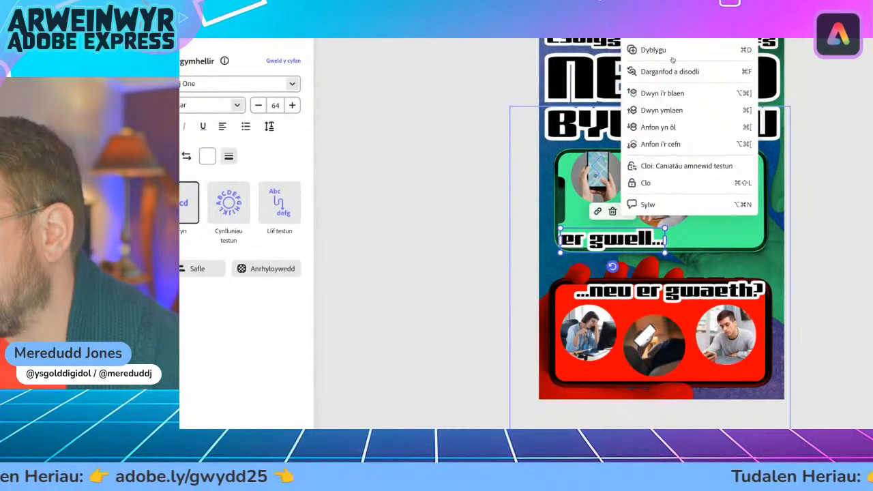
pyautogui.click(672, 57)
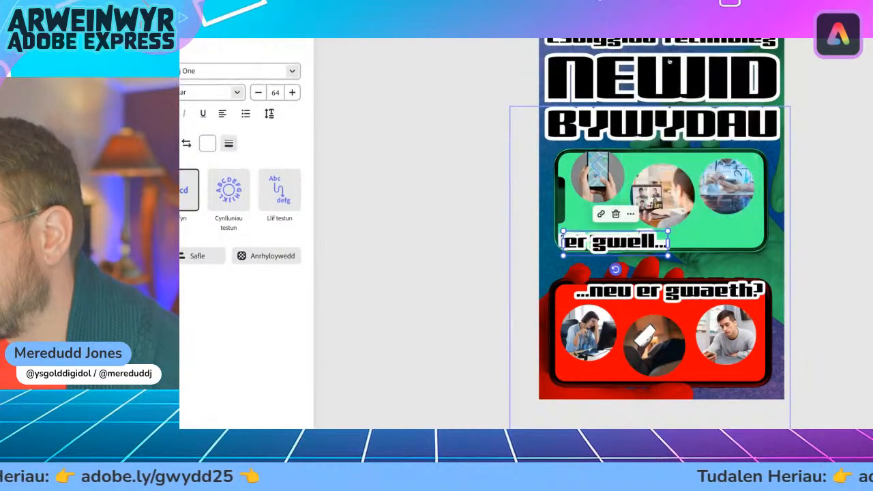
pyautogui.moveTo(613, 247); pyautogui.dragTo(614, 209)
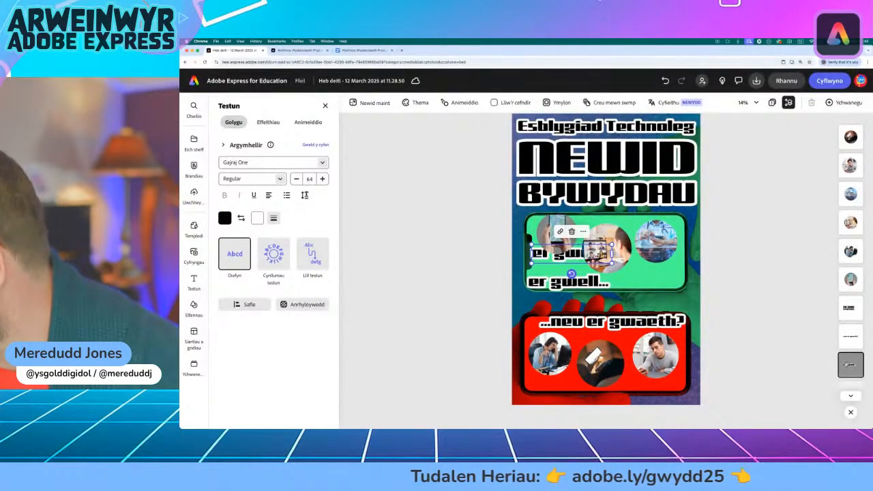
pyautogui.moveTo(851, 364); pyautogui.dragTo(849, 135)
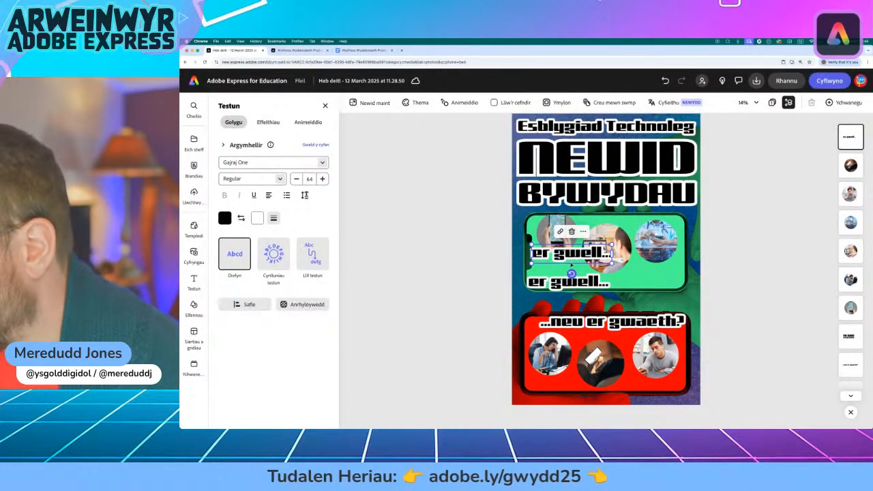
# - Change the copied text to "mapiau digidol" on two lines at size 32 and place it under the map photo
pyautogui.doubleClick(581, 253)
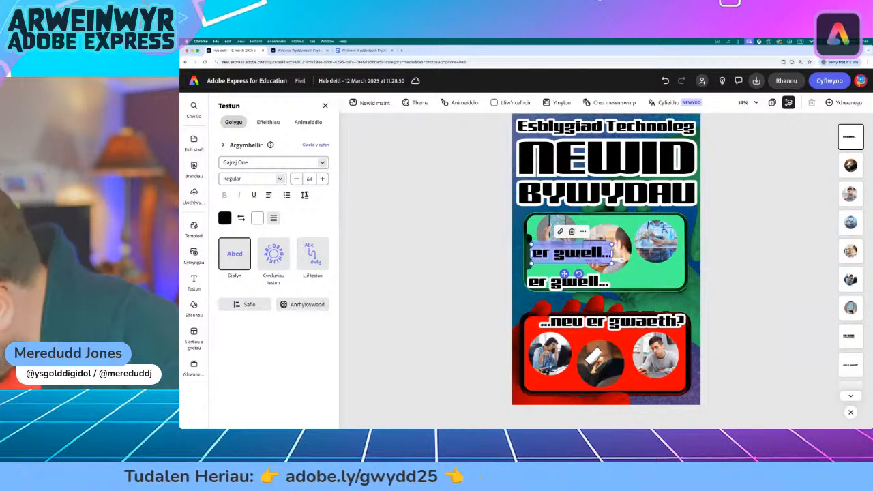
pyautogui.write('mapiau d')
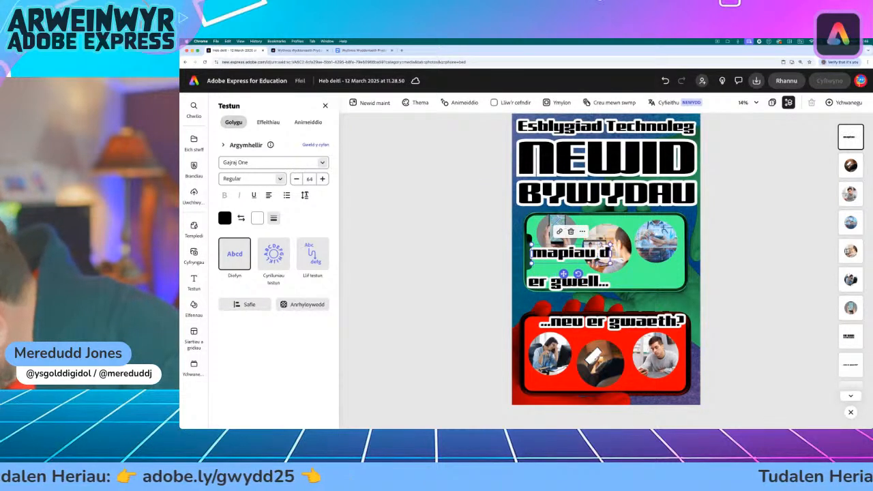
pyautogui.write('igidol')
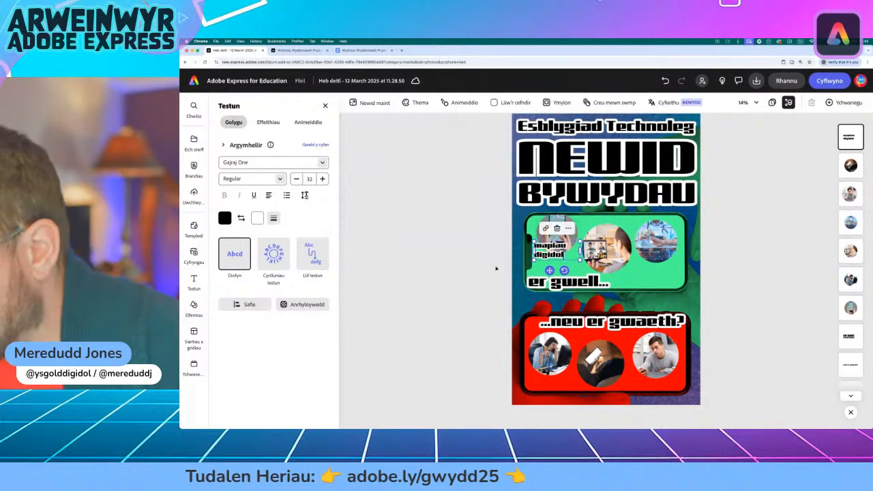
# - Duplicate the "mapiau digidol" label twice, placing one copy above the video call photo and one below the doctor photo
pyautogui.click(568, 227)
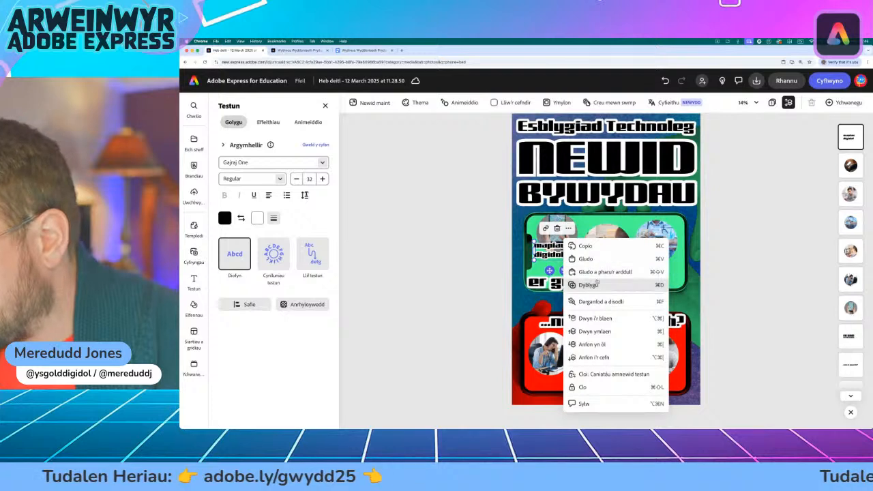
pyautogui.click(584, 283)
pyautogui.moveTo(553, 251); pyautogui.dragTo(607, 225)
pyautogui.click(627, 203)
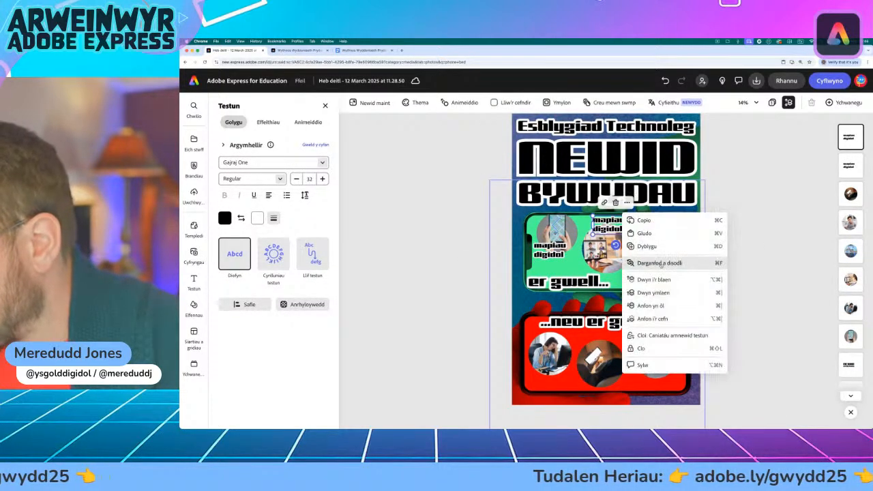
pyautogui.click(654, 247)
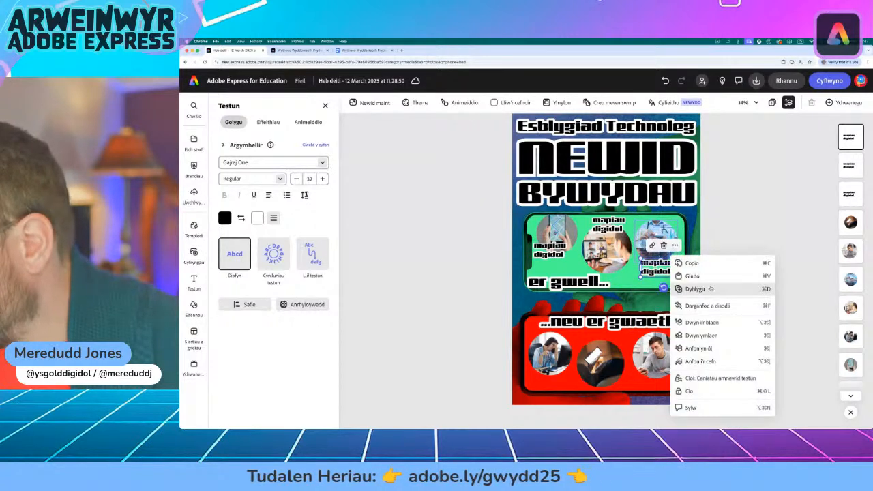
# - Duplicate the "mapiau digidol" label for the red phone, placing copies below the stressed woman, above the lit phone and below the sad man
pyautogui.click(710, 288)
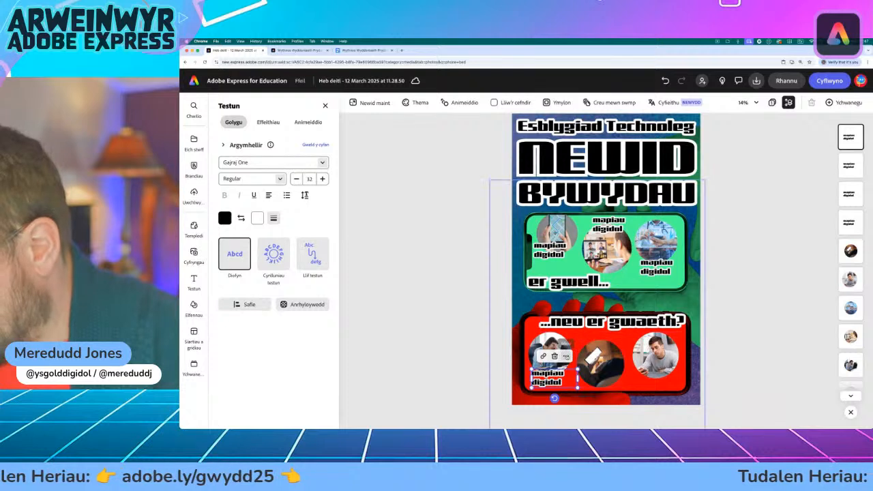
pyautogui.rightClick(557, 373)
pyautogui.click(607, 233)
pyautogui.moveTo(552, 378); pyautogui.dragTo(601, 340)
pyautogui.click(617, 318)
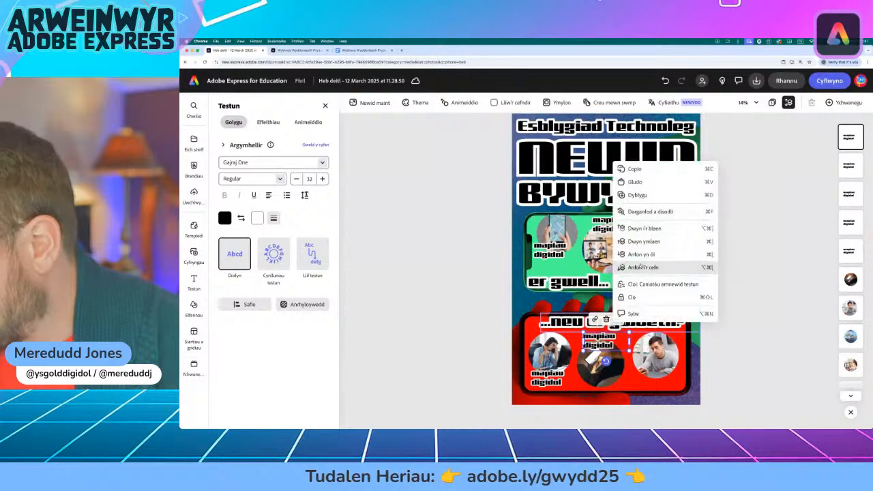
pyautogui.click(648, 196)
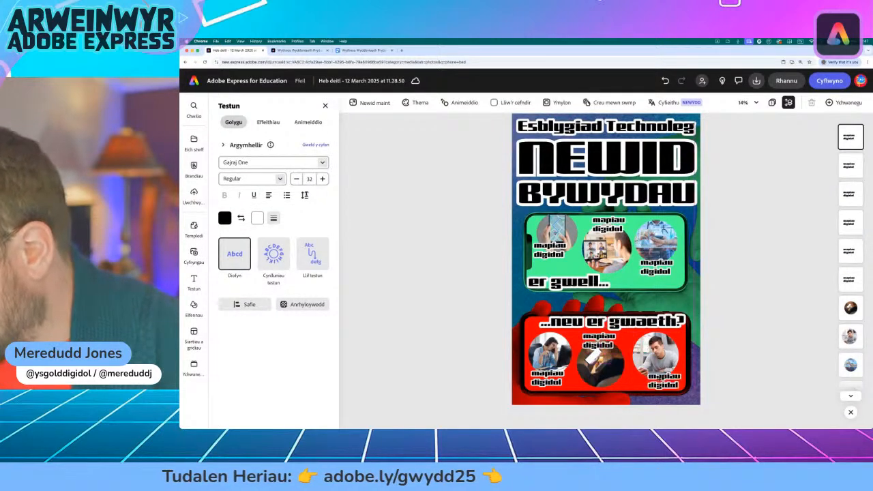
pyautogui.click(443, 268)
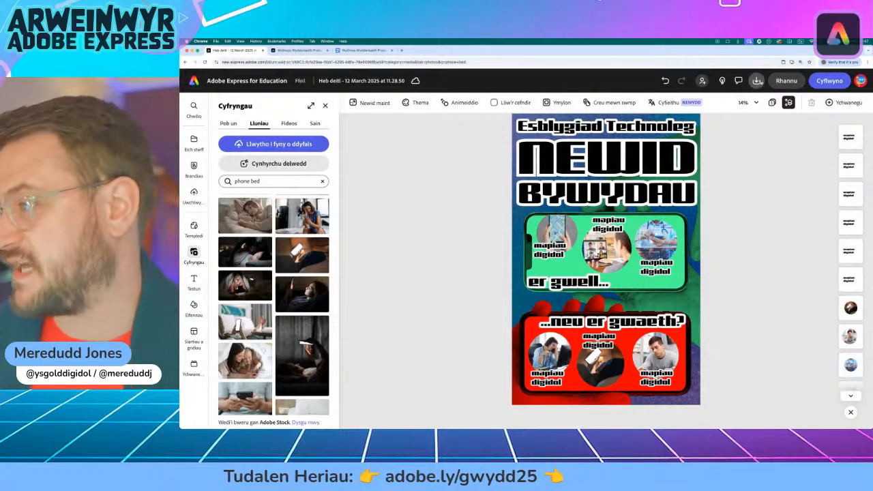
# - Review the poster's download file formats and the file sharing options, then close them without exporting
pyautogui.click(757, 81)
pyautogui.click(794, 147)
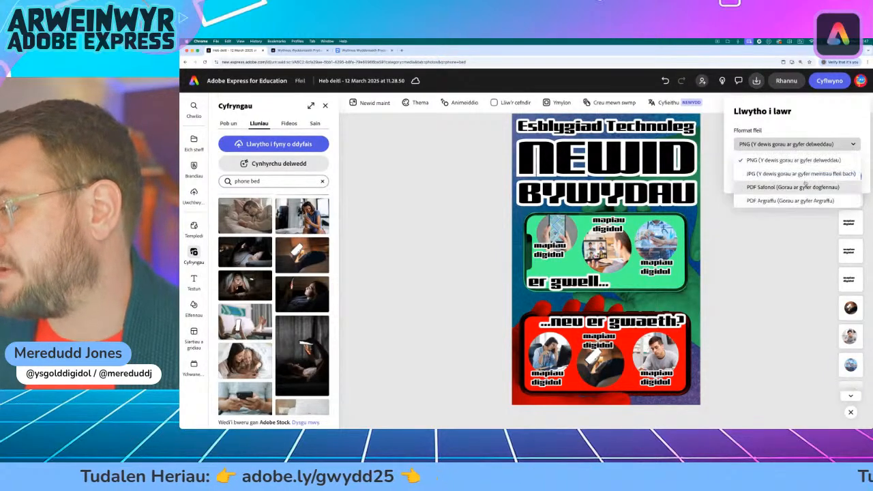
pyautogui.click(807, 246)
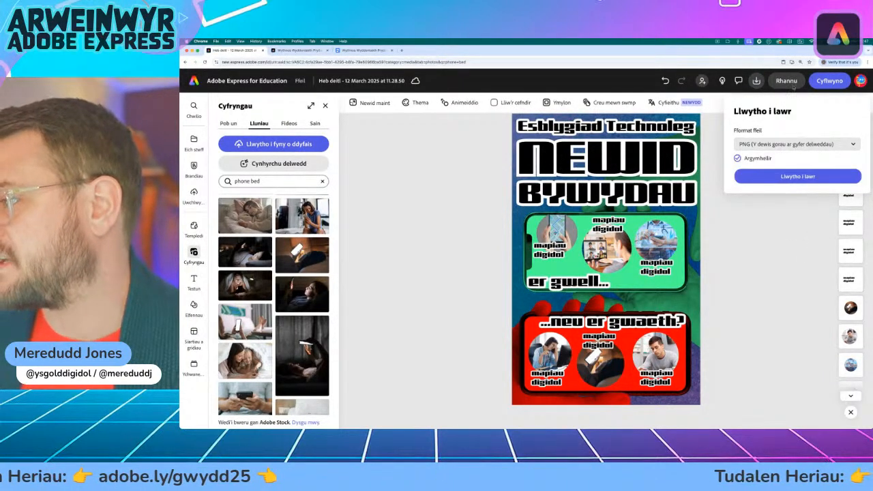
pyautogui.click(791, 82)
pyautogui.click(790, 81)
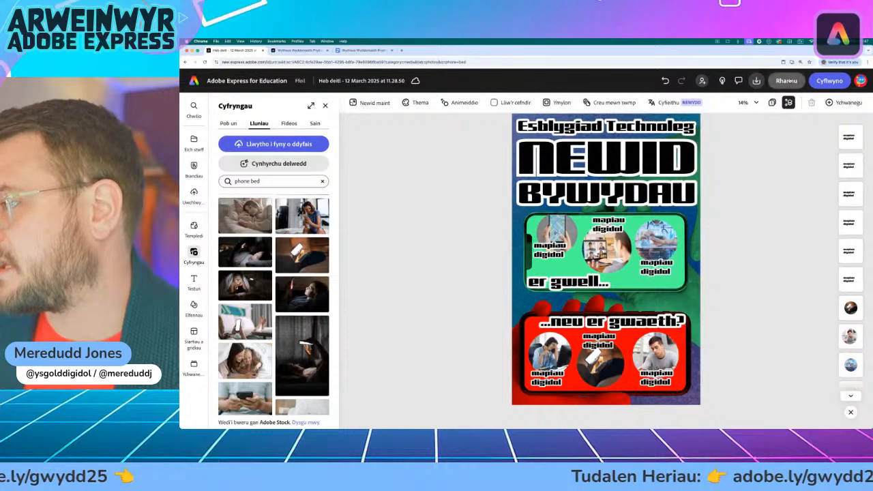
pyautogui.click(786, 81)
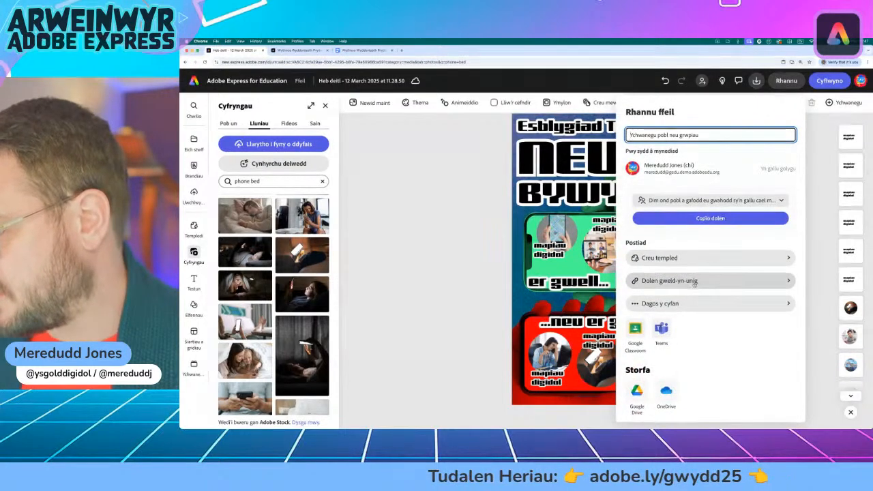
pyautogui.click(488, 246)
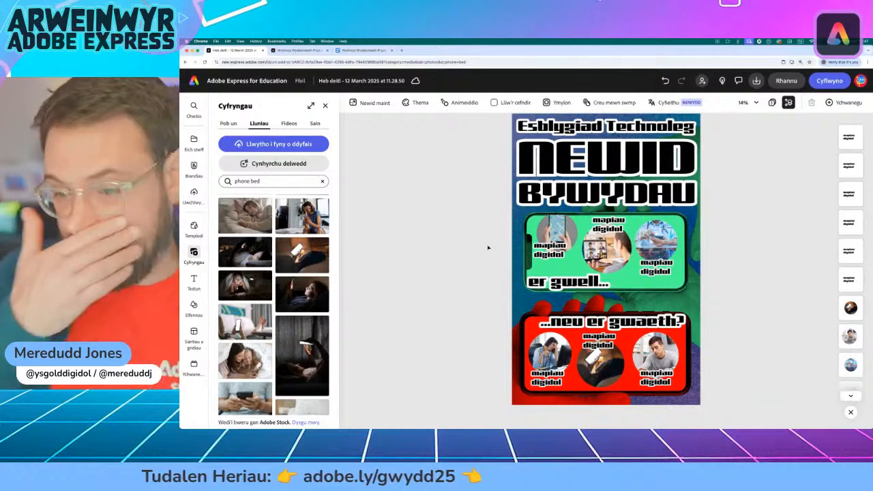